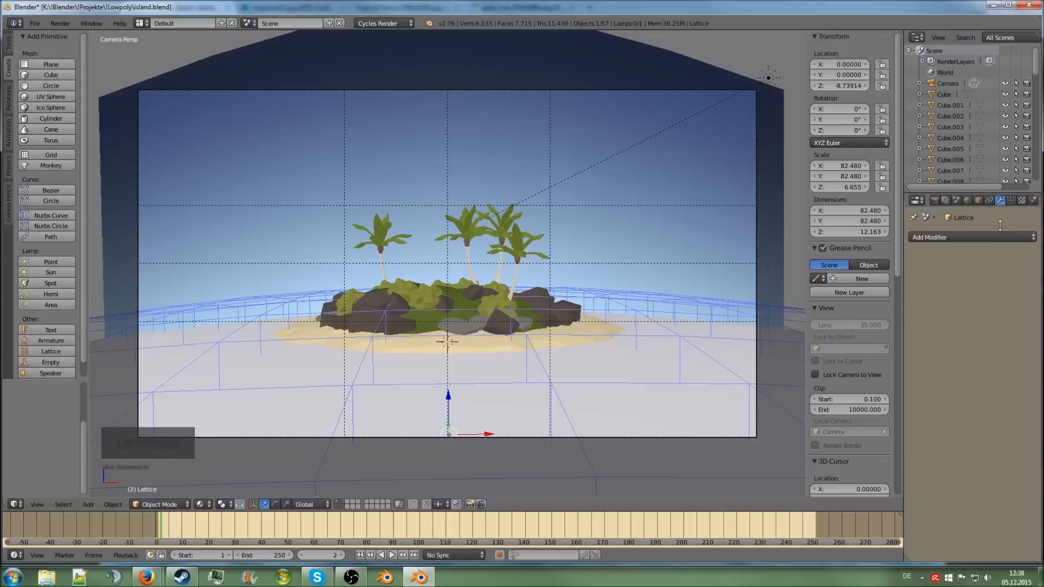
Hide the Lattice object in the viewport.
scroll(993, 229, "down", 5)
scroll(993, 225, "down", 10)
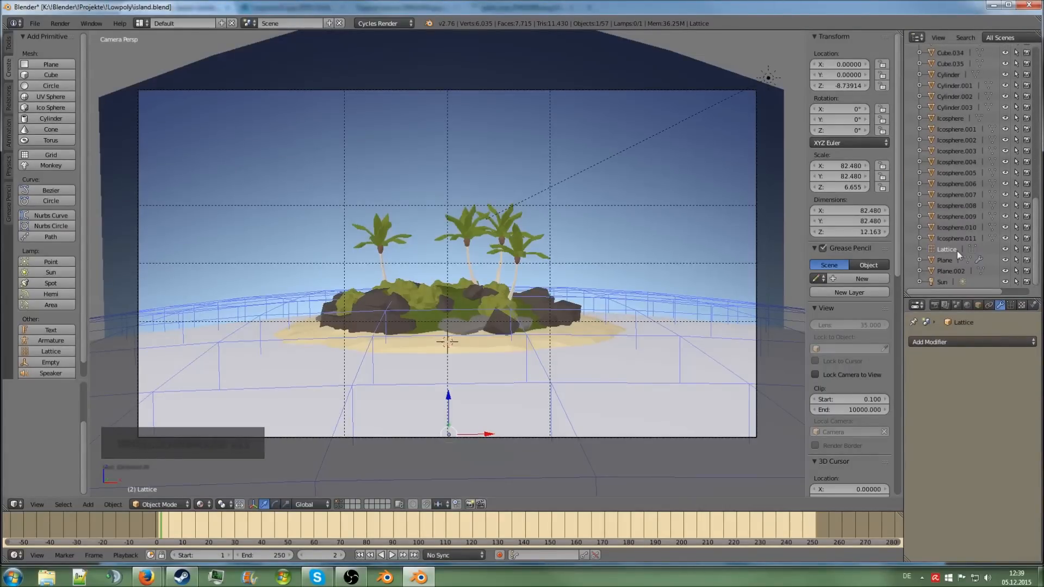
left_click(1005, 252)
Switch from the island scene to an empty scene layer for modelling a new object.
mouse_move(522, 239)
middle_mouse_down()
mouse_move(488, 243)
mouse_move(563, 227)
mouse_move(541, 226)
mouse_move(511, 248)
mouse_move(508, 236)
middle_mouse_up()
scroll(541, 226, "up", 3)
scroll(458, 345, "up", 1)
scroll(458, 344, "up", 1)
middle_click_drag(459, 334, 483, 332)
scroll(435, 342, "down", 1)
scroll(446, 357, "up", 3)
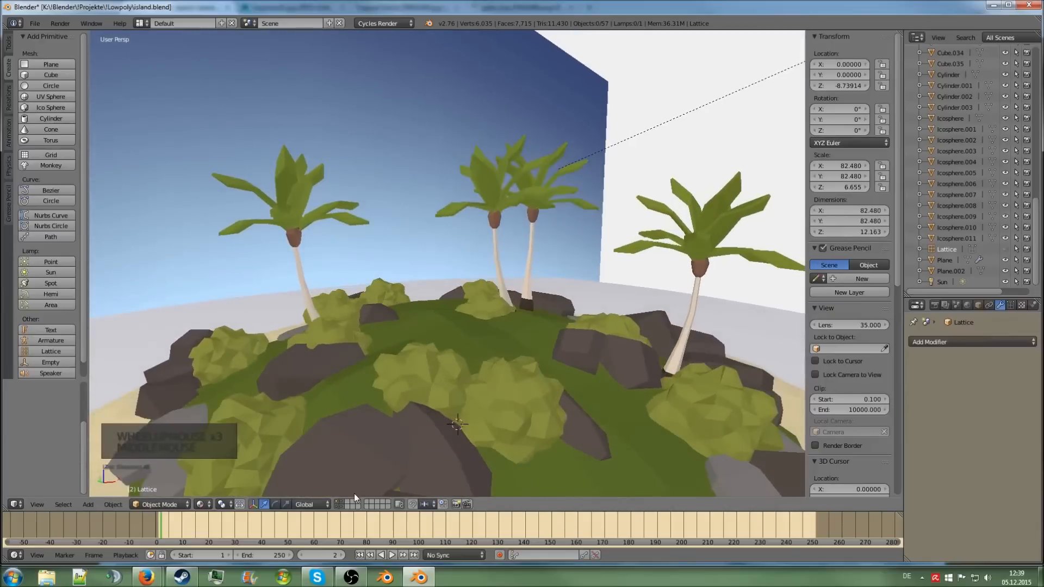
left_click(366, 502)
scroll(428, 402, "down", 3)
middle_click_drag(428, 402, 453, 412)
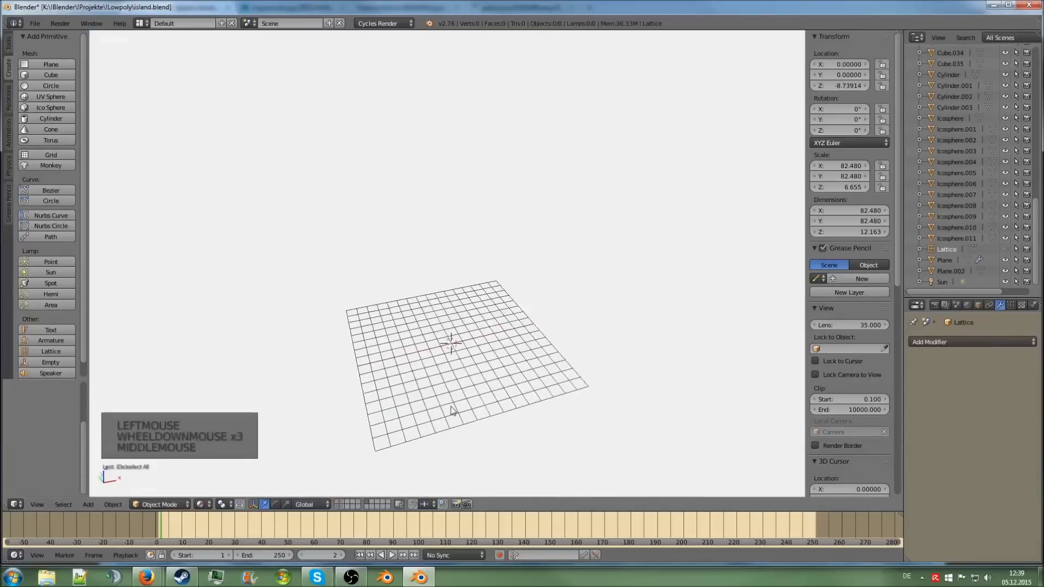
key("KP_7")
scroll(451, 303, "up", 10)
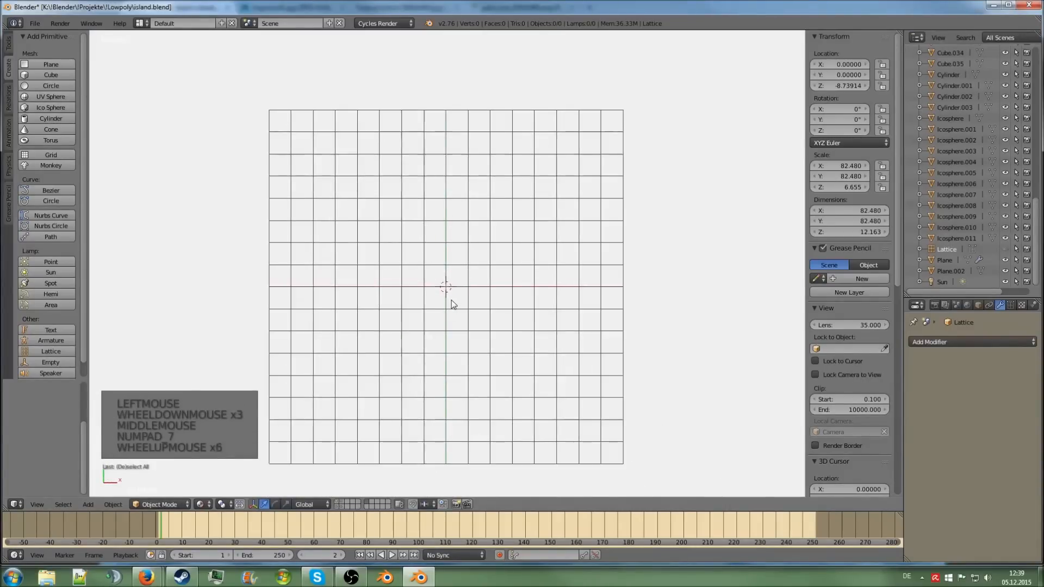
scroll(452, 302, "down", 2, "shift")
key("KP_0")
key("KP_1")
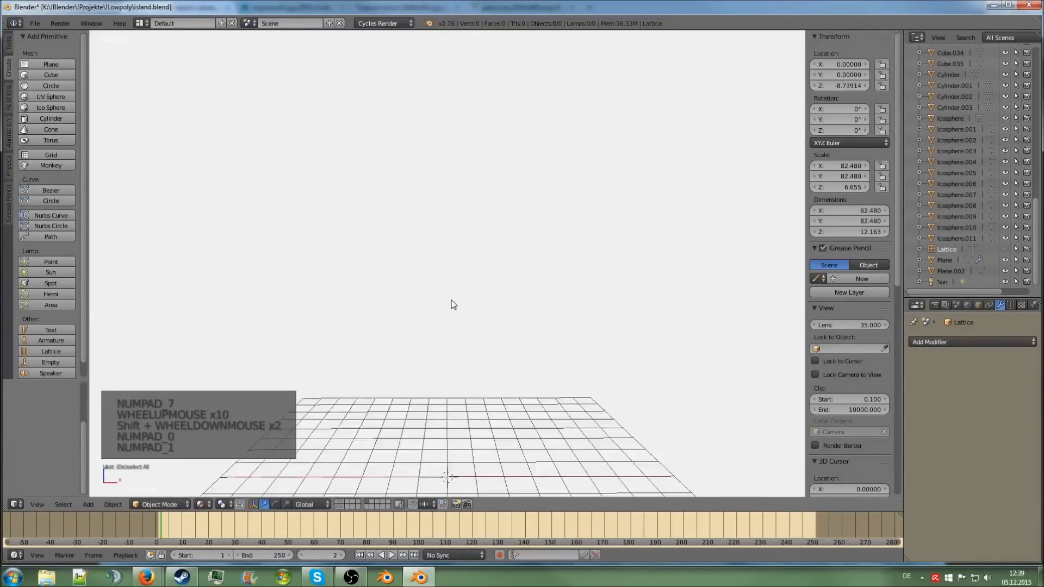
scroll(454, 305, "down", 4)
key("KP_1")
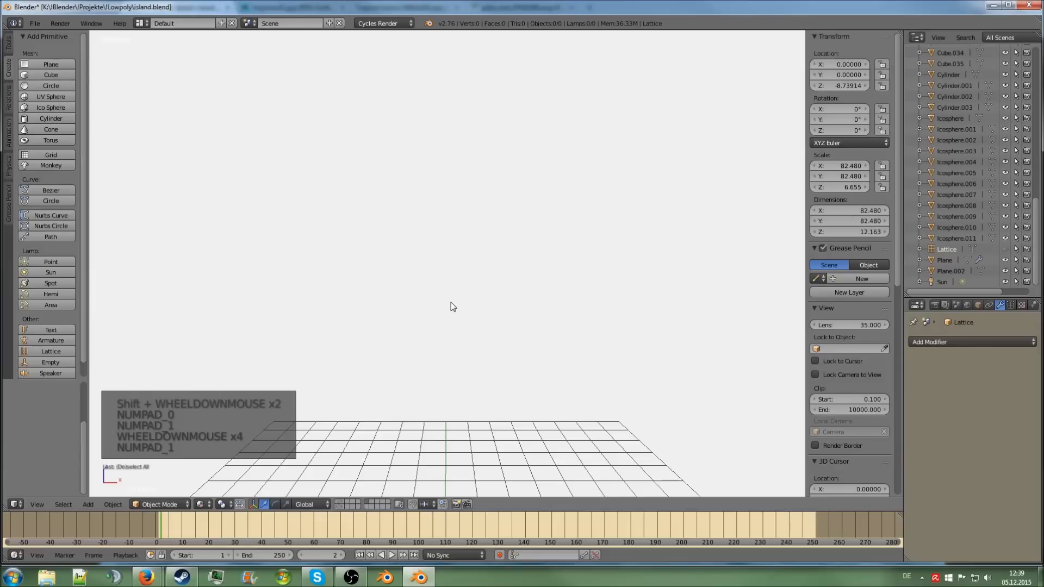
scroll(453, 306, "down", 6, "shift")
scroll(452, 304, "down", 12, "shift")
middle_click_drag(451, 302, 323, 512)
scroll(449, 349, "up", 2)
scroll(449, 348, "up", 1)
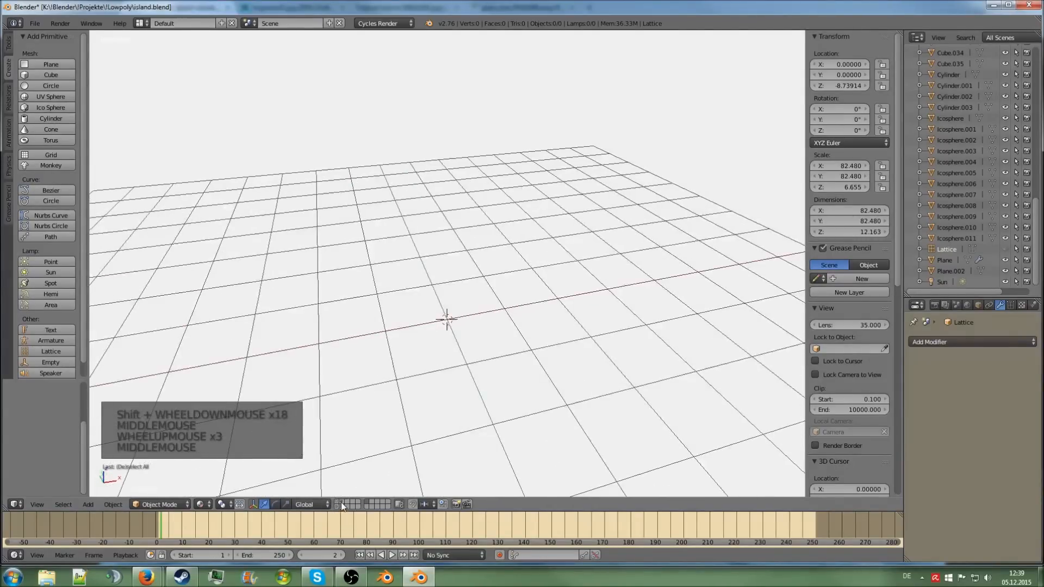
Inspect the rock, palm and terrain layers one at a time, and return to the empty layer.
left_click(341, 502)
scroll(355, 420, "down", 9)
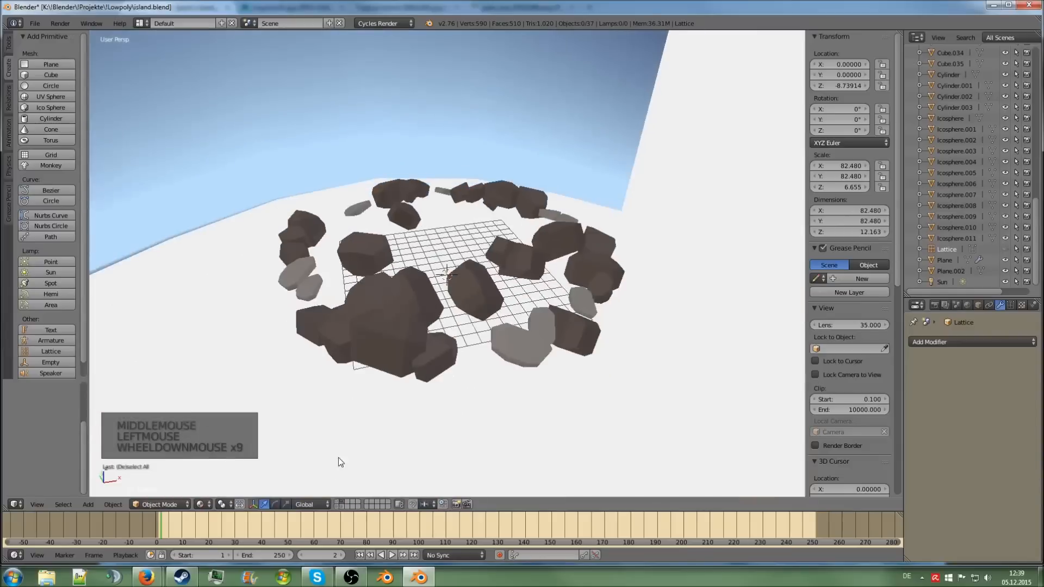
left_click(337, 506)
left_click(334, 504)
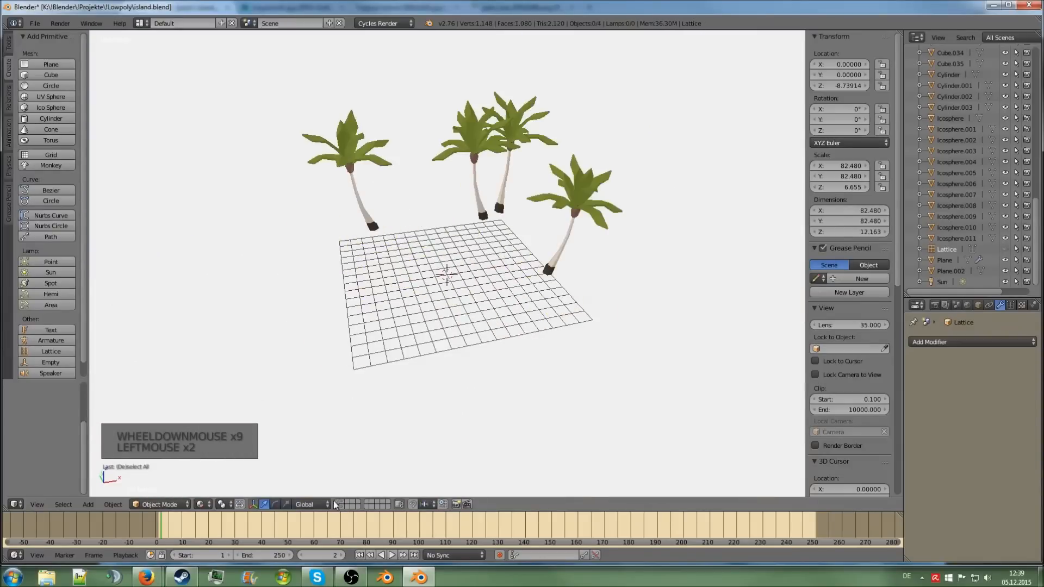
left_click(335, 504)
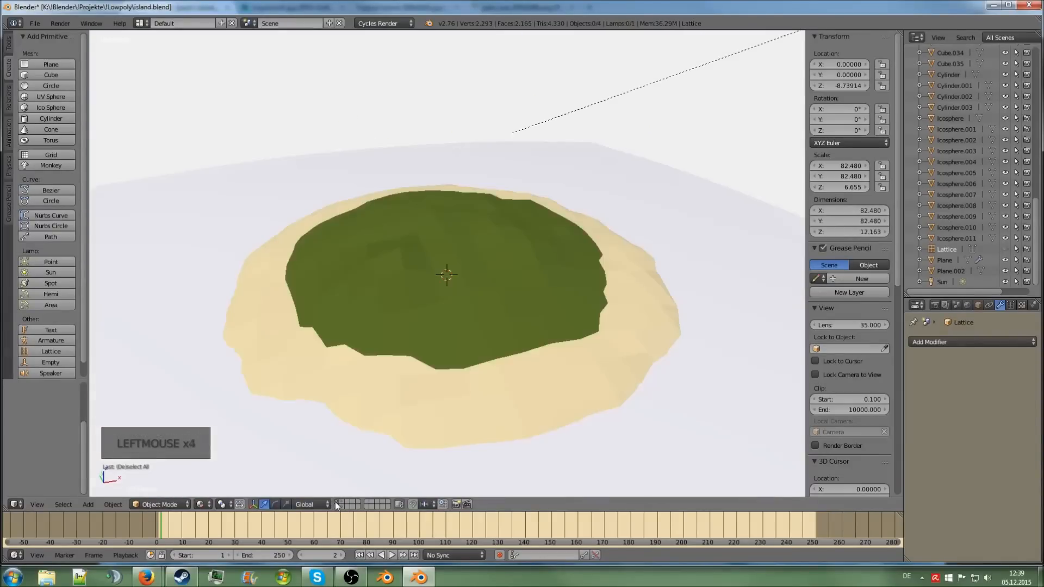
left_click(366, 503)
scroll(443, 296, "up", 9)
middle_click_drag(442, 296, 454, 324)
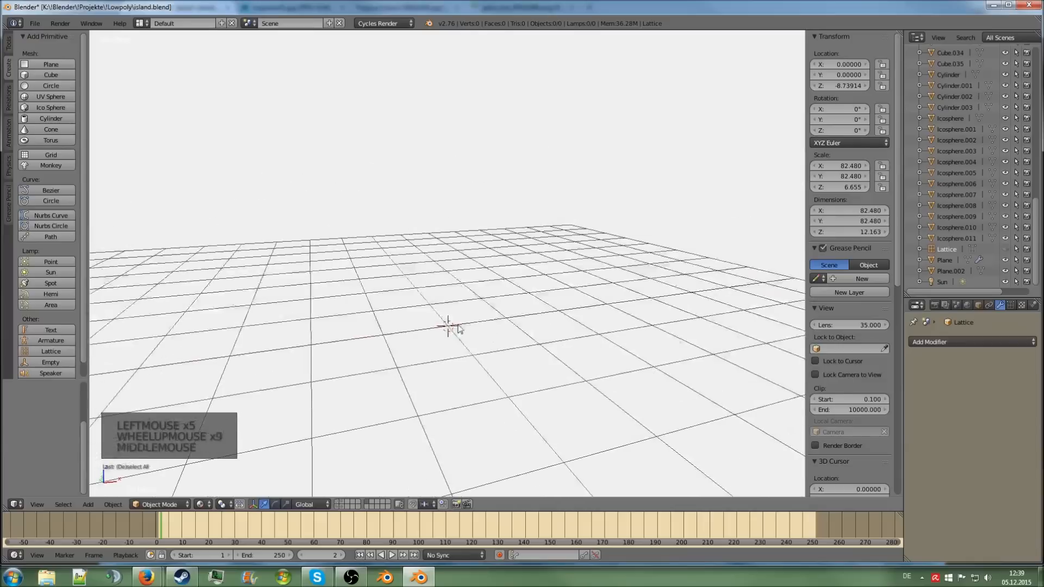
Add a cylinder at the origin, raised about 1 unit along Z and scaled down to about 0.105.
key("shift+a")
mouse_move(441, 258)
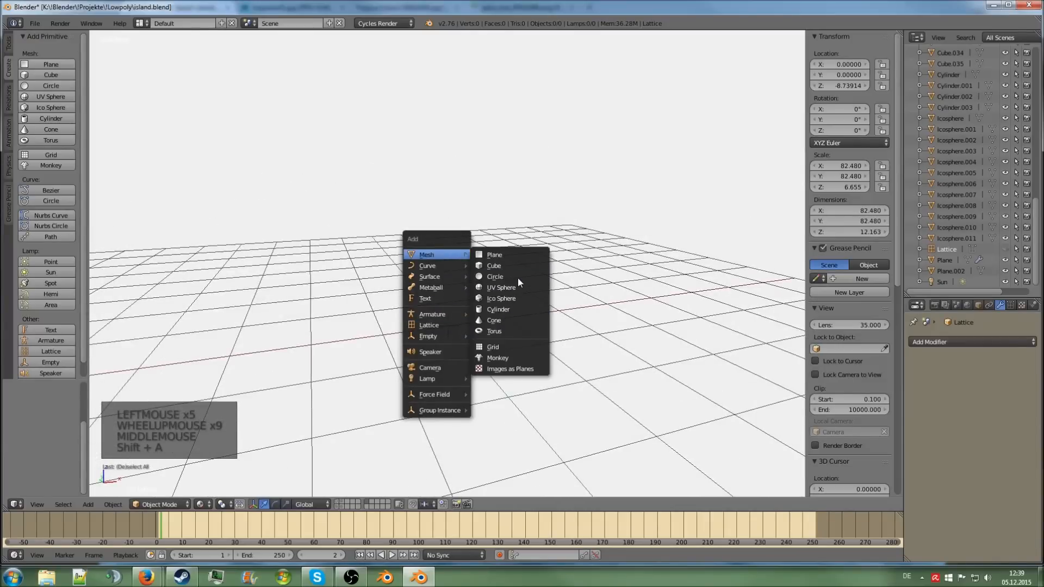
left_click(516, 308)
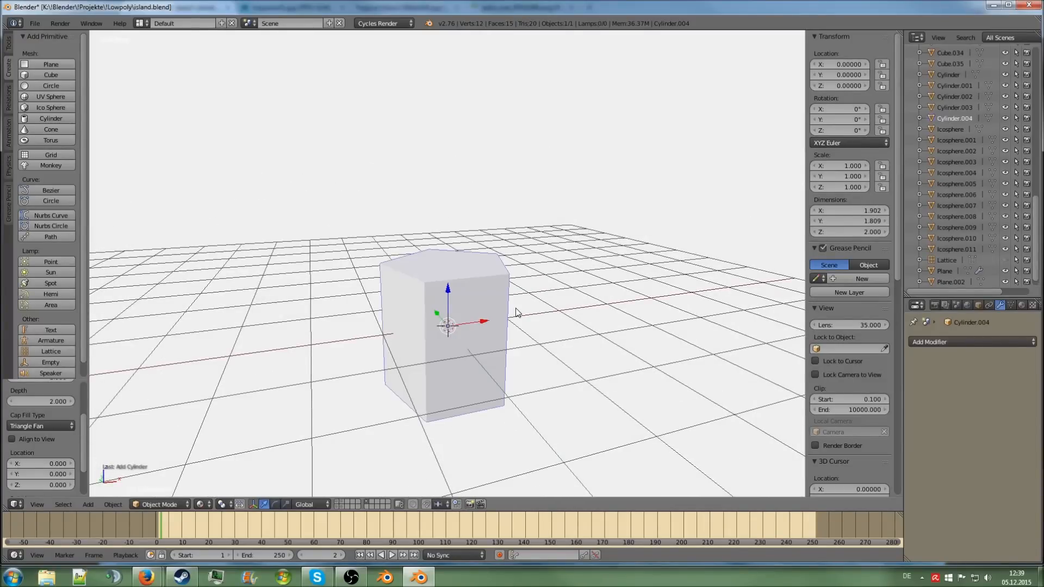
middle_click_drag(516, 314, 494, 280)
key("KP_1")
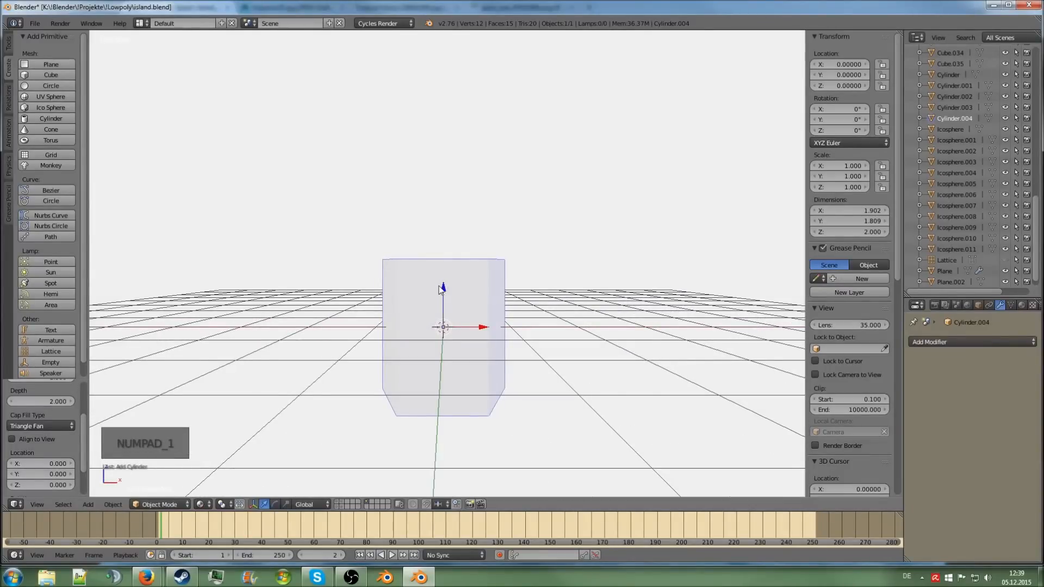
key("KP_5")
left_click_drag(443, 288, 446, 230)
key("s")
key("s")
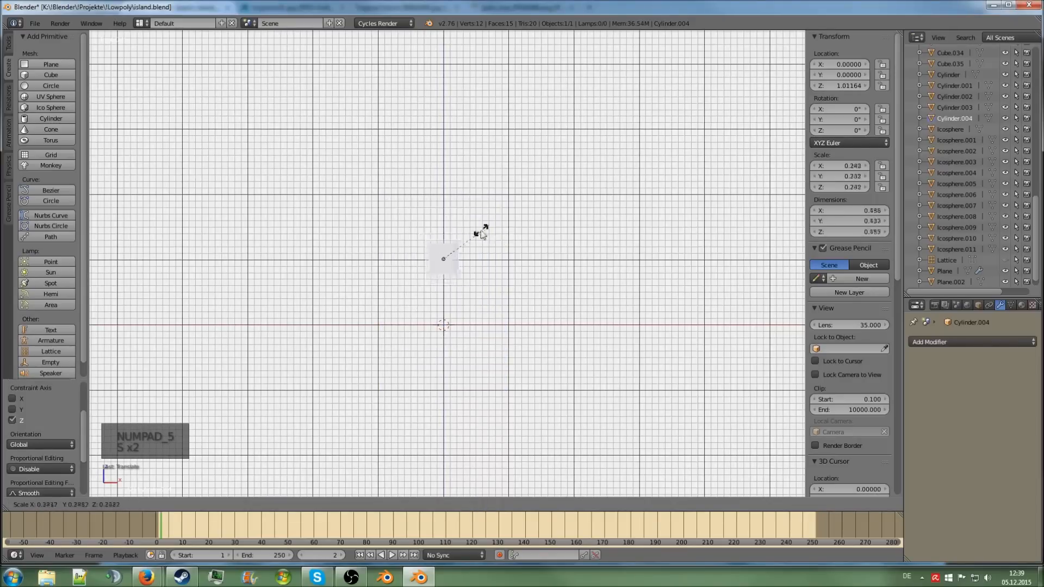
left_click(450, 239)
scroll(446, 229, "down", 3, "shift")
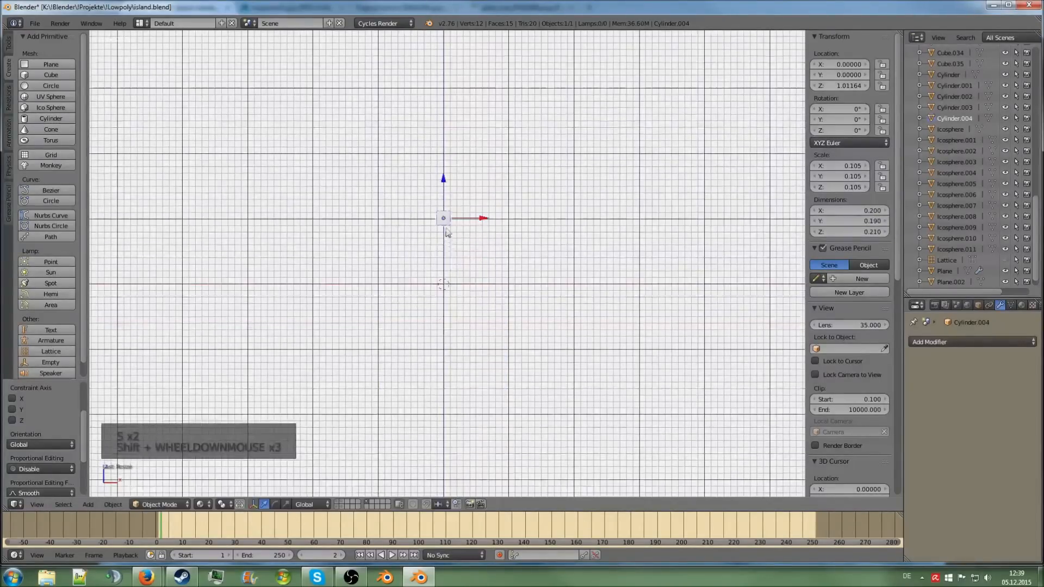
Lower the cylinder to the grid and shrink it to a scale of about 0.06, and delete it.
scroll(446, 218, "up", 3)
left_click_drag(443, 163, 459, 259)
key("s")
key("s")
left_click(494, 254)
middle_click_drag(459, 259, 470, 312)
key("Delete")
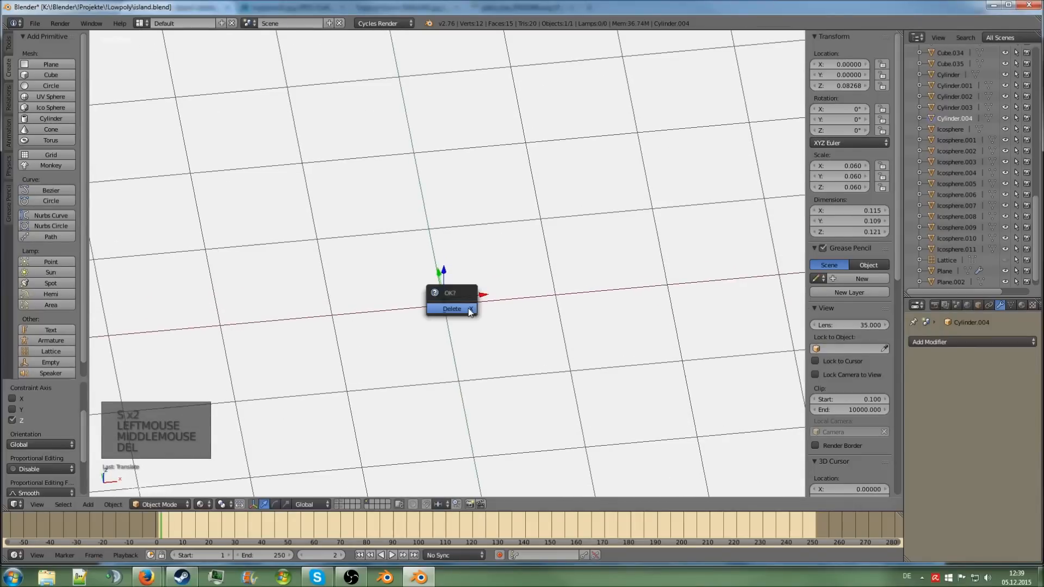
left_click(469, 304)
Add a cube scaled down to about 0.079 and raise it slightly so its base rests near the origin.
key("shift+a")
mouse_move(471, 311)
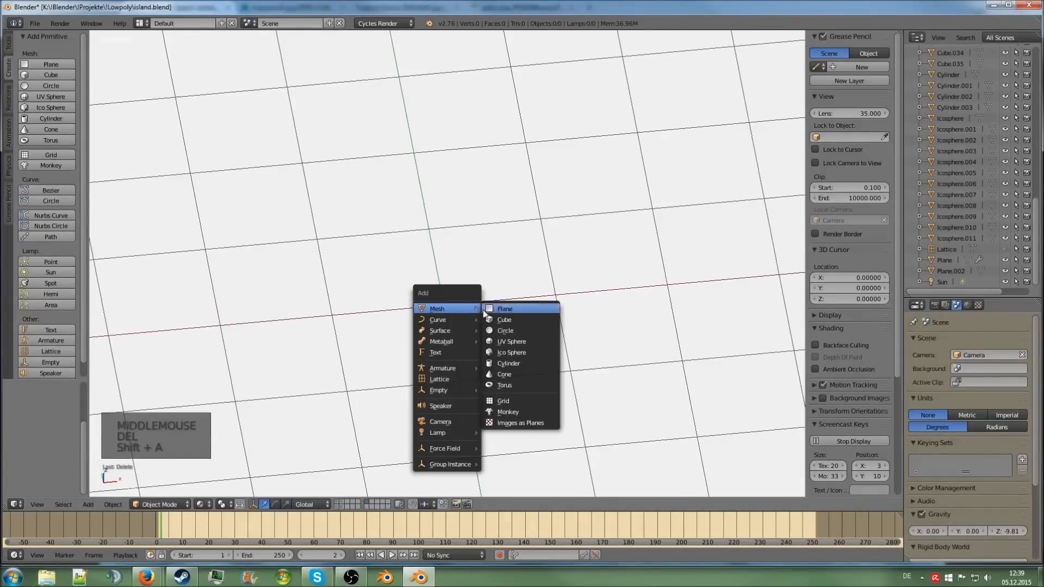
left_click(506, 320)
key("s")
left_click(452, 288)
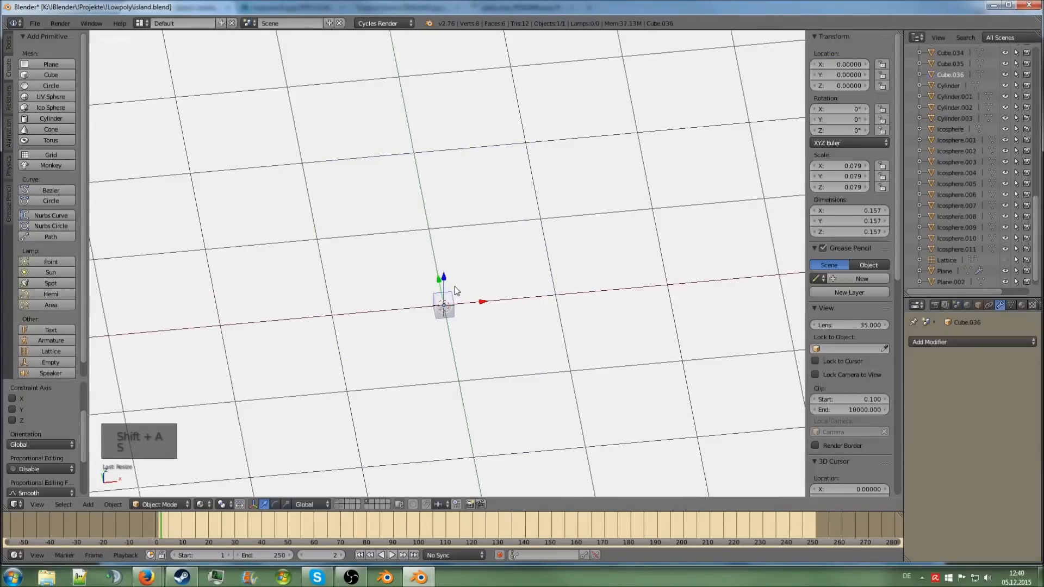
key("KP_1")
left_click_drag(441, 293, 445, 278)
Open the cube in Edit Mode with face selection and turn off proportional editing.
key("Tab")
middle_click_drag(445, 279, 380, 435)
scroll(380, 440, "up", 4)
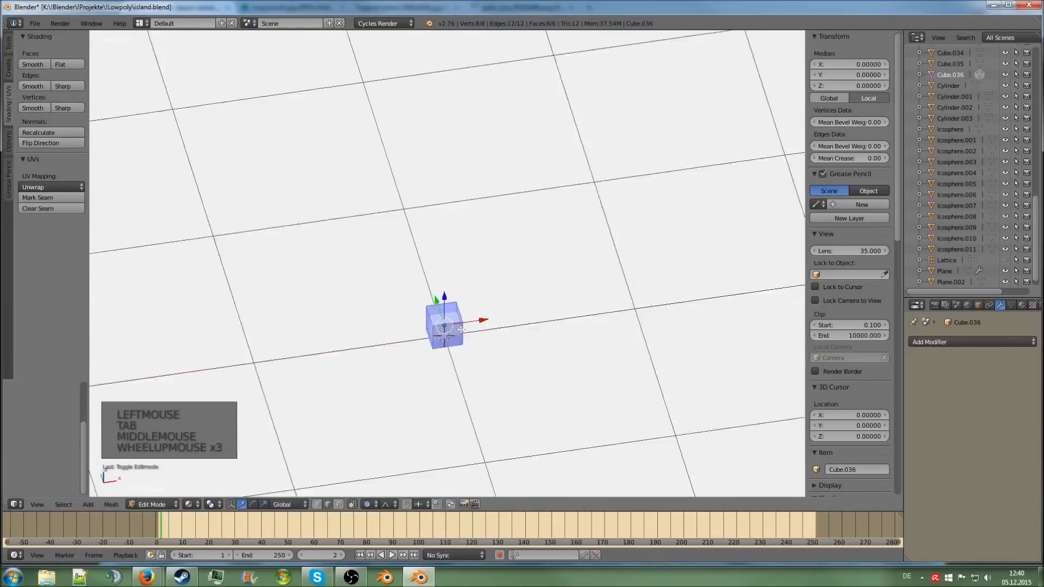
left_click(339, 505)
scroll(435, 381, "up", 2)
middle_click_drag(435, 381, 498, 328)
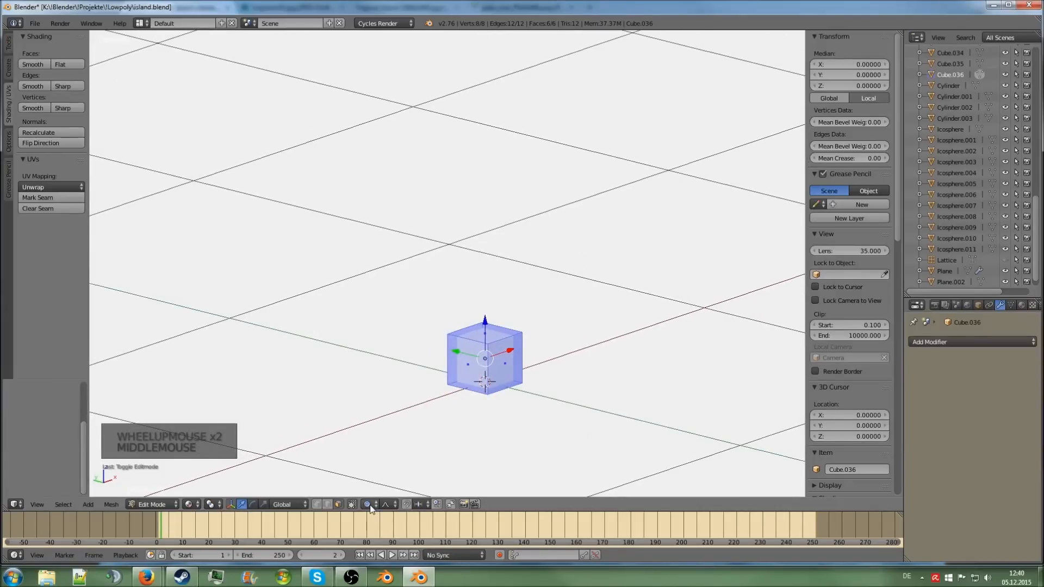
key("o")
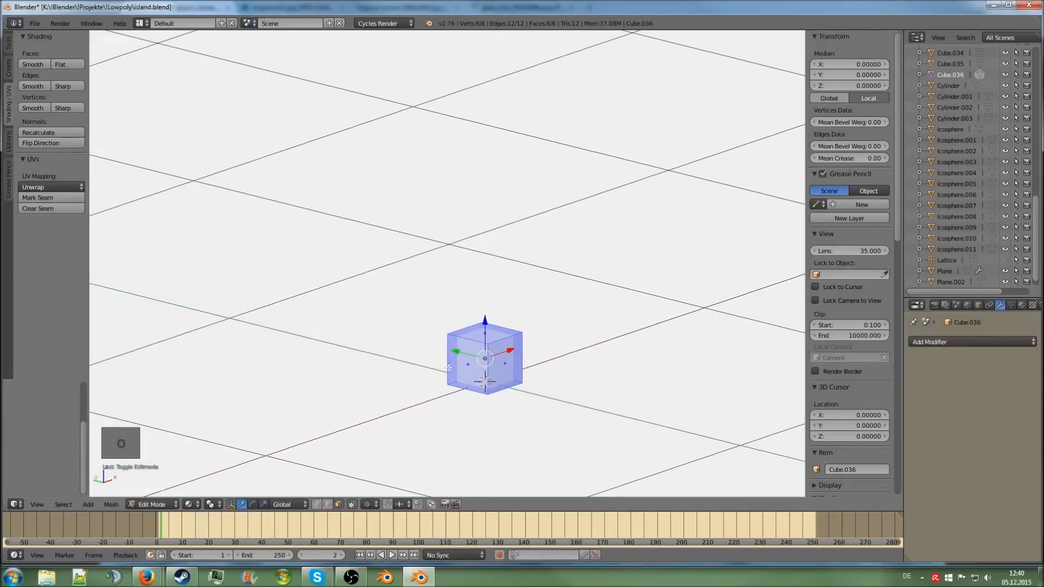
Raise the cube's top face along Z to a local height of about 7.83, forming a tall column.
middle_click_drag(499, 384, 415, 447)
right_click(424, 335)
middle_click_drag(425, 336, 459, 291)
key("KP_1")
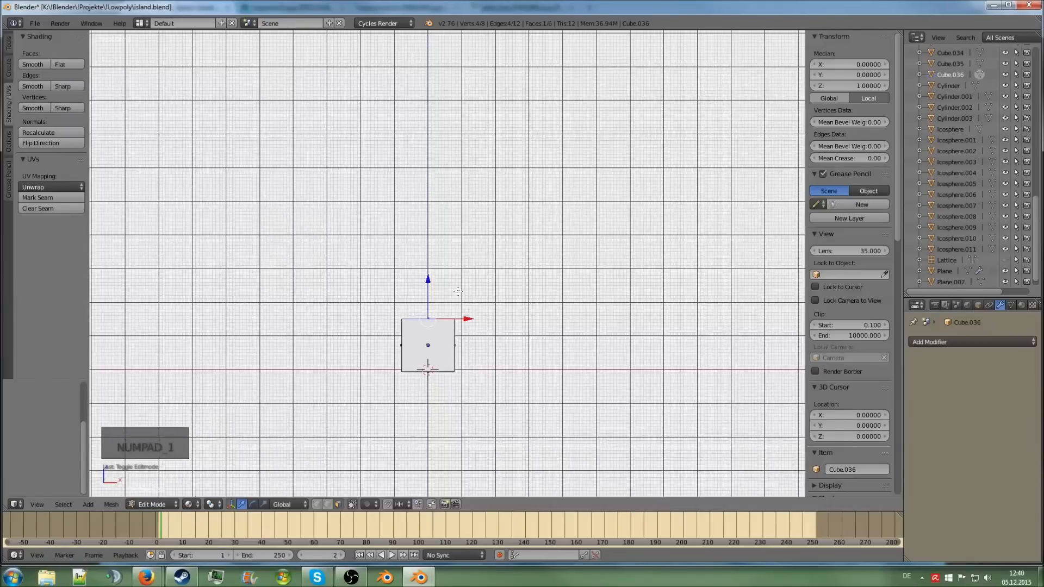
left_click(401, 505)
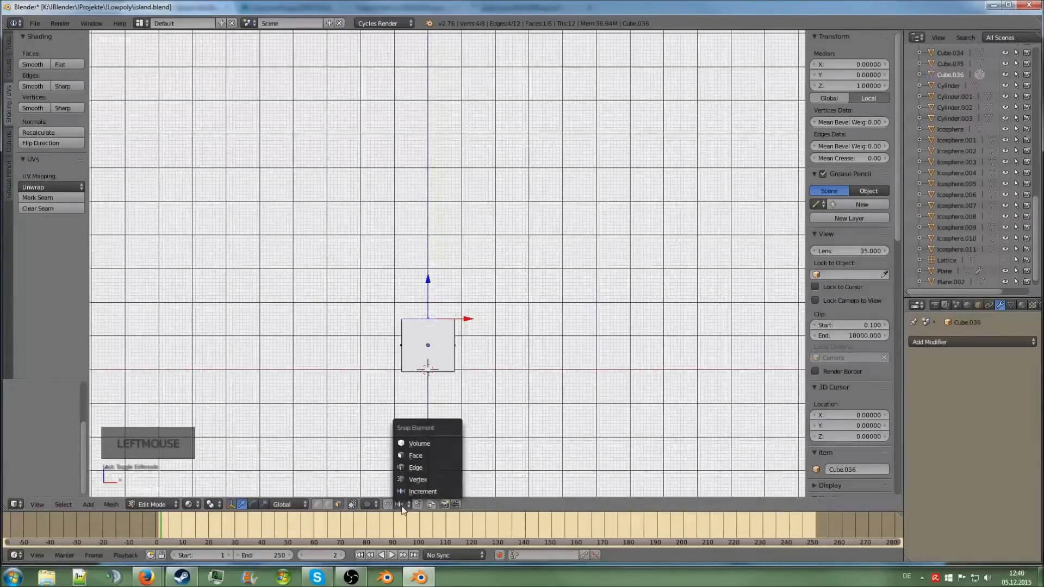
left_click_drag(428, 284, 433, 105)
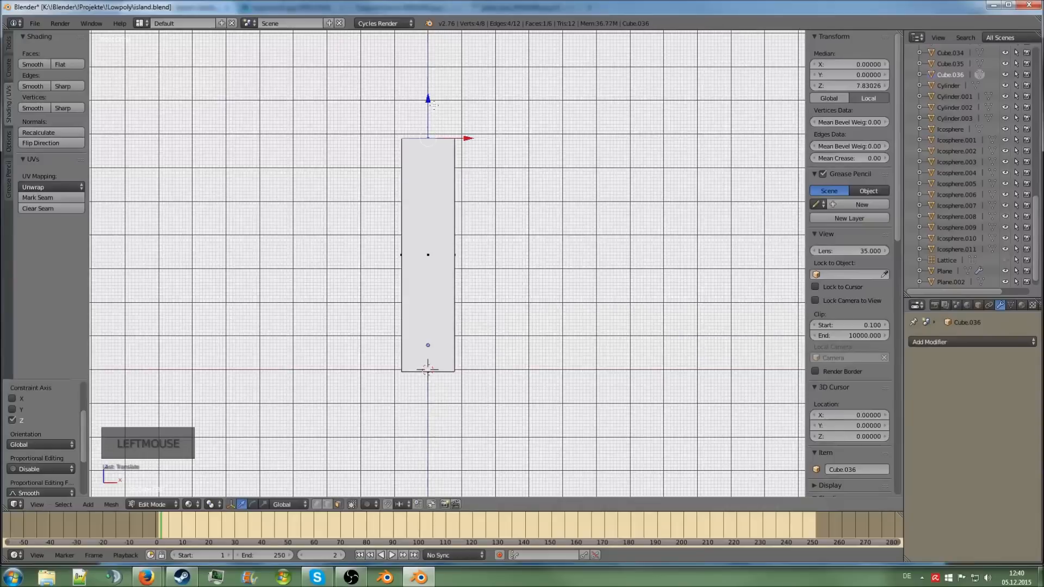
Scale the whole column down in X and Y only, to about a third of its width.
right_click(459, 227, "alt")
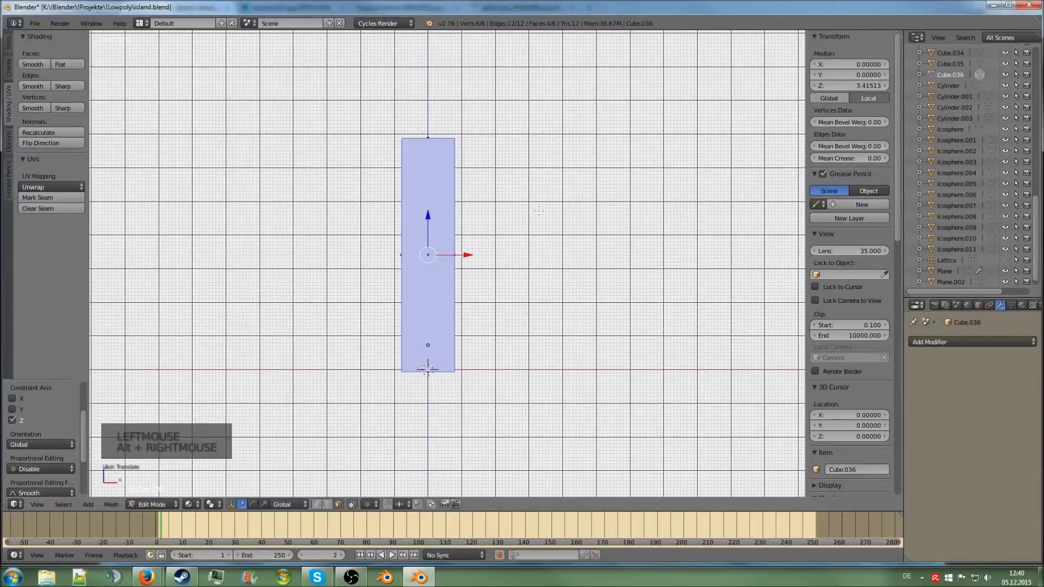
key("s")
key("shift+z")
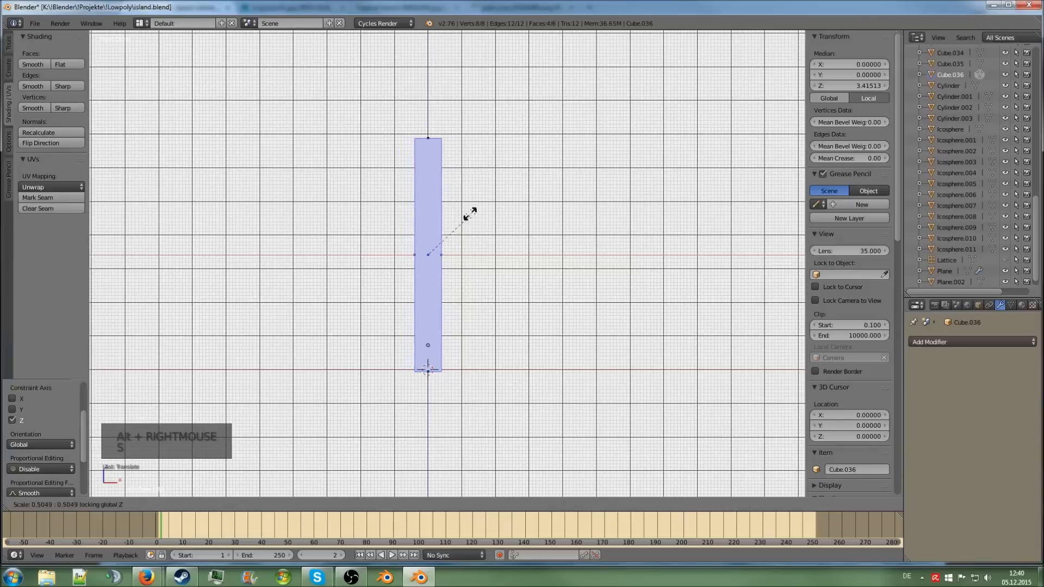
left_click(448, 217)
Move the column's top face down and sideways, and tilt and shrink it to shape the first slanted trunk segment.
middle_click_drag(447, 216, 434, 258)
right_click(415, 203)
key("KP_1")
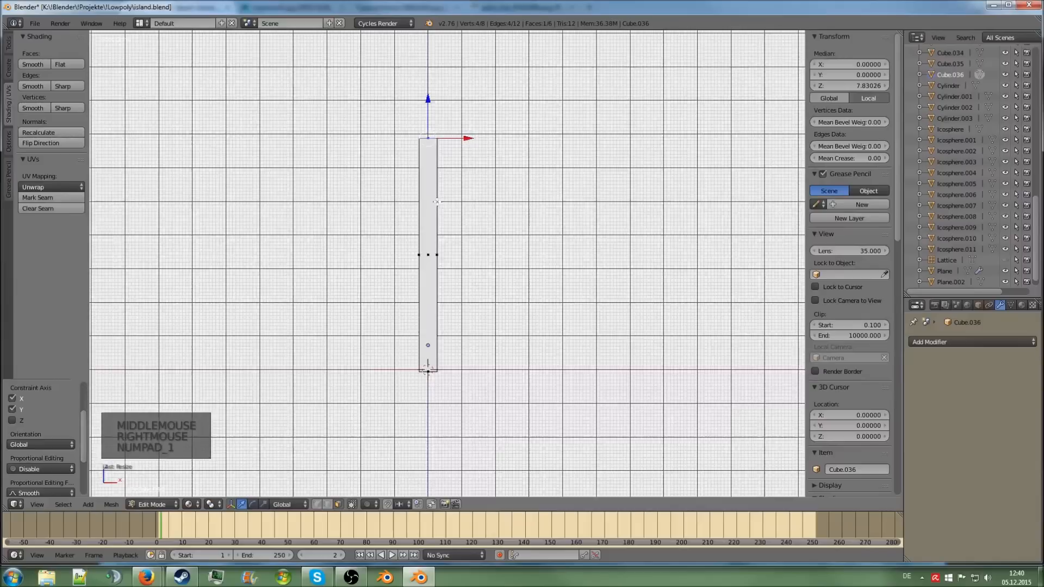
key("g")
left_click(469, 275)
key("r")
left_click(486, 285)
key("s")
left_click(481, 279)
Extrude a second trunk segment slanting towards positive X, with its end face repositioned, rotated and shrunk.
key("e")
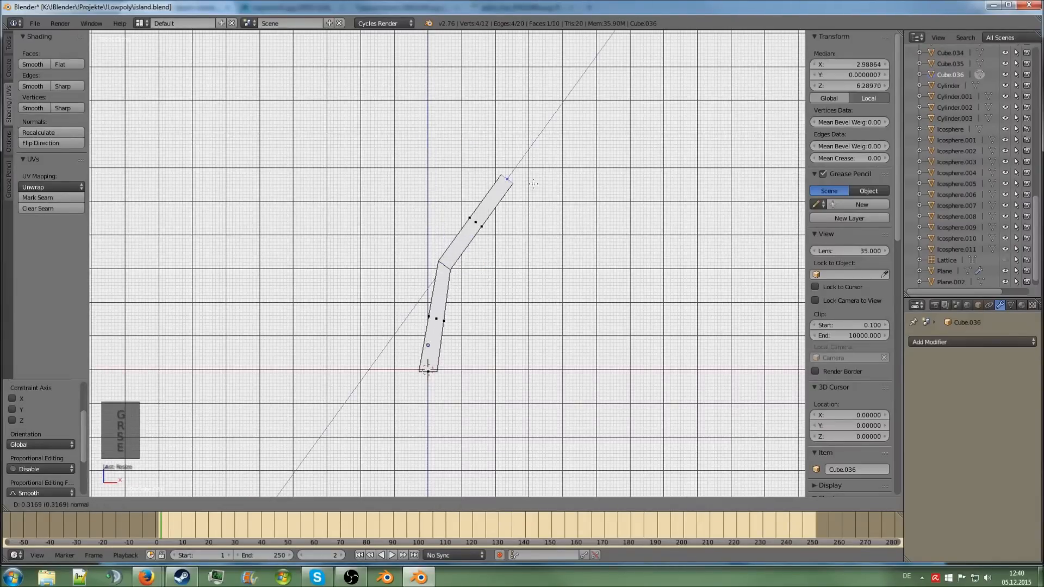
left_click(534, 184)
key("g")
left_click(524, 185)
key("r")
left_click(522, 164)
key("s")
left_click(513, 165)
Extrude a third segment leaning back, with its tapered, rotated tip at about X 1.46 and Z 10.13.
key("e")
left_click(524, 114)
key("g")
left_click(504, 93)
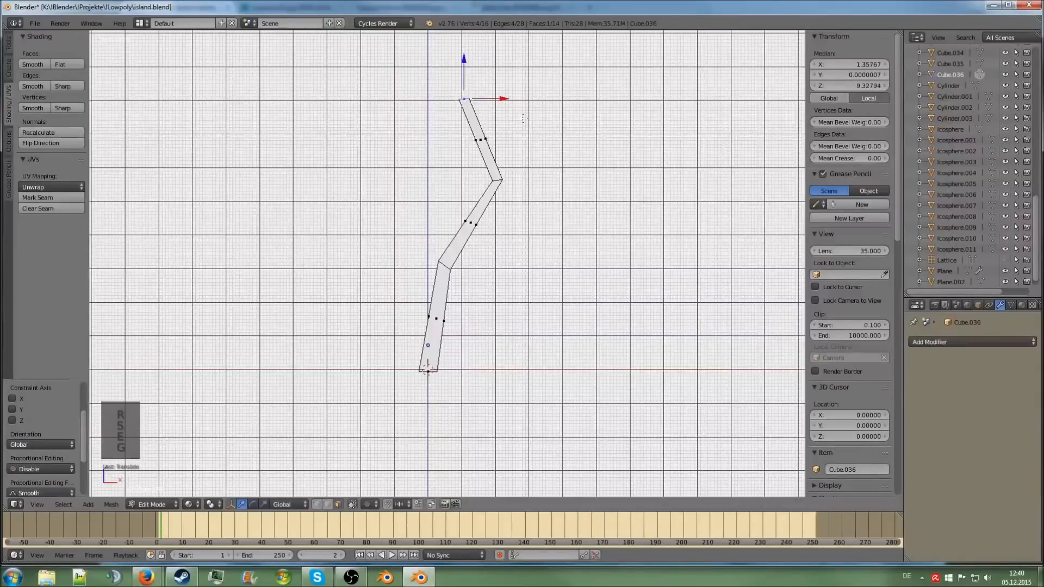
key("r")
left_click(571, 117)
key("s")
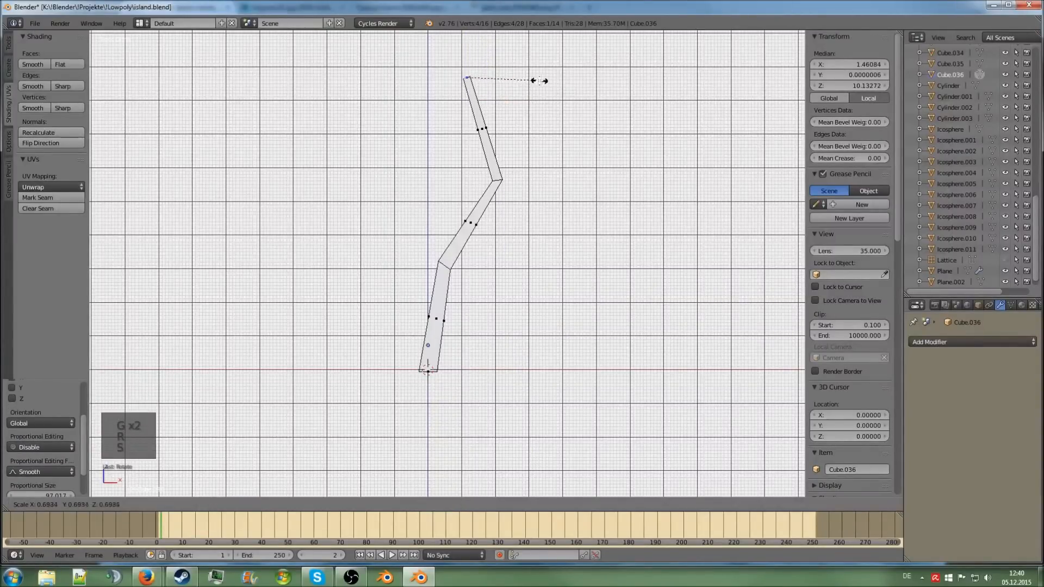
left_click(534, 81)
key("Tab")
middle_click_drag(531, 83, 566, 197)
Cut around the second trunk segment just above the first bend with the Knife tool, forming a wedge-shaped side face for a branch.
key("Tab")
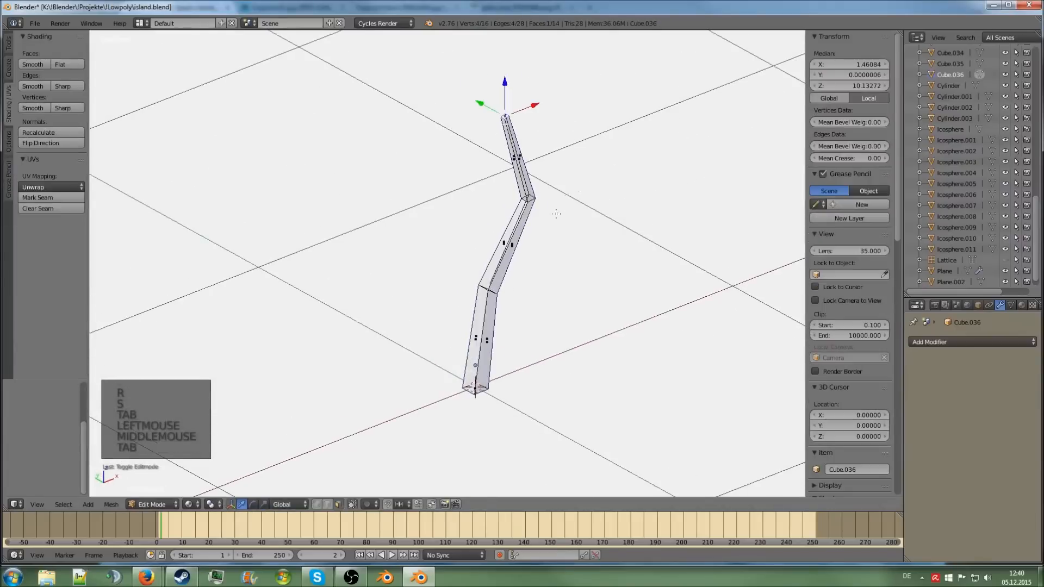
scroll(566, 197, "up", 2)
key("a")
scroll(566, 196, "up", 2)
middle_click_drag(528, 304, 520, 332)
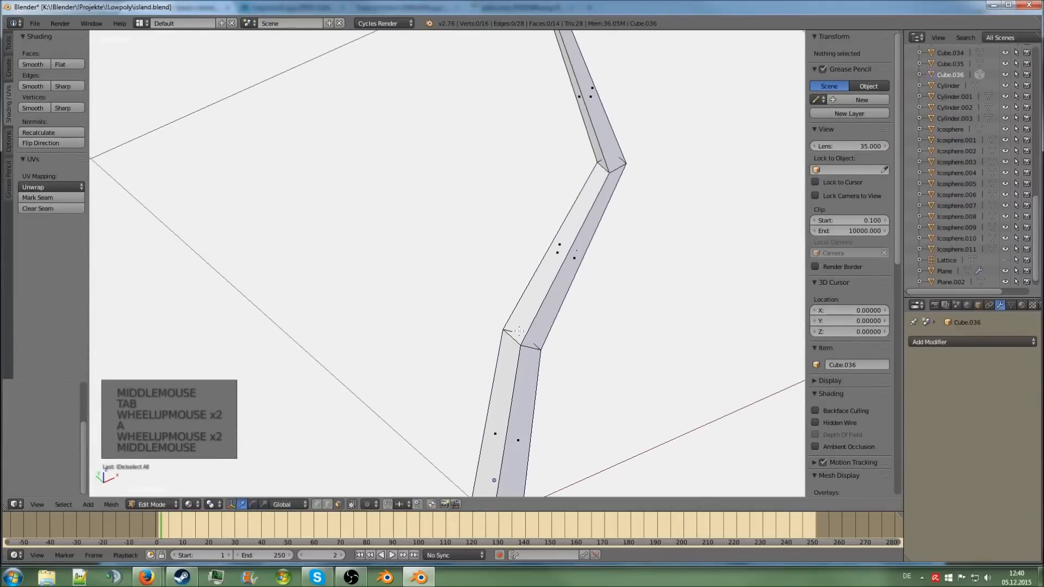
key("k")
left_click(541, 350)
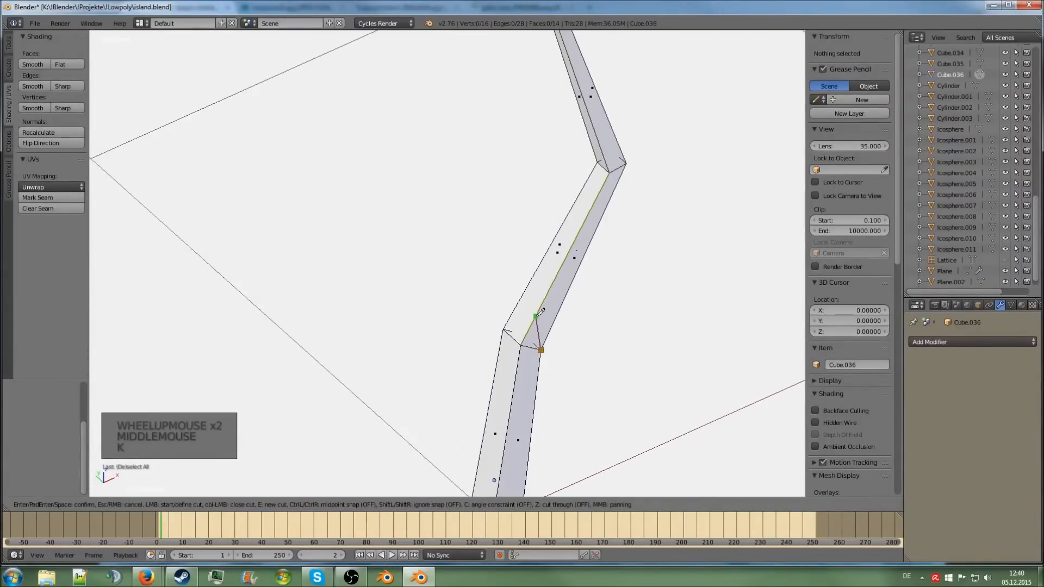
middle_click_drag(524, 299, 649, 284)
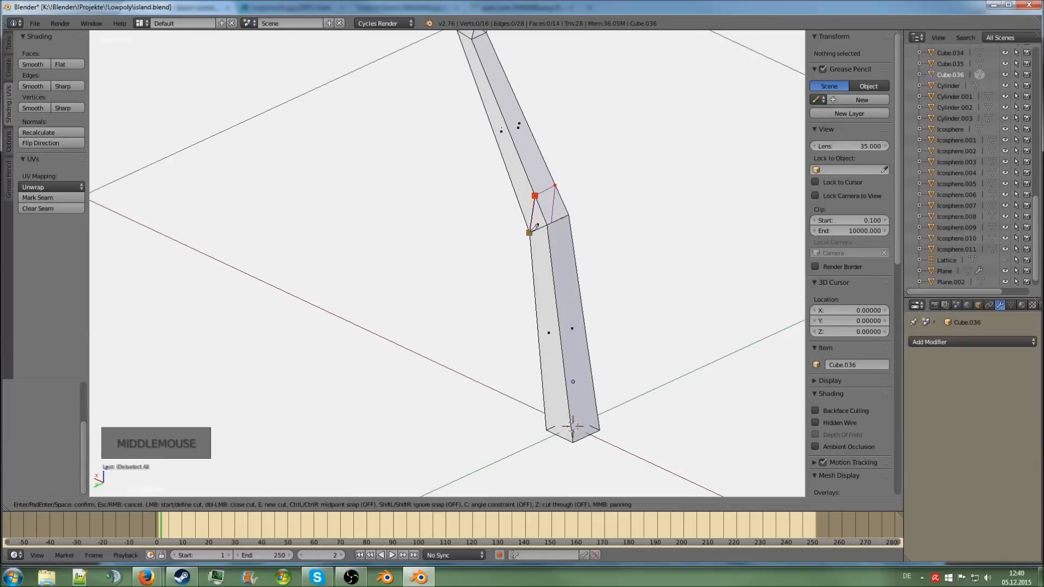
key("Return")
middle_click_drag(536, 227, 497, 283)
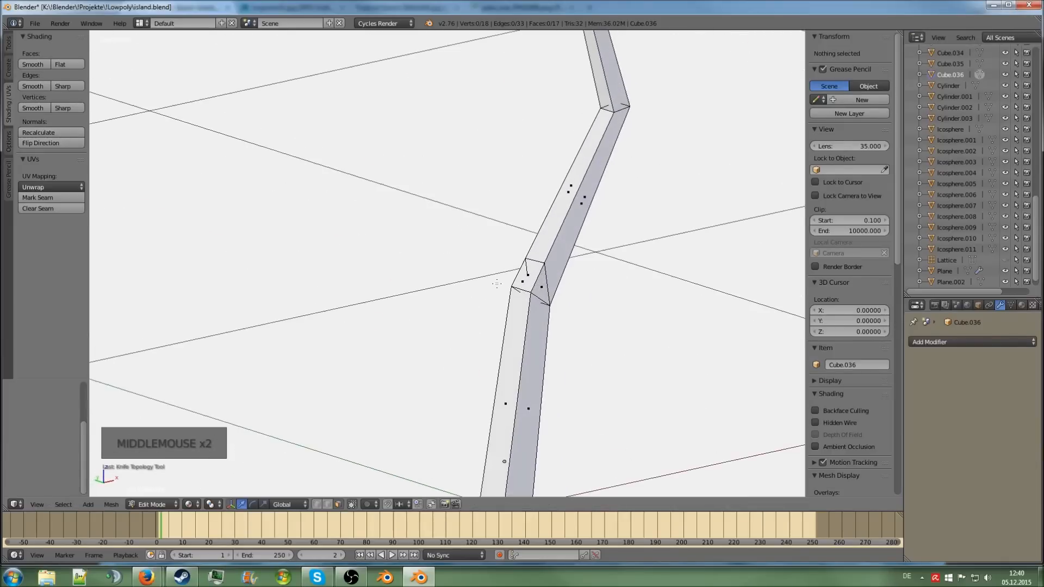
Extrude the new wedge face into a first branch segment towards negative X, with its end face raised, rotated and shrunk to about two thirds.
middle_click_drag(508, 256, 536, 270)
right_click(538, 270)
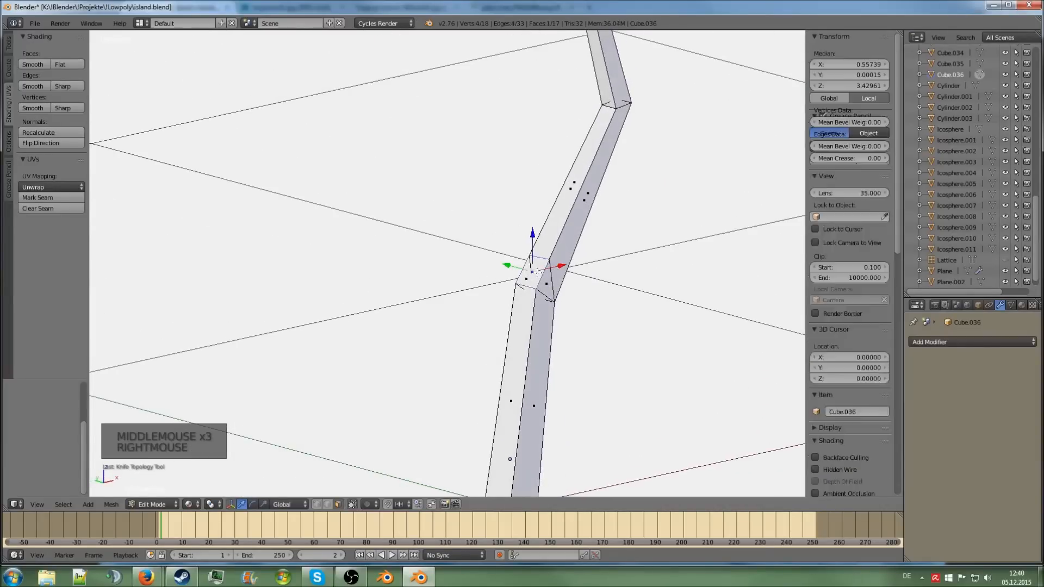
key("KP_1")
key("e")
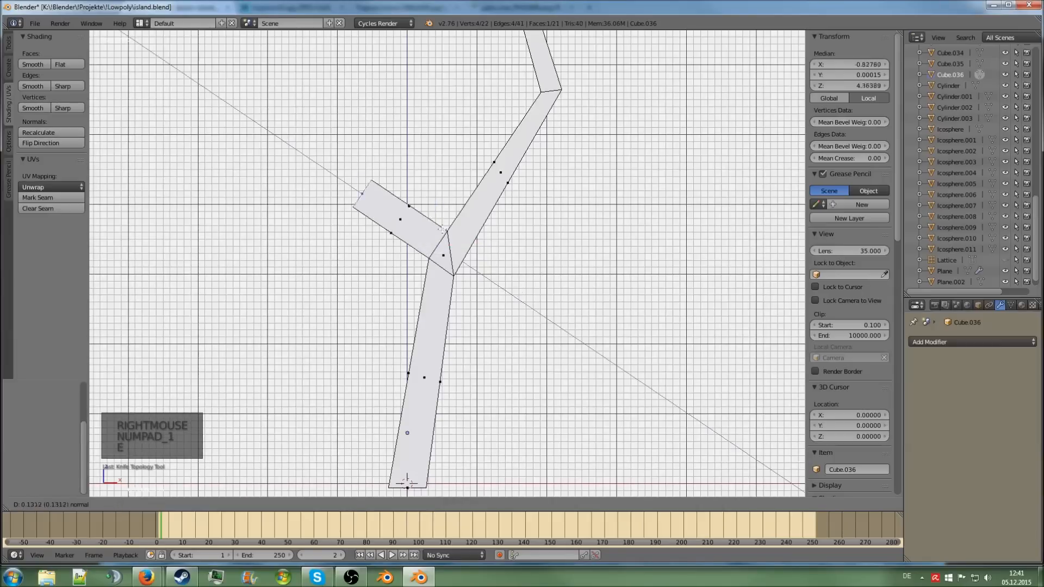
left_click(437, 204)
key("g")
left_click(458, 175)
key("r")
left_click(482, 242)
key("s")
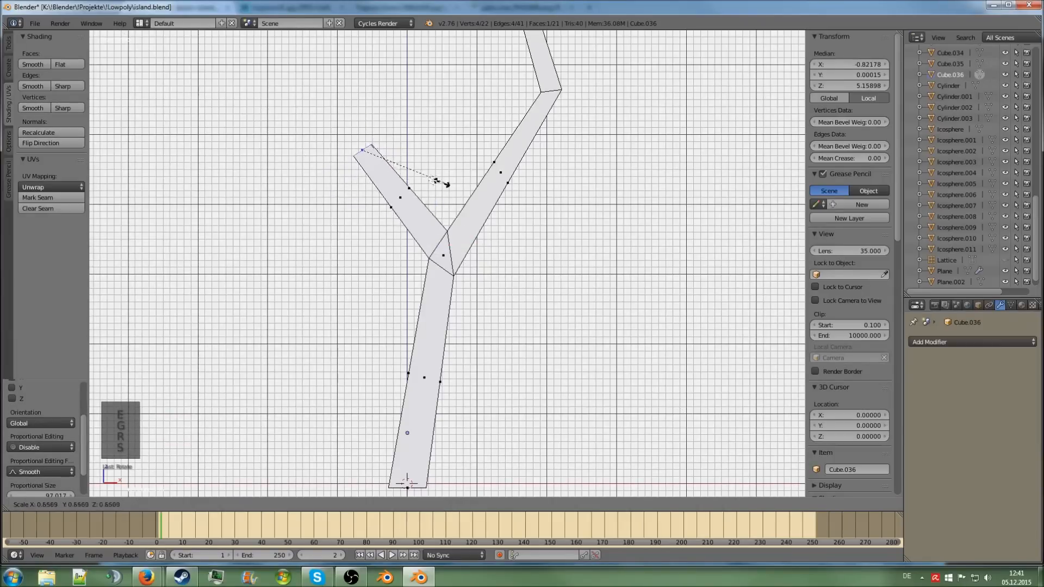
left_click(423, 176)
Extrude a second, steeper branch segment from the branch's end face, with its tip repositioned, rotated and shrunk.
scroll(423, 175, "down", 3)
key("e")
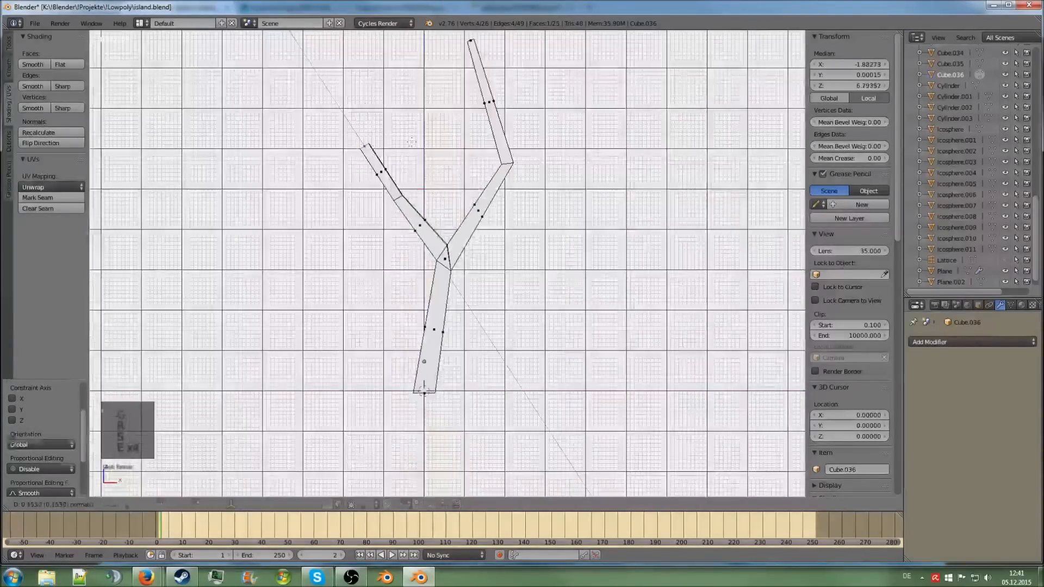
left_click(420, 137)
key("g")
left_click(441, 104)
key("r")
left_click(448, 127)
key("s")
left_click(412, 115)
key("s")
key("Tab")
left_click(422, 116)
In top view, move the branch's upper segment to about X -1.10 and Y 0.72 and rotate it slightly.
middle_click_drag(423, 117, 494, 234)
key("Tab")
right_click(494, 234, "alt+shift")
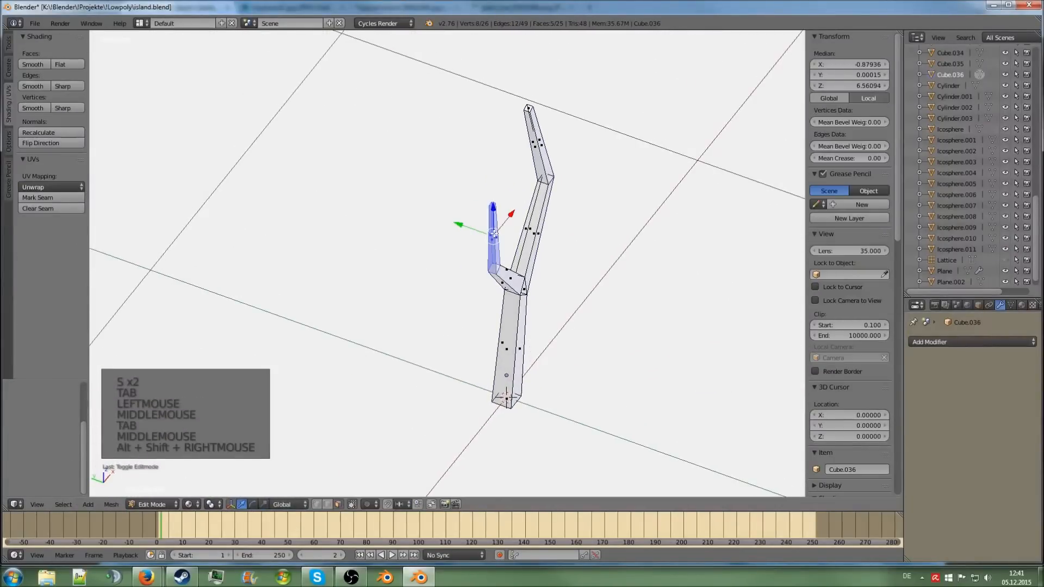
key("KP_7")
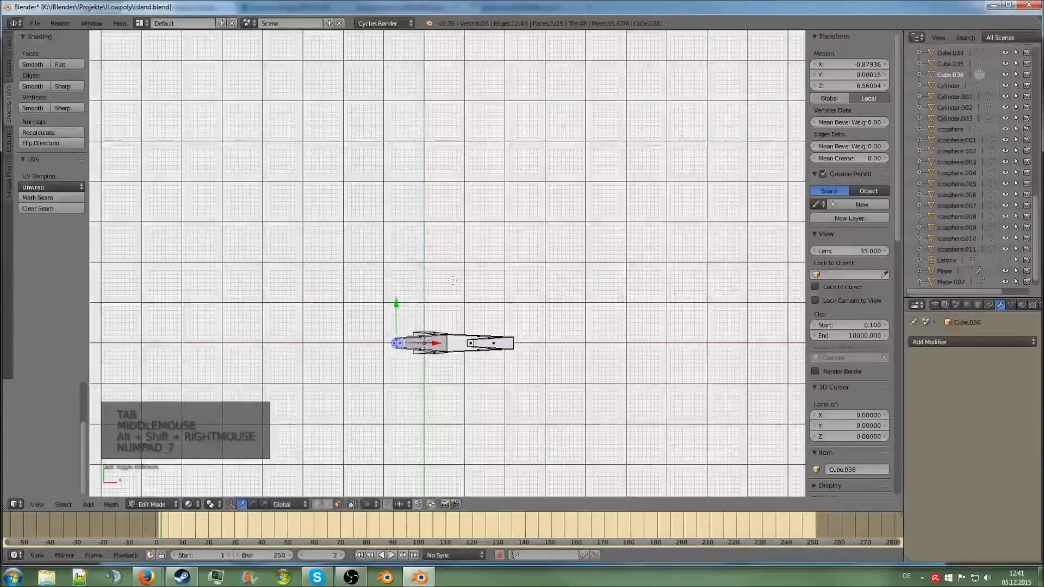
key("g")
key("r")
left_click(452, 261)
middle_click_drag(452, 261, 511, 222)
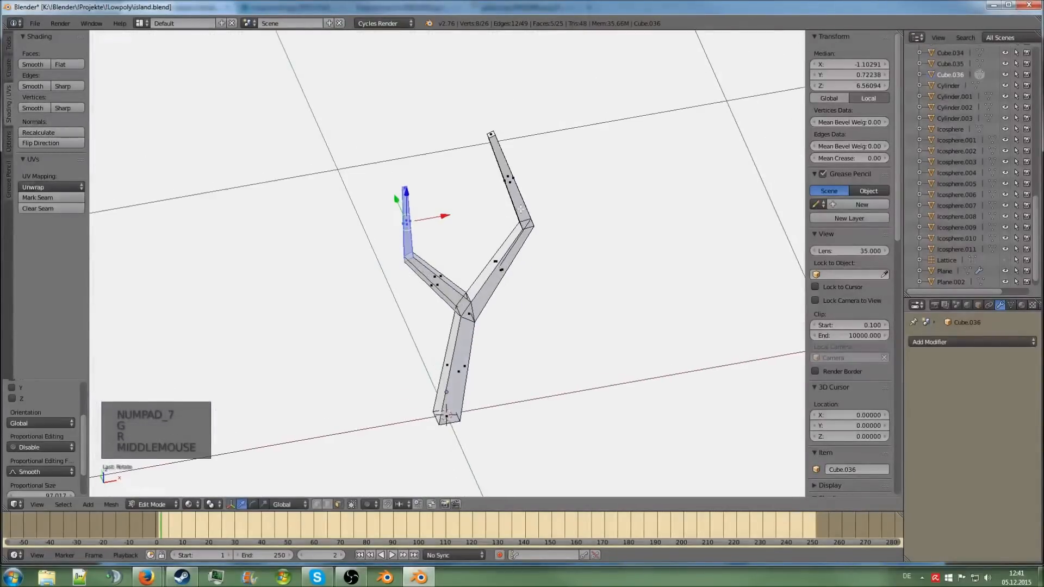
In top view, move the trunk's uppermost segment to about Y -0.45 and rotate it by about 27 degrees, leaving Edit Mode when finished.
right_click(523, 197, "alt")
key("KP_7")
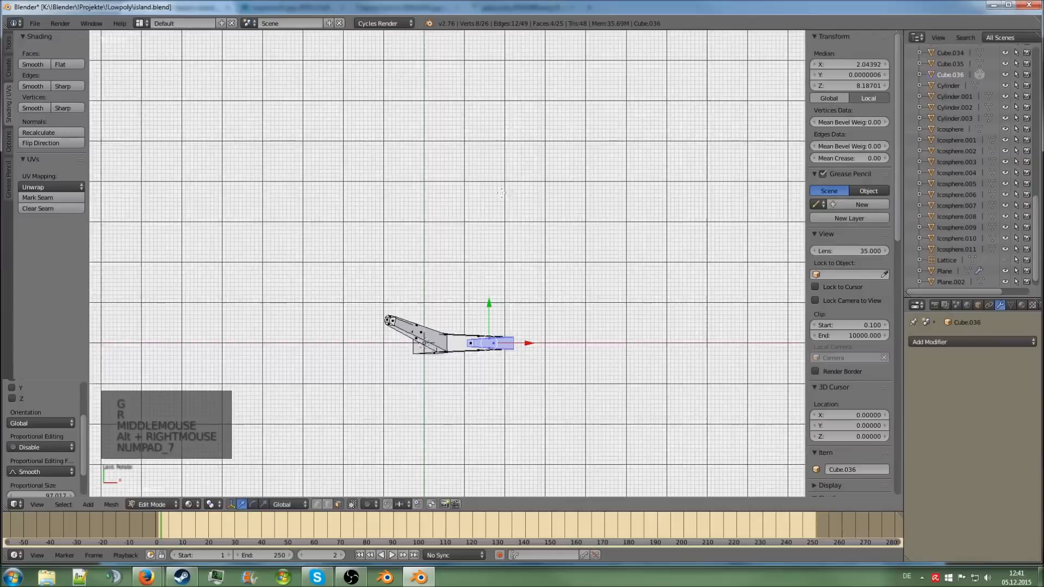
key("g")
left_click(536, 222)
key("r")
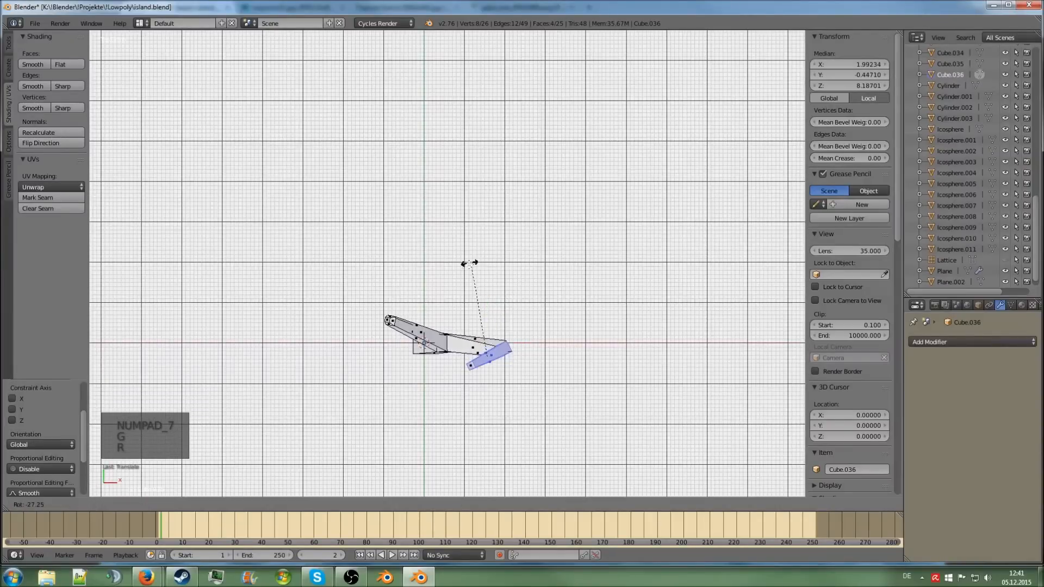
left_click(469, 263)
key("Tab")
middle_click_drag(466, 269, 469, 178)
key("KP_0")
key("KP_1")
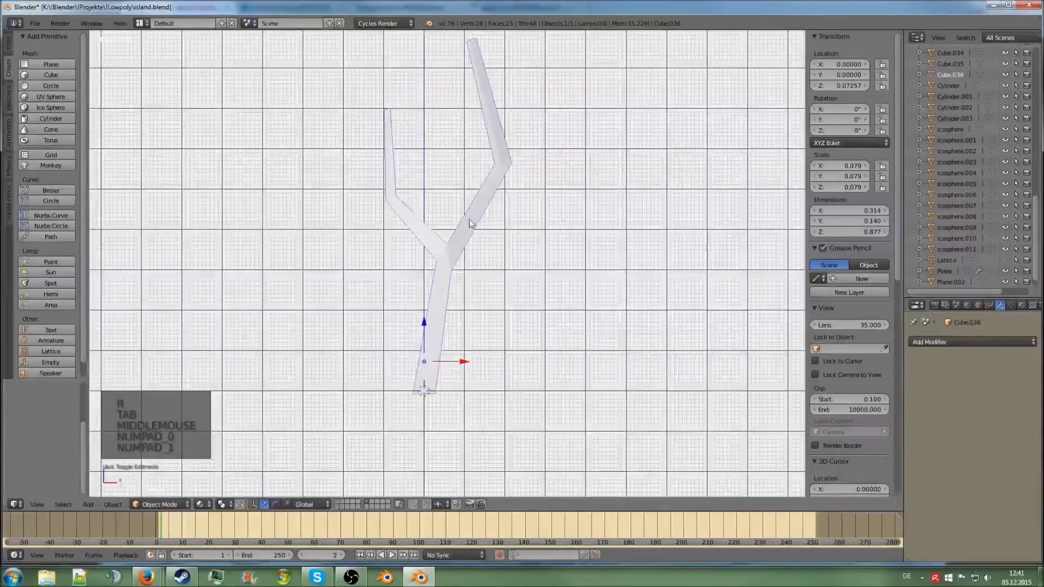
scroll(471, 221, "down", 1)
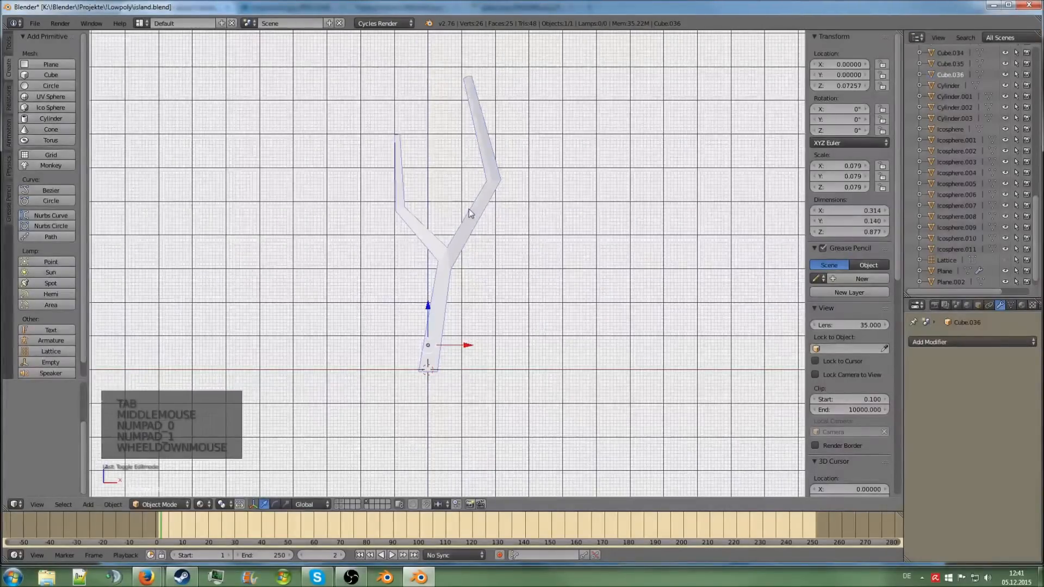
scroll(469, 210, "down", 1)
scroll(469, 210, "up", 1)
key("Tab")
key("Tab")
Add an ico sphere as the tree crown and scale it evenly to about 0.671.
key("a")
key("a")
key("a")
key("shift+a")
mouse_move(469, 209)
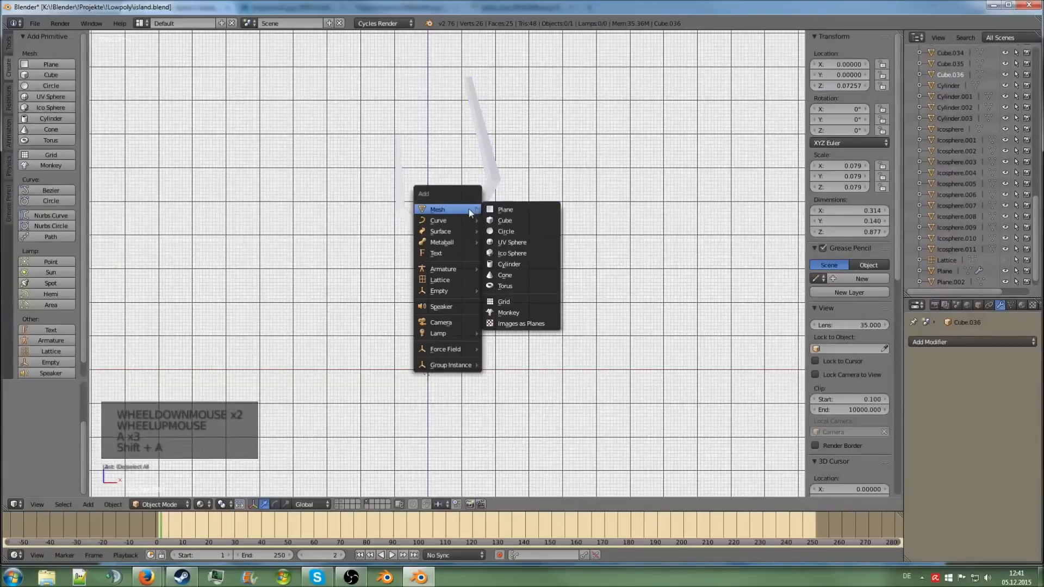
left_click(514, 254)
key("s")
key("s")
key("s")
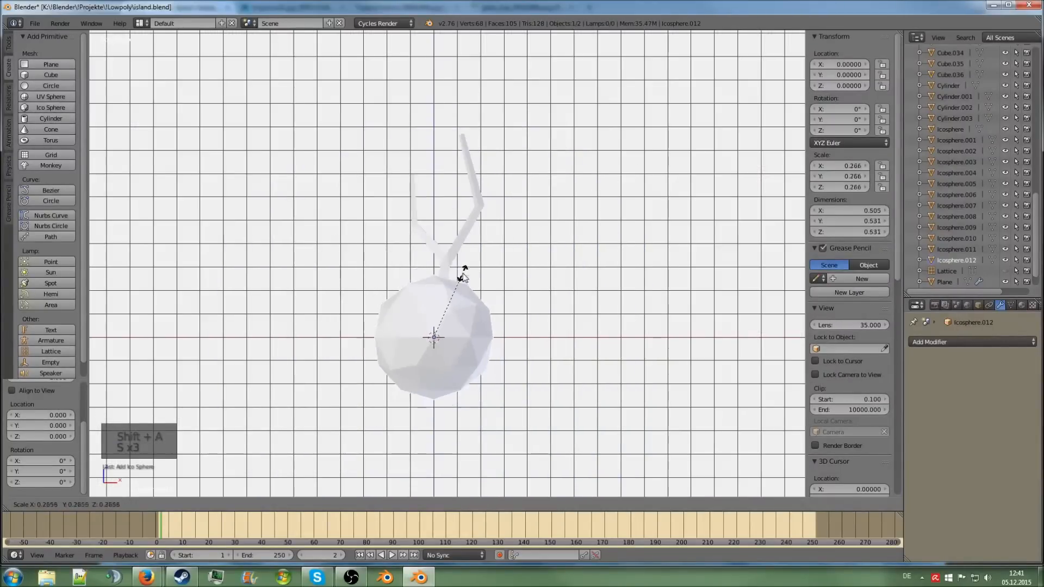
left_click(590, 263)
Flatten the ico sphere to a Z scale of about 0.355 and raise it over the branches to about X 0.042 and Z 0.478.
key("s")
key("z")
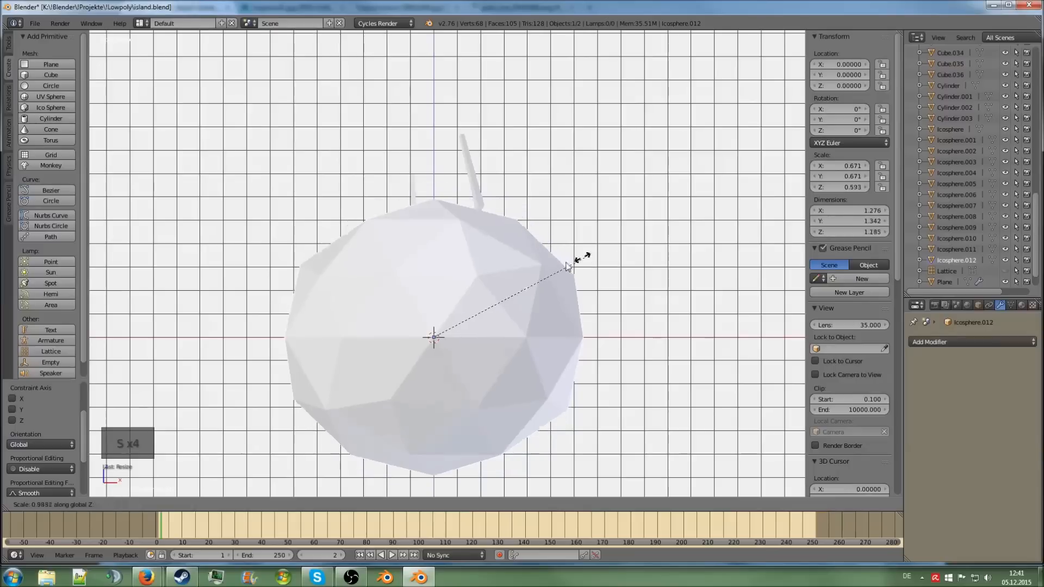
left_click(518, 278)
key("g")
left_click(527, 165)
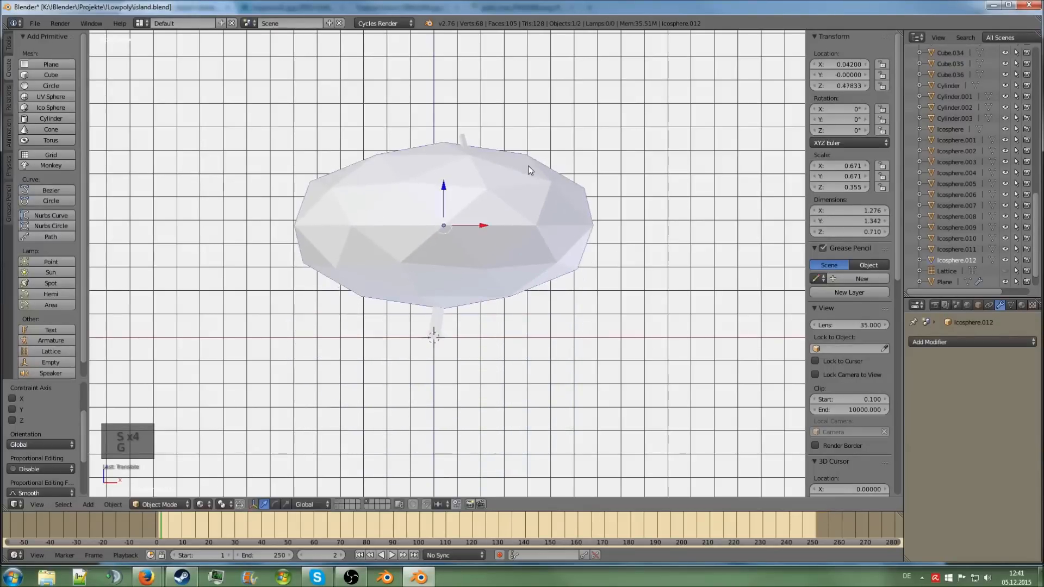
With proportional editing at a radius of about 0.91, pull a lower face of the crown upward to slant its underside.
key("Tab")
right_click(502, 273)
key("o")
key("o")
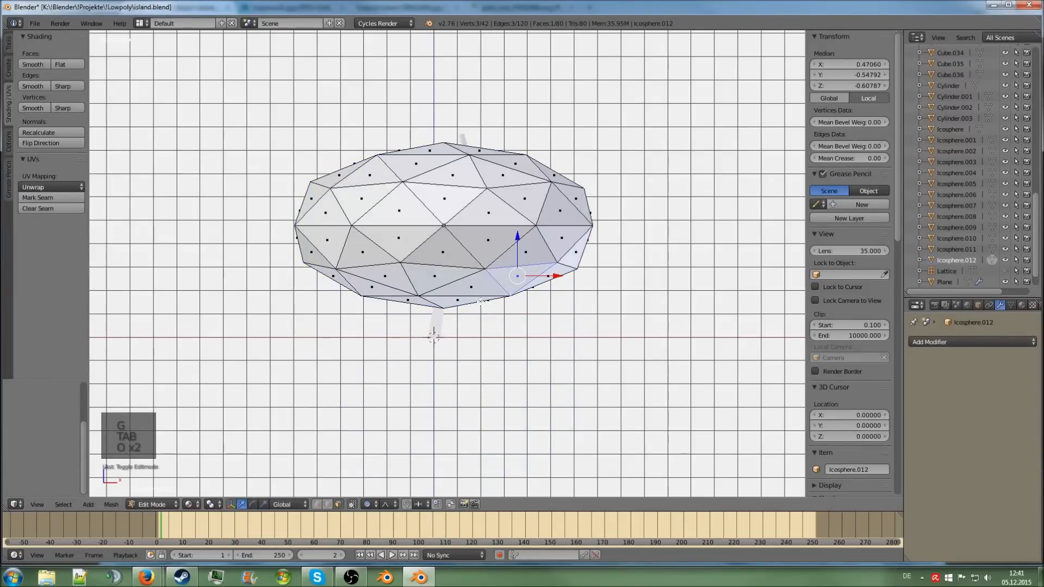
key("g")
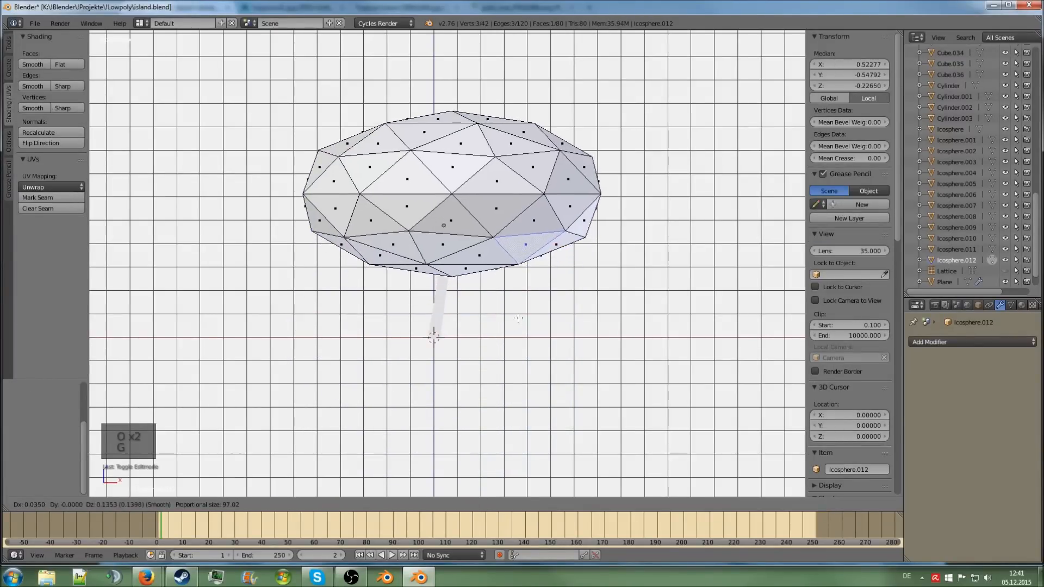
scroll(517, 322, "up", 20)
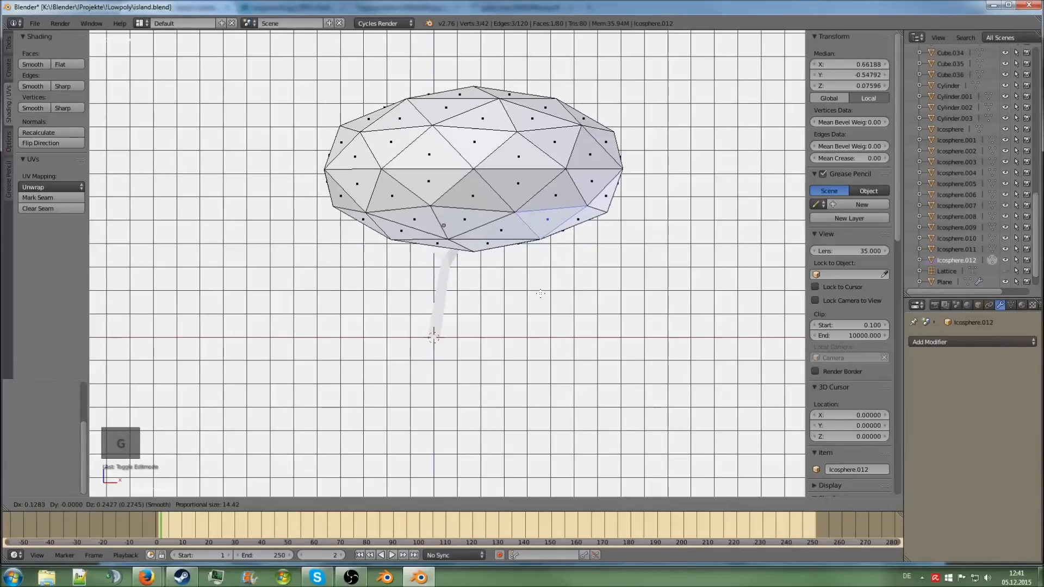
scroll(508, 306, "up", 12)
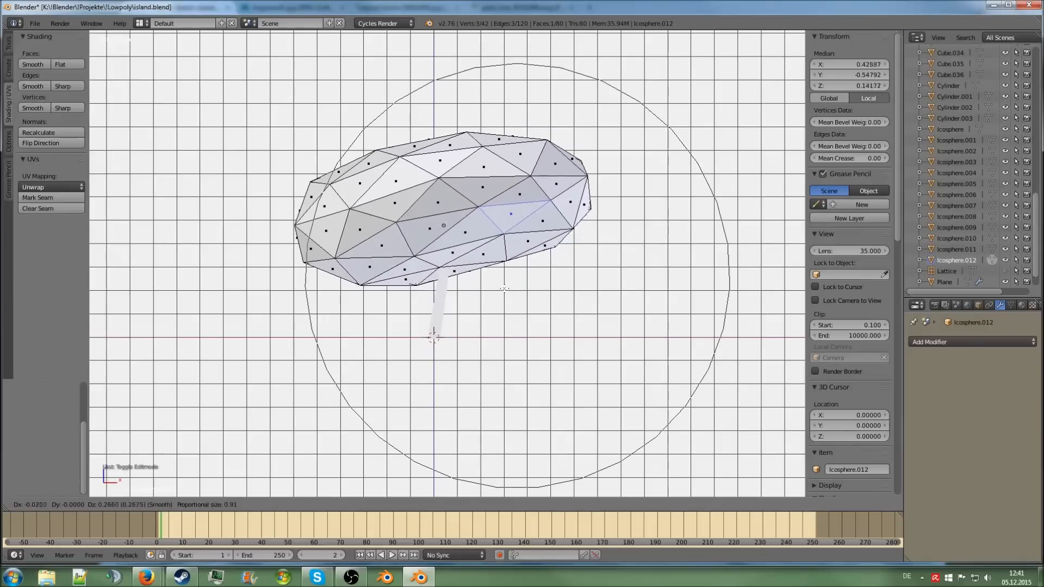
left_click(504, 289)
Pull a face on the crown's top upward with proportional editing at a radius of about 0.8 to form a tall peak.
right_click(428, 139)
middle_click_drag(447, 136, 443, 190)
right_click(443, 190)
key("KP_1")
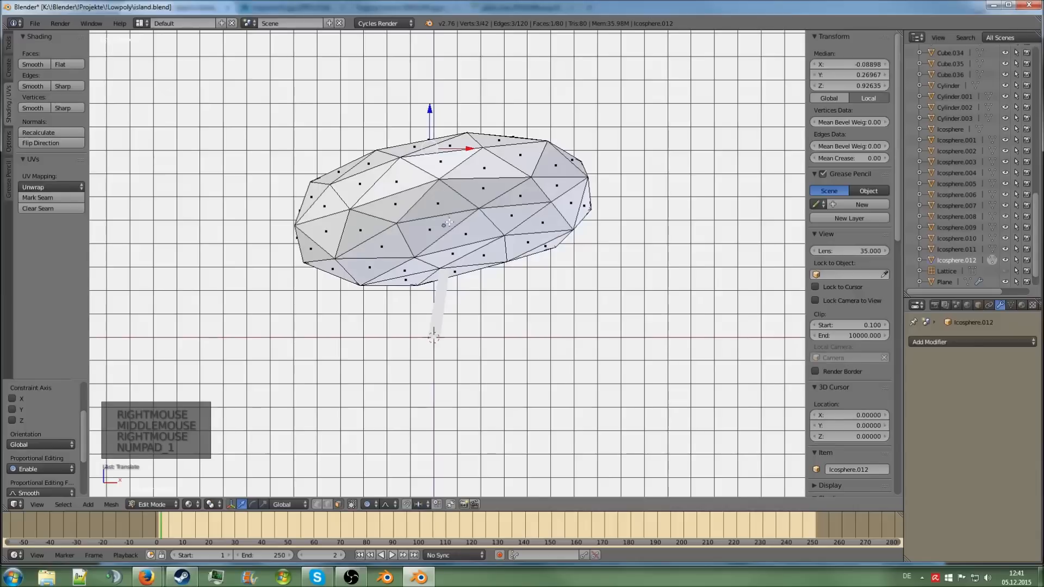
key("g")
scroll(460, 164, "down", 4)
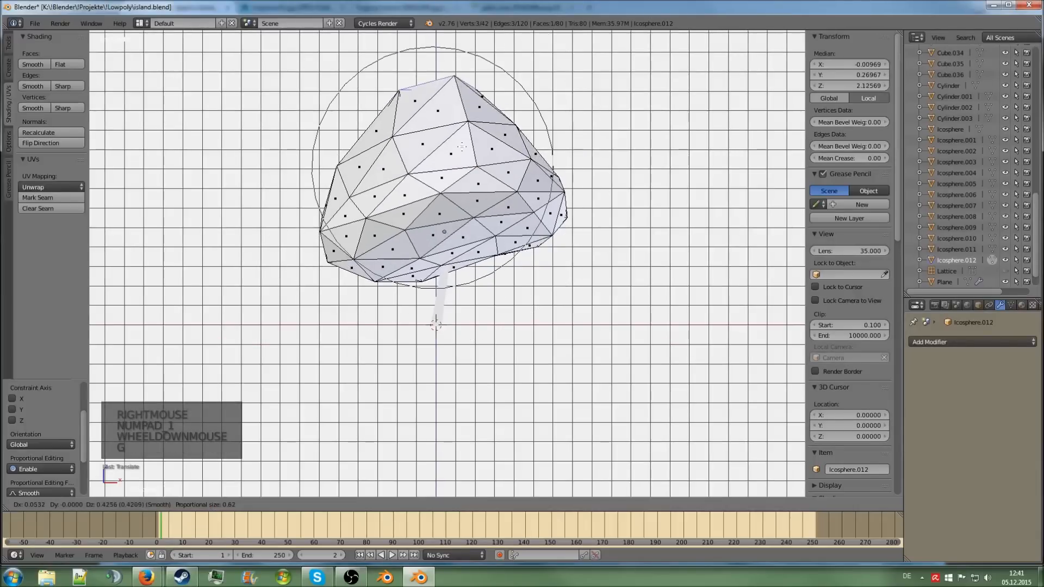
left_click(442, 170)
Push a face on the crown's negative X side and one on its negative Y side inward, using a proportional radius of about 0.75.
right_click(361, 170)
key("g")
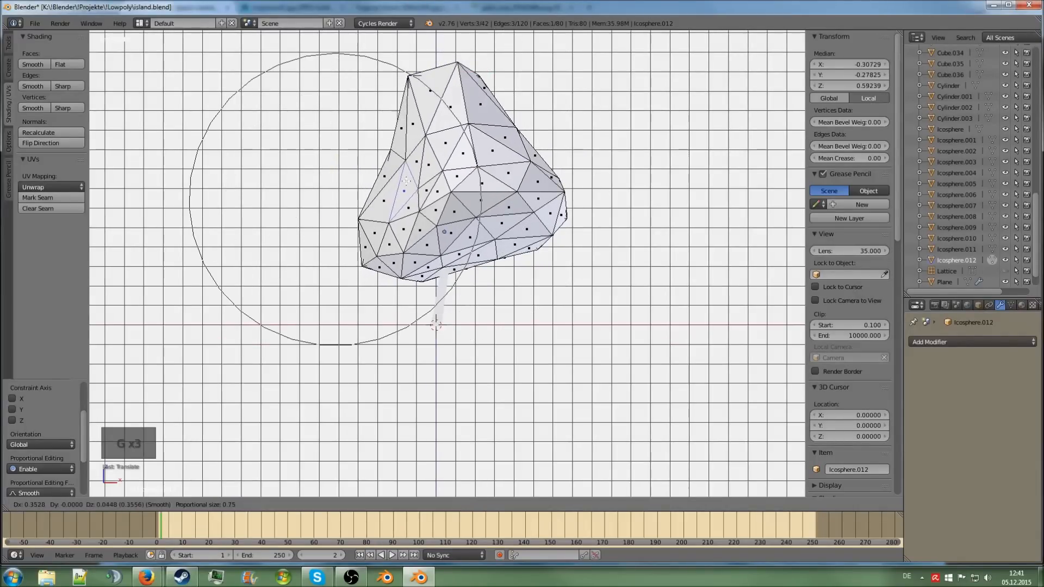
left_click(414, 180)
middle_click_drag(413, 180, 540, 175)
right_click(600, 176)
key("g")
left_click(579, 178)
Push a face on the crown's positive Y side and another side face inward with proportional editing, leaving Edit Mode when finished.
middle_click_drag(579, 178, 467, 168)
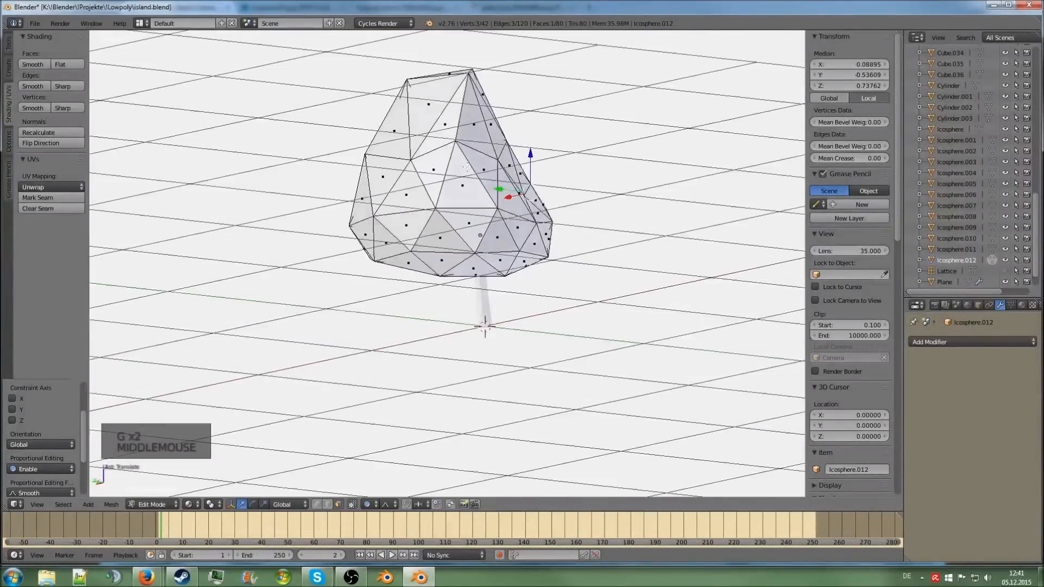
right_click(363, 162)
middle_click_drag(364, 162, 429, 166)
key("g")
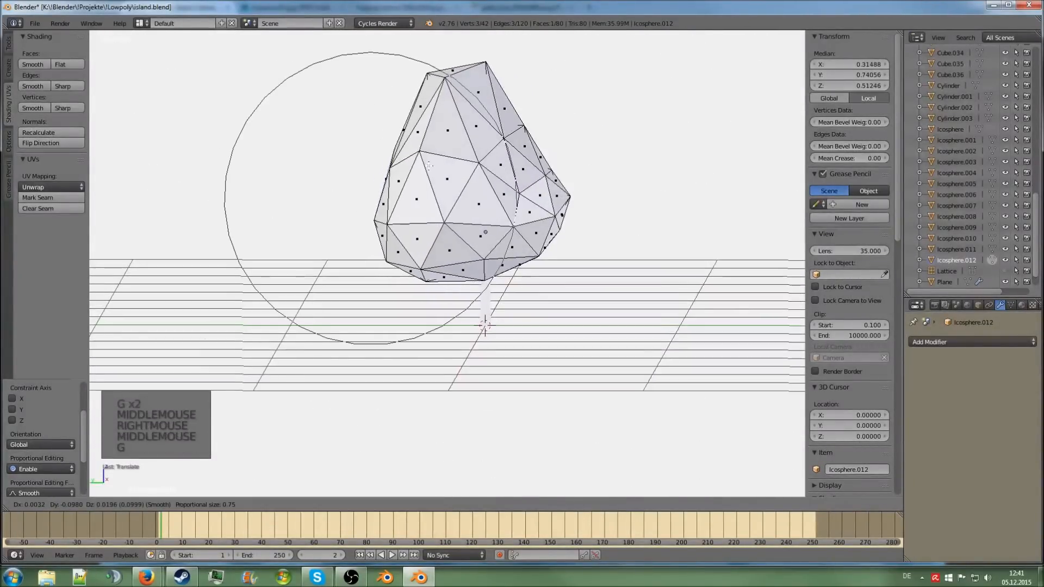
left_click(424, 149)
middle_click_drag(615, 99, 500, 119)
right_click(538, 162)
middle_click_drag(540, 163, 508, 155)
key("g")
left_click(547, 156)
key("Tab")
scroll(546, 156, "down", 2)
key("o")
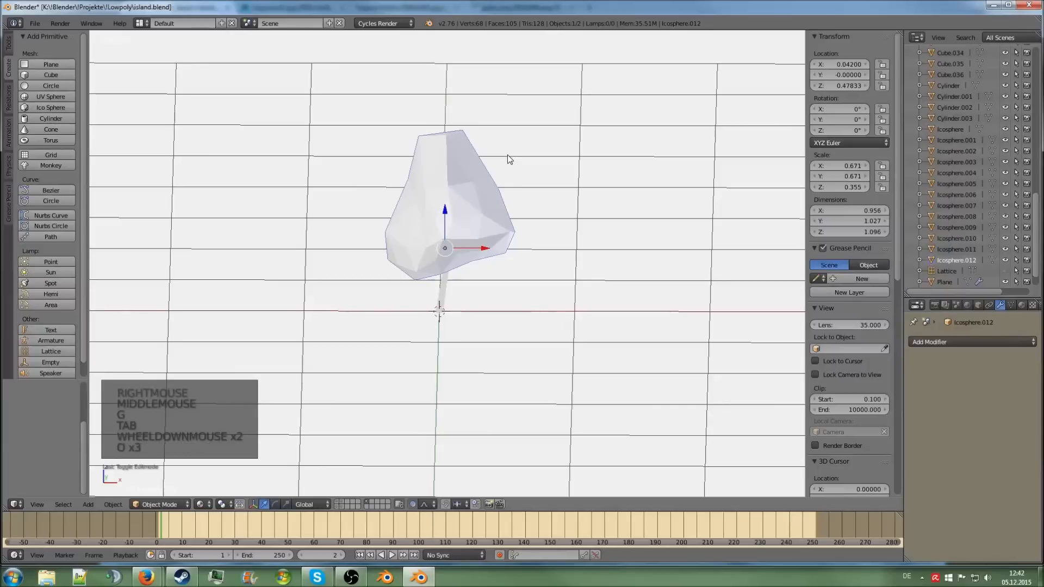
Add a Decimate modifier to the crown with a collapse ratio of about 0.4352 and apply it.
key("KP_1")
scroll(489, 198, "up", 3)
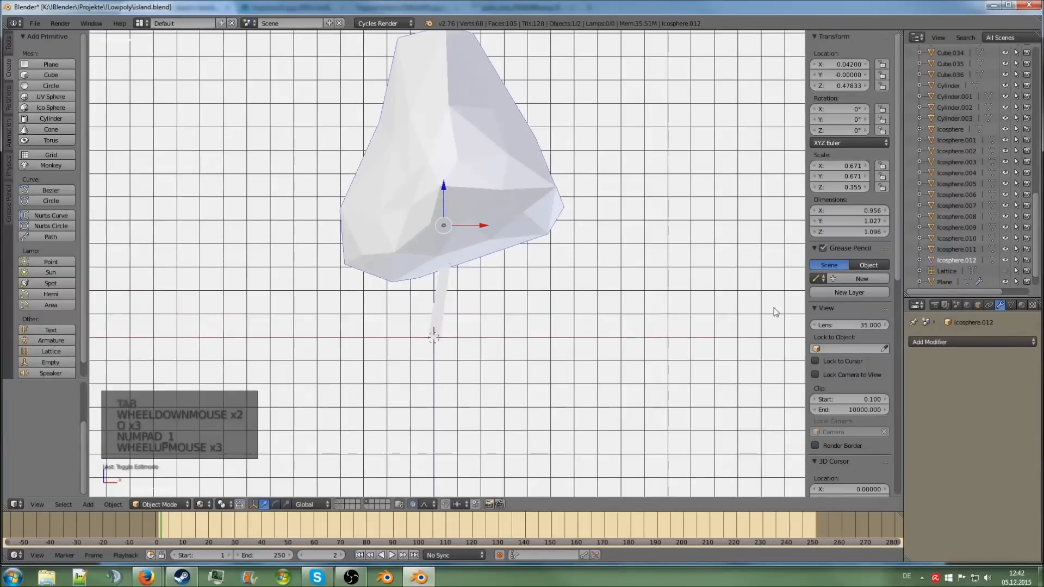
left_click(1015, 306)
left_click(1002, 306)
left_click(984, 341)
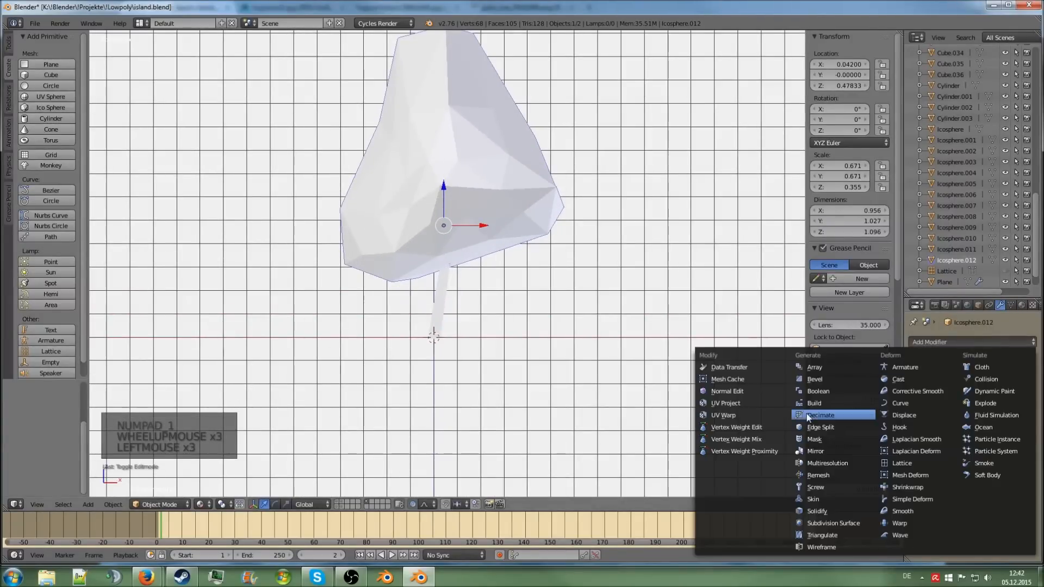
left_click(834, 414)
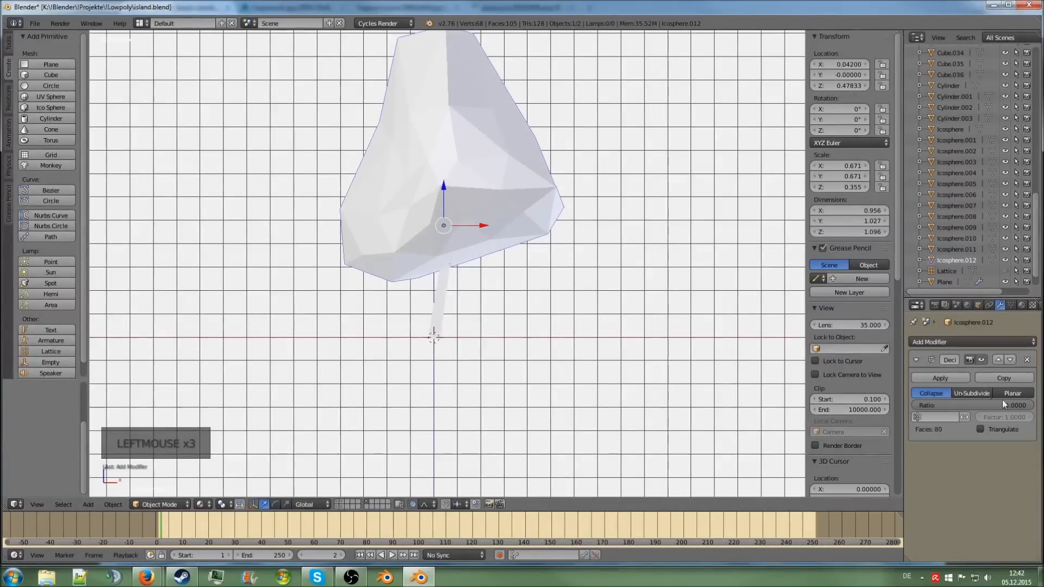
left_click_drag(1028, 407, 967, 407)
middle_click(638, 256)
middle_click_drag(637, 256, 435, 299)
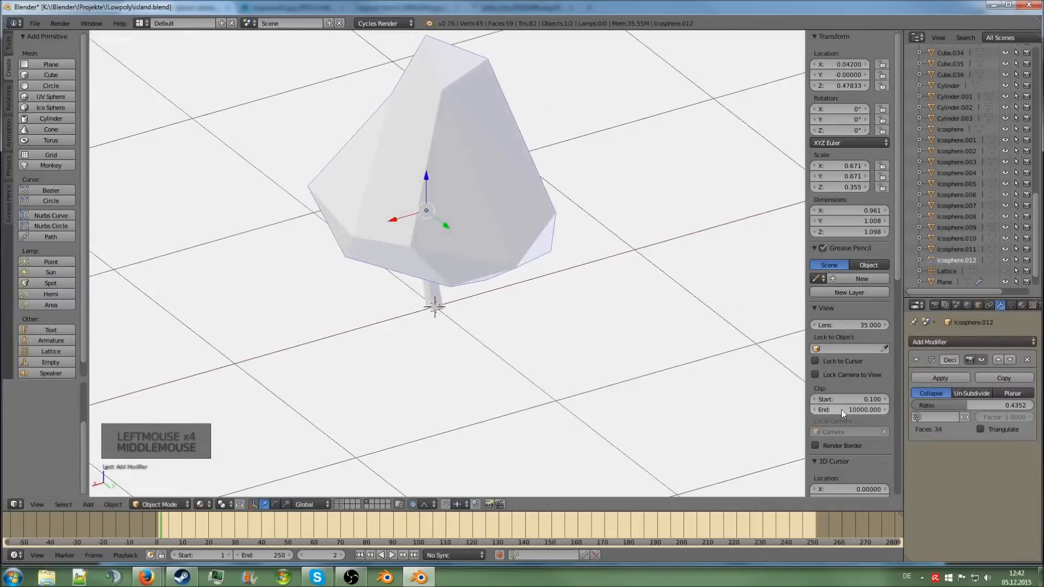
left_click(943, 379)
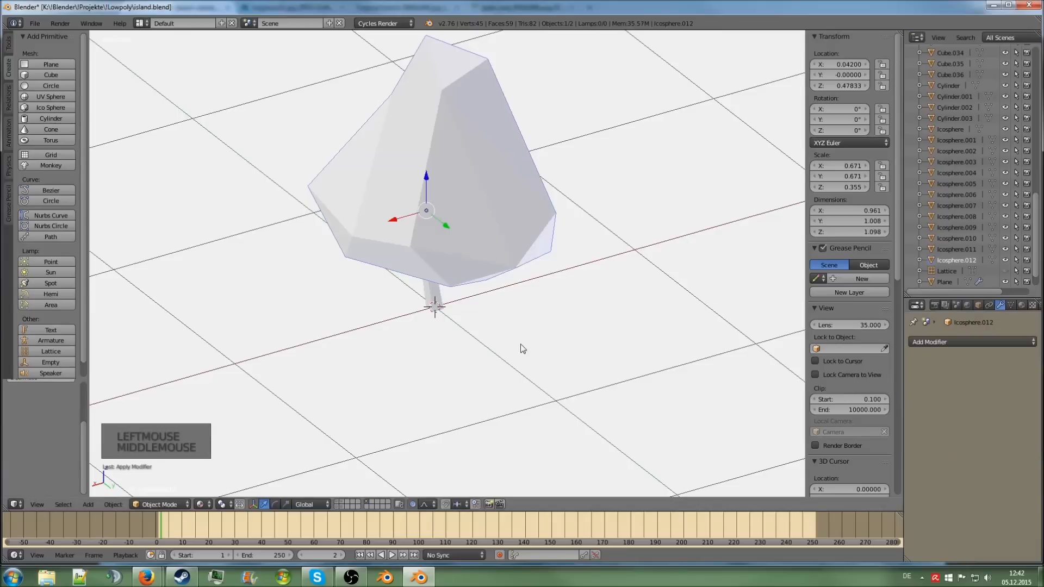
Turn off proportional editing and shrink the crown uniformly to a scale of about 0.242 on X and Y.
middle_click_drag(522, 347, 686, 338)
key("KP_1")
key("s")
right_click(581, 183)
key("o")
key("s")
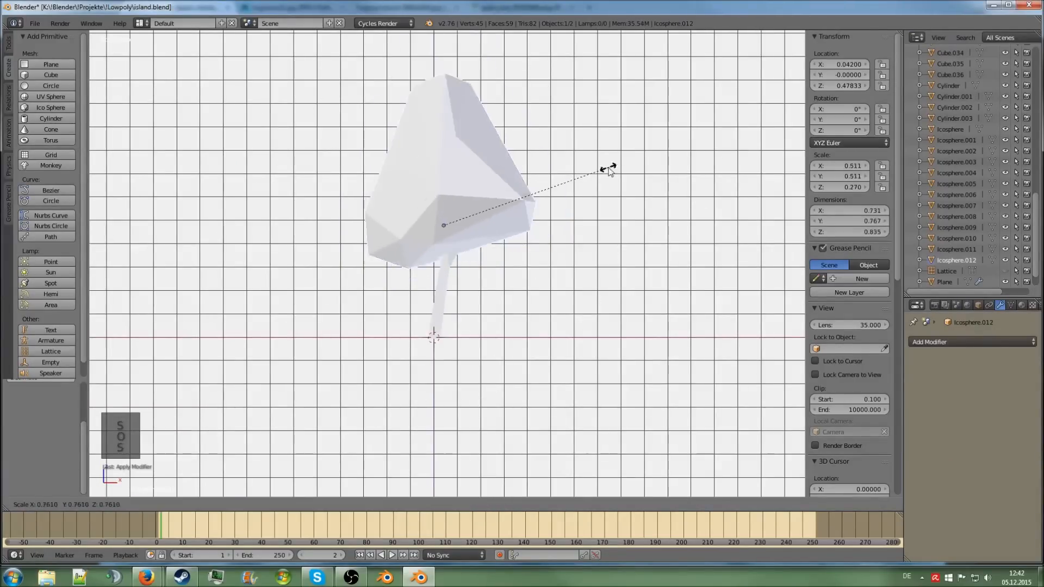
left_click(522, 191)
scroll(524, 192, "up", 3)
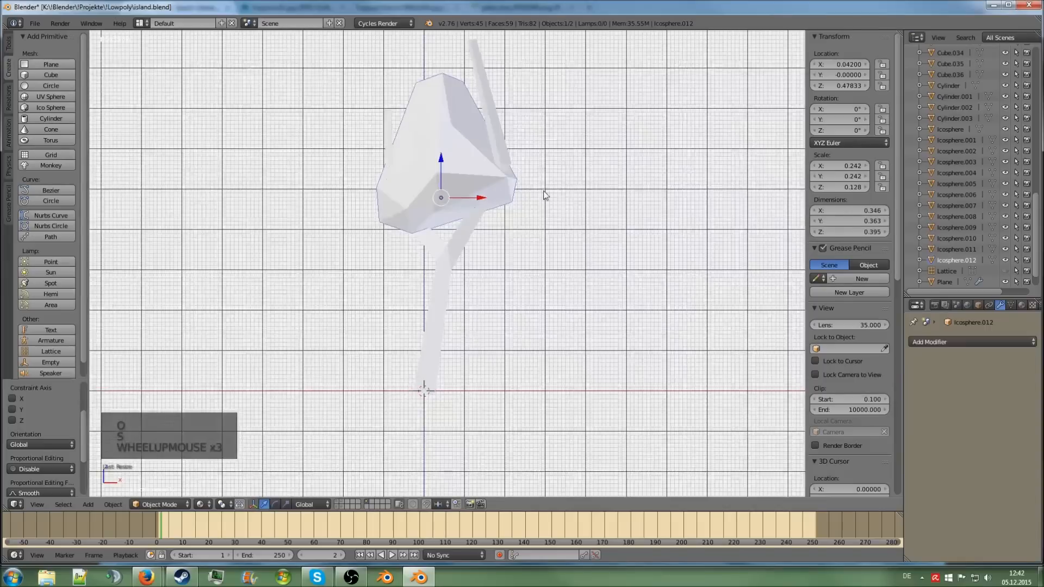
key("h")
key("h")
key("h")
key("h")
key("ctrl+z")
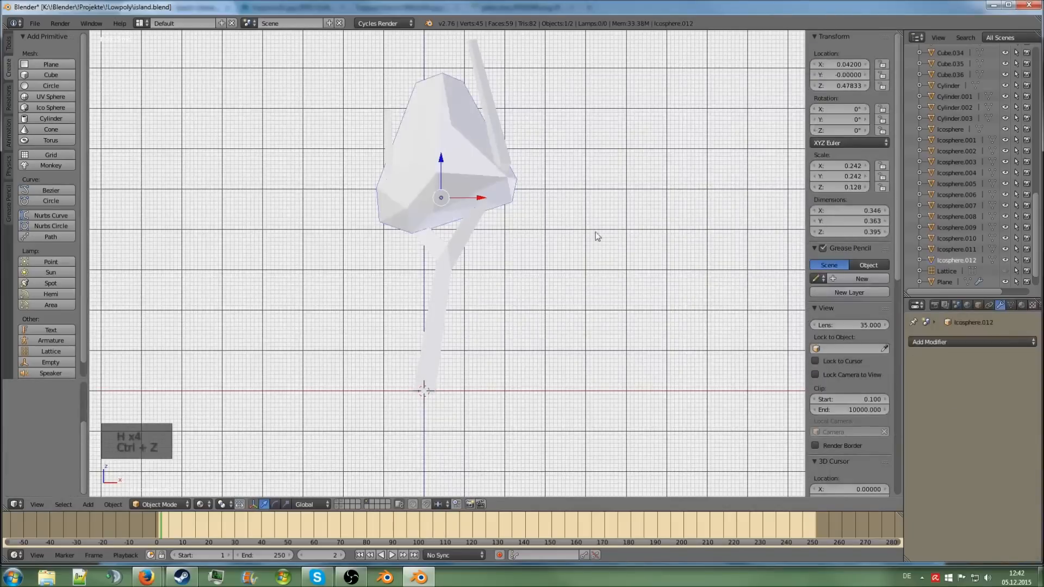
Move the crown onto the trunk's negative X branch, at about X -0.084 and Z 0.599.
key("g")
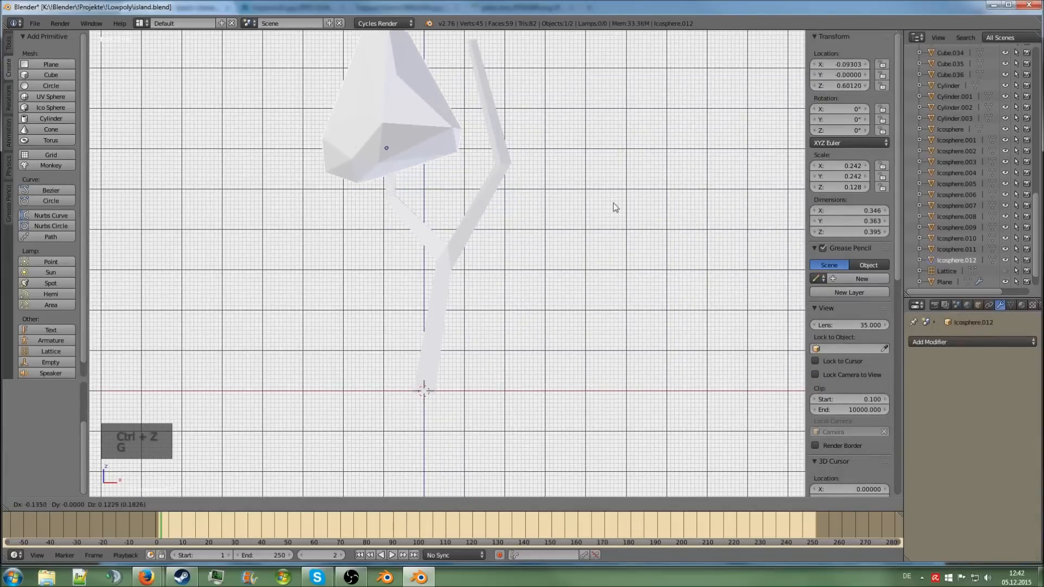
left_click(617, 206)
scroll(617, 207, "down", 3)
scroll(609, 208, "up", 1)
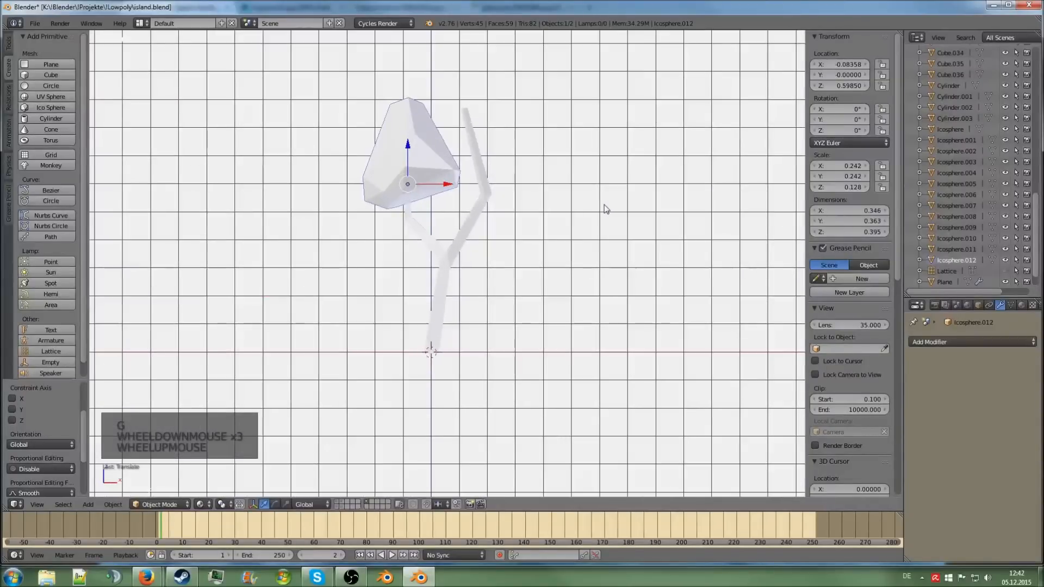
Duplicate the crown onto the other branch, enlarge the copy to a scale of about 0.323 and rotate it 180° around Z.
key("shift+d")
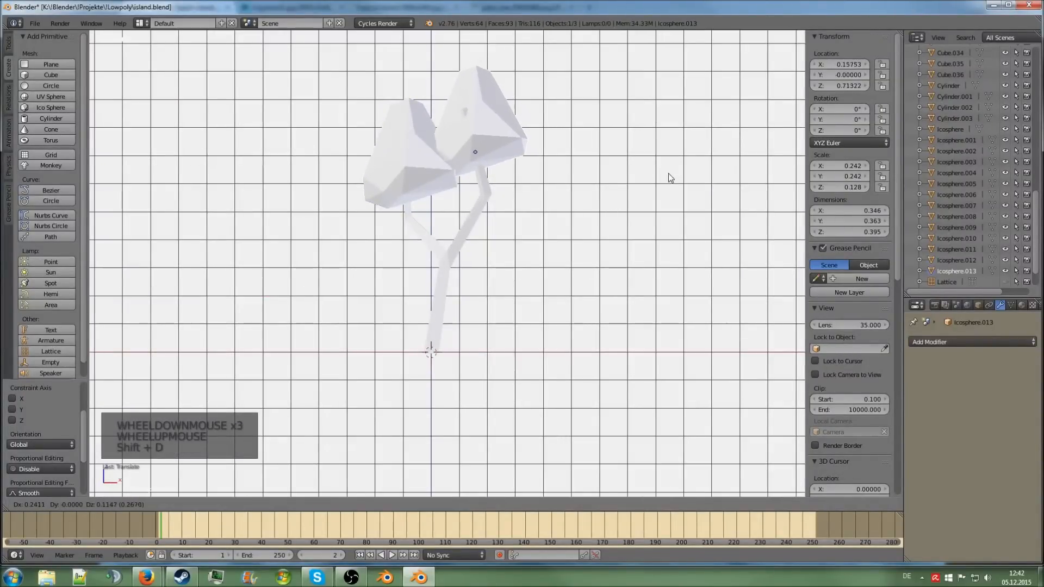
left_click(660, 175)
key("s")
left_click(684, 177)
type("r180")
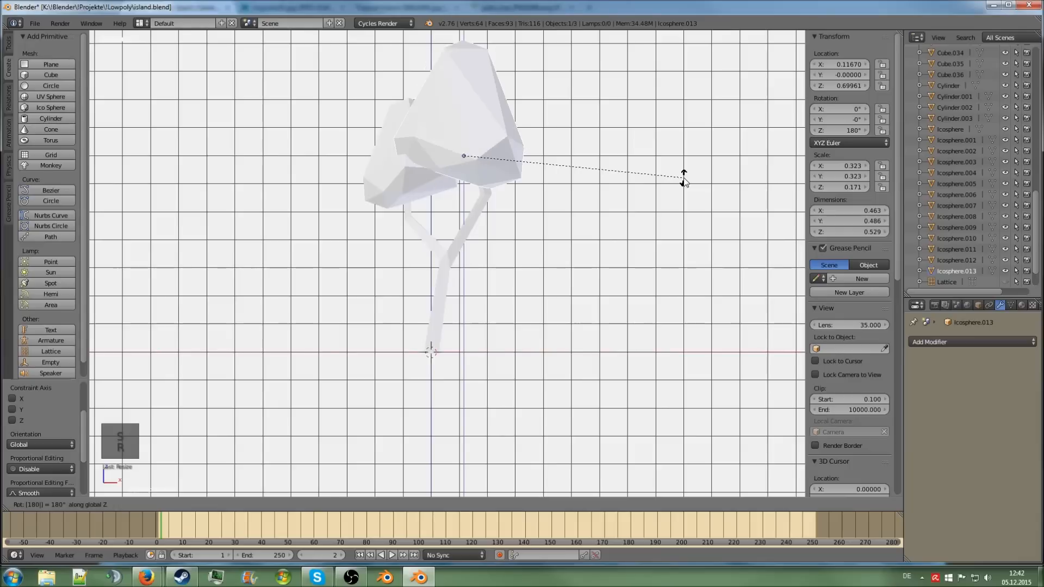
key("Return")
Tilt the copied crown to about 12° on Y and reposition it over its branch at about X 0.181, Z 0.560.
key("g")
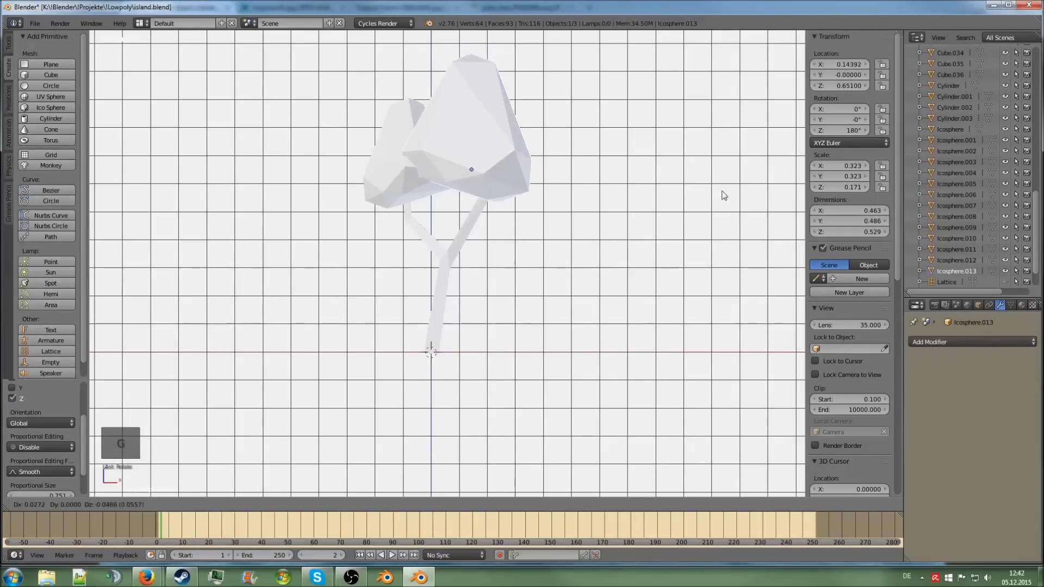
left_click(724, 196)
key("r")
left_click(714, 150)
key("g")
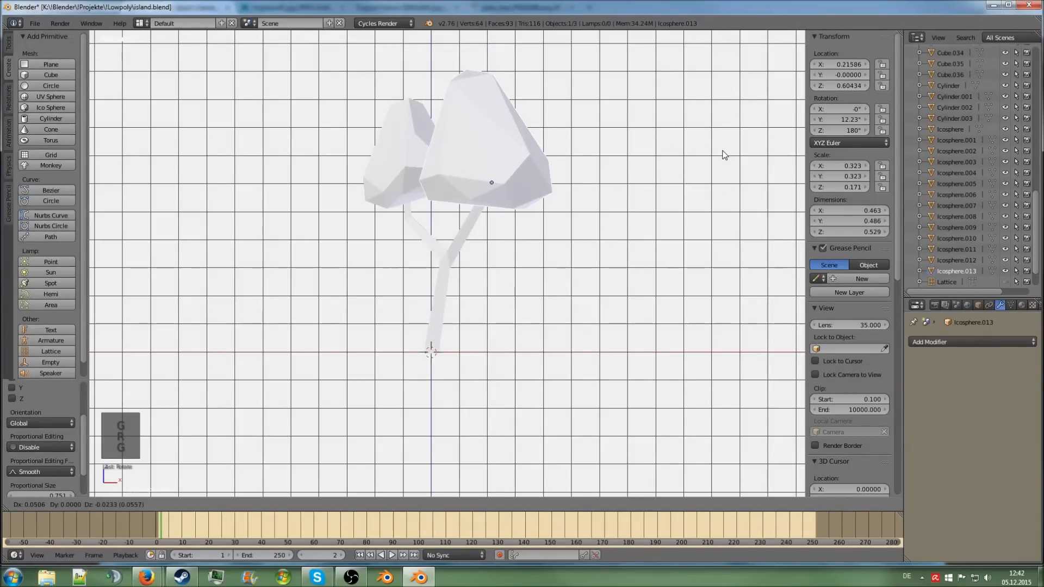
left_click(719, 156)
key("g")
left_click(715, 161)
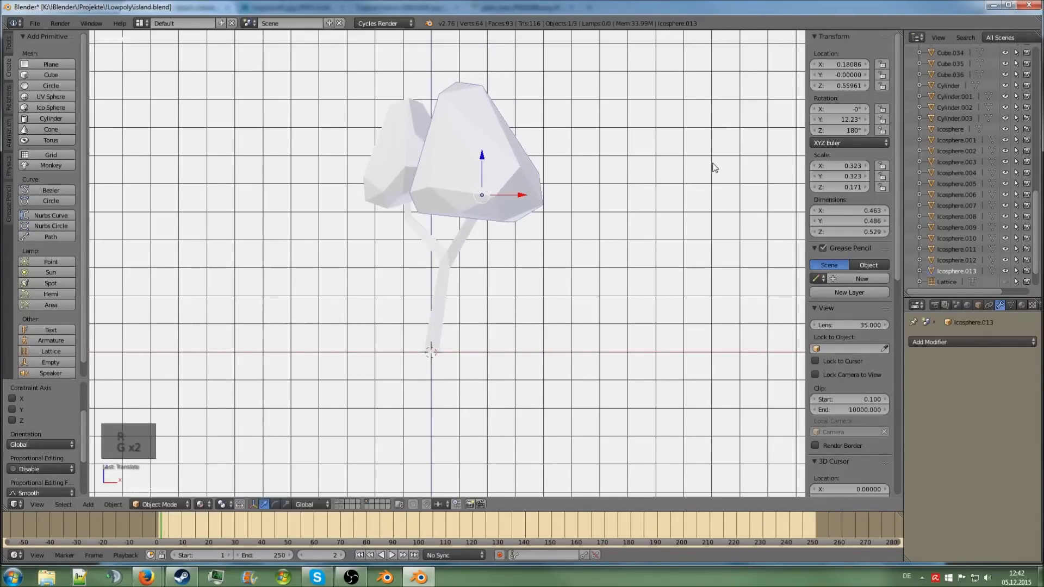
Enlarge the copied crown to a scale of about 0.376, tilt it to about 19.4° and shift it to about X 0.202, Z 0.577.
key("r")
left_click(714, 165)
key("s")
right_click(700, 156)
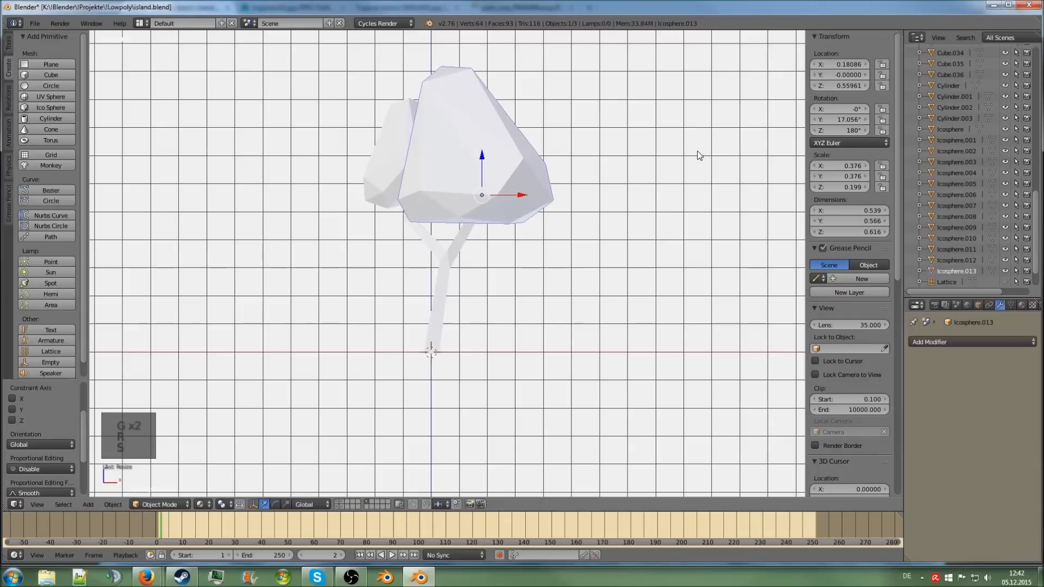
key("g")
left_click(705, 149)
key("r")
left_click(704, 146)
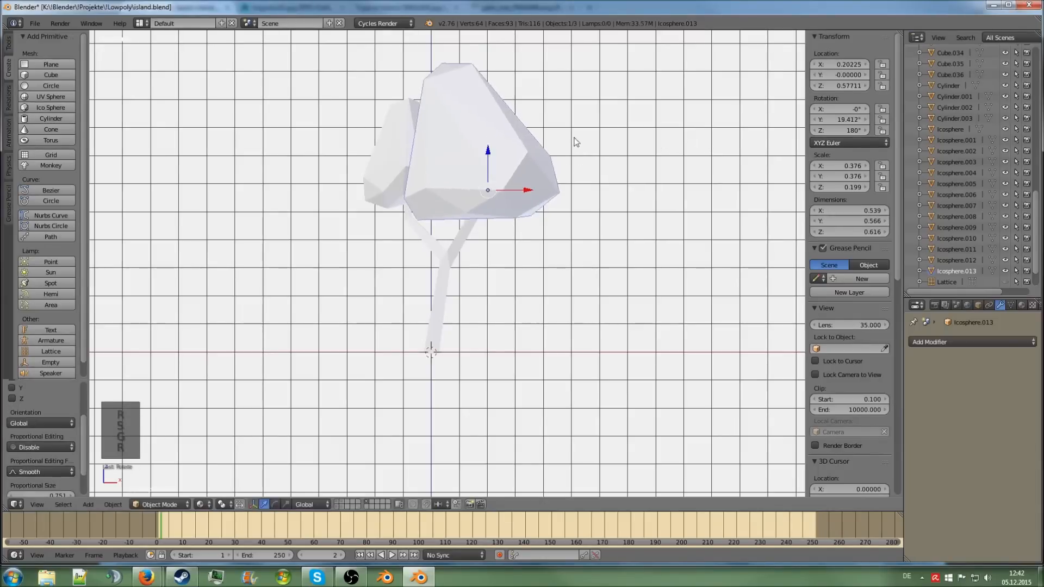
Enlarge the smaller crown to a scale of about 0.270, move it to about X -0.124, Z 0.608 and tilt it about 24.4° on Y.
right_click(395, 160)
key("s")
left_click(620, 153)
key("s")
key("g")
left_click(617, 152)
key("r")
left_click(637, 251)
middle_click_drag(636, 252, 613, 282)
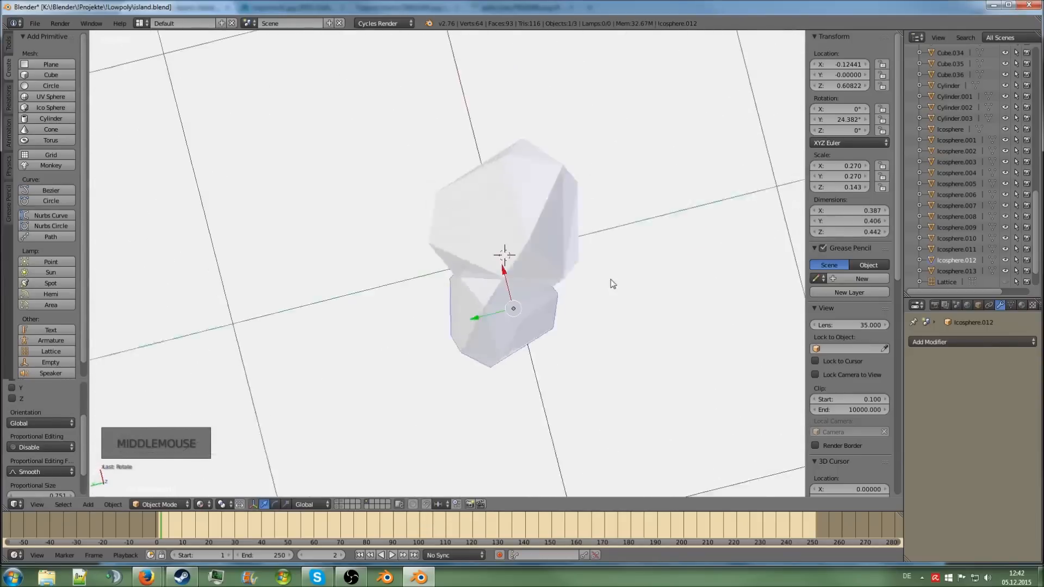
From the top view, enlarge the smaller crown to a scale of about 0.329 and turn it to about -22.3° on Z.
key("KP_7")
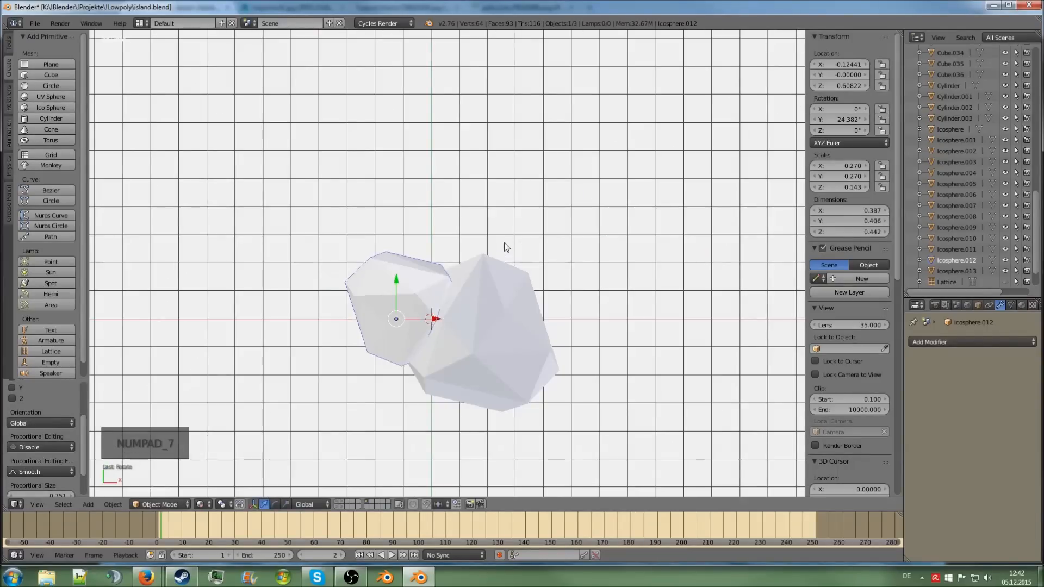
key("s")
key("r")
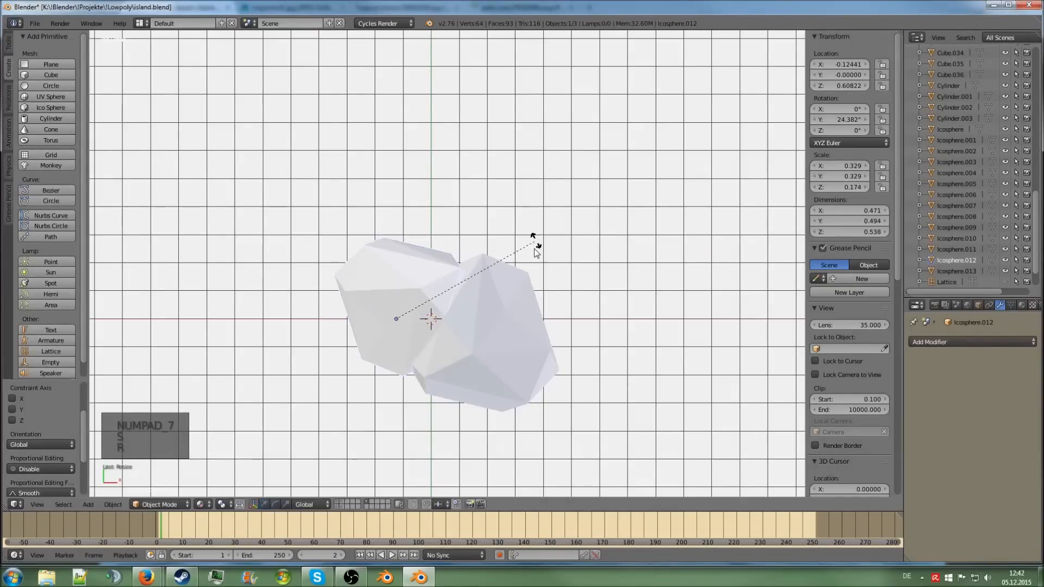
left_click(531, 299)
From the front view, flatten the smaller crown along global Z to about 0.66 of its height and nudge it into place.
key("KP_1")
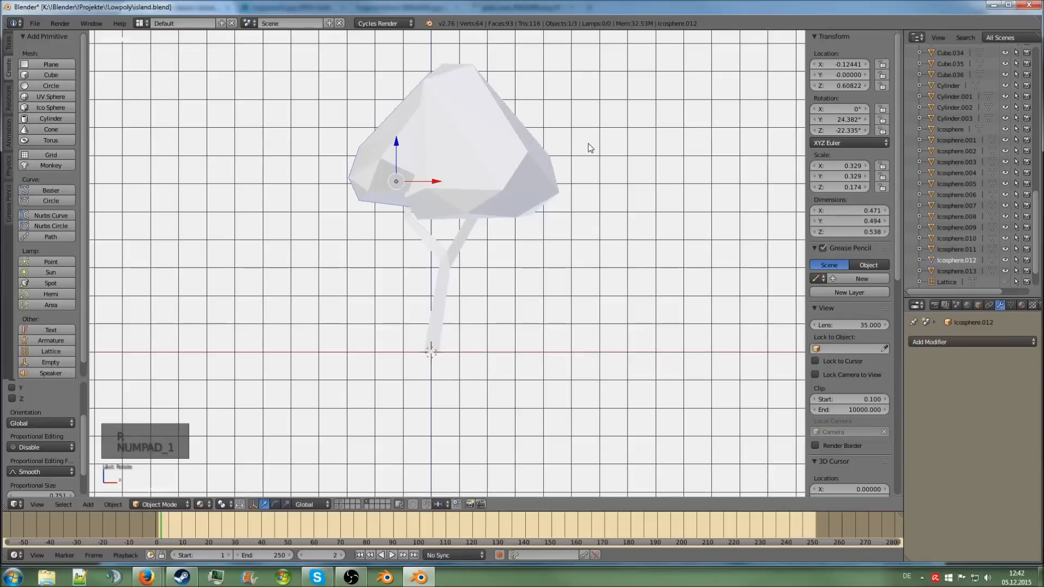
key("s")
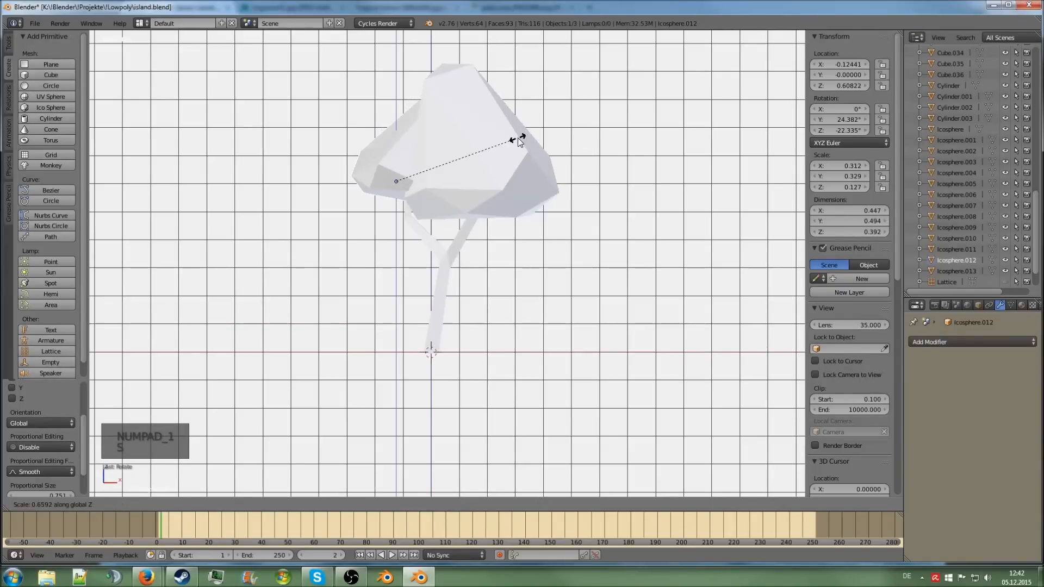
left_click(518, 140)
key("g")
right_click(512, 150)
Duplicate the smaller crown down beside the lower trunk and flatten the copy along Z to a scale of about 0.077.
key("shift+d")
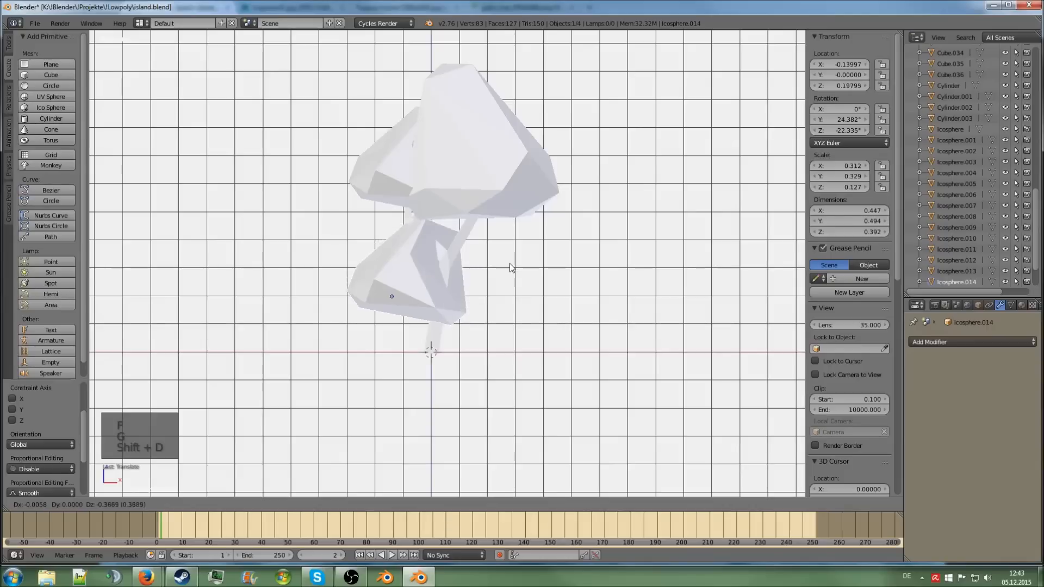
left_click(512, 265)
key("s")
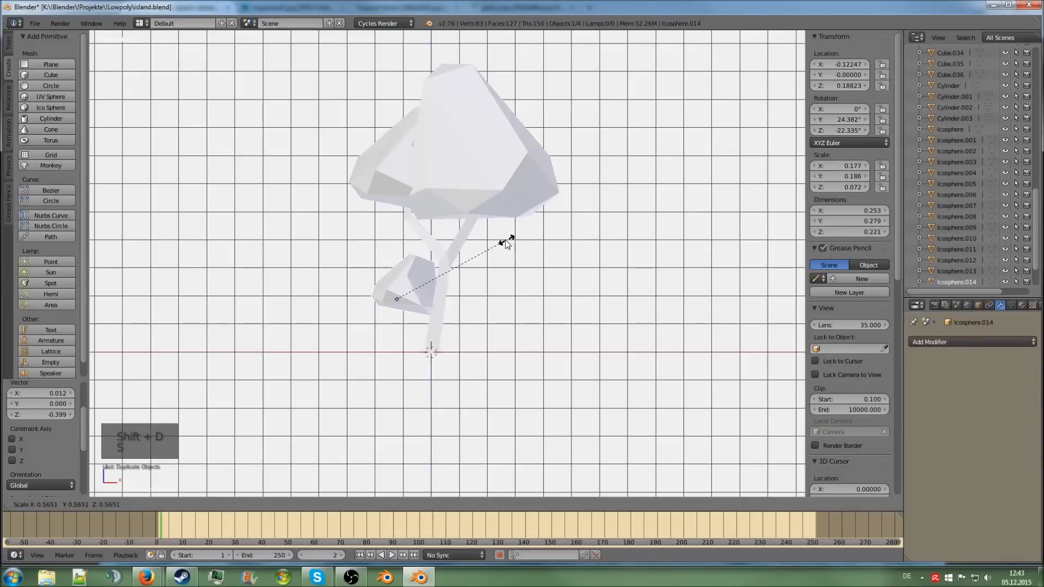
key("z")
left_click(490, 242)
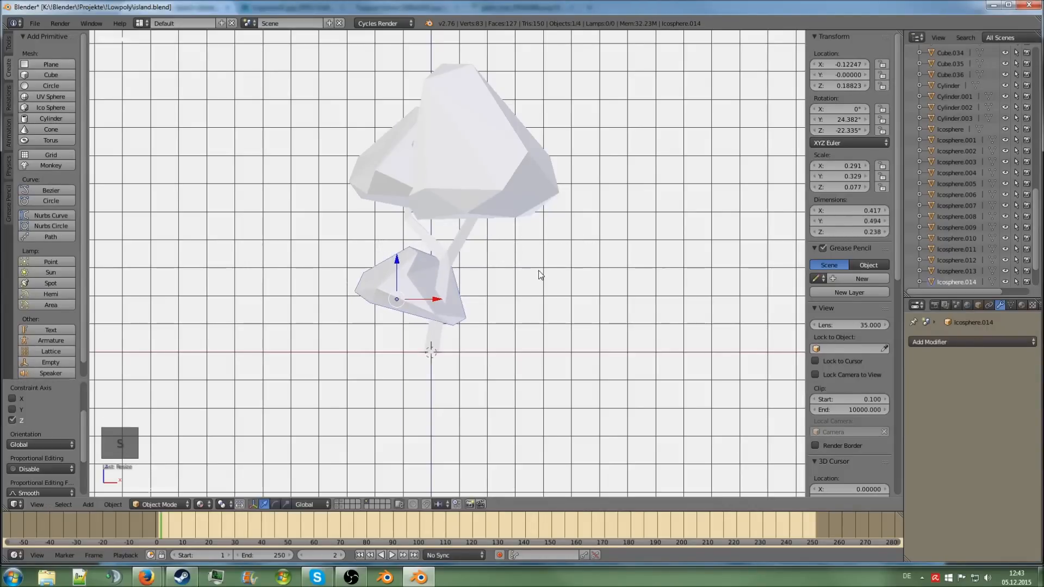
Tilt the low foliage clump to about 10.5° on Y, shrink it and move it onto the trunk below the fork.
key("r")
left_click(555, 221)
key("g")
key("s")
left_click(532, 211)
key("g")
left_click(540, 211)
Resize the low foliage clump to a scale of about 0.193 × 0.218 × 0.051 and adjust its position around the trunk.
middle_click_drag(539, 210, 618, 227)
scroll(618, 227, "up", 3)
key("s")
key("s")
left_click(631, 206)
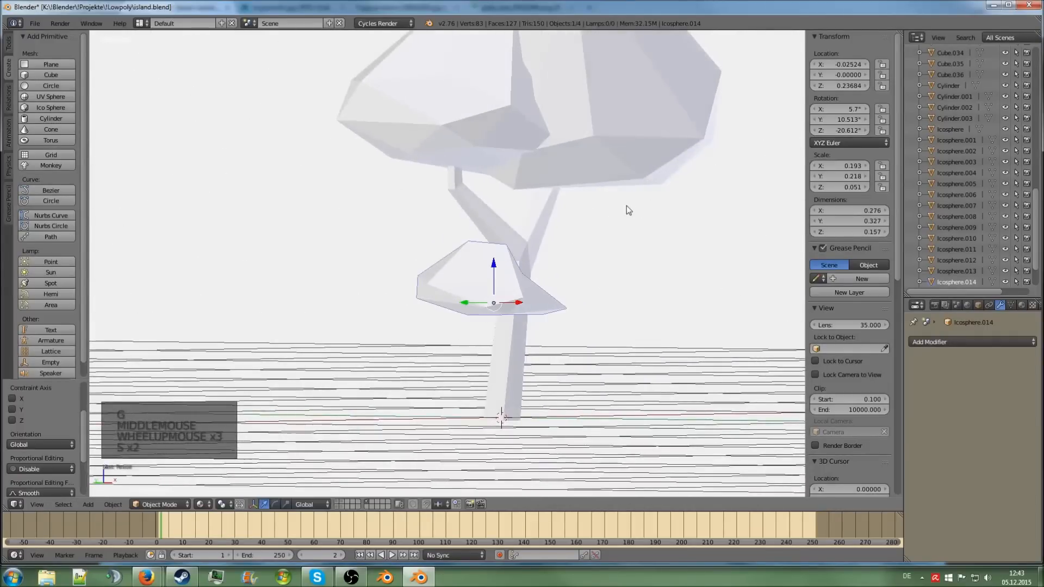
key("g")
left_click(629, 202)
Select all three foliage clumps with the trunk as the active object and join them into one mesh.
key("a")
scroll(630, 204, "down", 4)
middle_click_drag(630, 204, 576, 212)
key("a")
right_click(476, 250, "shift")
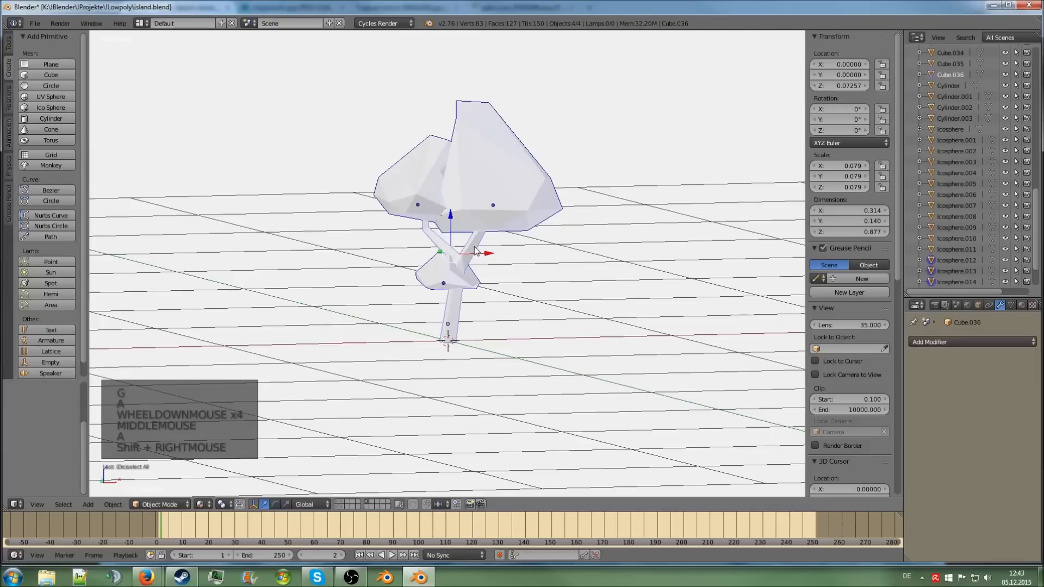
key("ctrl+j")
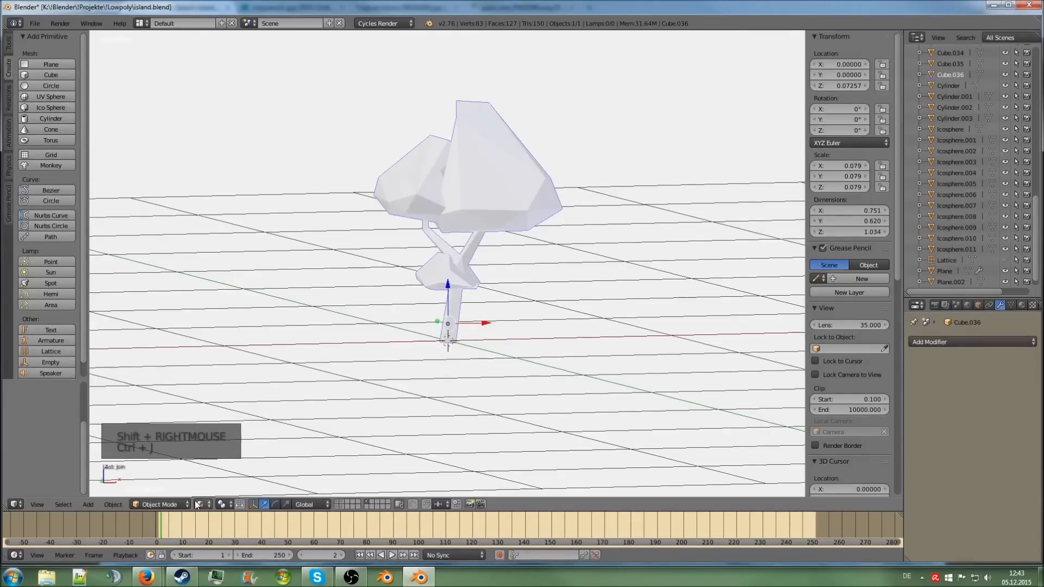
Give the joined tree the existing brown material Material.004.
scroll(446, 272, "up", 4)
left_click(1021, 305)
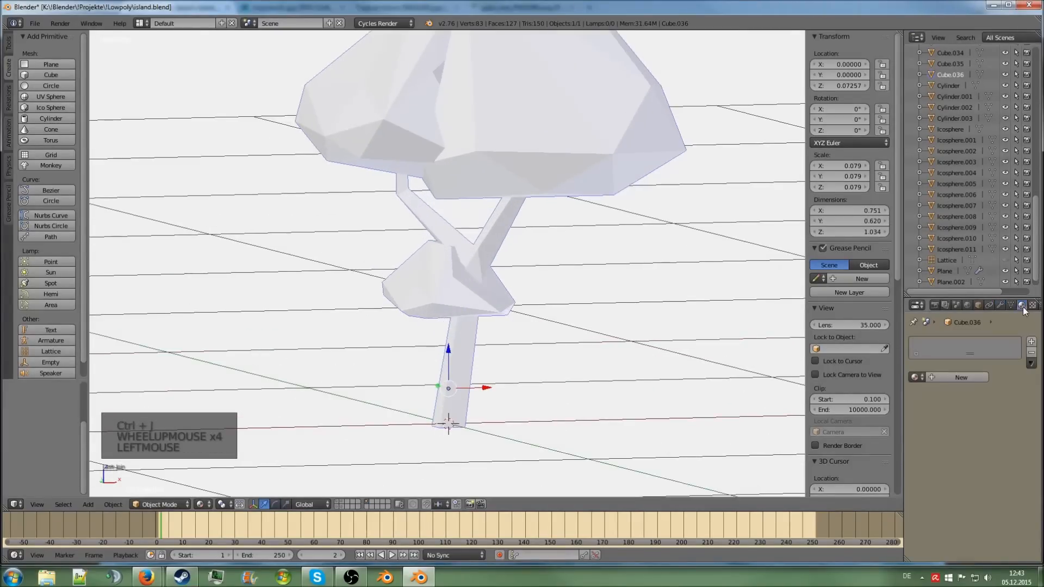
left_click(915, 377)
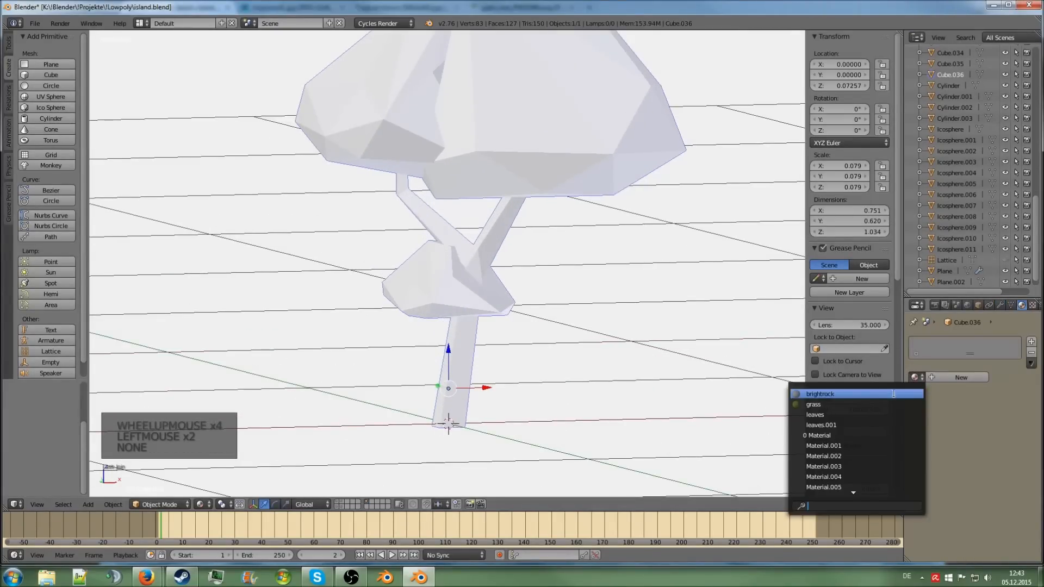
left_click(855, 476)
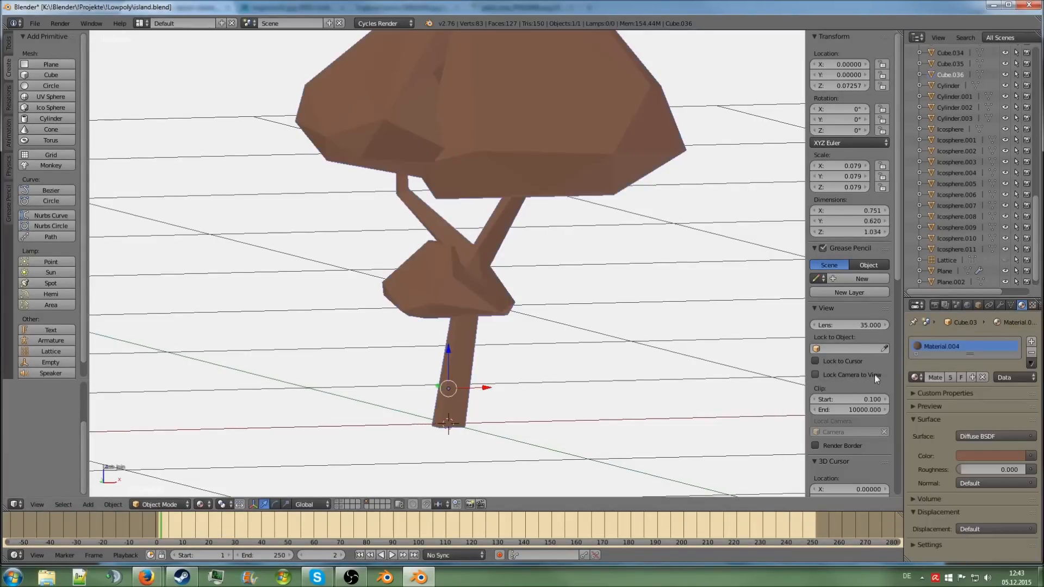
Add a second material slot with a single-user copy of leaves.001 and change its colour to a yellowish green.
left_click(1031, 341)
left_click(960, 402)
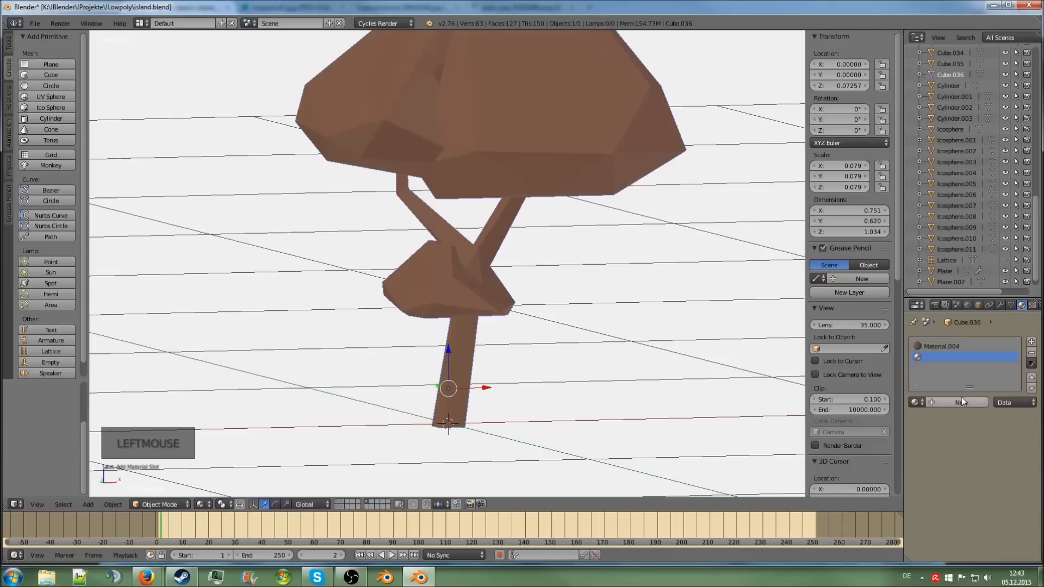
left_click(915, 402)
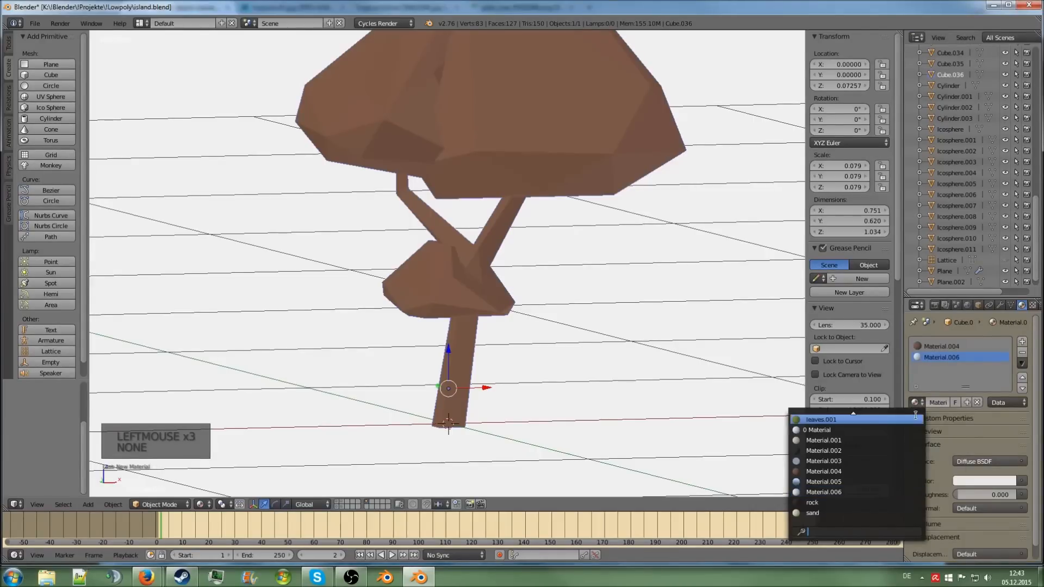
left_click(892, 421)
left_click(969, 403)
left_click(974, 479)
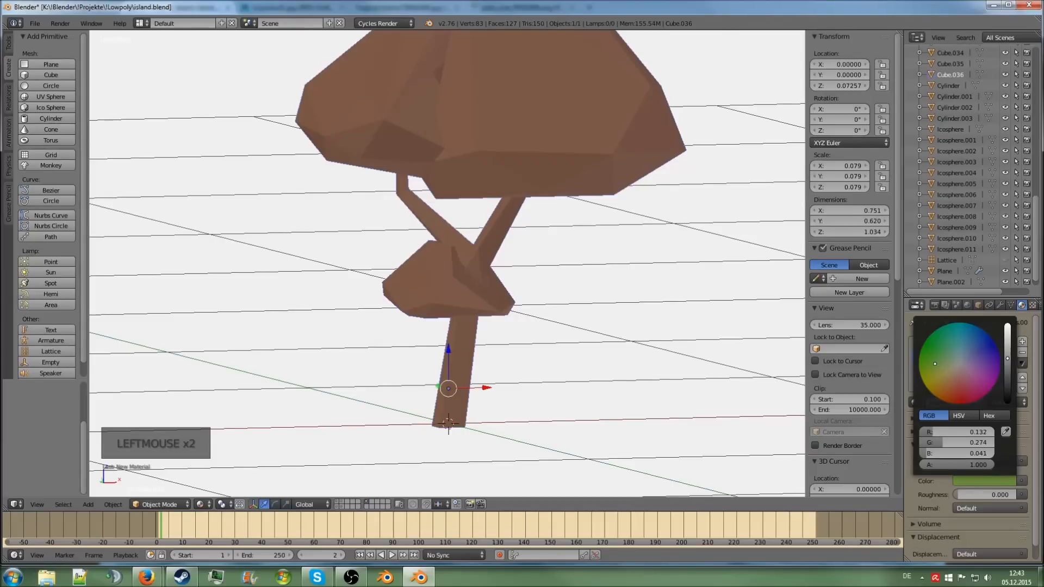
Select the linked faces of all three foliage clumps, assign leaves.002 to them and leave Edit Mode.
key("Tab")
right_click(435, 272)
right_click(353, 108, "shift")
right_click(549, 114, "shift")
key("ctrl+l")
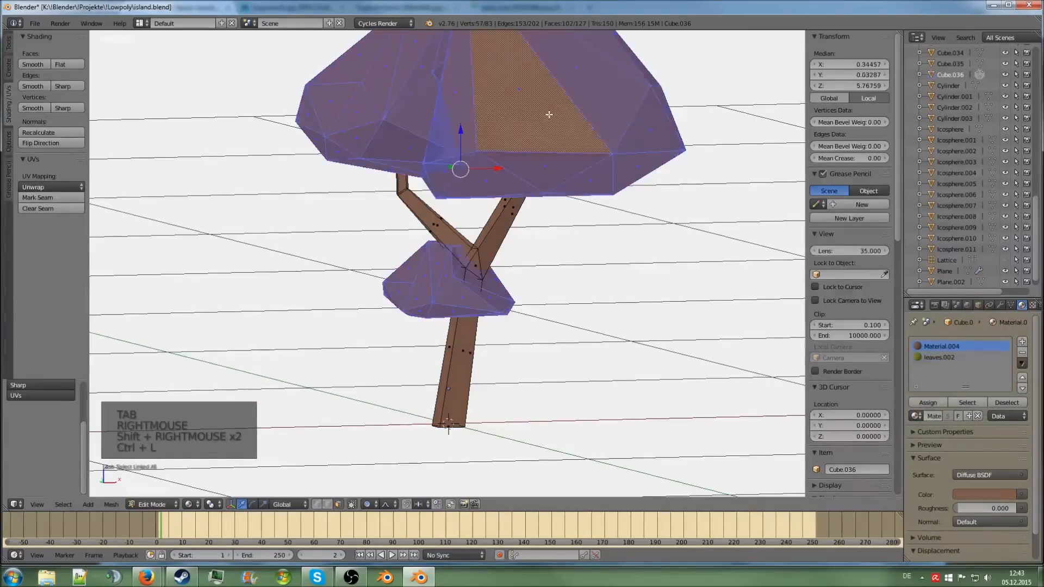
left_click(940, 357)
left_click(928, 402)
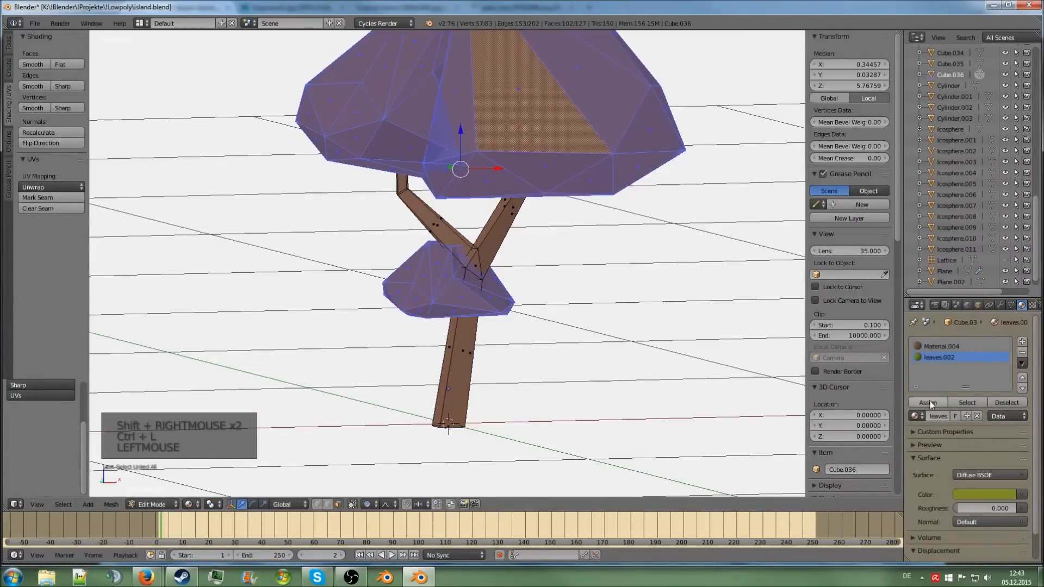
key("Tab")
scroll(499, 291, "down", 5)
middle_click_drag(506, 280, 493, 282)
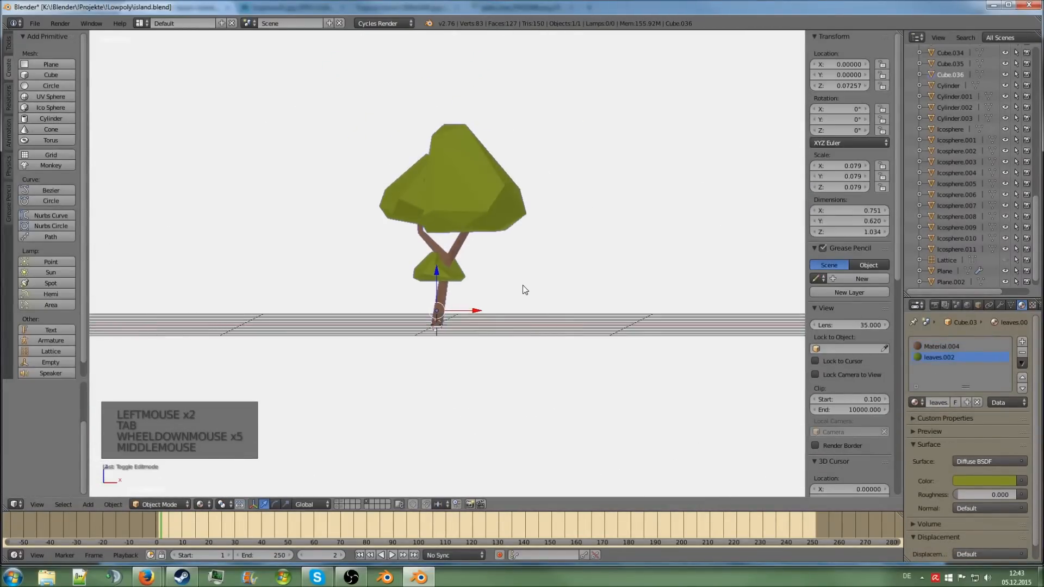
Move the tree to a layer in the first layer block and show the island's layers together.
key("m")
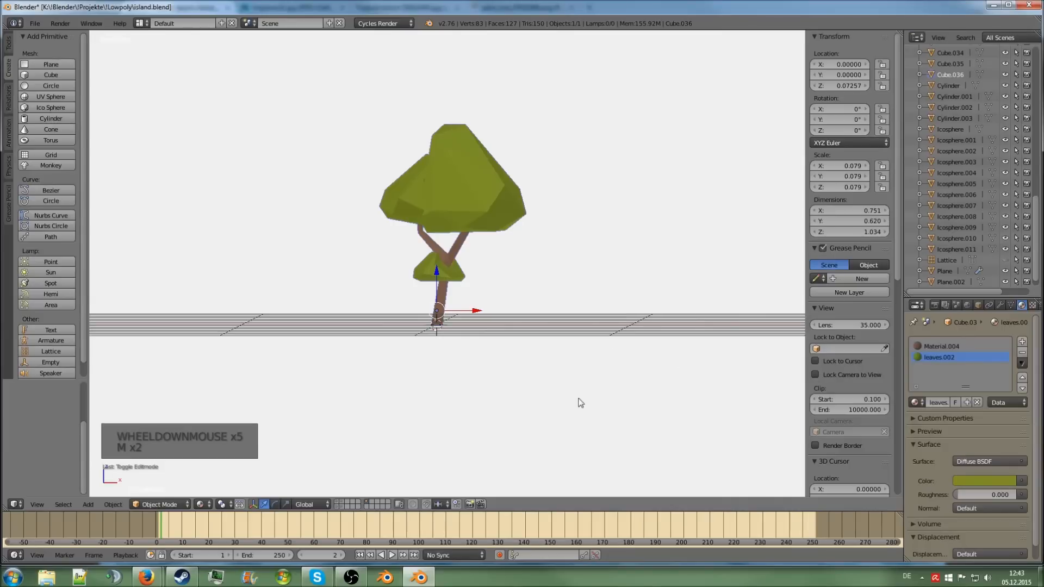
key("m")
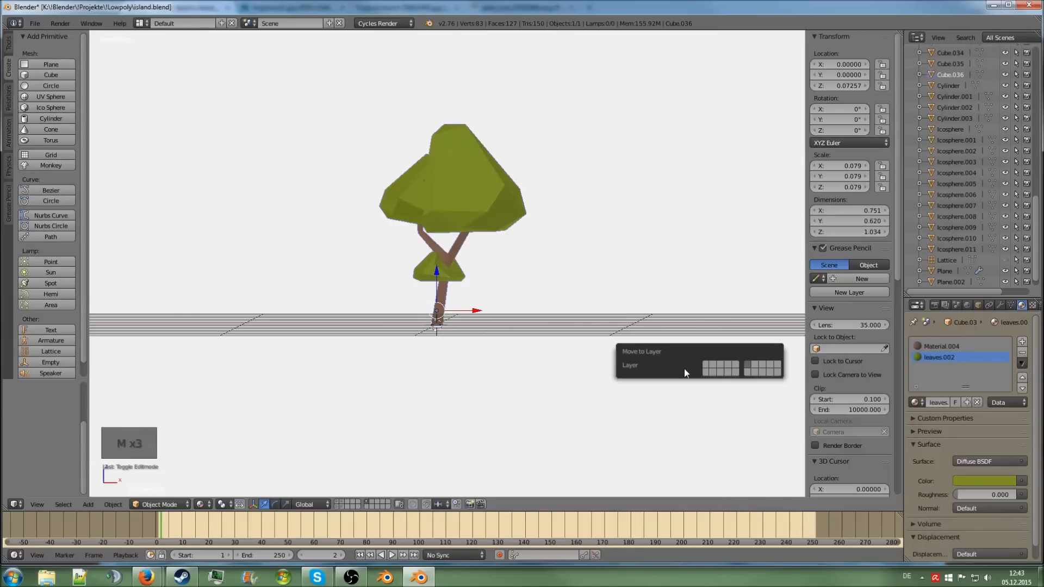
left_click(722, 363)
left_click(344, 505, "shift")
left_click(342, 504, "shift")
left_click(339, 505, "shift")
left_click(338, 503, "shift")
Move the tree up onto the island's grass near the palms, at about X 0.371, Y 1.111, Z 6.080.
scroll(465, 397, "down", 4)
mouse_move(471, 378)
middle_mouse_down()
mouse_move(470, 310)
mouse_move(477, 361)
middle_mouse_up()
scroll(475, 358, "down", 1)
scroll(476, 357, "down", 2)
key("g")
left_click(482, 198)
Scale the tree up uniformly to a scale of 0.267.
middle_click_drag(482, 198, 471, 125)
key("s")
key("s")
key("s")
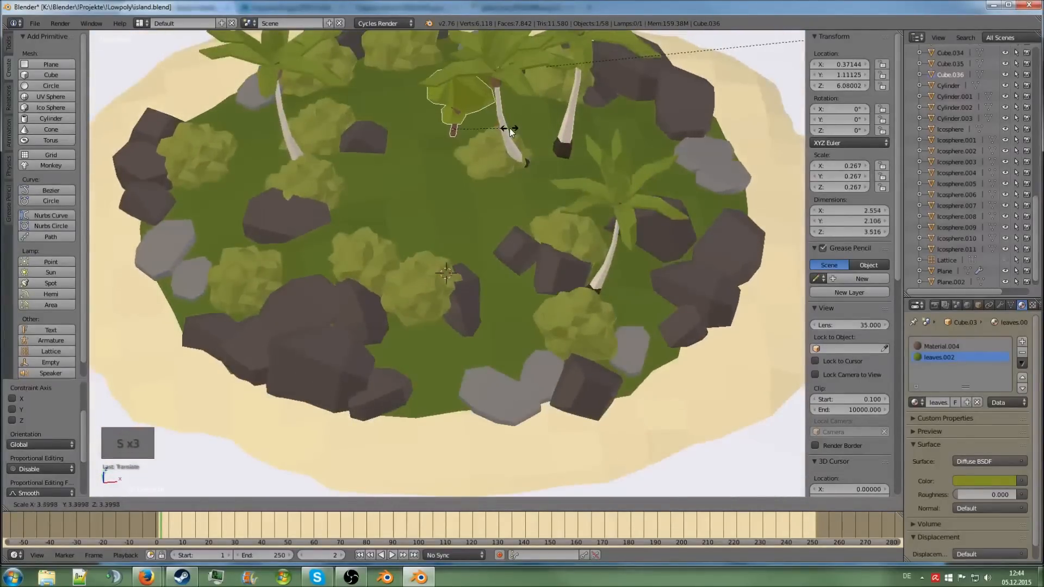
left_click(511, 128)
Replace the trunk material in the tree's first slot, trying Material.002 and settling on Material.001.
key("KP_1")
scroll(510, 128, "up", 1)
scroll(507, 103, "up", 1, "shift")
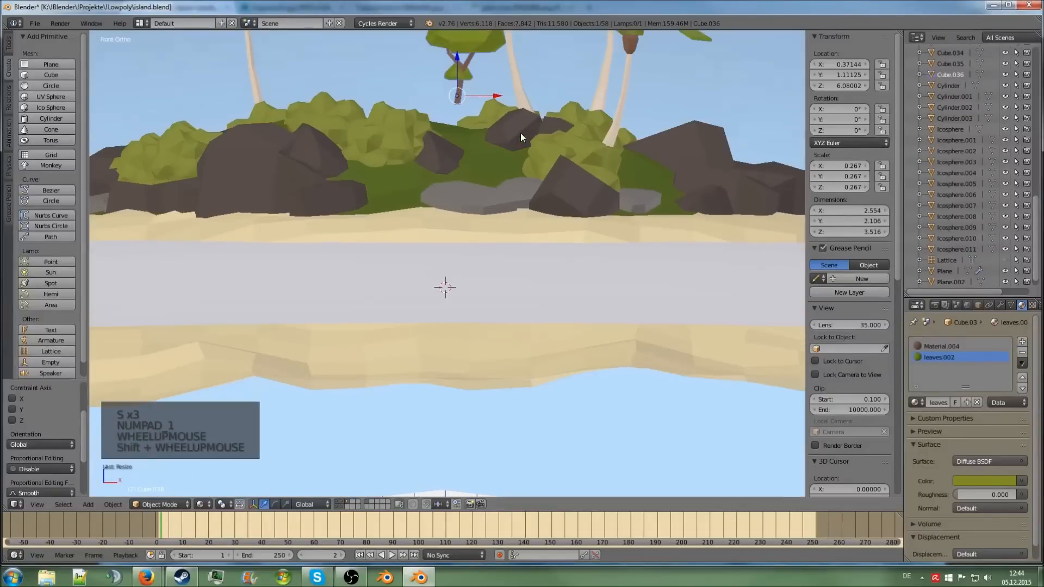
scroll(520, 133, "up", 7, "shift")
left_click(945, 346)
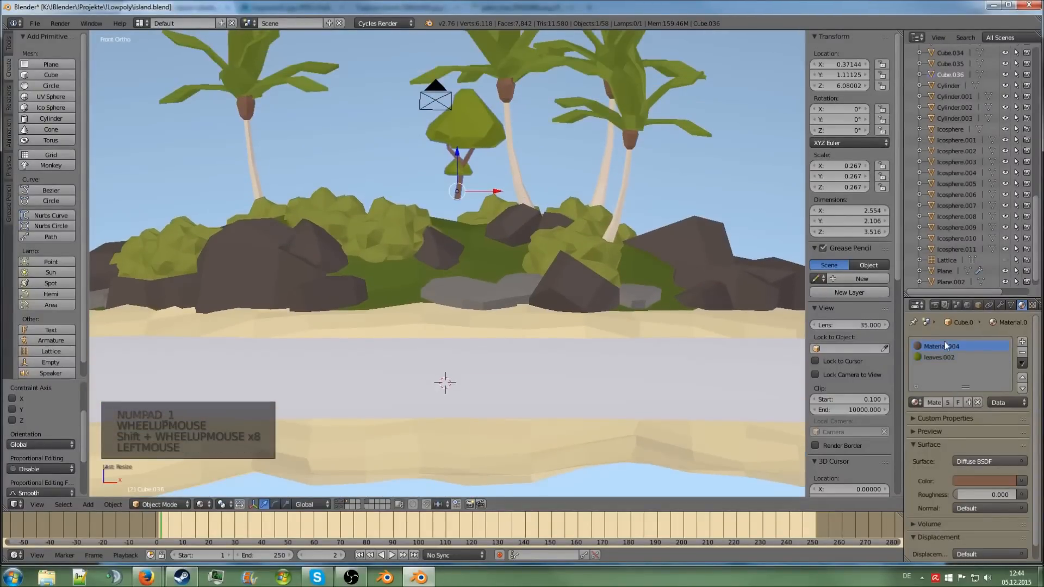
left_click(920, 403)
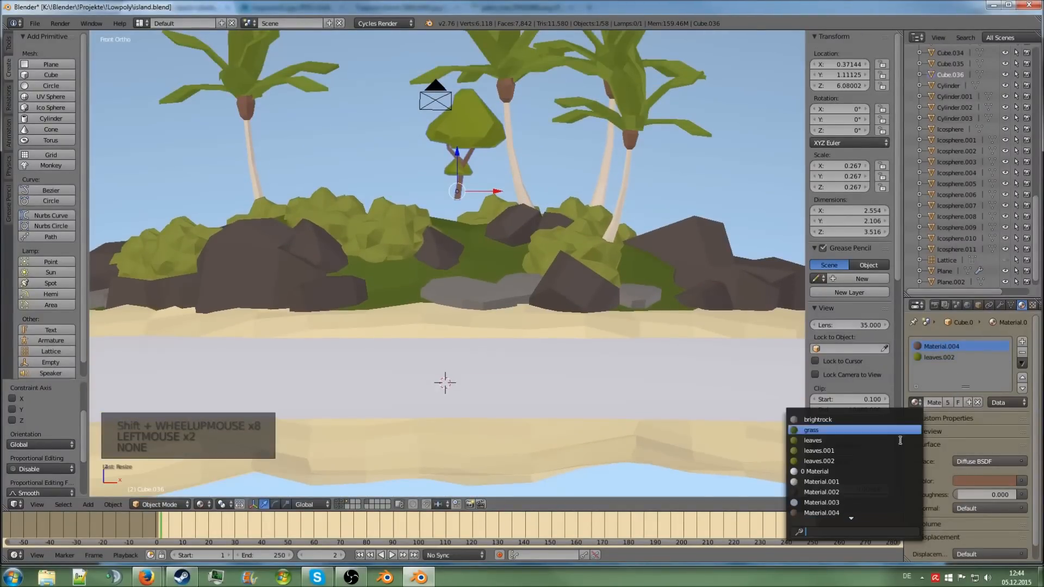
left_click(853, 489)
scroll(618, 299, "up", 2)
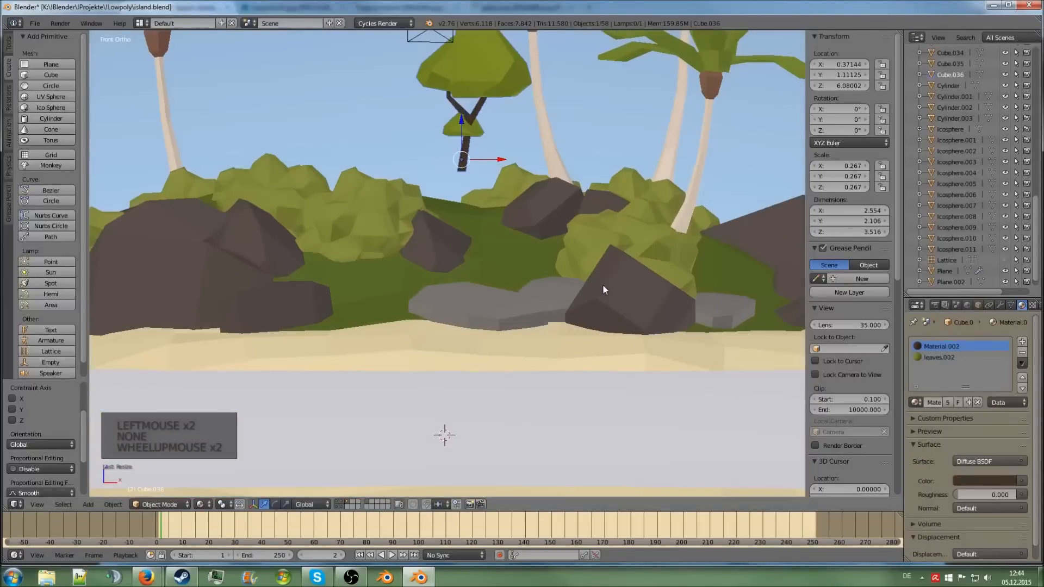
left_click(917, 403)
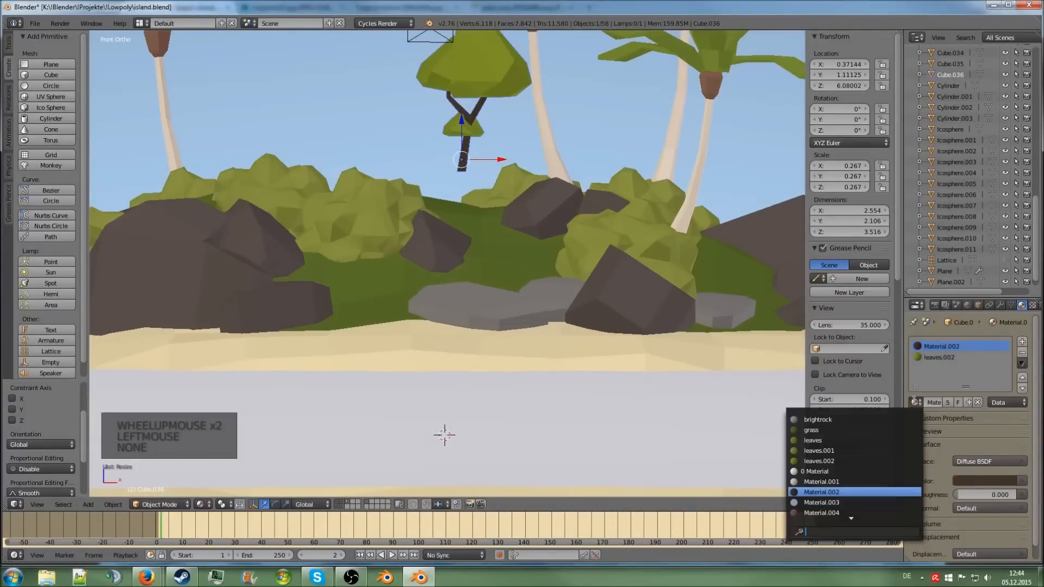
left_click(835, 484)
Shrink the tree to a scale of 0.225 and lower it onto the grass at about X -0.065, Z 4.853.
scroll(602, 268, "down", 4)
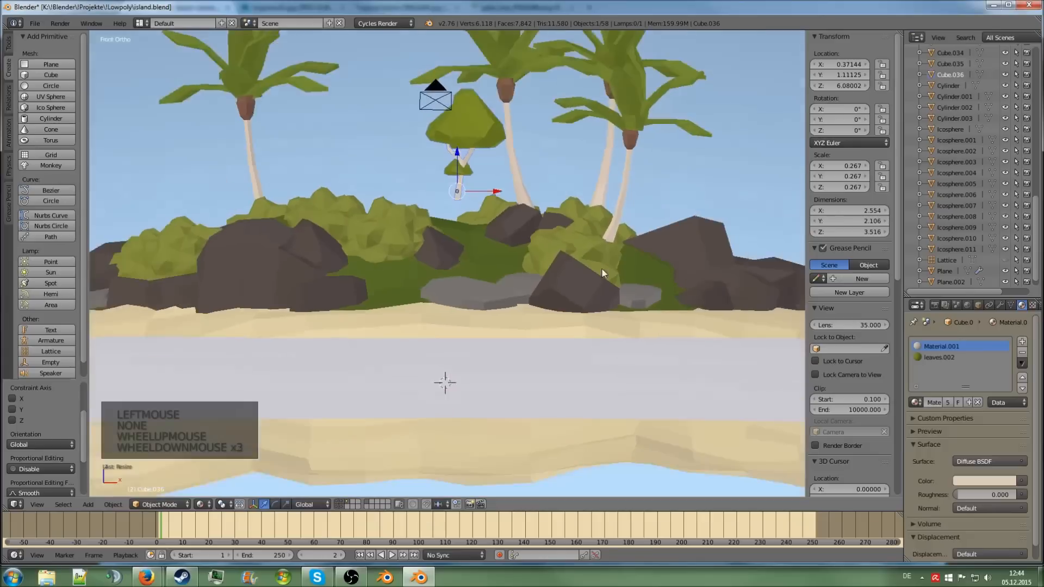
key("g")
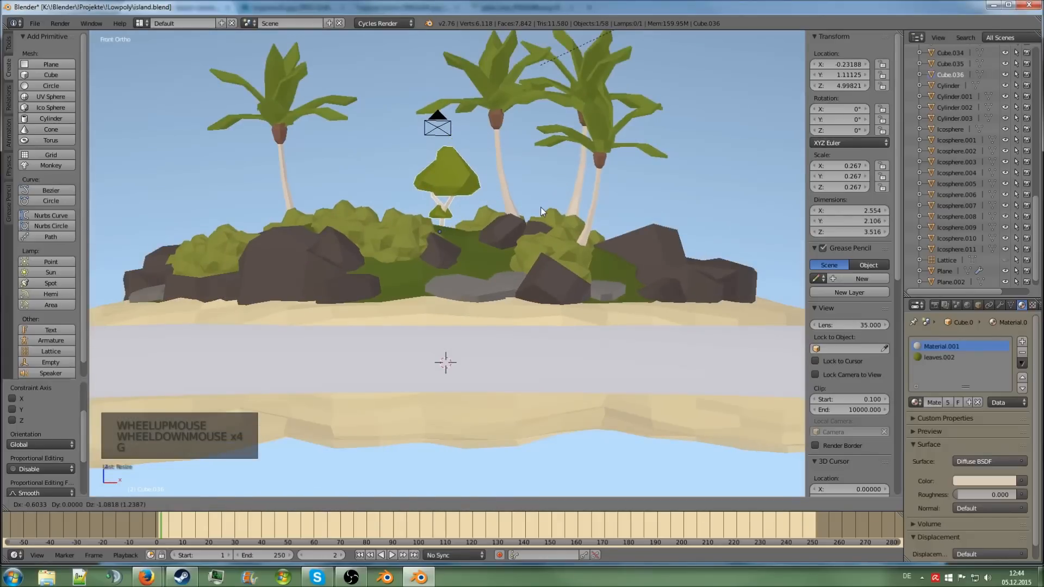
key("s")
key("g")
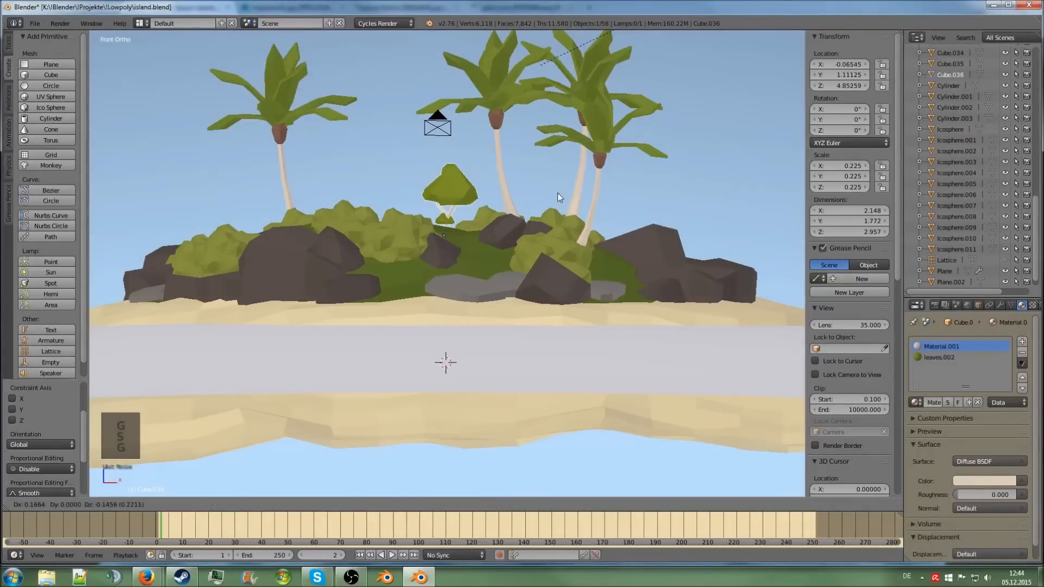
left_click(557, 193)
Move the tree horizontally in among the group of palms, to about X 3.388, Y 1.860.
middle_click_drag(557, 188, 554, 266)
key("KP_7")
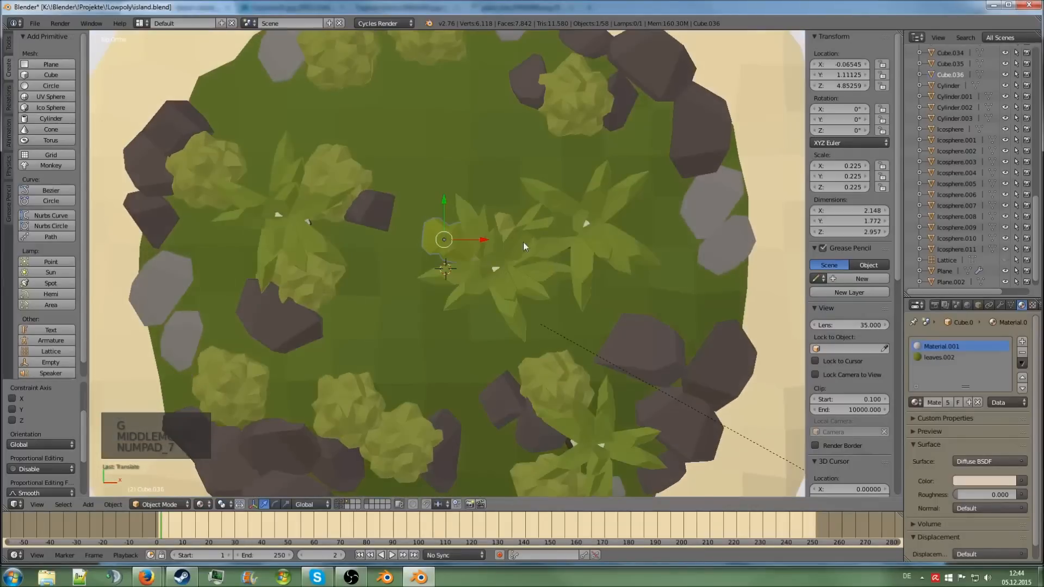
key("g")
left_click(600, 217)
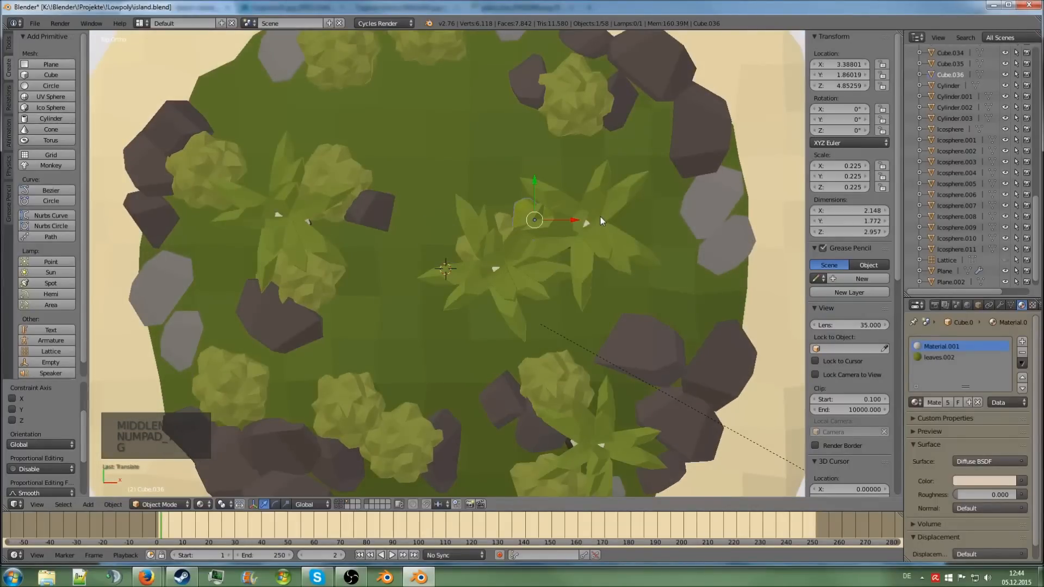
Duplicate the tree twice around the palm group, with the first copy at about X 6.434, Z 4.303 and the second beside the middle palm.
key("KP_1")
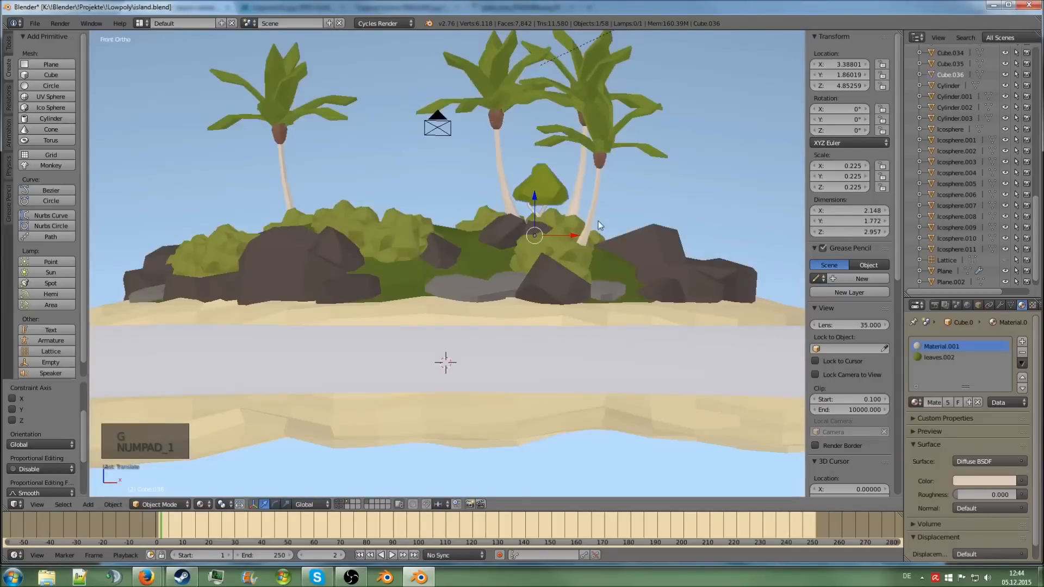
scroll(598, 221, "down", 1)
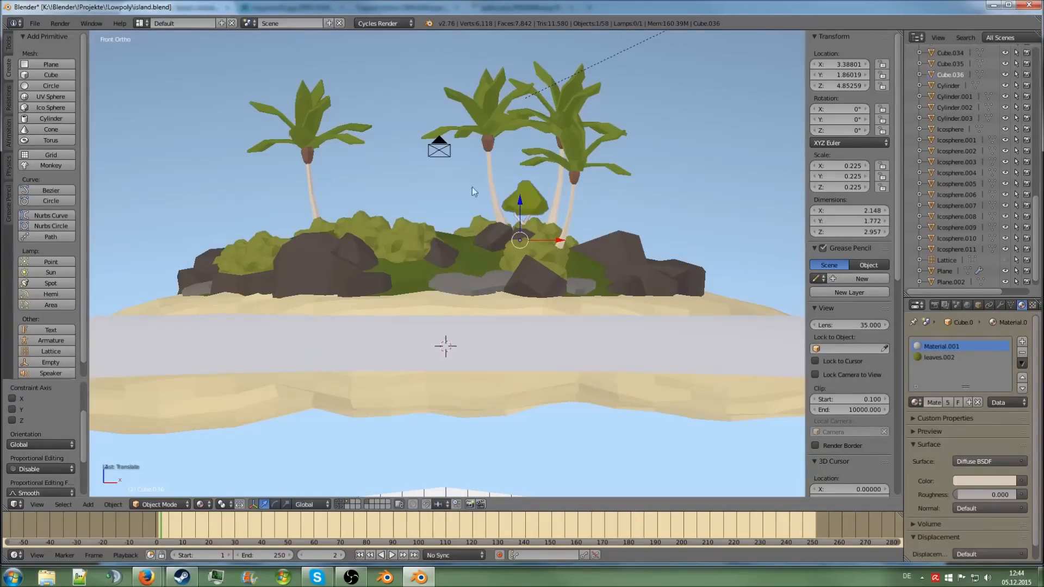
key("shift+d")
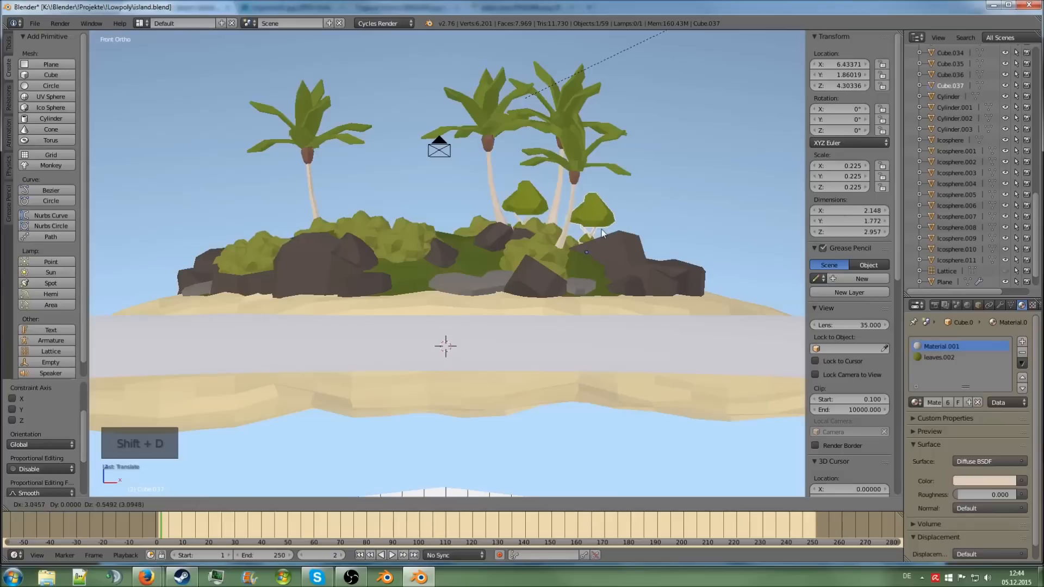
left_click(600, 227, "shift")
key("shift+d")
left_click(485, 213, "shift")
Place three more copies of the tree around the lone palm, the last at about X -3.377, Z 5.177, and deselect everything.
key("shift+d")
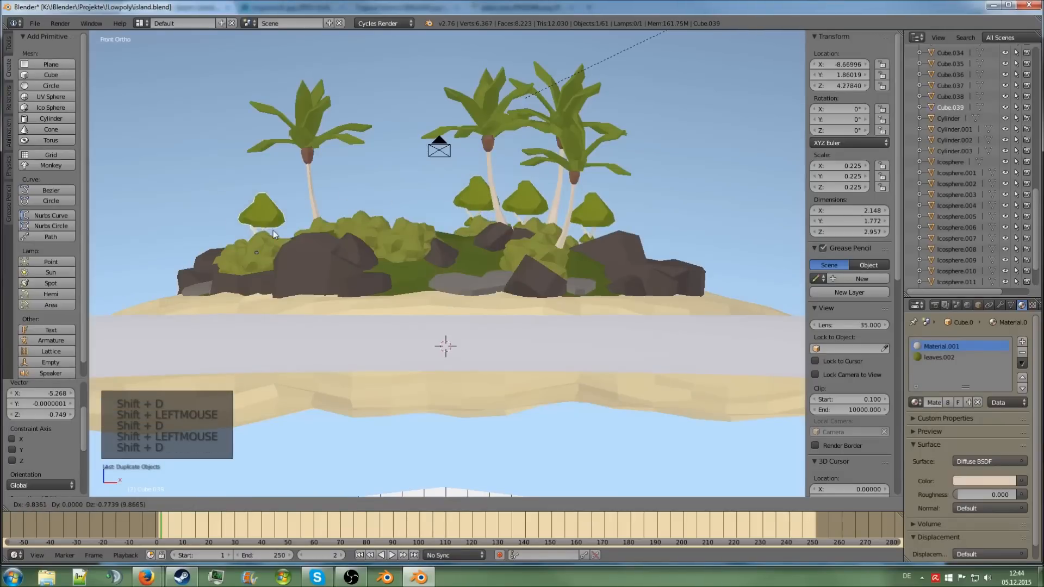
left_click(285, 227)
key("shift+d")
left_click(347, 201)
key("shift+d")
left_click(386, 209)
key("a")
Lower the innermost tree by the lone palm to the ground and move the palm group's central tree to about X 3.513, Z 4.478.
scroll(499, 213, "down", 2)
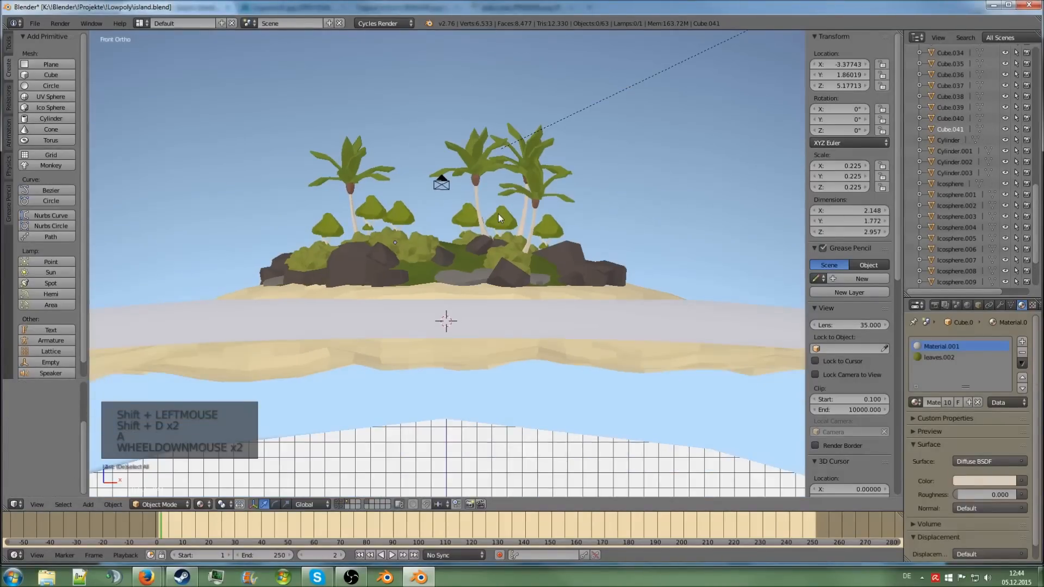
scroll(498, 214, "up", 3)
right_click(361, 179)
key("g")
key("g")
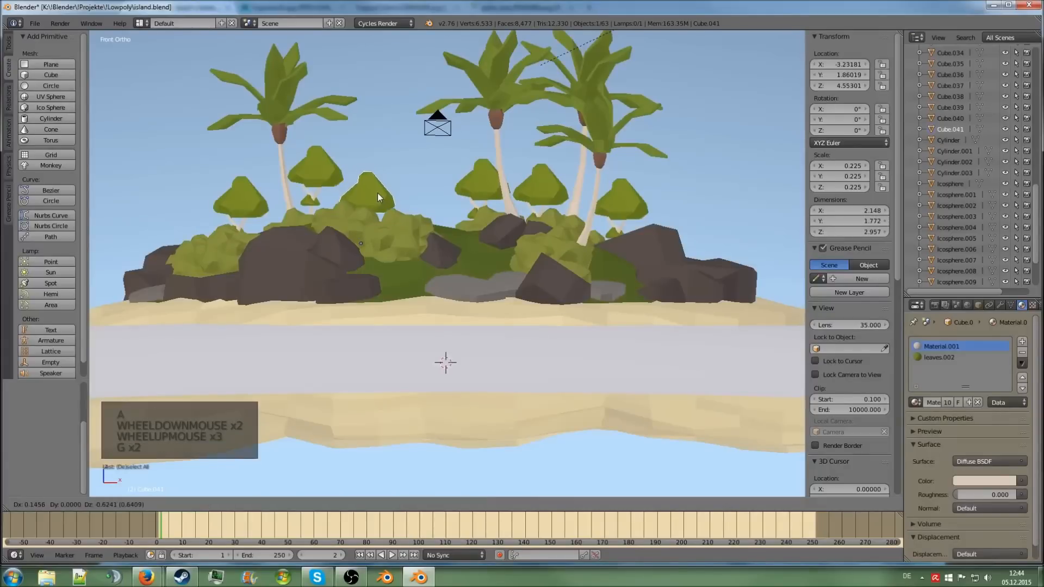
left_click(376, 189)
right_click(540, 188)
key("g")
left_click(543, 198)
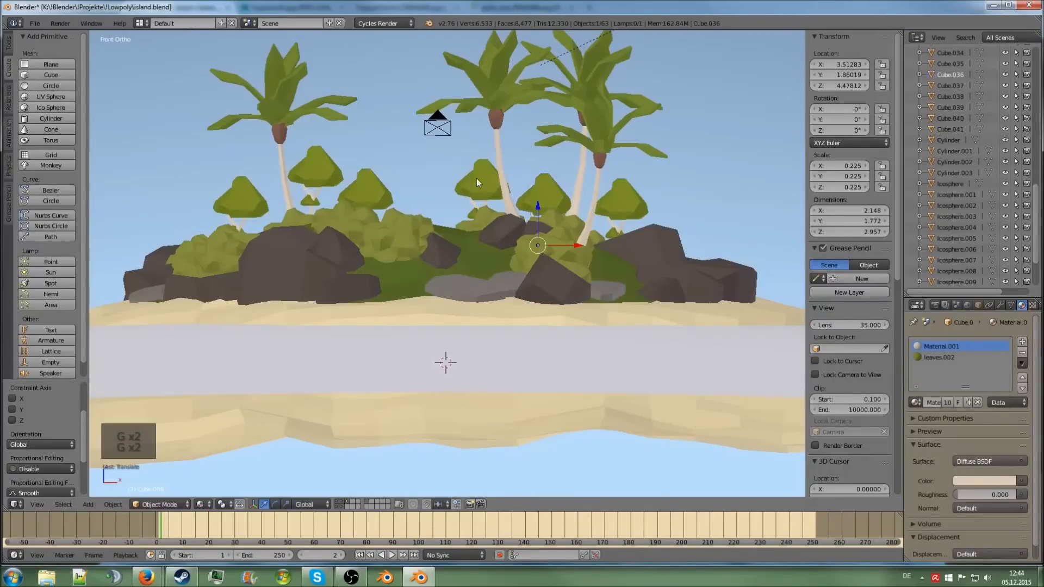
Raise the tree beside the middle palm slightly and move the tree nearest the outer rocks to about X 6.038, Z 4.449.
right_click(463, 177)
key("g")
left_click(465, 168)
right_click(628, 210)
key("g")
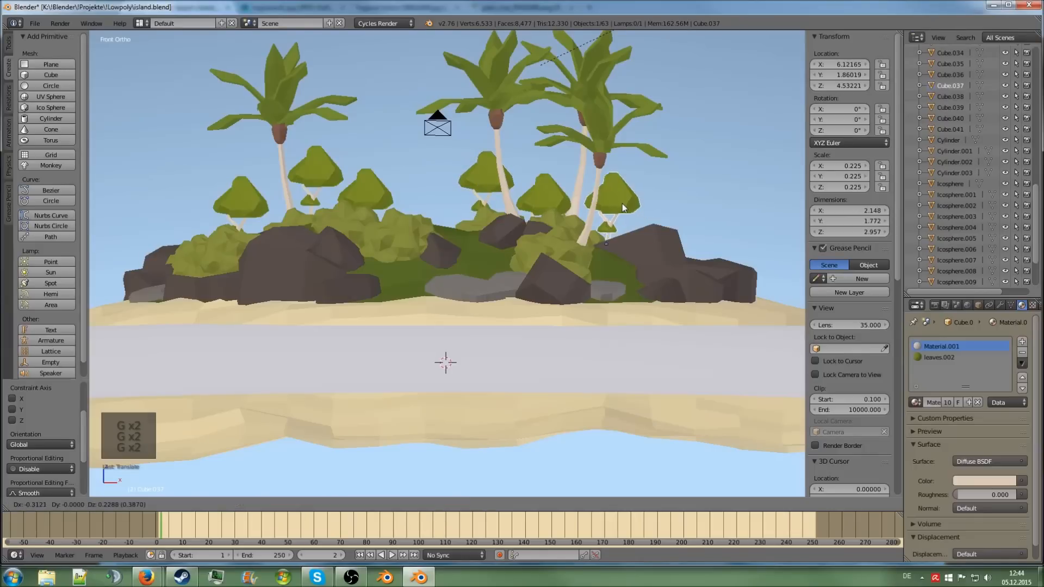
left_click(620, 206)
key("a")
Move the innermost tree by the lone palm closer to its neighbour, at about X -4.043, Z 4.803.
scroll(620, 205, "down", 3)
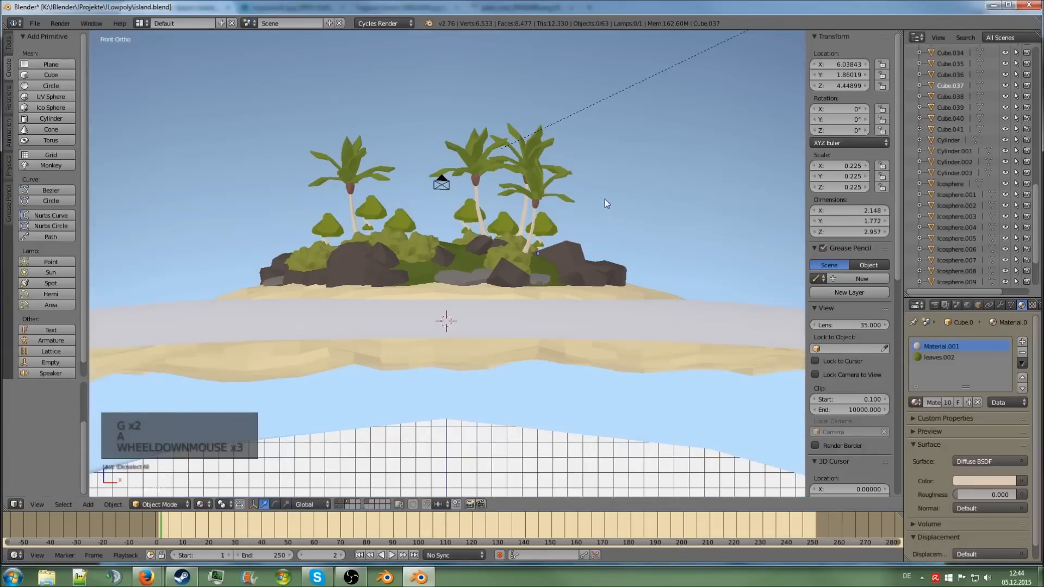
scroll(605, 199, "up", 2)
right_click(365, 197)
key("g")
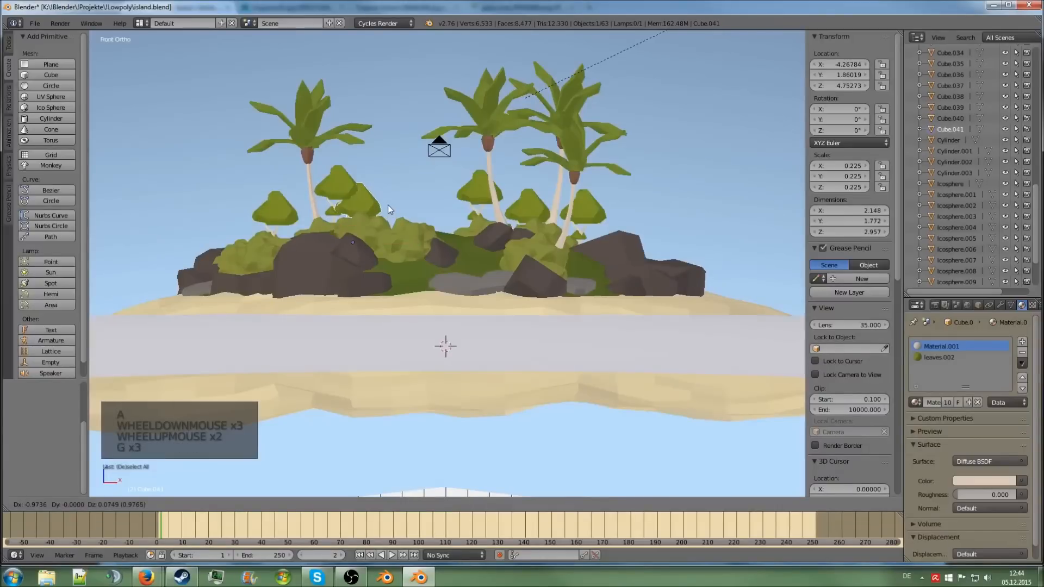
left_click(395, 208)
key("a")
Duplicate the tree beside the middle palm and place the copy at about X 2.290, Z 4.969.
scroll(487, 220, "down", 4)
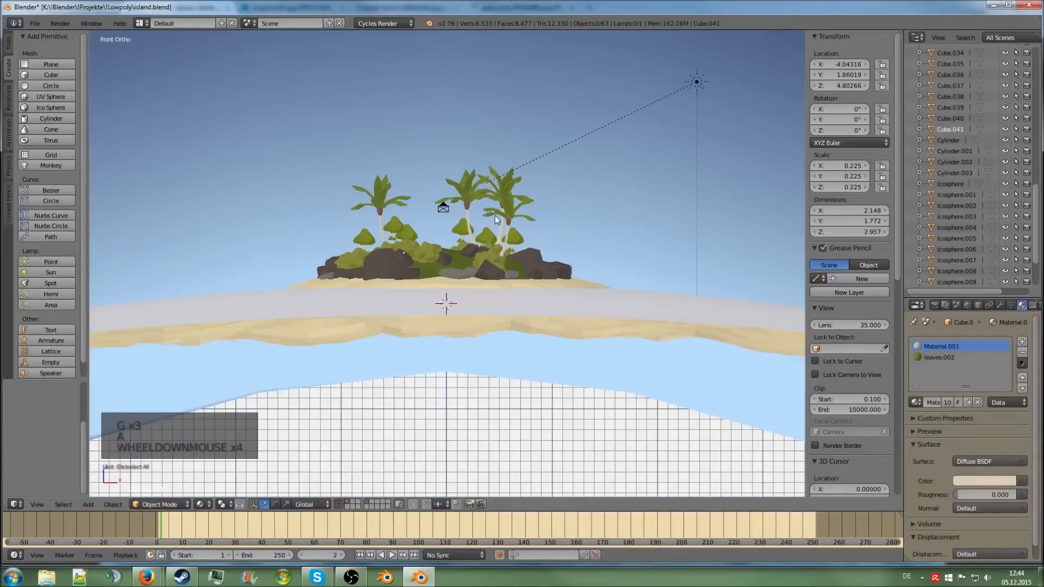
scroll(497, 217, "up", 2)
right_click(498, 217)
scroll(497, 217, "up", 3)
key("shift+d")
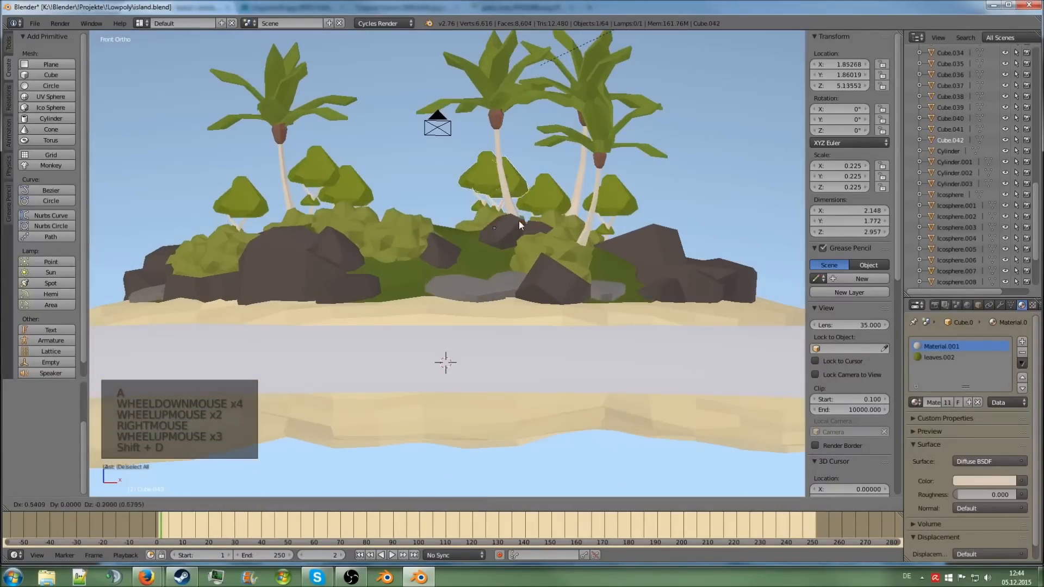
left_click(528, 224)
Push the new copy back to about Y 3.483 and lower it to about X 2.227, Z 4.262.
key("KP_7")
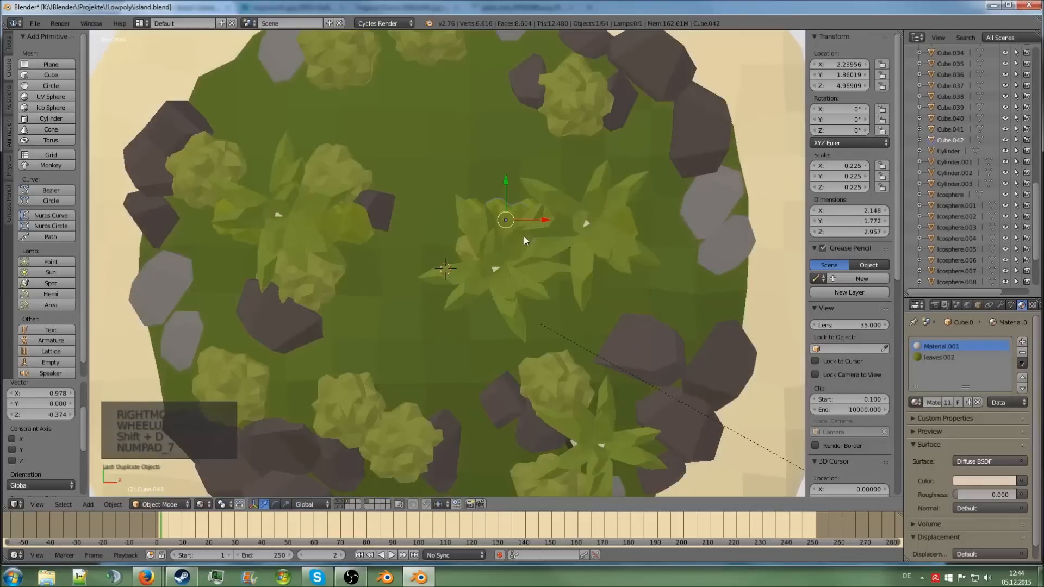
key("g")
left_click(518, 203)
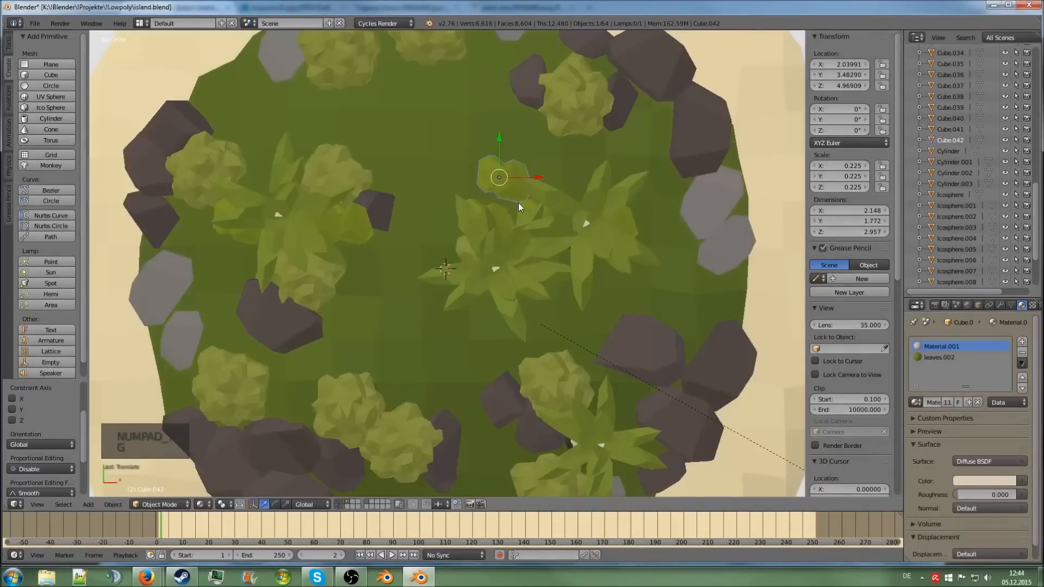
key("KP_1")
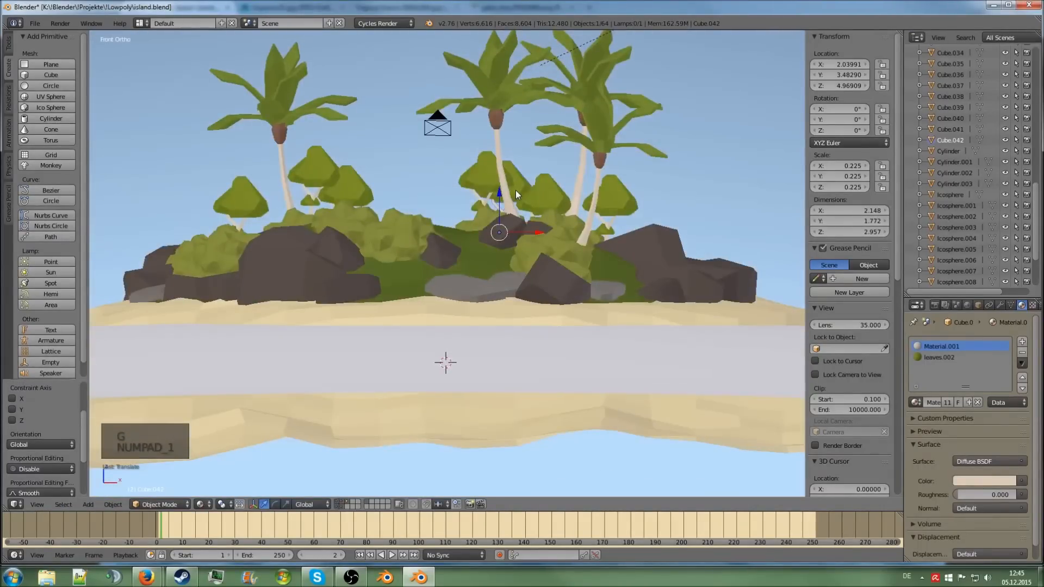
key("g")
left_click(520, 209)
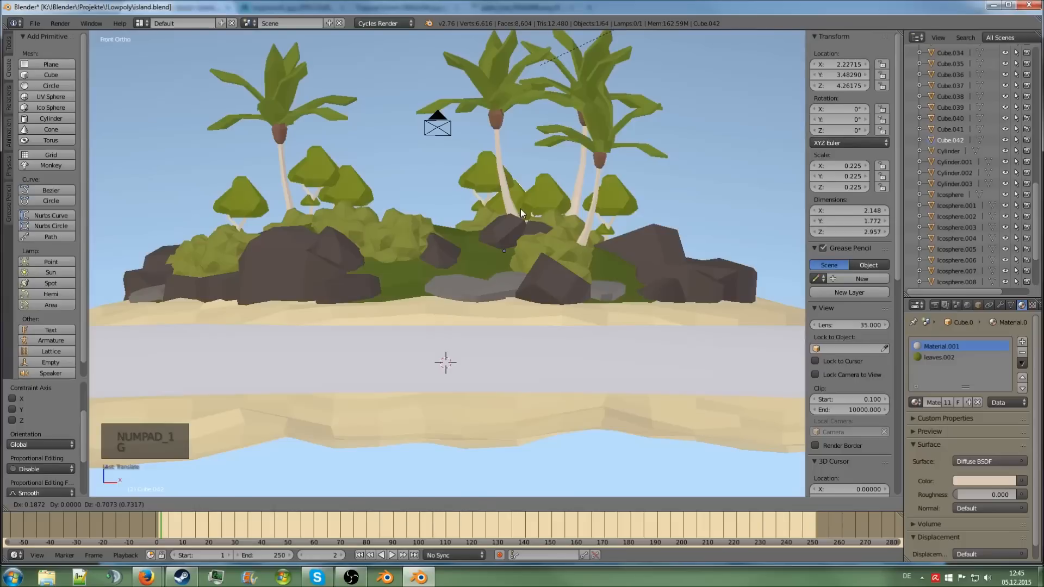
Duplicate the outermost tree of the palm group and place the copy lower, at about X 6.683, Z 3.097.
right_click(607, 194)
key("shift+d")
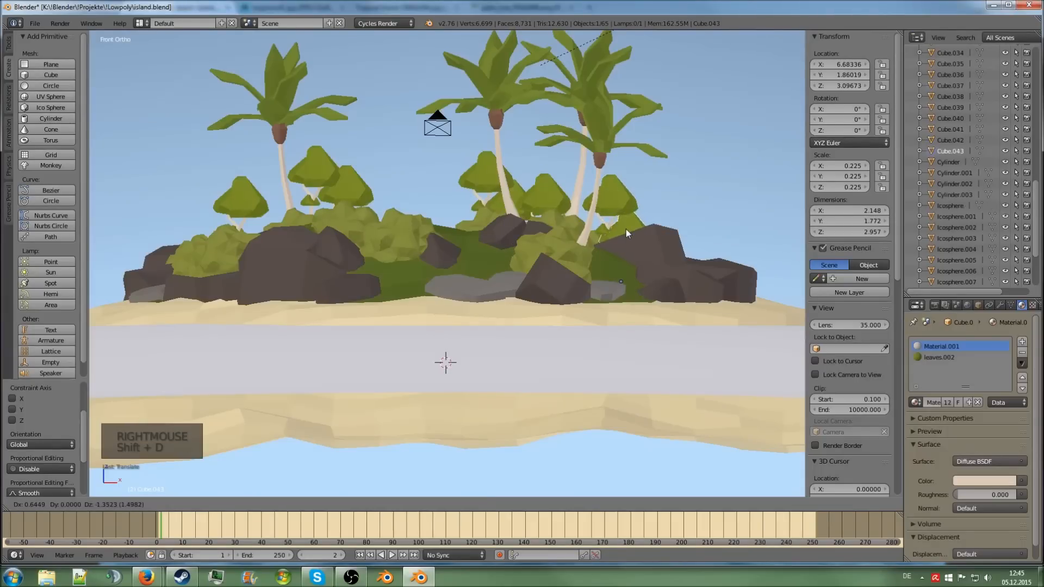
left_click(608, 232)
Duplicate the tallest tree by the lone palm, place the copy at about X -6.427, Z 4.033 and shift it back along Y.
right_click(347, 182)
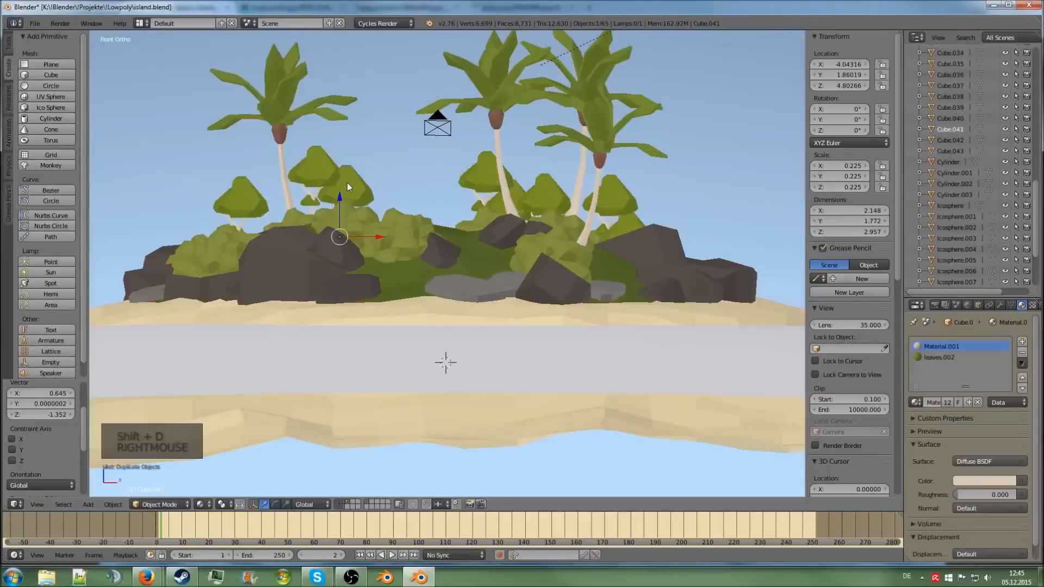
right_click(319, 173)
key("shift+d")
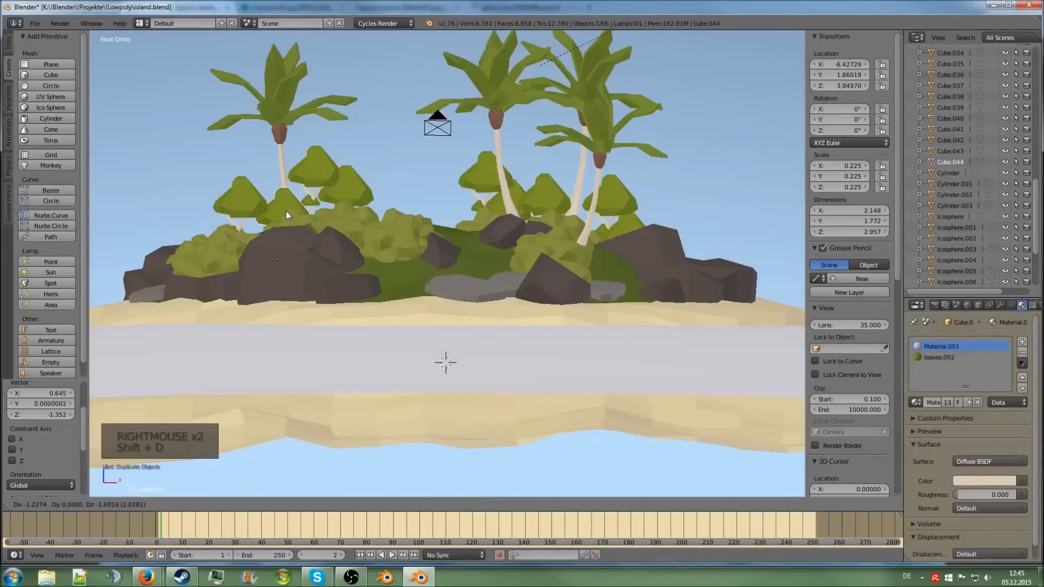
left_click(285, 210)
key("KP_7")
key("g")
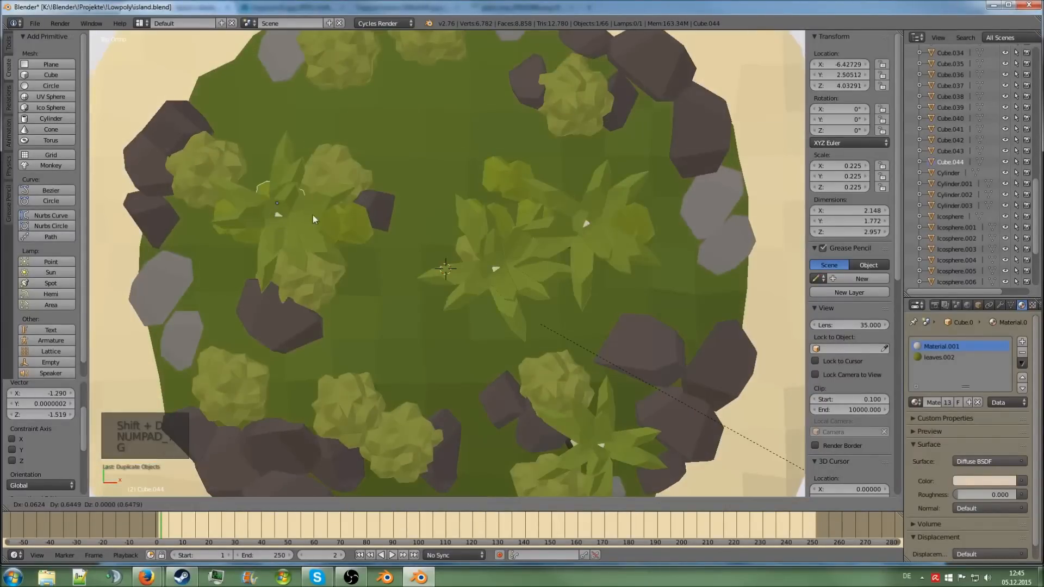
left_click(311, 184)
Pull two of the trees beside the palms to new spots on the grass to spread them out.
middle_click_drag(312, 185, 458, 157)
scroll(404, 188, "up", 3)
right_click(438, 128)
left_click_drag(400, 133, 426, 148)
middle_click_drag(427, 148, 405, 125)
right_click(405, 125)
left_click_drag(387, 159, 296, 116)
Move the lowest tree by the outer rocks back to about Y 4.615 and pull a neighbouring tree forward along Y.
scroll(372, 115, "down", 2)
middle_click_drag(371, 116, 609, 263)
right_click(619, 262)
left_click(576, 311)
left_click_drag(593, 312, 646, 300)
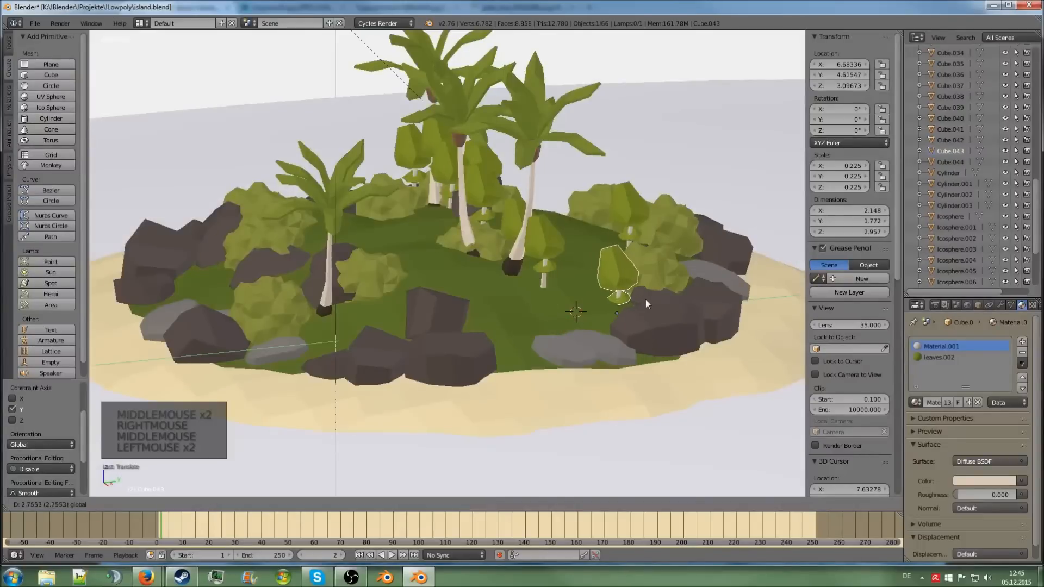
right_click(543, 256)
left_click_drag(581, 281, 517, 279)
Move the tallest tree by the lone palm forward along Y to about -0.040 and deselect it.
middle_click_drag(517, 279, 449, 237)
right_click(299, 291)
middle_click_drag(305, 290, 344, 286)
left_click(336, 333)
right_click(338, 222)
middle_click_drag(361, 224, 325, 277)
left_click_drag(325, 278, 351, 281)
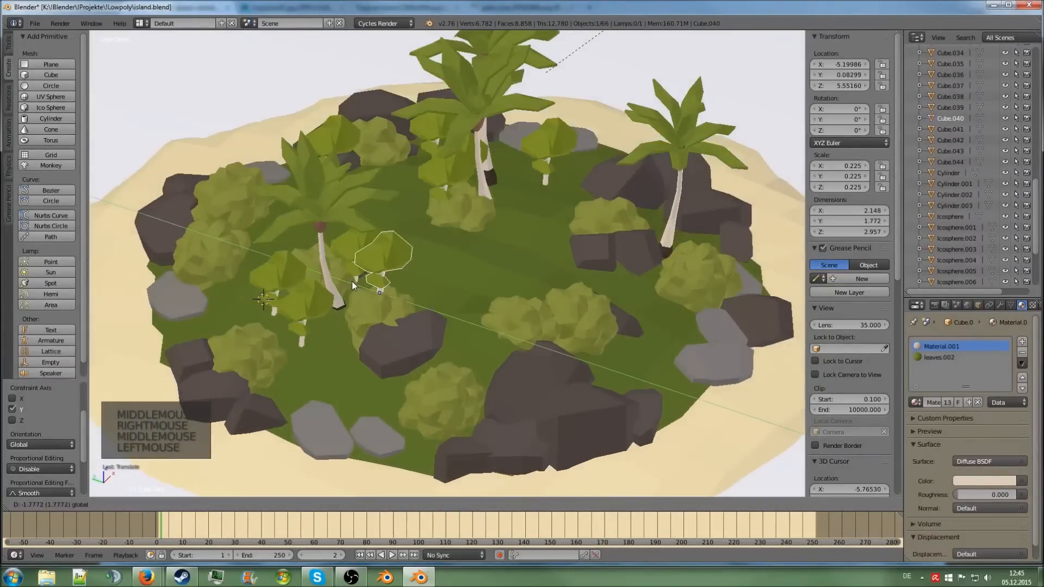
key("a")
Move the small tree beside the lone palm back along Y to about 4.165 and deselect it.
middle_click_drag(355, 282, 315, 252)
middle_click_drag(282, 271, 322, 236)
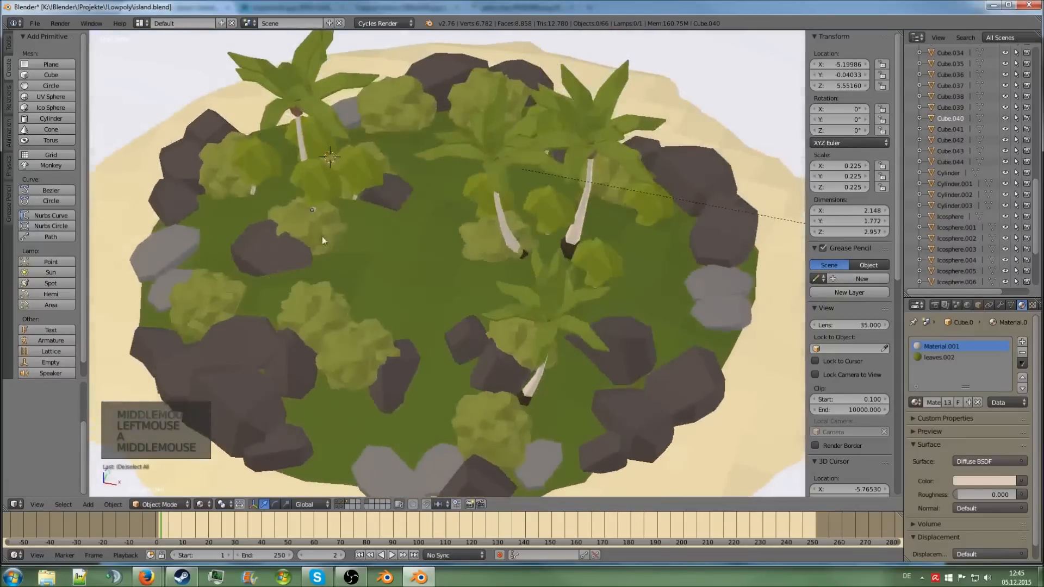
right_click(356, 170)
left_click_drag(366, 176, 386, 135)
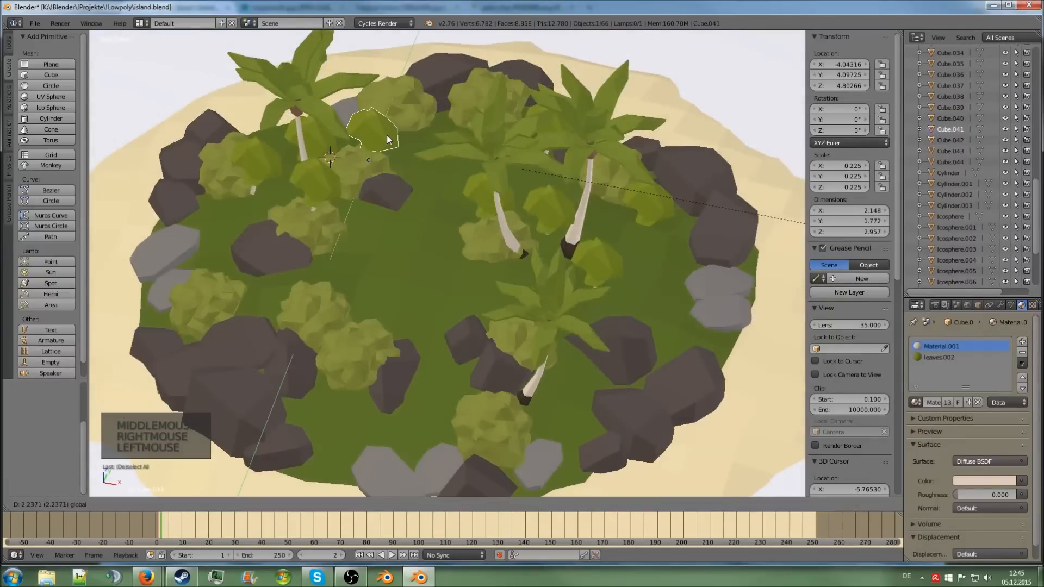
key("a")
Test-render the island from the camera view, inspect the tree placement, and stop the render.
middle_click_drag(387, 134, 401, 113)
key("KP_0")
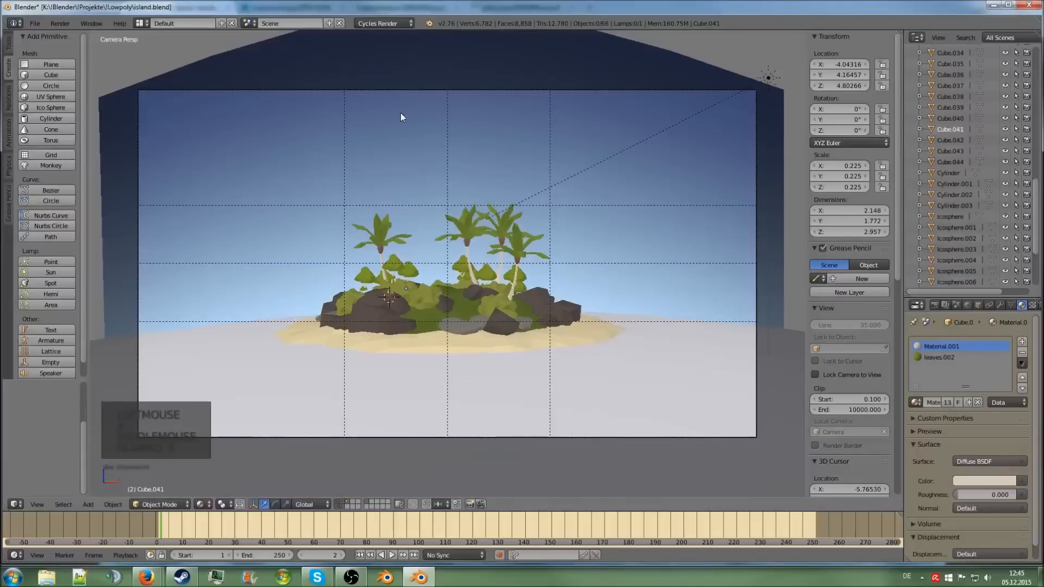
key("F12")
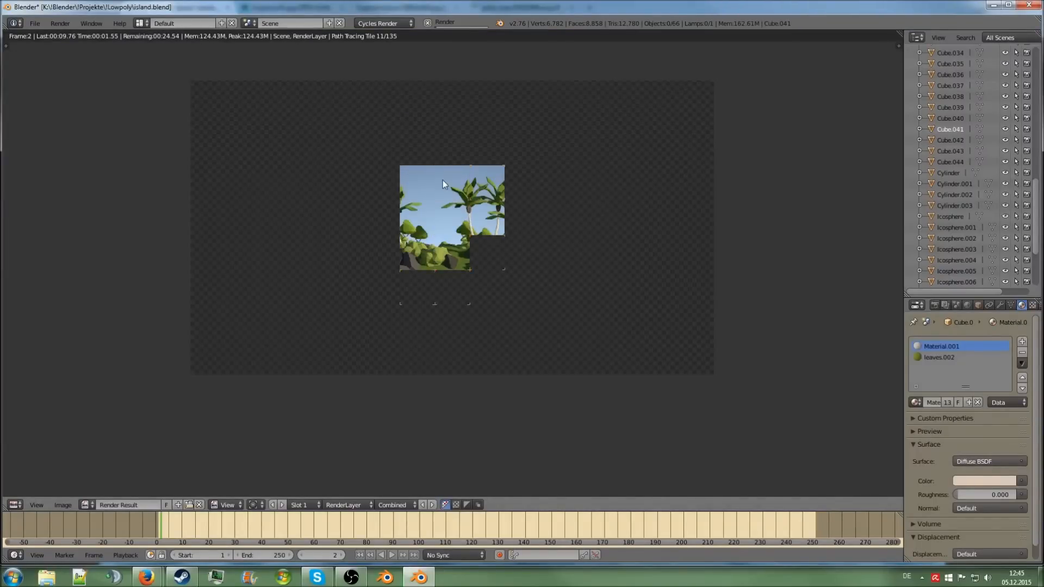
scroll(443, 185, "up", 2)
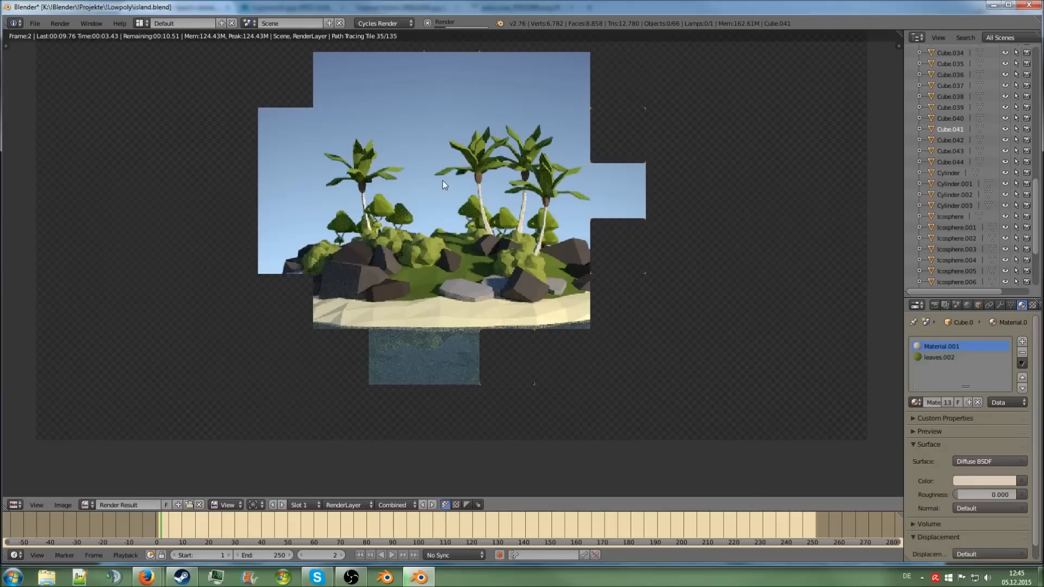
key("Escape")
Isolate the layer with the small trees in top view and select the tree nearest the centre.
middle_click(439, 302)
key("KP_7")
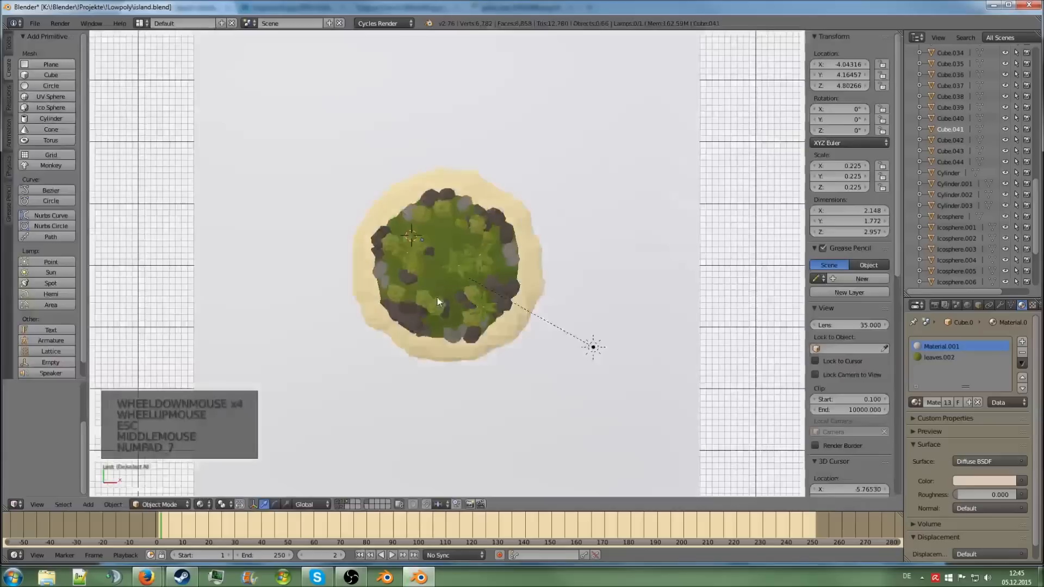
scroll(438, 299, "up", 7)
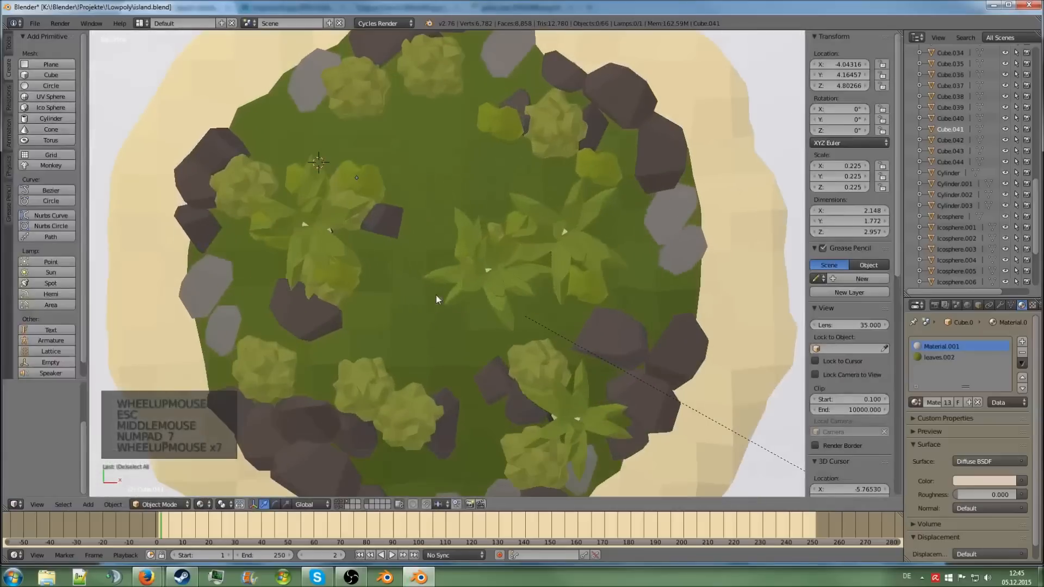
left_click(350, 507)
right_click(478, 247)
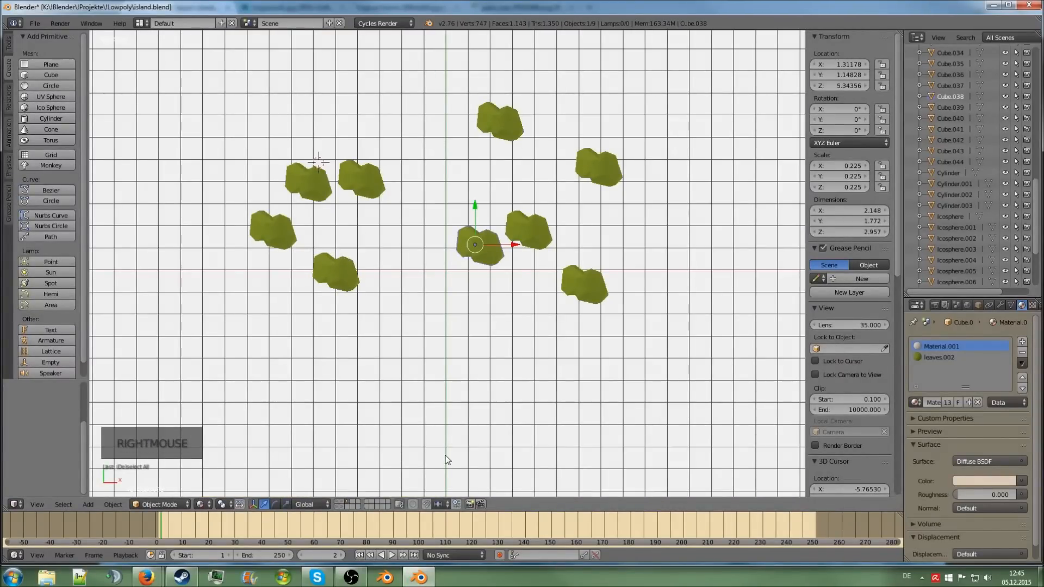
Enable proportional editing with Random falloff and set the pivot point to Individual Origins.
key("o")
left_click(431, 503)
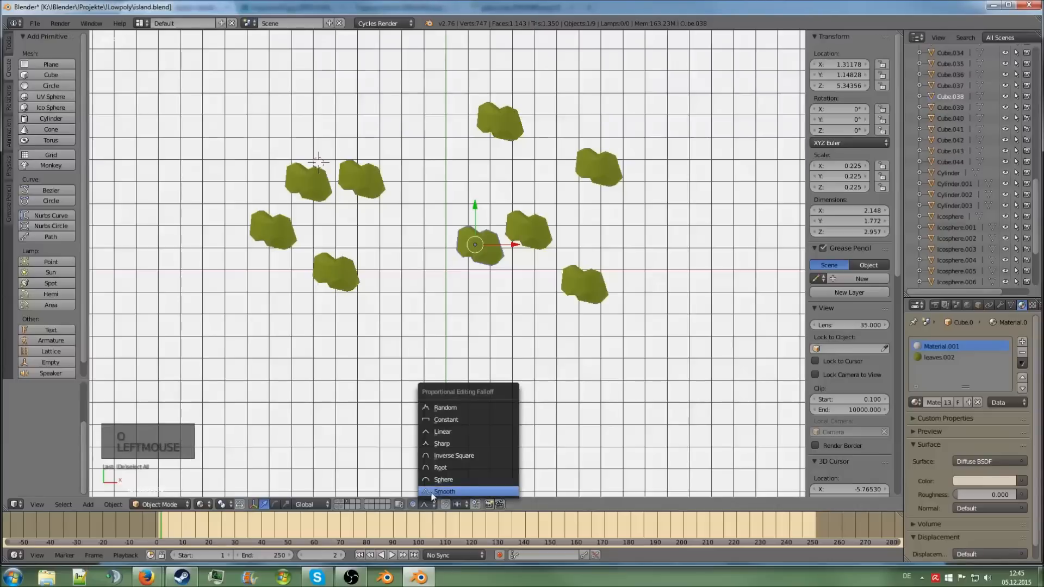
left_click(452, 408)
left_click(221, 504)
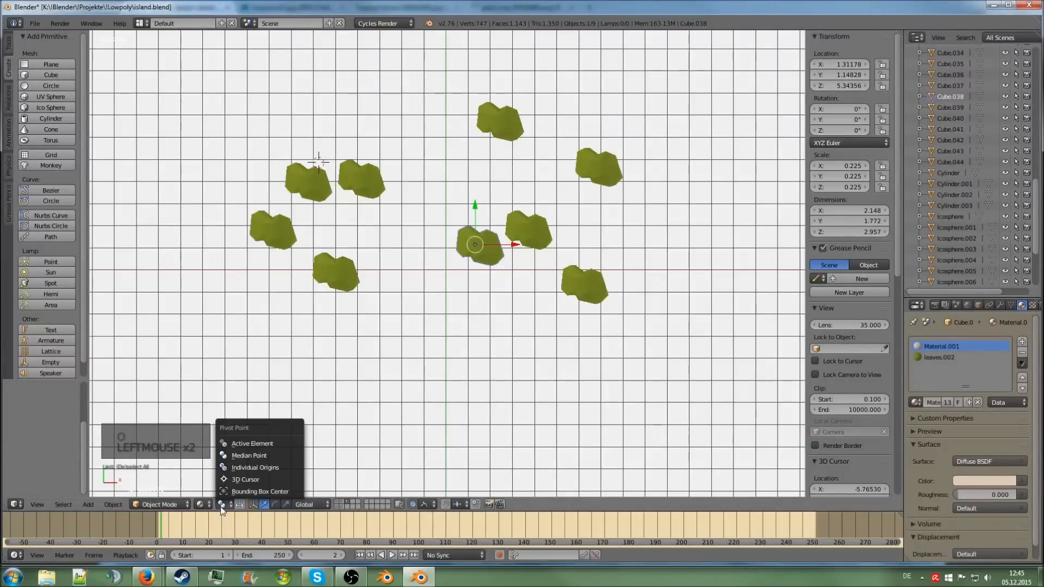
left_click(256, 464)
Rotate the selected tree to about -1134° with an influence radius wide enough to randomly turn all the other trees, then deselect.
key("r")
scroll(560, 303, "down", 10)
scroll(563, 305, "down", 13)
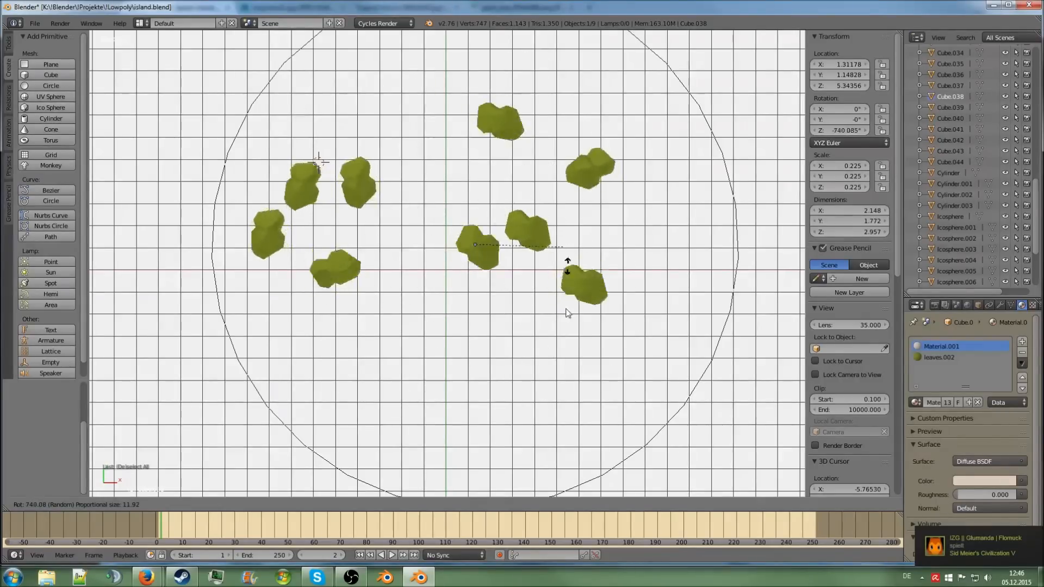
left_click(538, 326)
key("a")
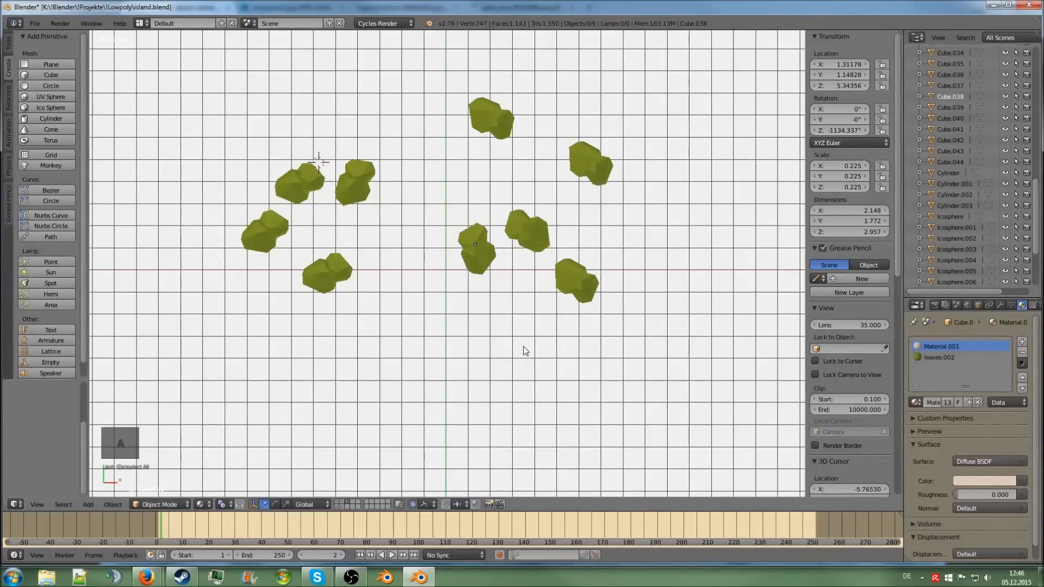
Return to the camera view and show the remaining island layers together with the trees.
middle_click_drag(524, 349, 520, 302)
key("KP_0")
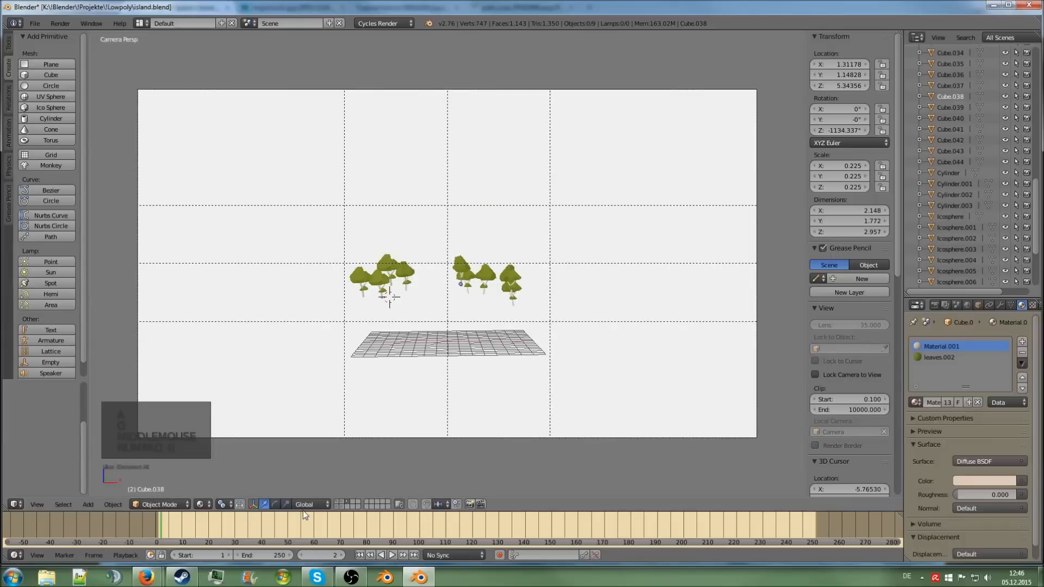
left_click(342, 502, "shift")
left_click(341, 507, "shift")
left_click(338, 507, "shift")
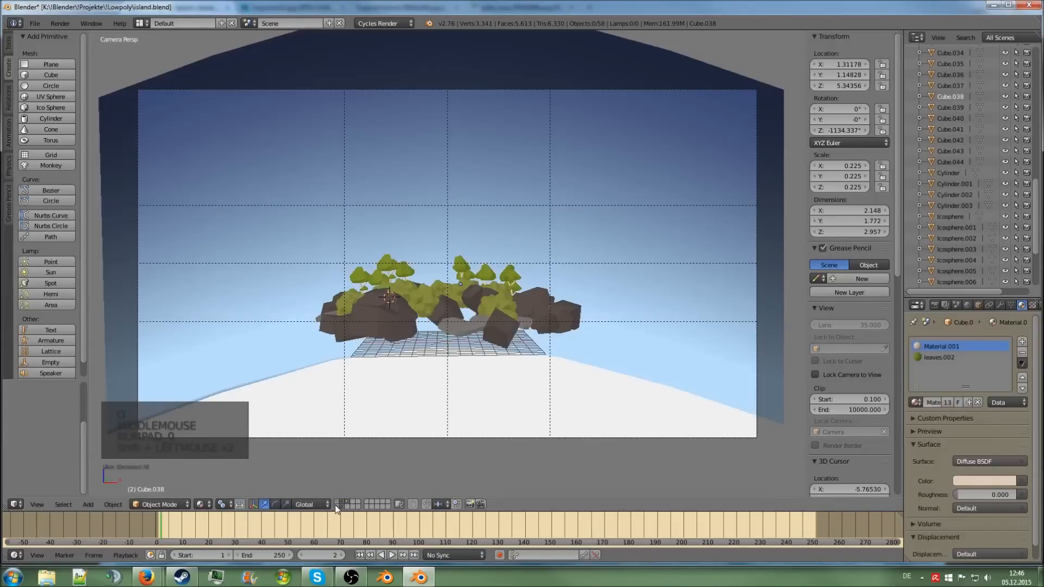
left_click(335, 505, "shift")
left_click(336, 502, "shift")
Lower the tallest tree by the lone palm so it sits closer to the bushes in the camera view.
scroll(380, 427, "up", 4)
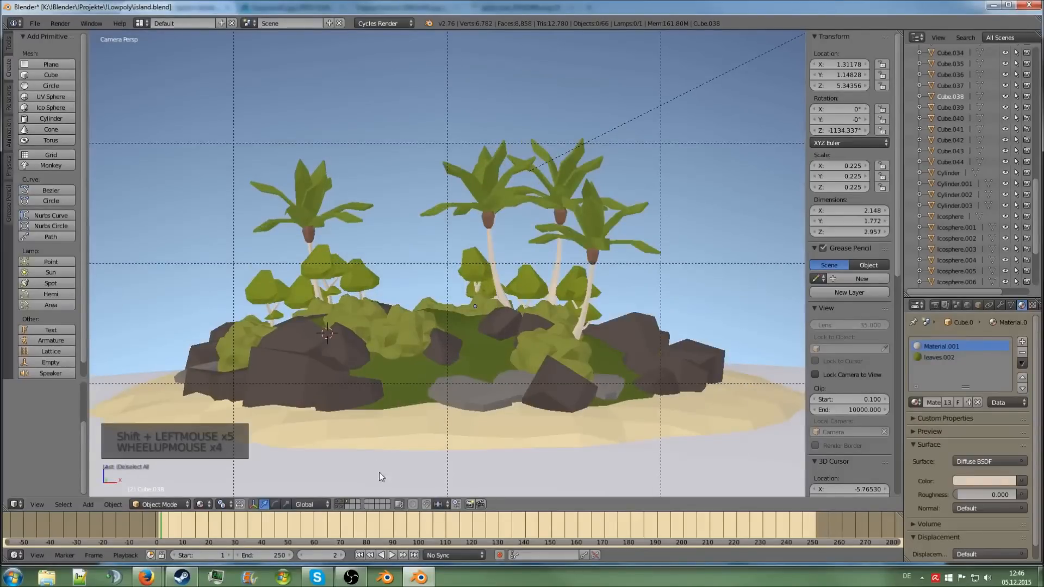
scroll(316, 315, "up", 4)
right_click(242, 279)
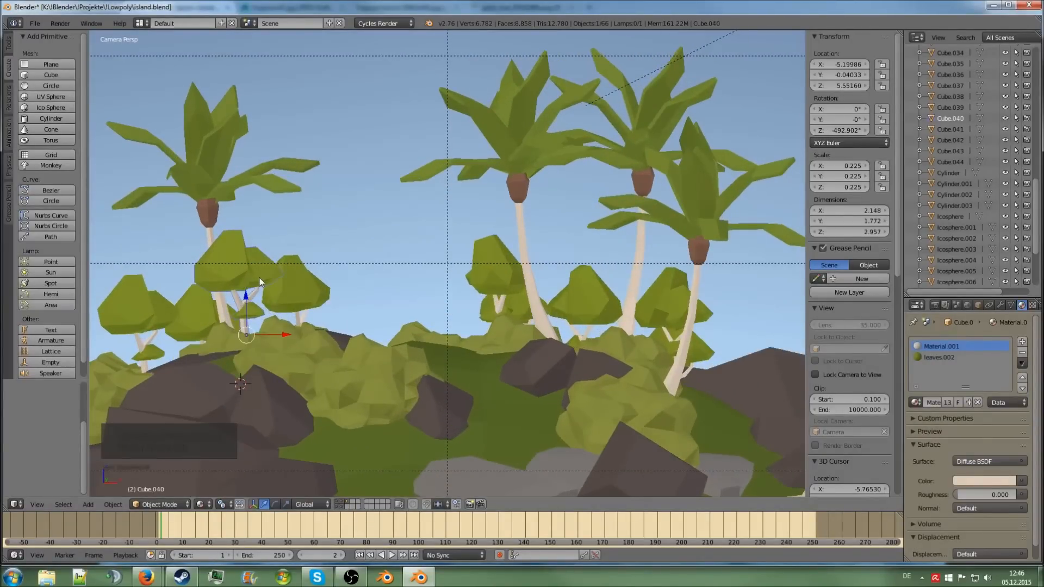
key("g")
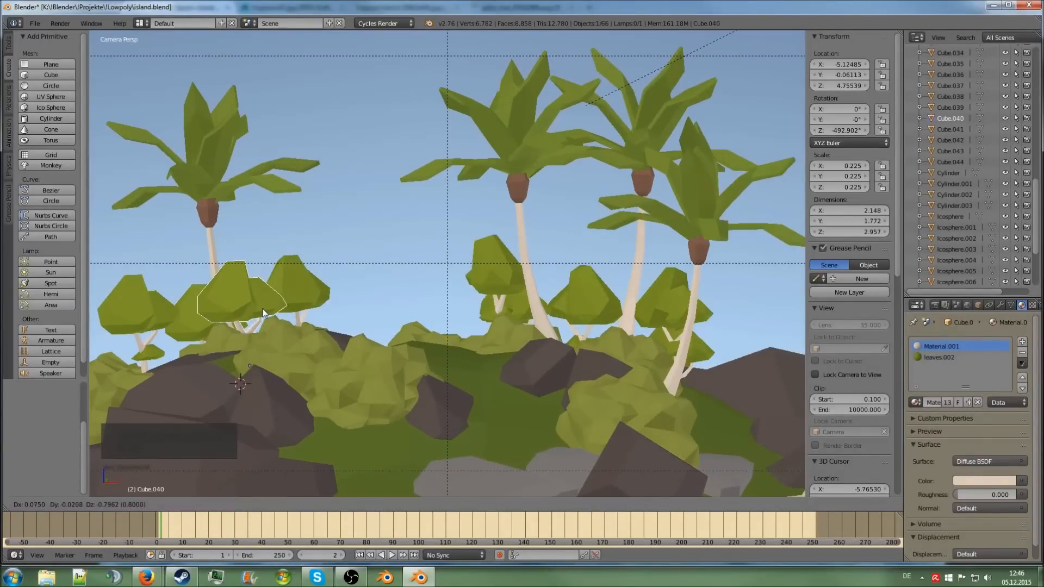
left_click(266, 303)
Sink the outermost tree by the lone palm behind the dark rocks to about Z 2.735 and deselect it.
right_click(162, 318)
key("g")
left_click(175, 378)
key("a")
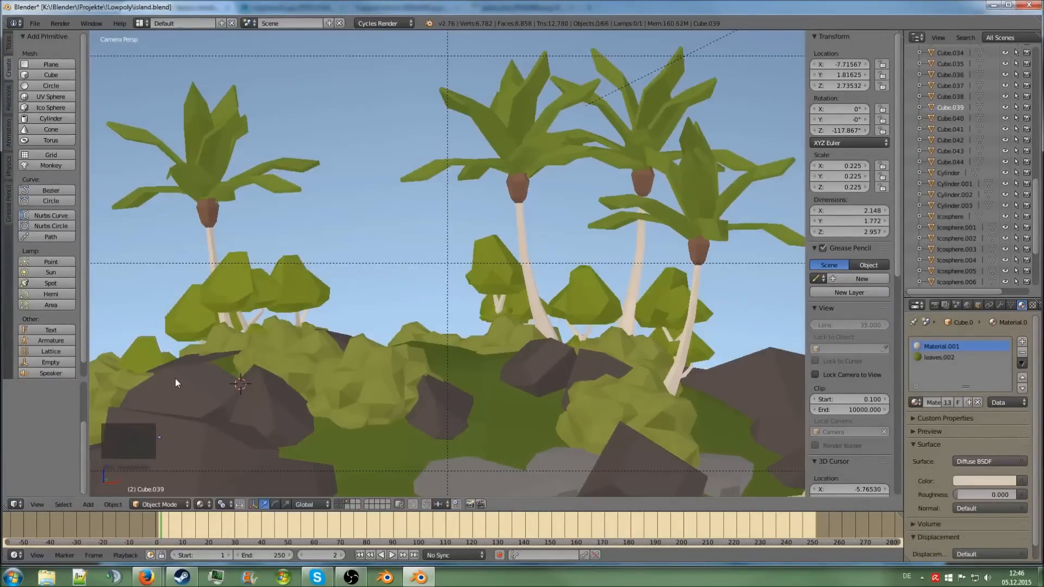
Move the low tree at the lone palm's trunk outward to about X -7.533, Z 4.330.
scroll(190, 375, "down", 3)
scroll(331, 340, "up", 1)
right_click(282, 296)
right_click(282, 296)
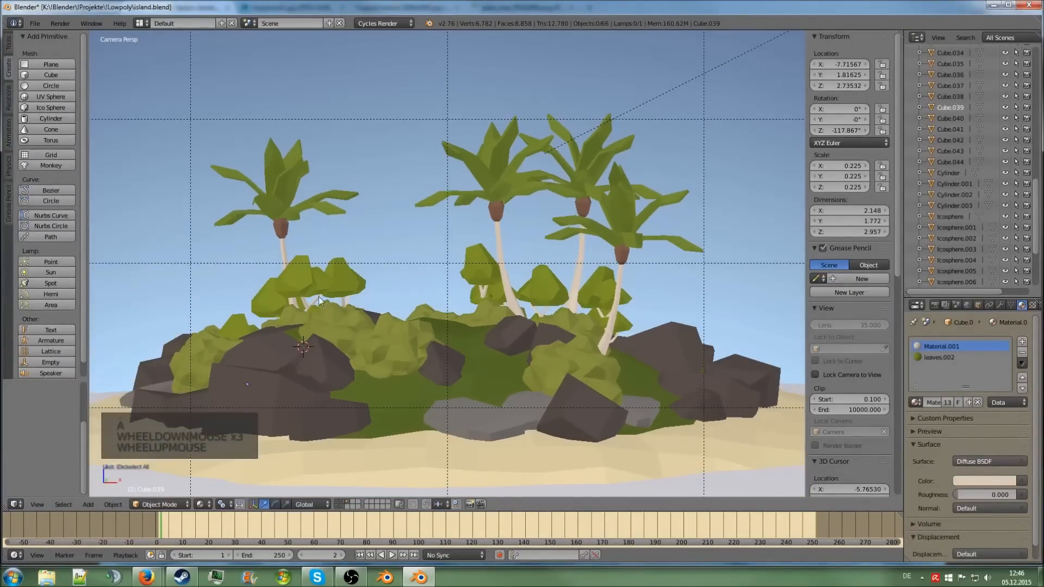
key("g")
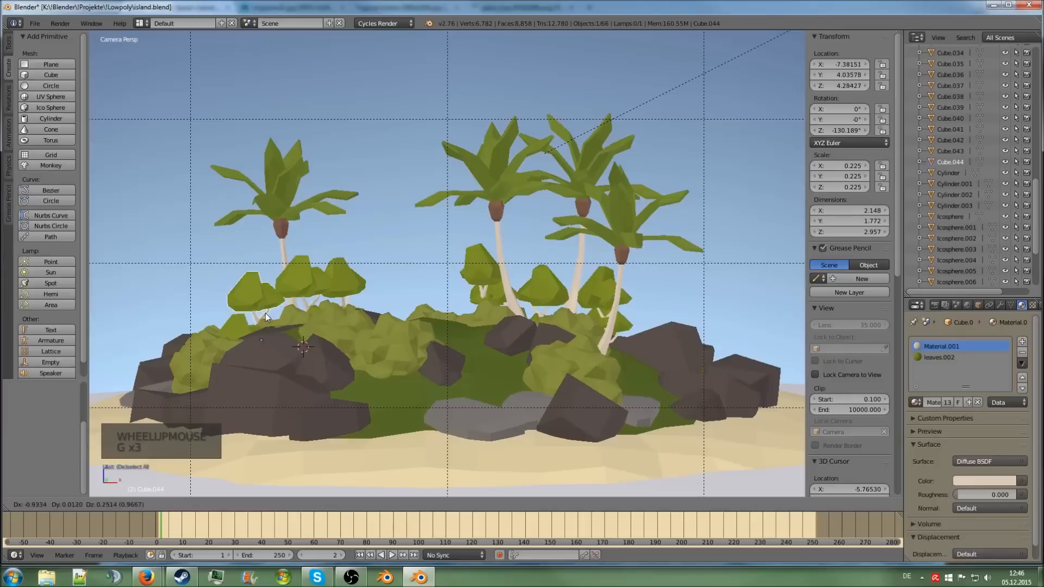
left_click(261, 313)
Lower the middle tree by the lone palm to about Z 4.727 and move its inner neighbour to about X -4.212, Z 5.241.
right_click(308, 278)
key("g")
left_click(314, 285)
right_click(351, 272)
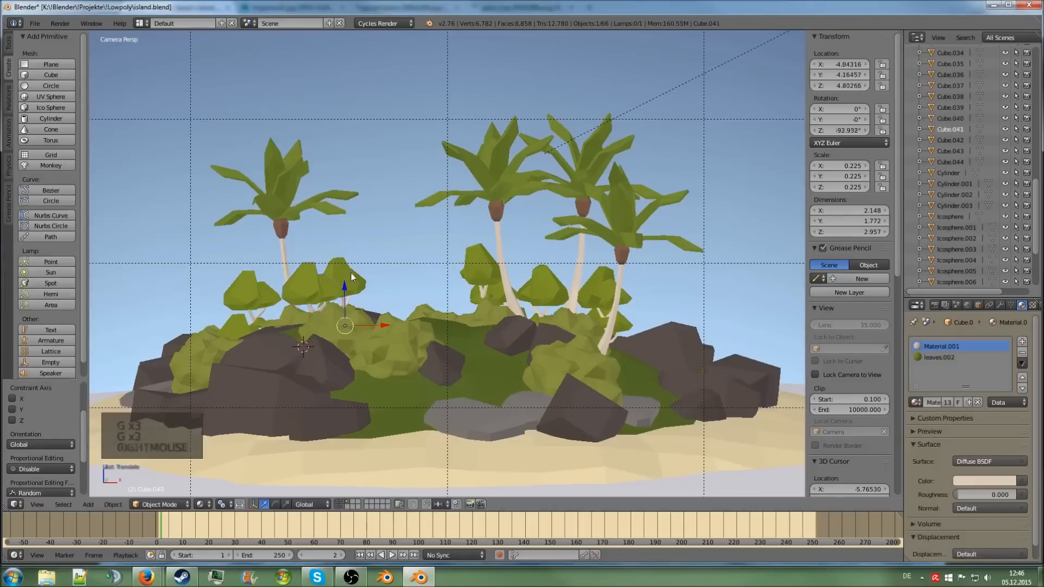
key("g")
left_click(348, 264)
key("a")
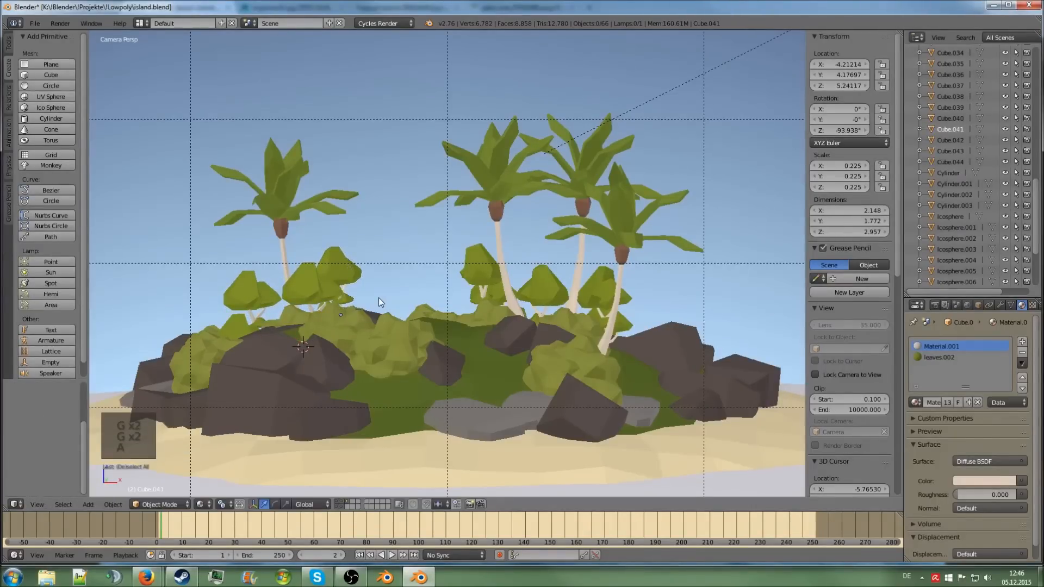
Move the middle tree by the lone palm back along Y to about 3.077.
right_click(312, 276)
middle_click_drag(312, 276, 448, 323)
scroll(435, 355, "up", 2)
scroll(435, 355, "up", 5)
left_click_drag(416, 342, 351, 338)
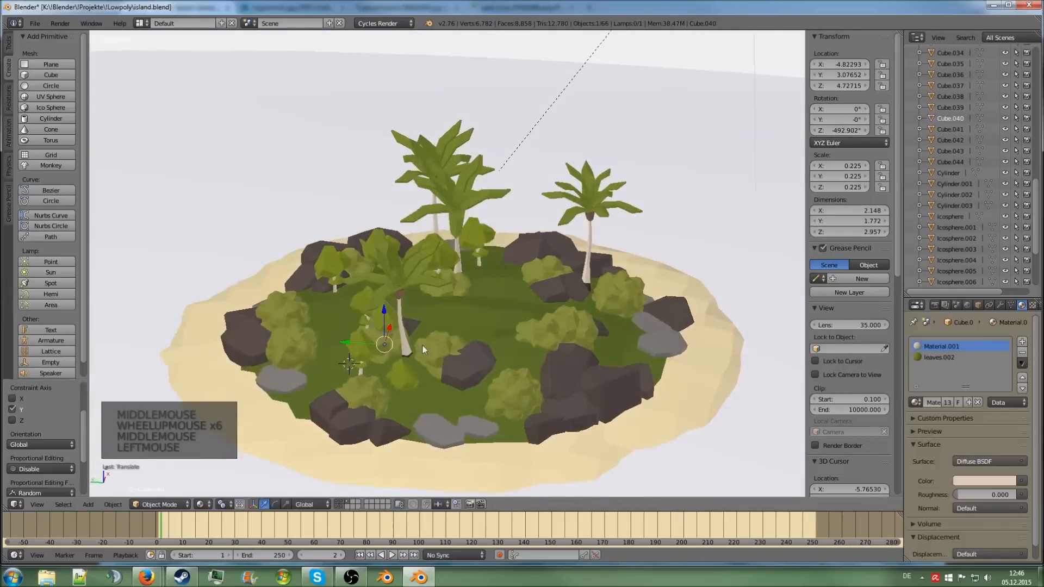
middle_click_drag(430, 350, 355, 339)
Pull the outer tree by the lone palm forward along Y to about -0.280.
right_click(288, 311)
middle_click_drag(277, 314, 283, 317)
left_click_drag(284, 318, 317, 341)
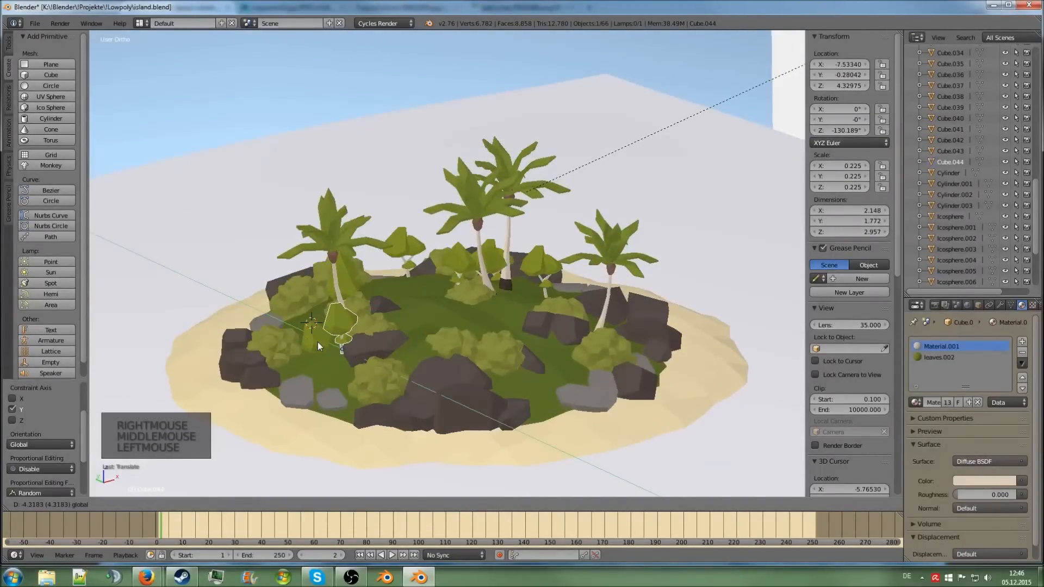
Lower the outer tree by the lone palm in front view and adjust its scale.
key("KP_1")
key("g")
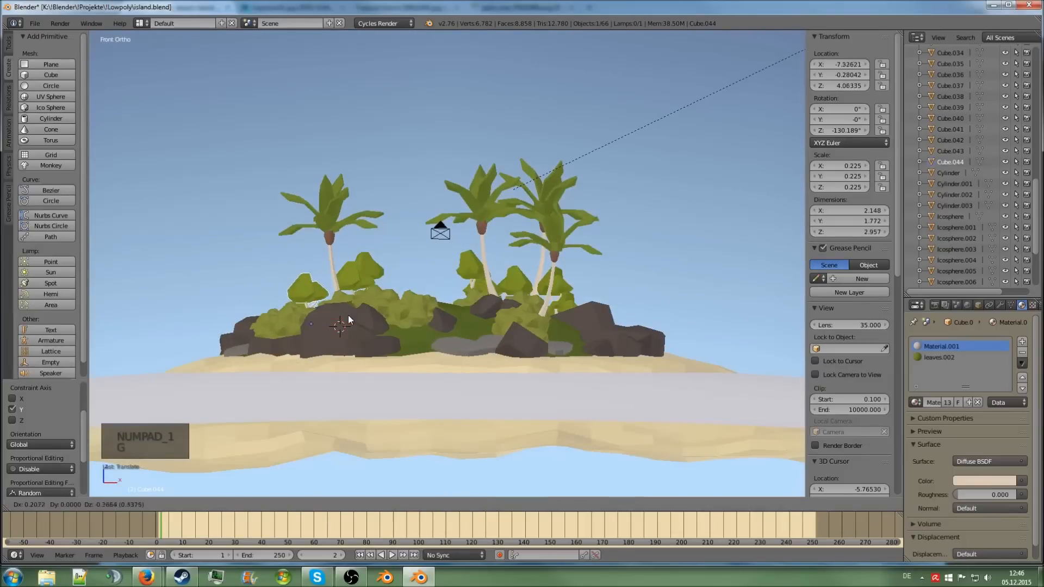
left_click(351, 316)
key("s")
left_click(365, 300)
Scale up the middle tree by the lone palm and reposition it behind the bushes.
right_click(367, 273)
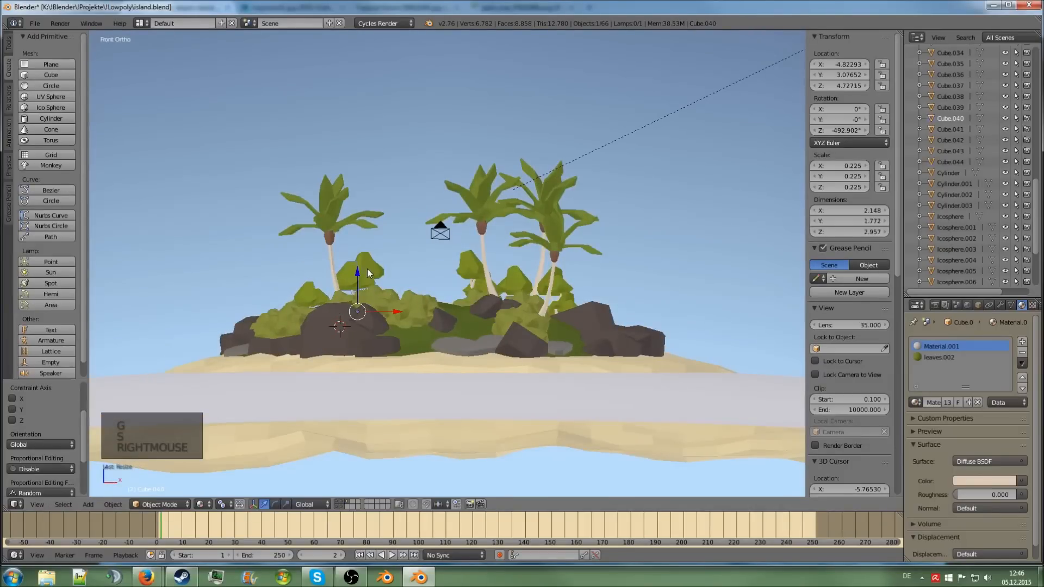
scroll(375, 276, "up", 2)
key("s")
left_click(415, 288)
key("g")
left_click(370, 272)
Scale the inner tree by the lone palm down to about 0.198 and move it to about X -3.986, Z 4.871.
right_click(354, 262)
right_click(348, 265)
key("s")
left_click(387, 262)
key("g")
left_click(396, 273)
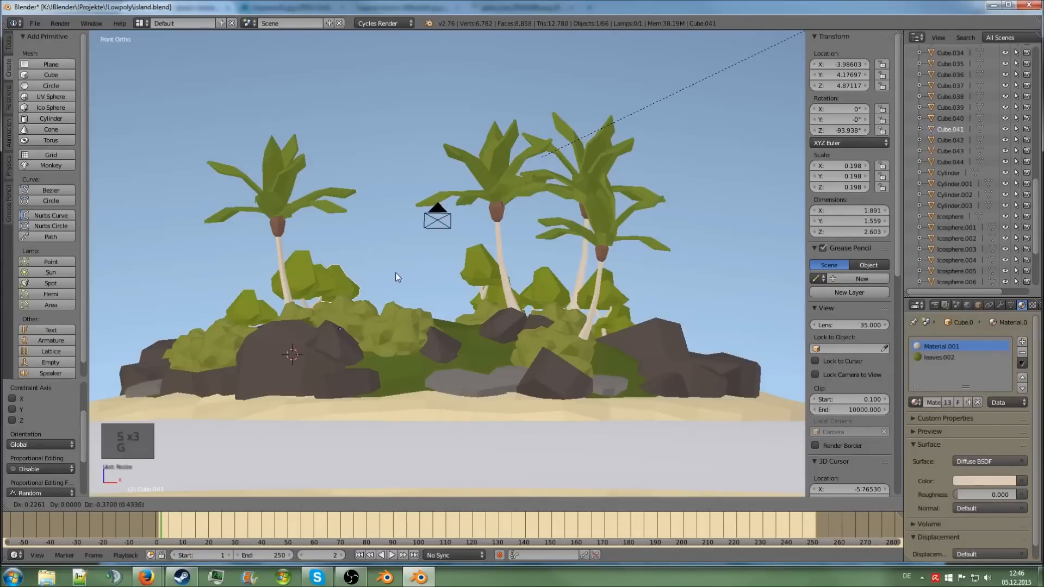
Scale the tree at the inner edge of the palm group to about 0.217 and nudge the tree between the palm trunks.
right_click(482, 269)
key("s")
left_click(547, 286)
right_click(550, 289)
key("g")
left_click(558, 295)
Scale the tree behind the foremost palm's trunk to about 0.268 and move it to about X 5.627, Z 4.223.
right_click(599, 289)
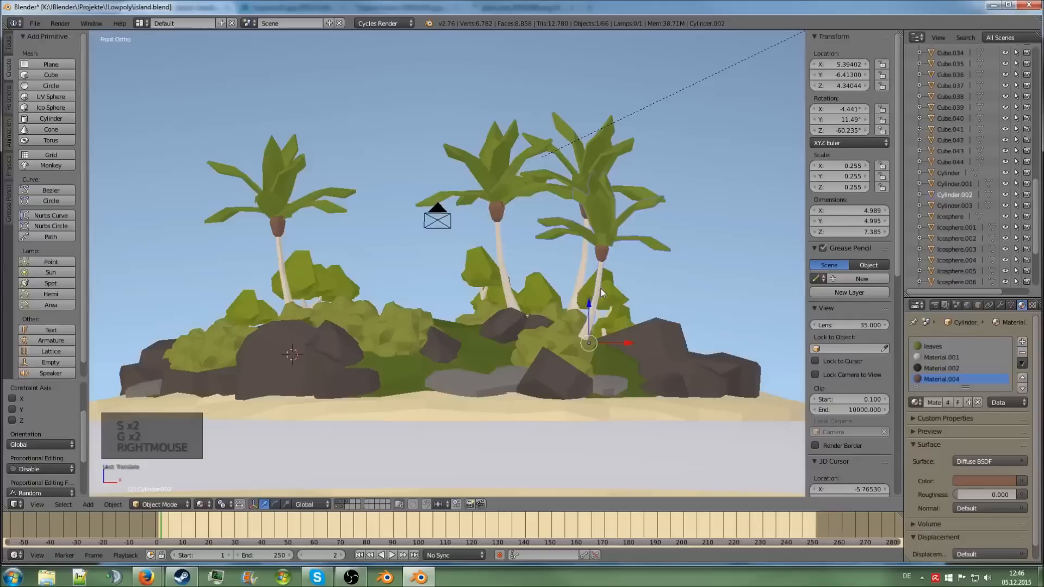
key("g")
left_click(606, 290)
key("s")
left_click(634, 290)
key("g")
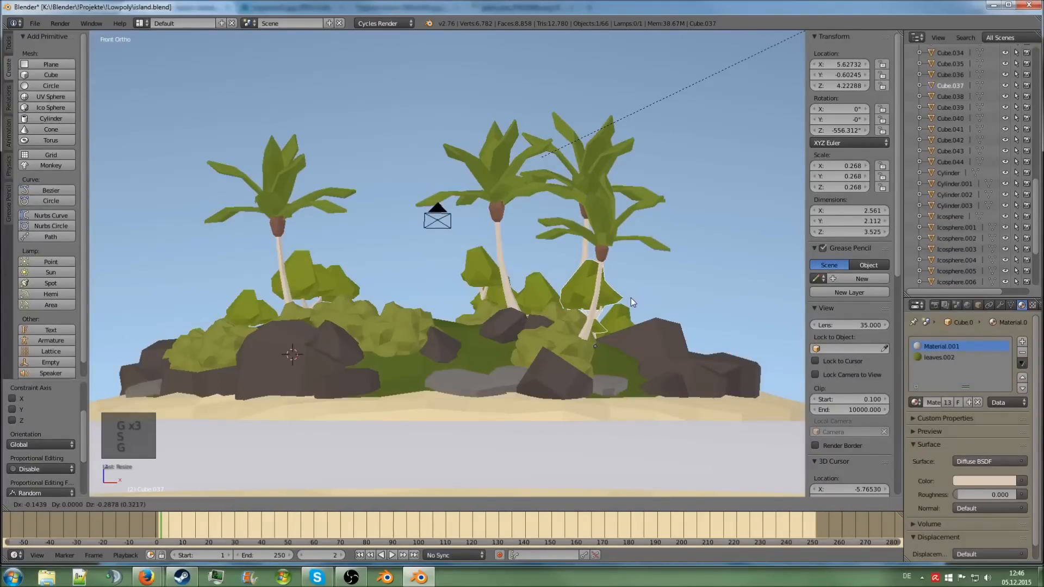
left_click(633, 299)
Scale the tree at the inner edge of the palm group down to about 0.201 and deselect it.
right_click(486, 282)
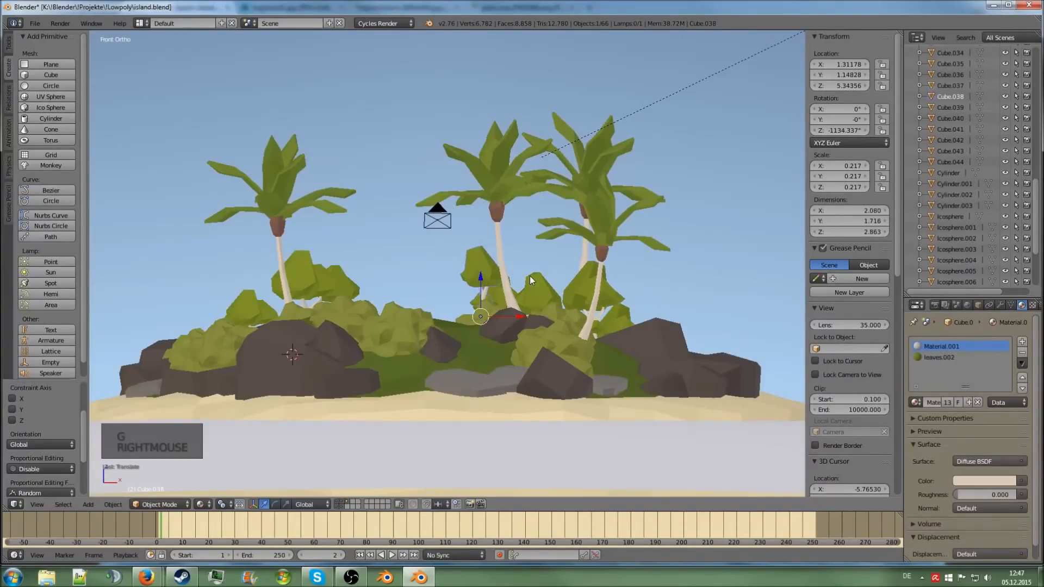
scroll(496, 281, "down", 3)
key("s")
key("s")
key("s")
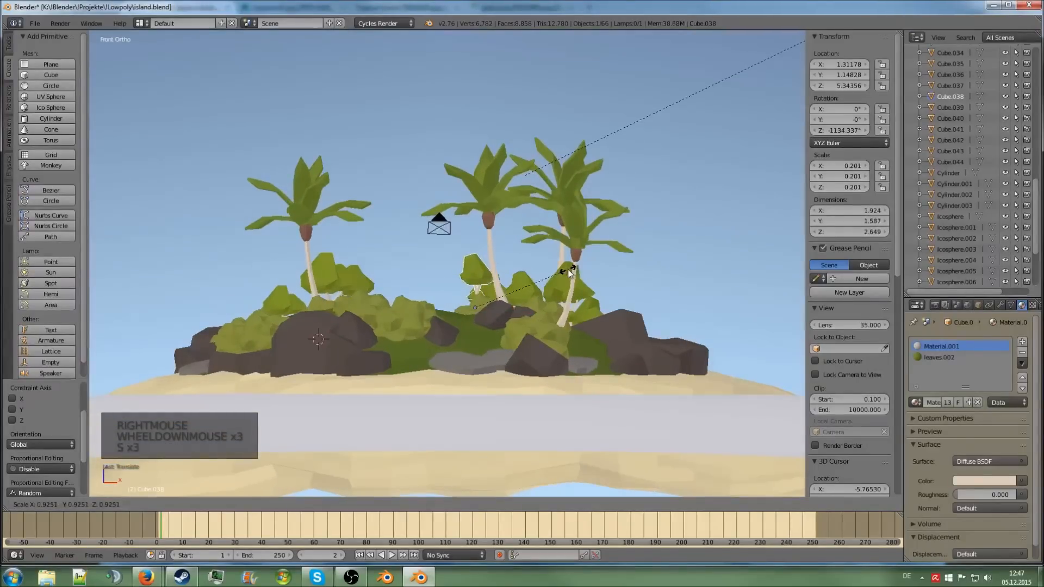
left_click(568, 270)
key("a")
Raise the tree between the palm trunks to about X 3.633, Z 5.258.
scroll(547, 271, "down", 1)
scroll(546, 272, "up", 4)
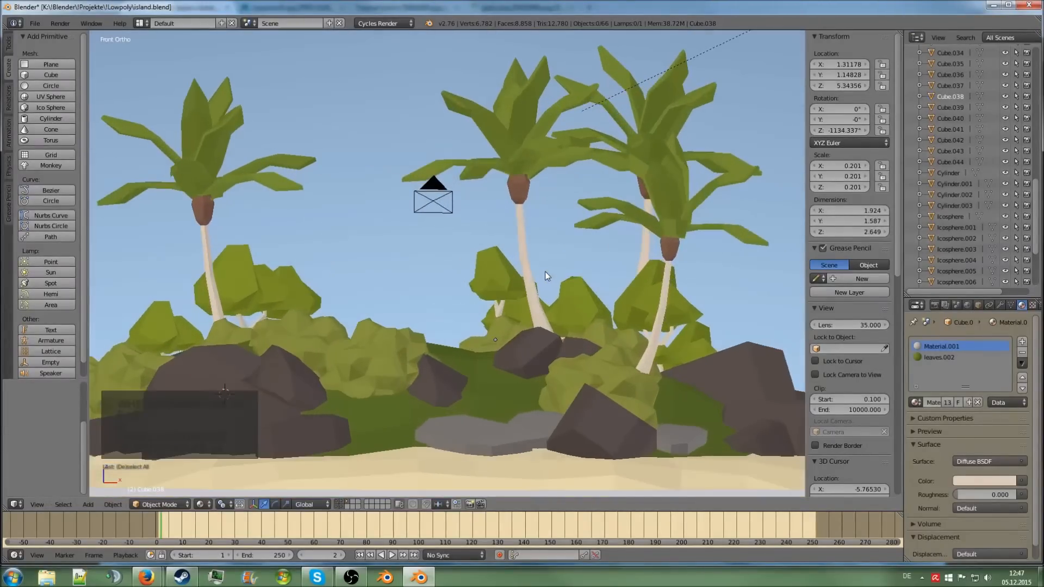
right_click(568, 305)
key("g")
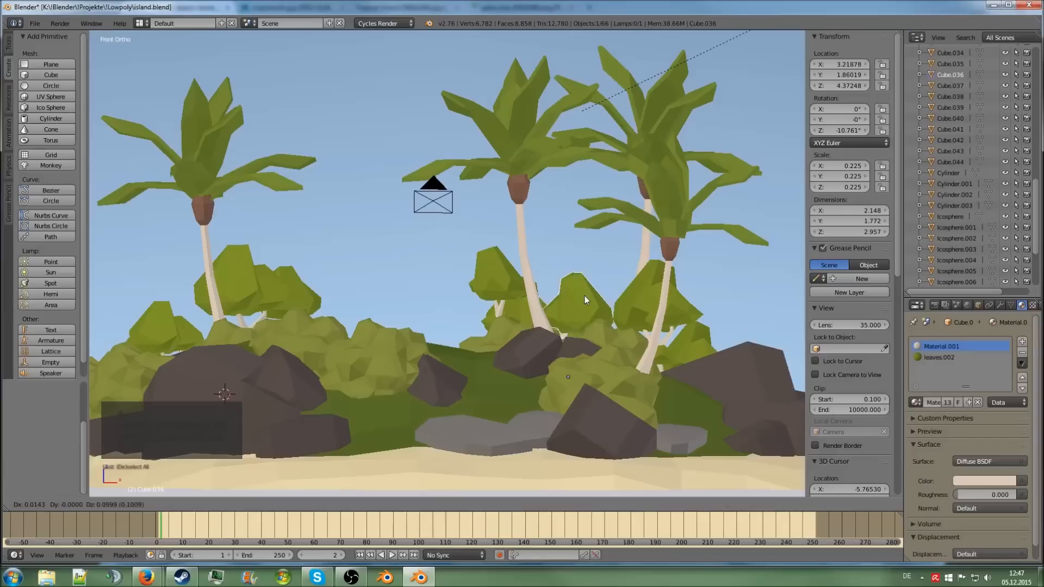
left_click(600, 273)
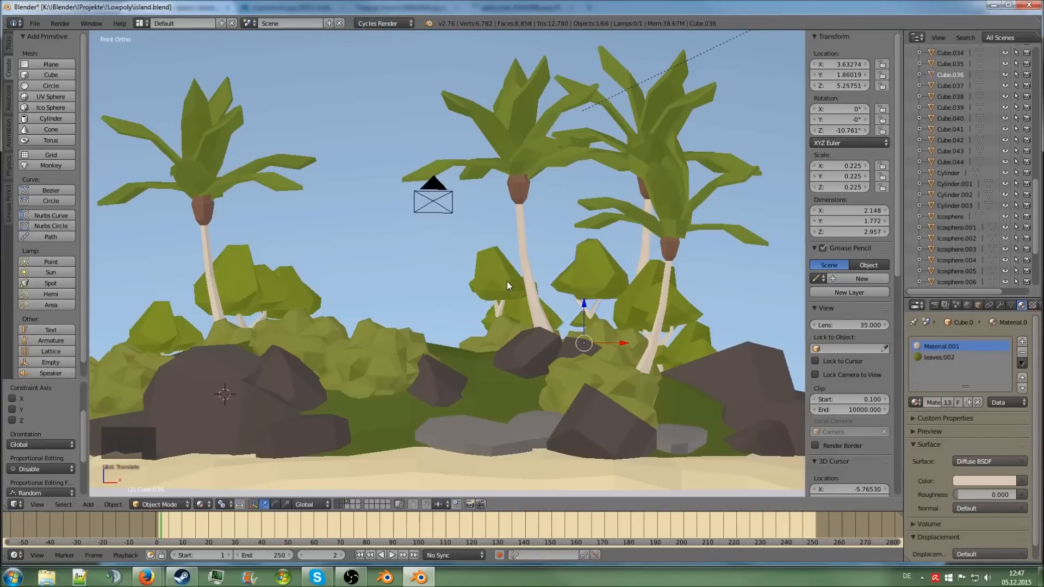
Move the tree at the palm group's inner edge to about X 2.839, Z 4.430, behind the palm trunk, and deselect it.
right_click(507, 282)
key("g")
left_click(565, 316)
scroll(566, 315, "down", 5)
key("a")
scroll(560, 313, "down", 3)
scroll(552, 314, "up", 1)
scroll(547, 312, "up", 2)
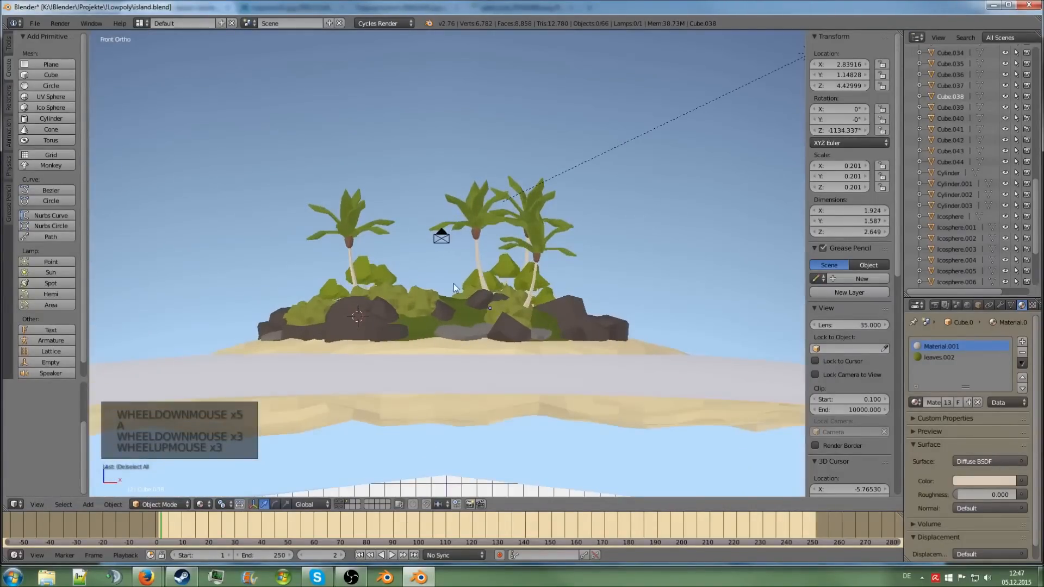
Duplicate the tree beside the lone palm and place the copy in the gap before the palm group at about X 0.330.
scroll(353, 294, "up", 4)
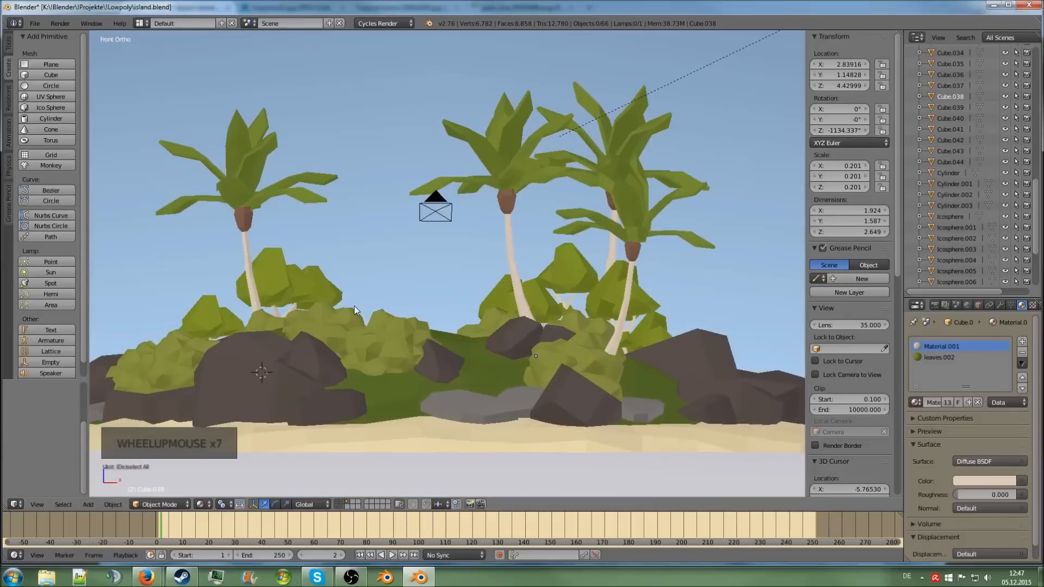
right_click(320, 285)
key("shift+d")
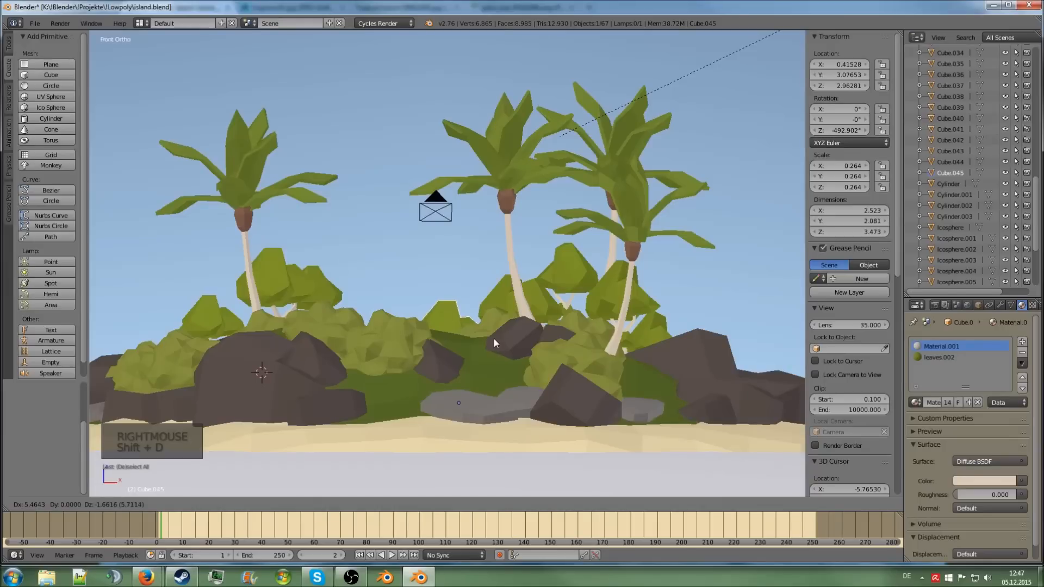
left_click(492, 338)
Move the new tree copy toward the island's far edge at about Y 7.858 and raise it to about Z 4.467.
key("KP_7")
left_click_drag(455, 142, 459, 42)
scroll(460, 400, "down", 3)
middle_click_drag(460, 400, 599, 138)
left_click_drag(316, 364, 319, 311)
Scale the new tree to about 0.186, move it to about X -2.120, Z 3.830 behind the bushes, and deselect it.
key("s")
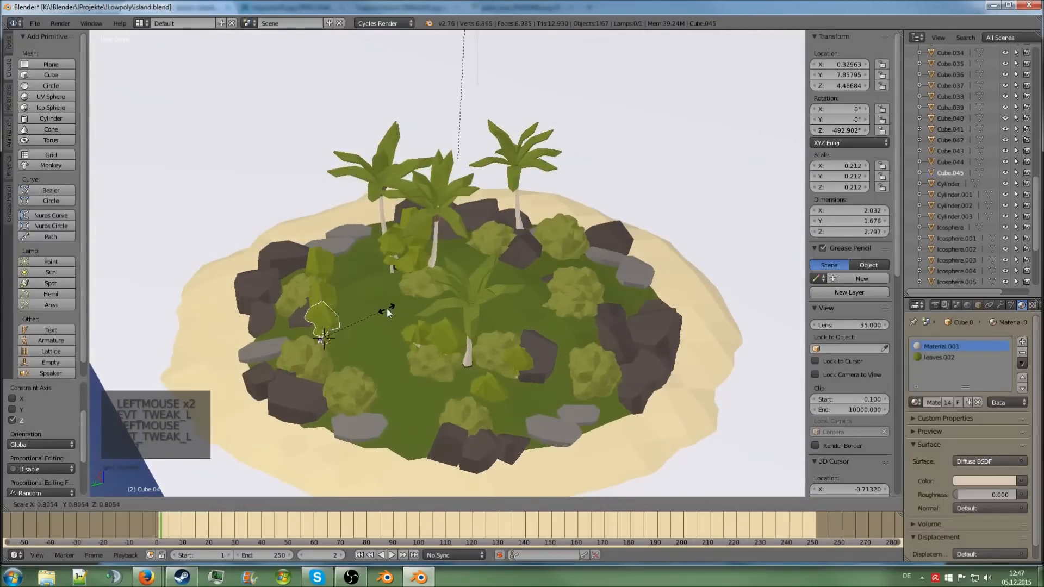
left_click(378, 309)
key("KP_0")
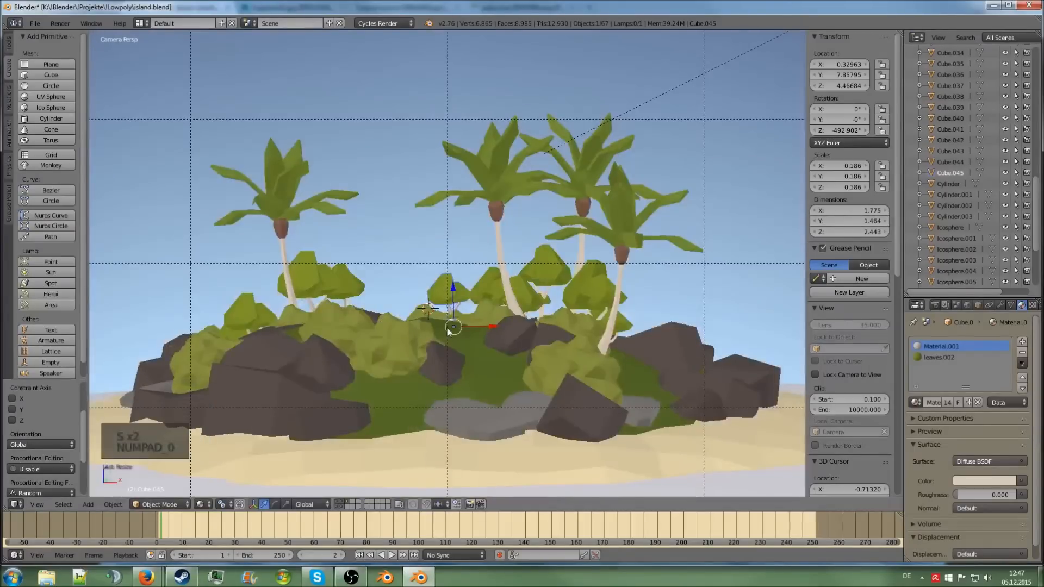
key("g")
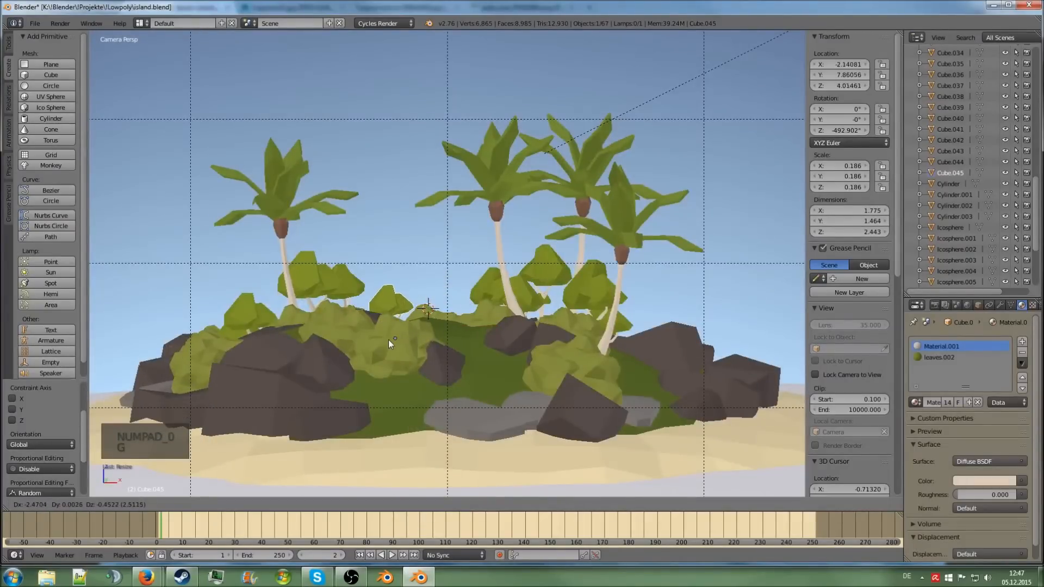
left_click(389, 344)
key("a")
scroll(397, 348, "down", 3)
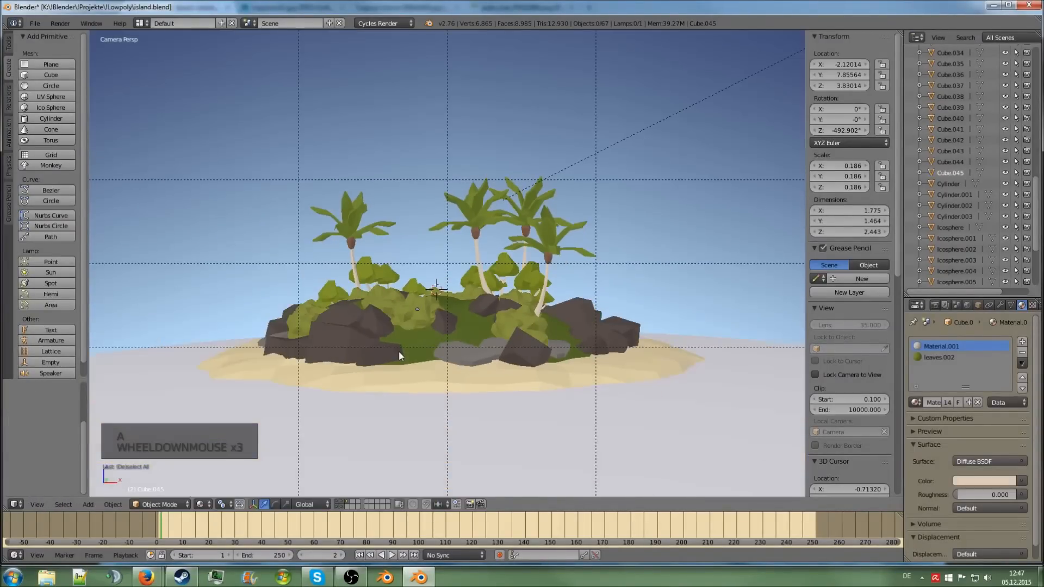
Render the camera view to check the tree arrangement and close the render.
key("F12")
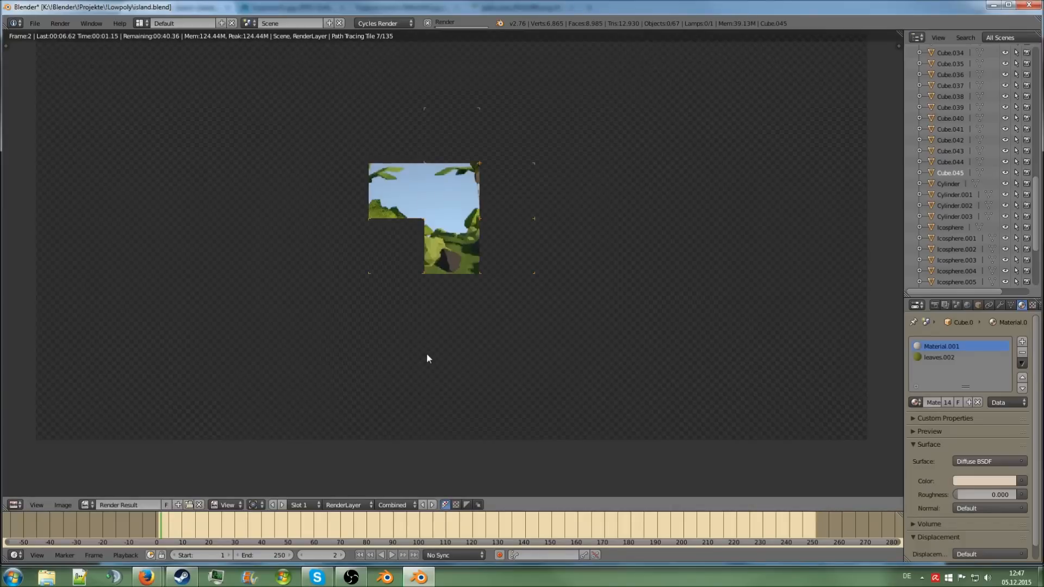
middle_click_drag(434, 308, 433, 327)
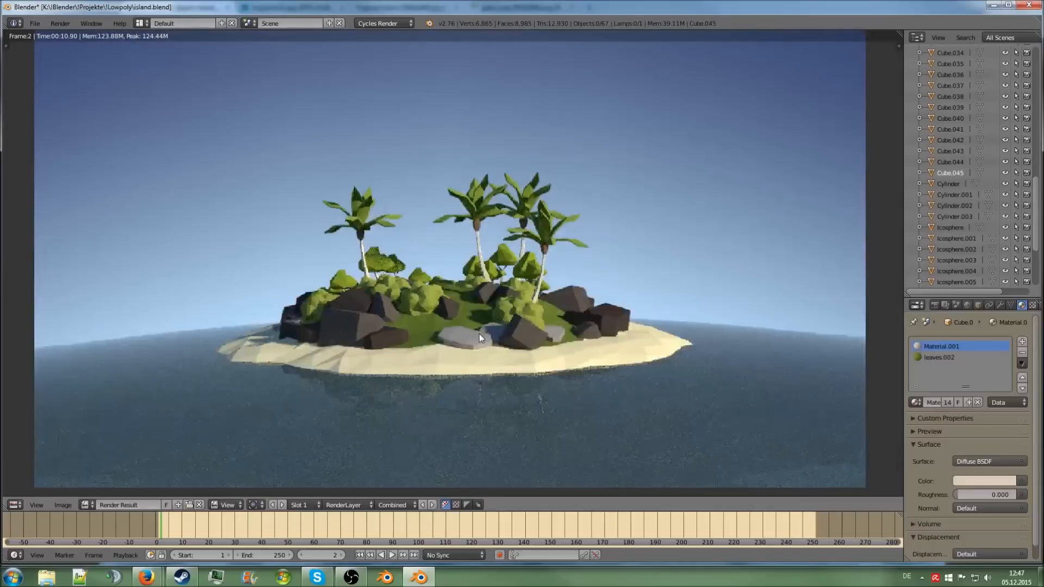
key("Escape")
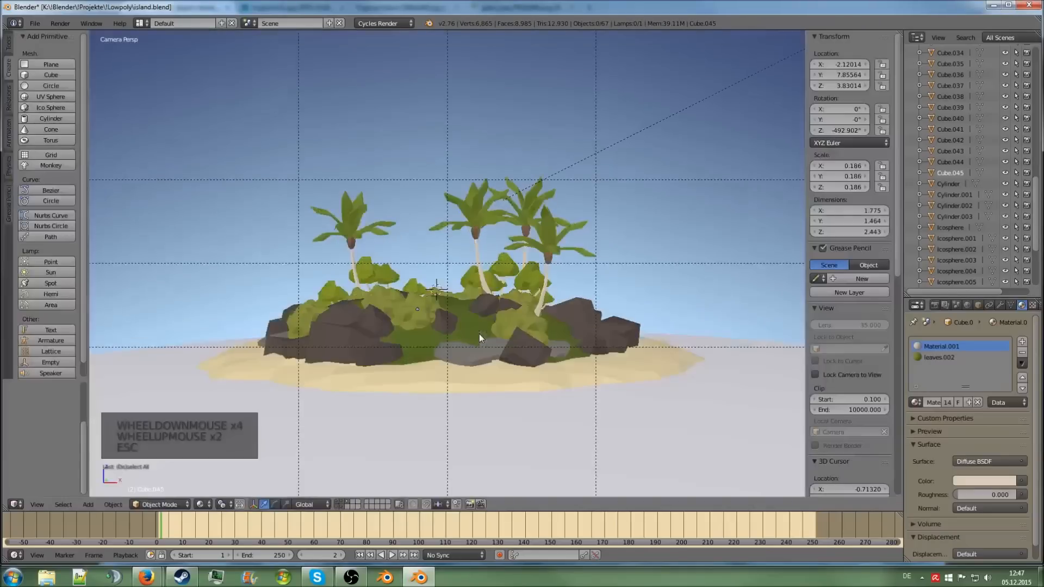
Look at the world settings and switch to the Compositing screen layout.
left_click(968, 305)
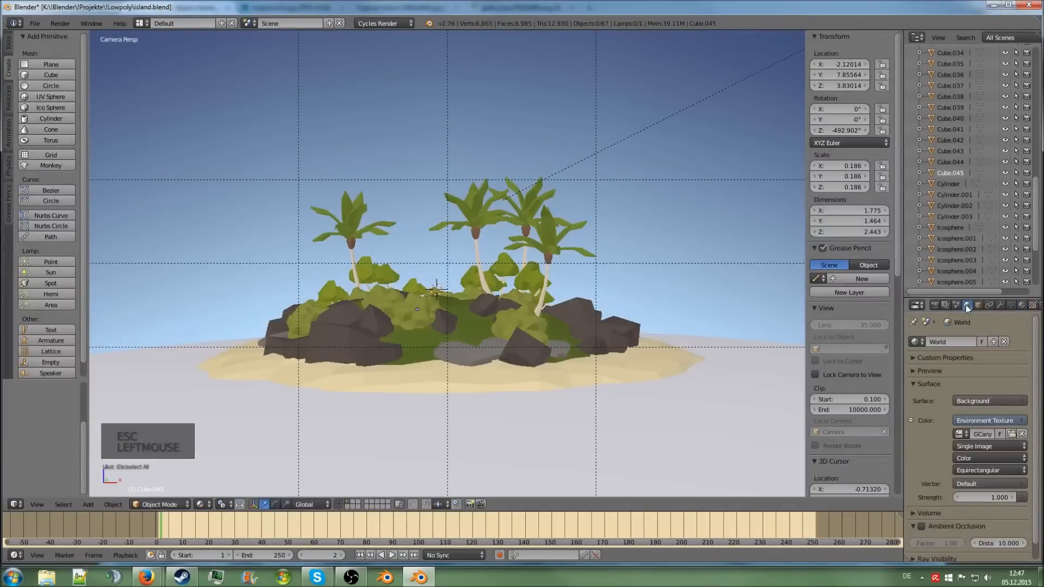
left_click(1021, 305)
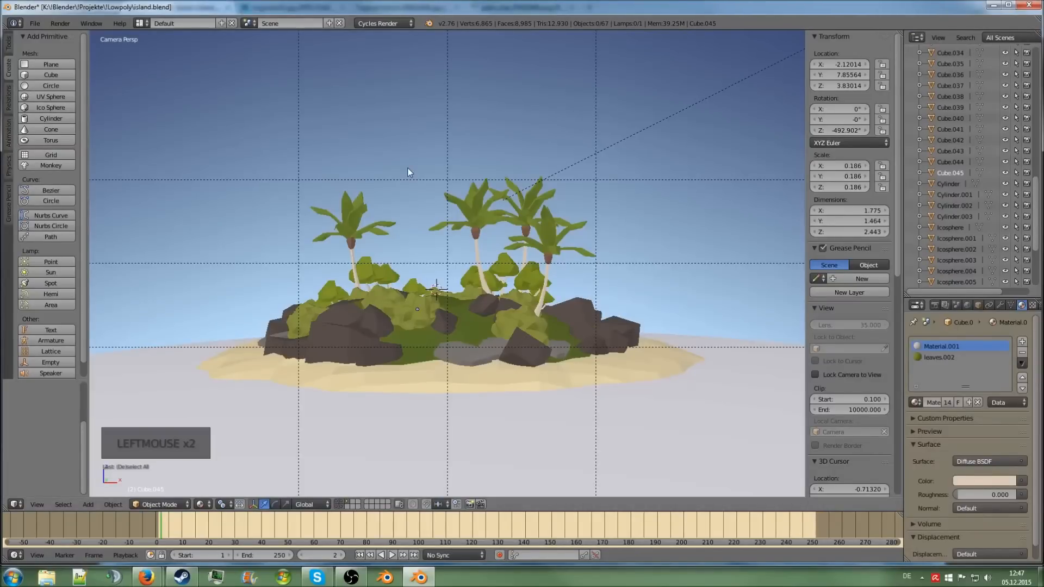
key("ctrl+Left")
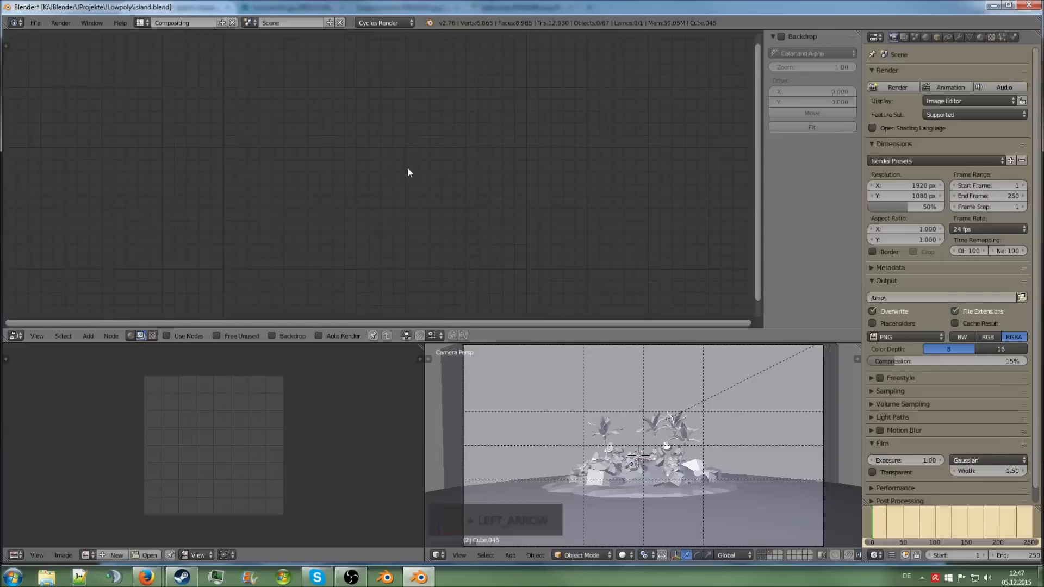
key("ctrl+Left")
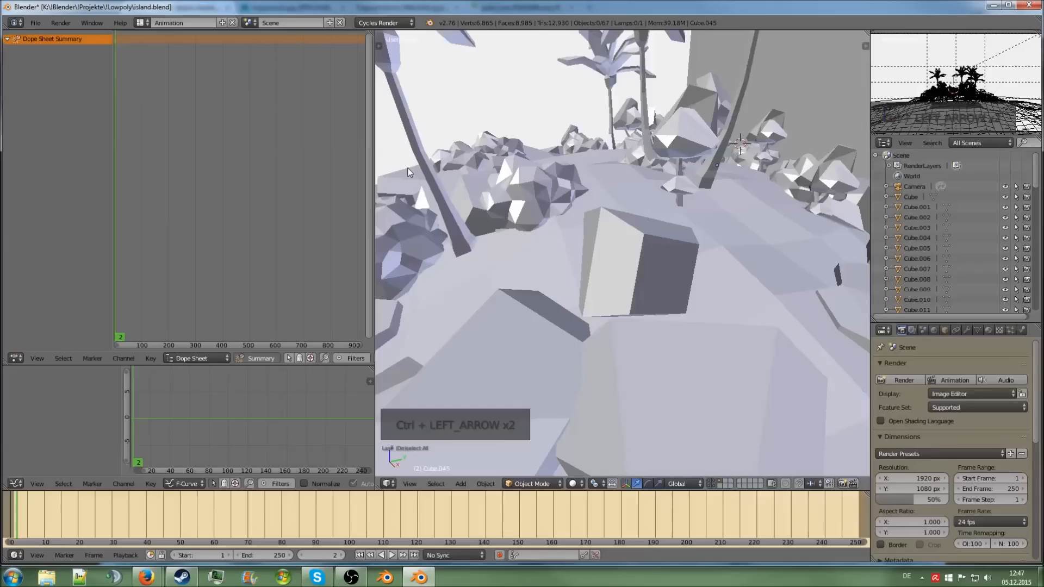
key("ctrl+Right")
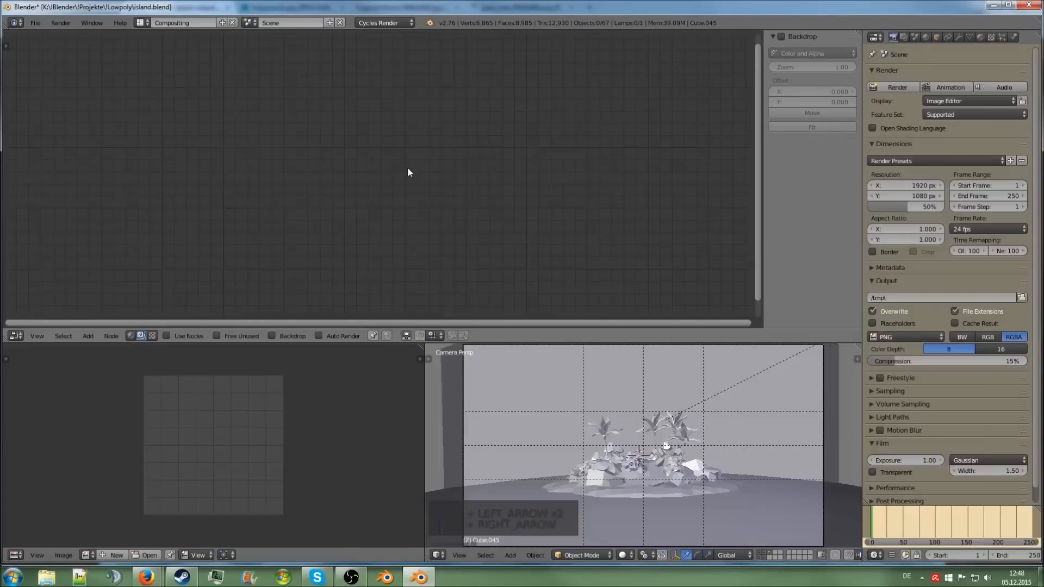
scroll(402, 185, "down", 2)
scroll(359, 240, "up", 3)
key("ctrl+Right")
key("ctrl+Left")
key("ctrl+Right")
key("ctrl+Left")
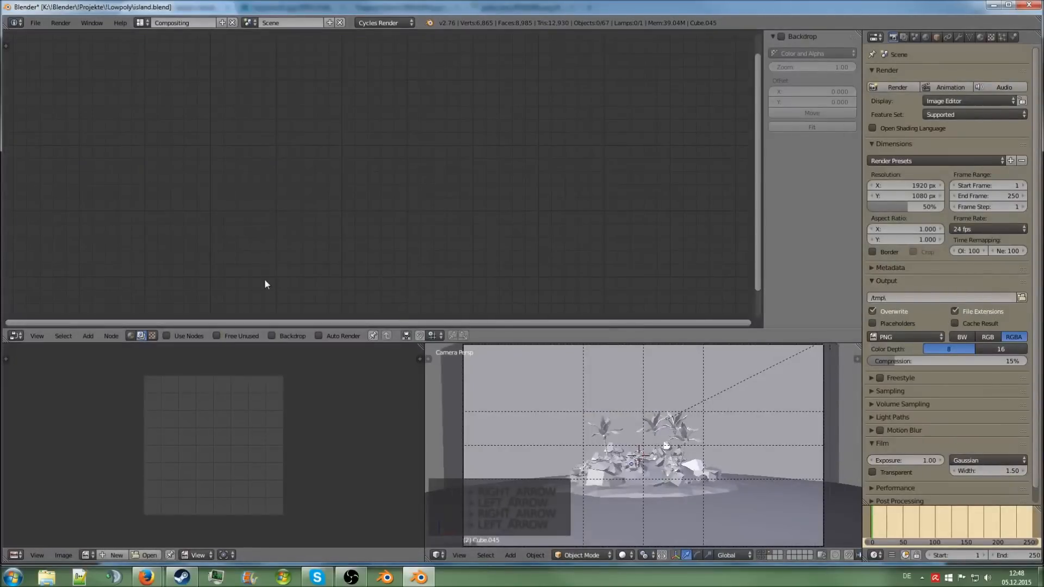
left_click(184, 335)
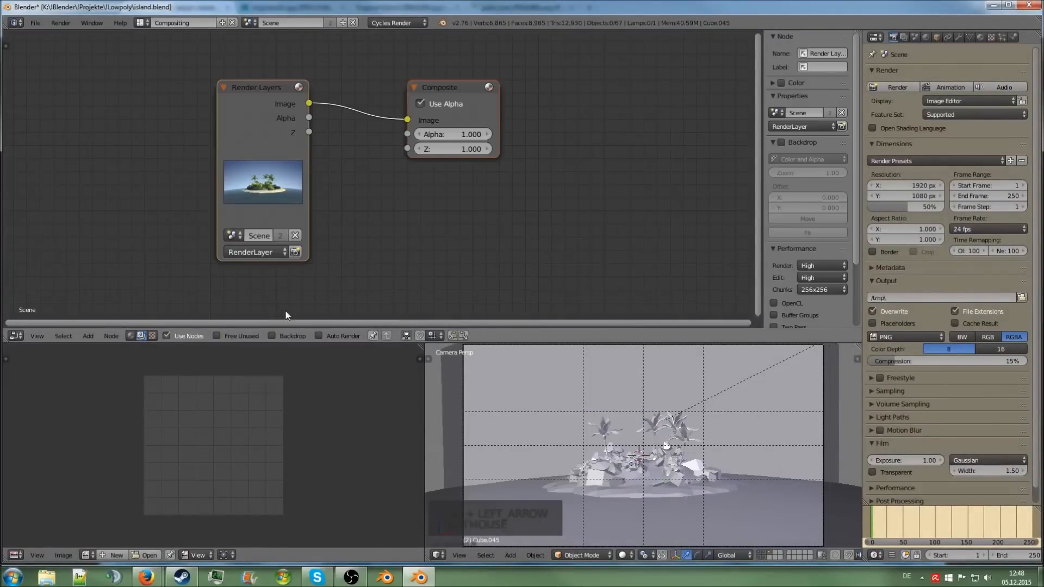
mouse_move(278, 127)
left_mouse_down()
mouse_move(410, 125)
mouse_move(281, 119)
left_mouse_up()
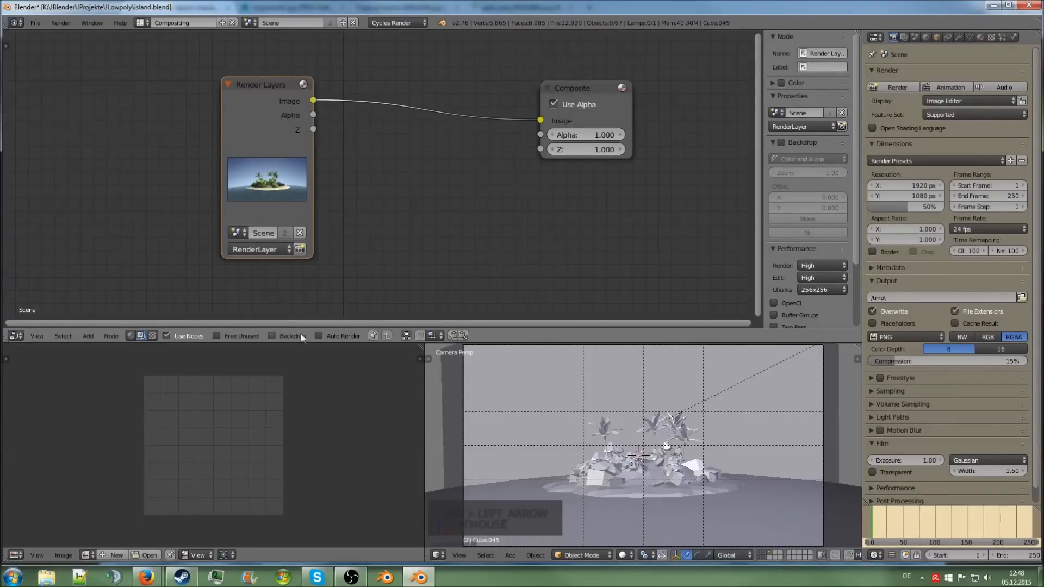
left_click(179, 336)
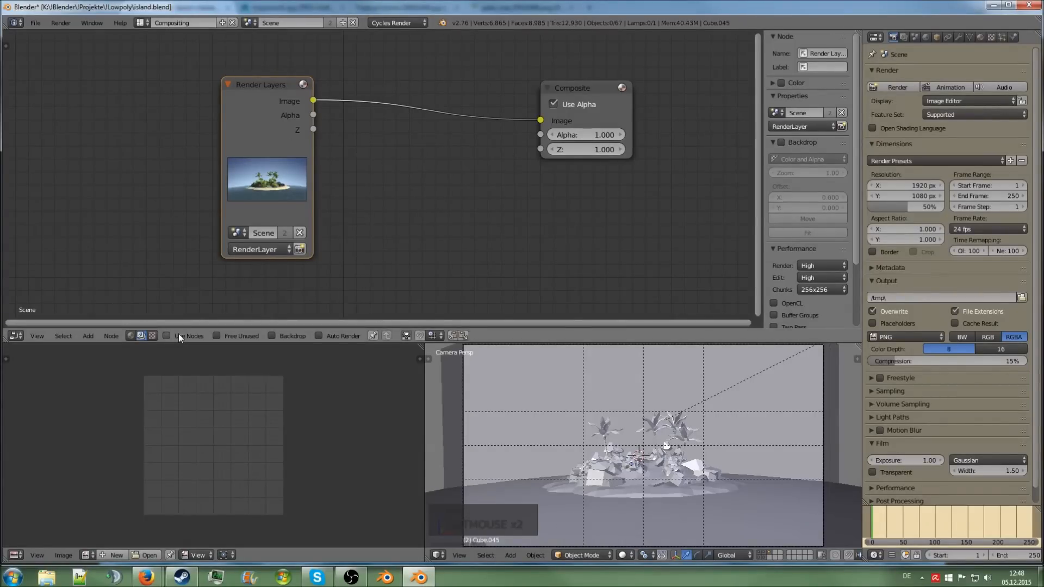
Show the world's shader nodes and move the World Output and Background nodes away from the Environment Texture to make room.
left_click(131, 336)
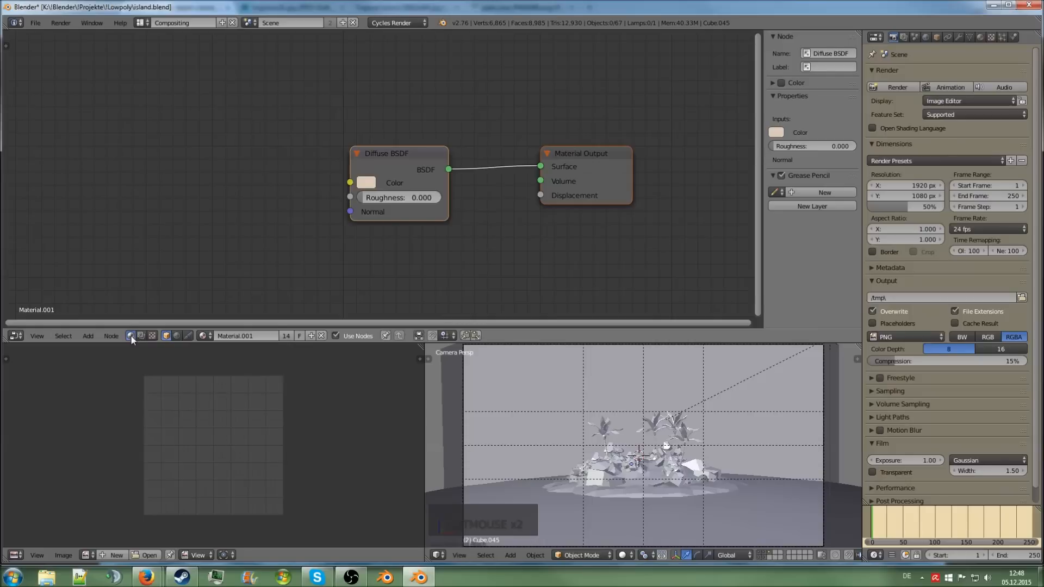
left_click(177, 335)
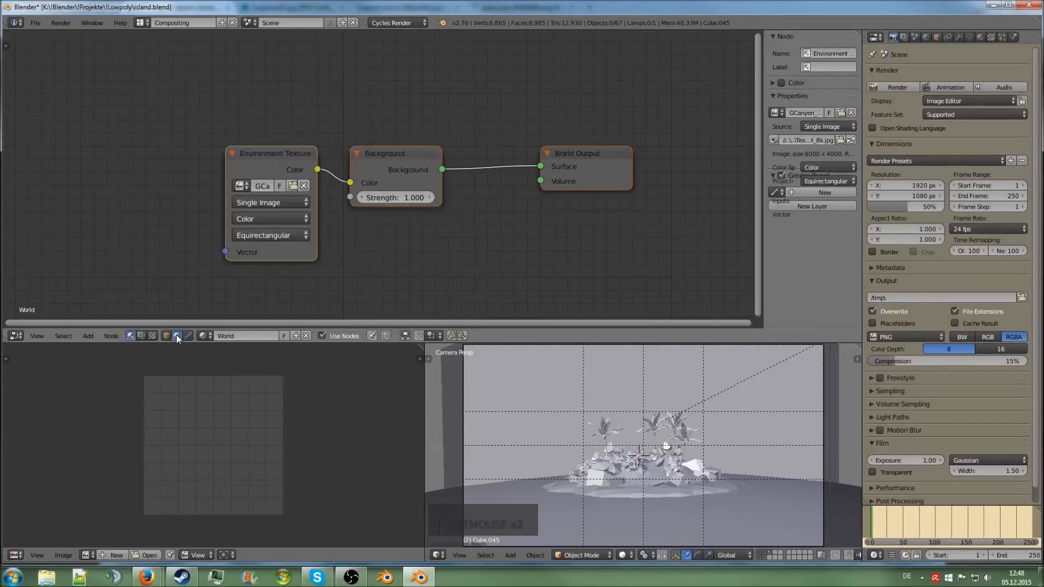
scroll(384, 270, "up", 3)
middle_click_drag(594, 215, 446, 200)
left_click_drag(533, 136, 694, 130)
left_click(349, 135)
left_click_drag(349, 136, 545, 120)
middle_click_drag(395, 198, 483, 217)
Add a Math node between the Environment Texture and Background nodes and duplicate it.
key("shift+a")
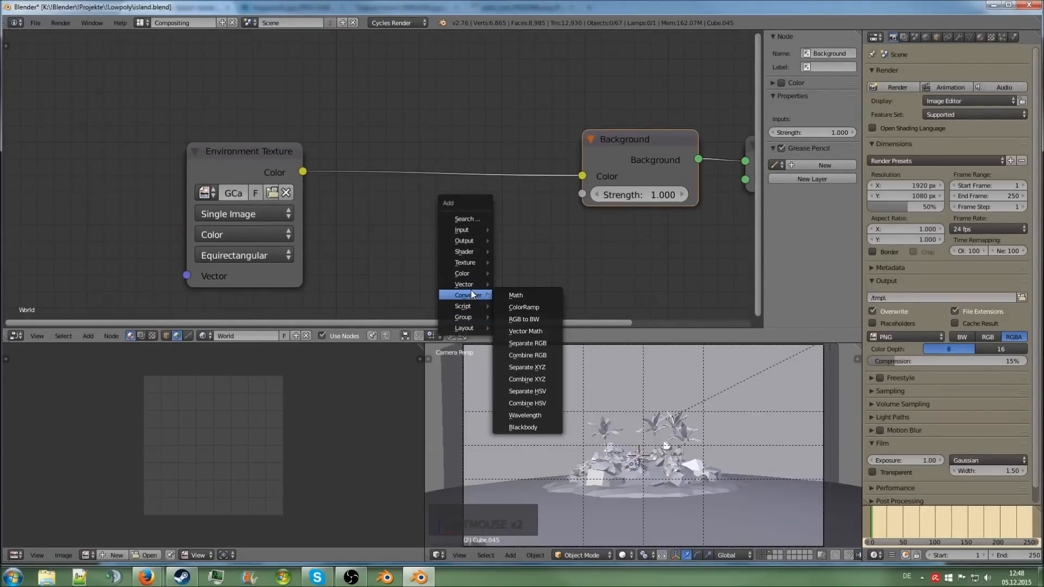
mouse_move(471, 294)
left_click(523, 295)
left_click(423, 242)
key("shift+d")
left_click(533, 234)
Move the Environment Texture node away from the Math nodes and arrange the two Add nodes side by side.
middle_click_drag(396, 207, 475, 161)
left_click_drag(286, 92, 186, 74)
left_click(312, 110)
left_click_drag(313, 110, 192, 74)
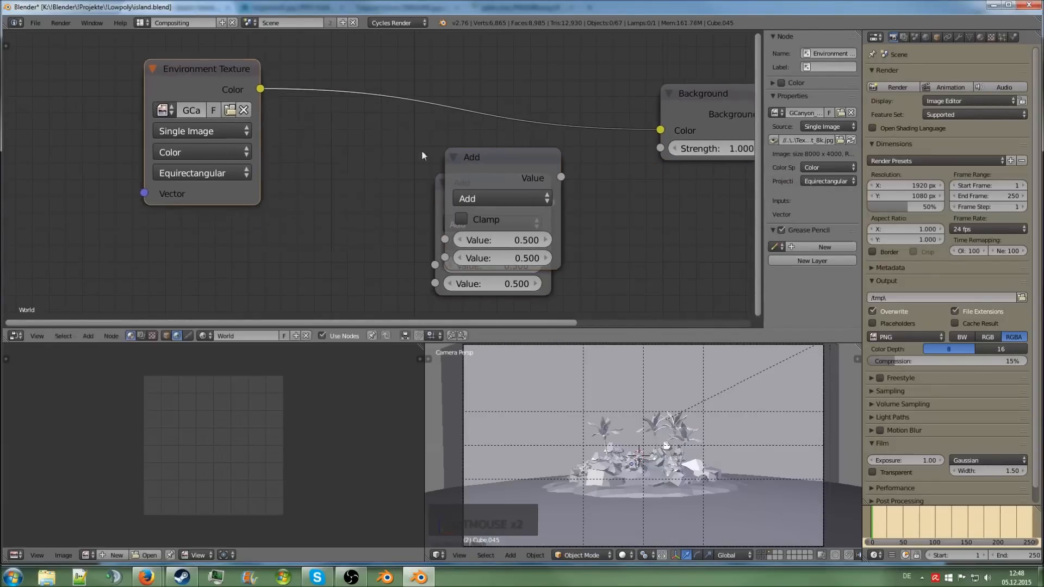
left_click_drag(485, 167, 560, 177)
left_click_drag(486, 207, 395, 188)
Set the first Add node's second value to 1.000 and link it between the Environment Texture's Color and the second Math node.
left_click(414, 248)
type("1")
key("Return")
left_click_drag(261, 90, 345, 248)
middle_click_drag(478, 255, 415, 262)
left_click_drag(403, 194, 456, 257)
Set the second Math node to Multiply with a value of 0.5 and link its output to the Background's Strength.
left_click(493, 214)
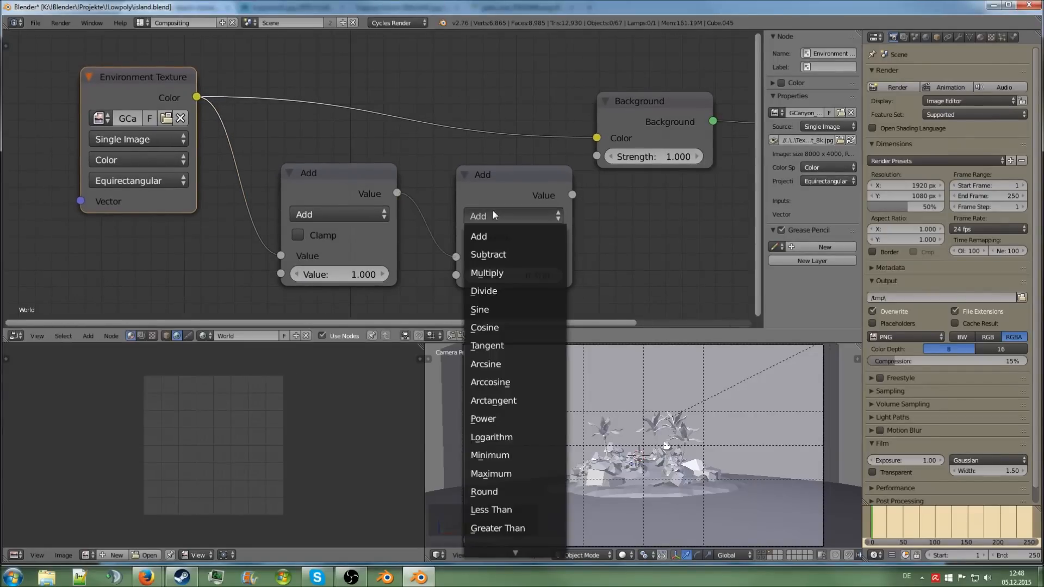
left_click(519, 275)
left_click(525, 277)
type("0.5")
key("Return")
left_click_drag(572, 195, 593, 161)
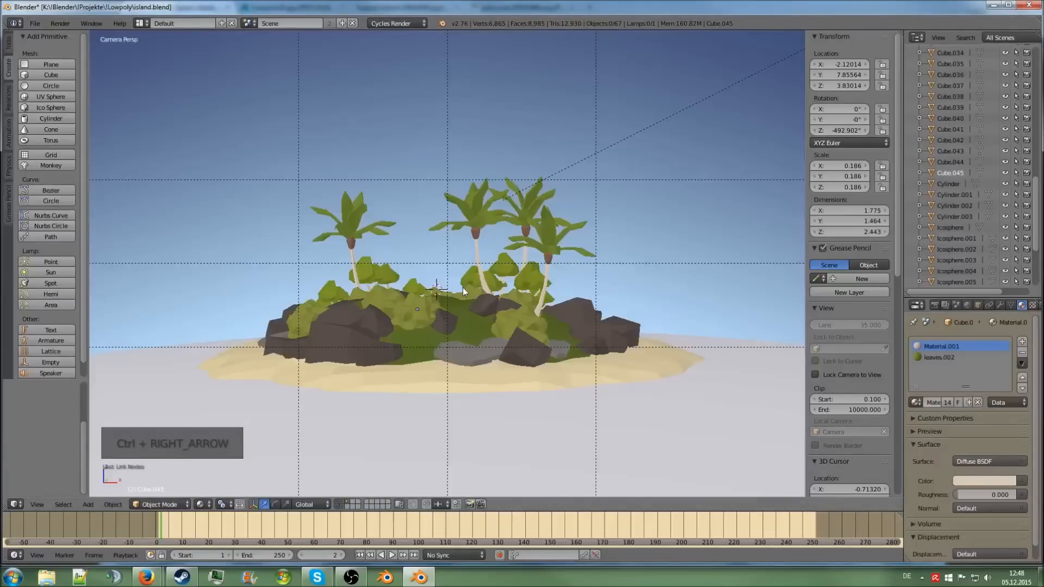
Render the camera view to check the new world lighting and close the render.
key("F12")
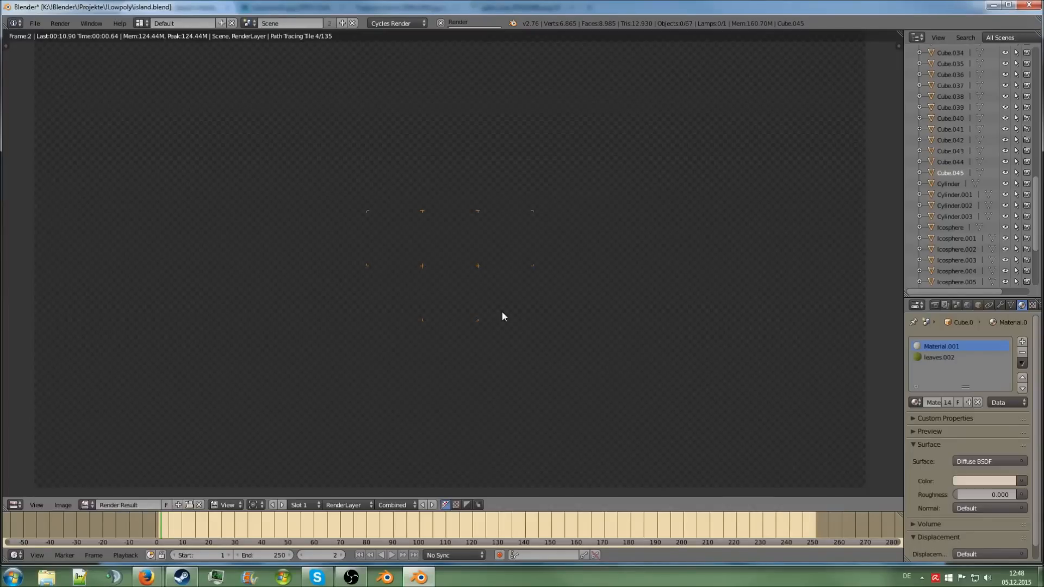
key("Escape")
key("F12")
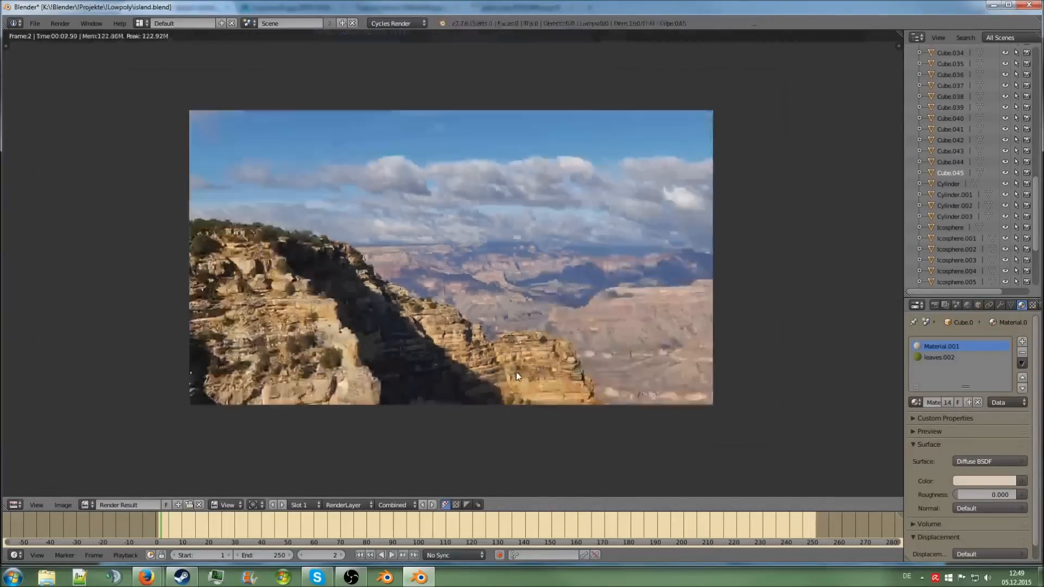
scroll(517, 372, "up", 2)
key("Escape")
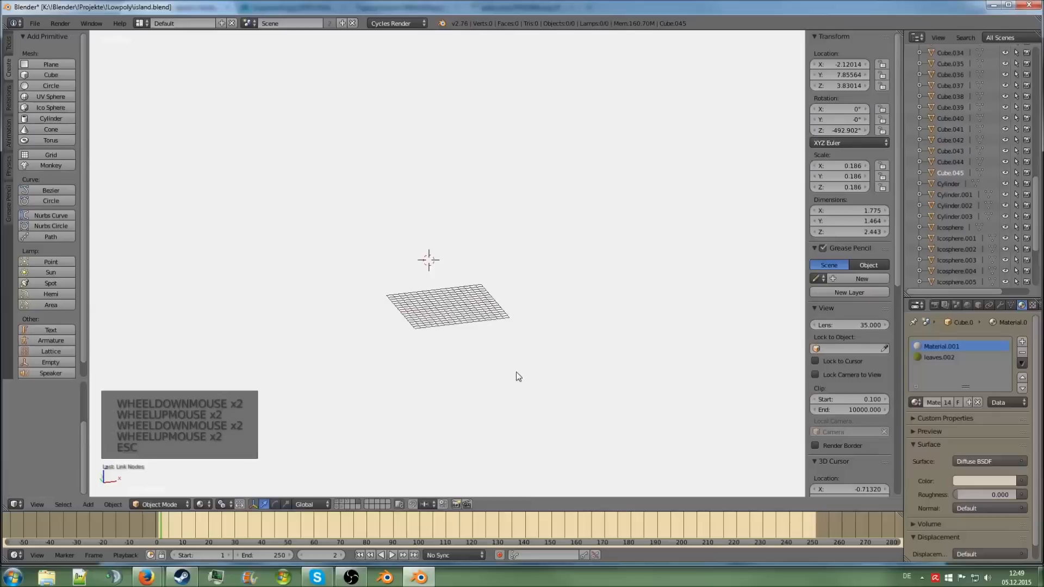
Display all the layers containing the backdrop, rocks, trees, island, water and sun lamp.
left_click(346, 502)
left_click(341, 503, "shift")
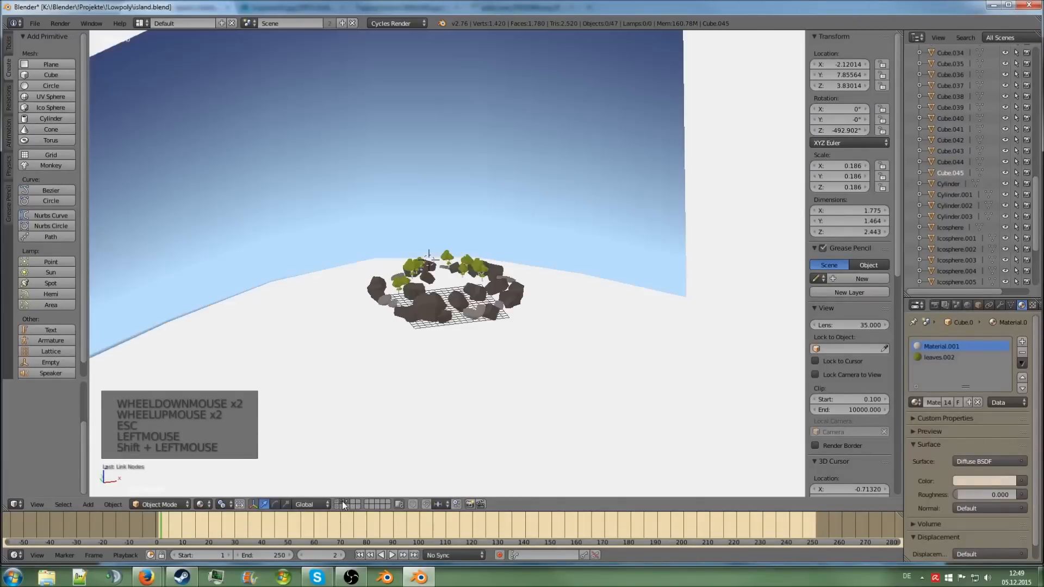
left_click(335, 506, "shift")
left_click(333, 505, "shift")
left_click(333, 506, "shift")
left_click(335, 507, "shift")
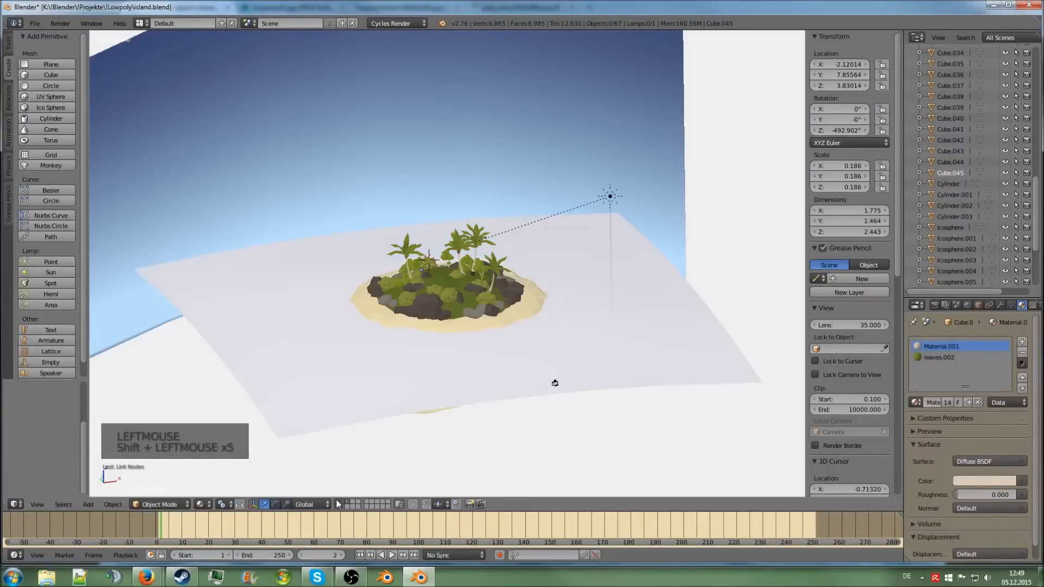
Select the sun lamp and rotate it in top view to about -101.736° around Z.
scroll(355, 405, "down", 1)
scroll(354, 406, "down", 3)
middle_click_drag(354, 406, 387, 419)
key("KP_0")
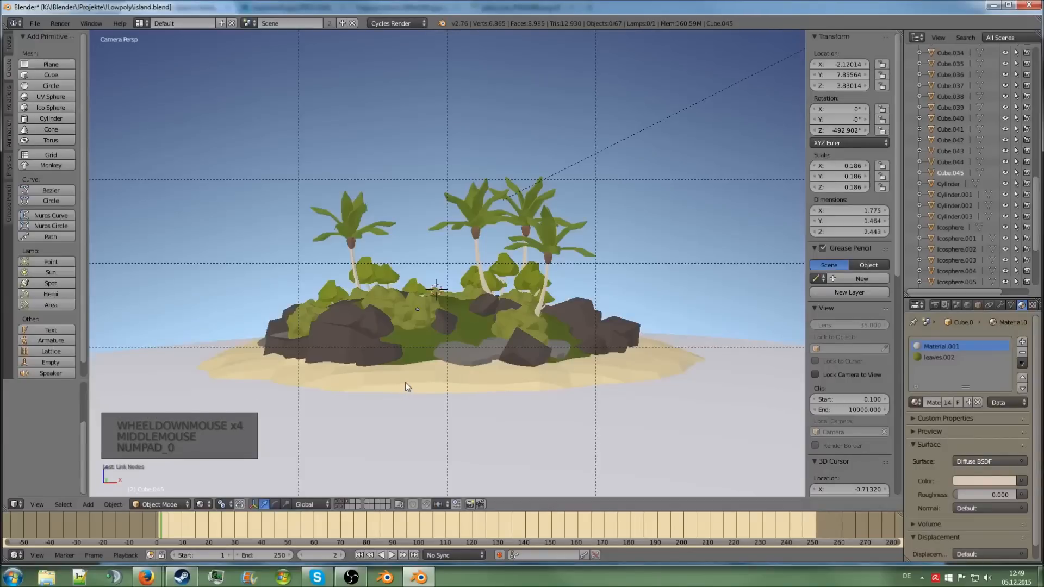
scroll(806, 357, "down", 3)
right_click(714, 111)
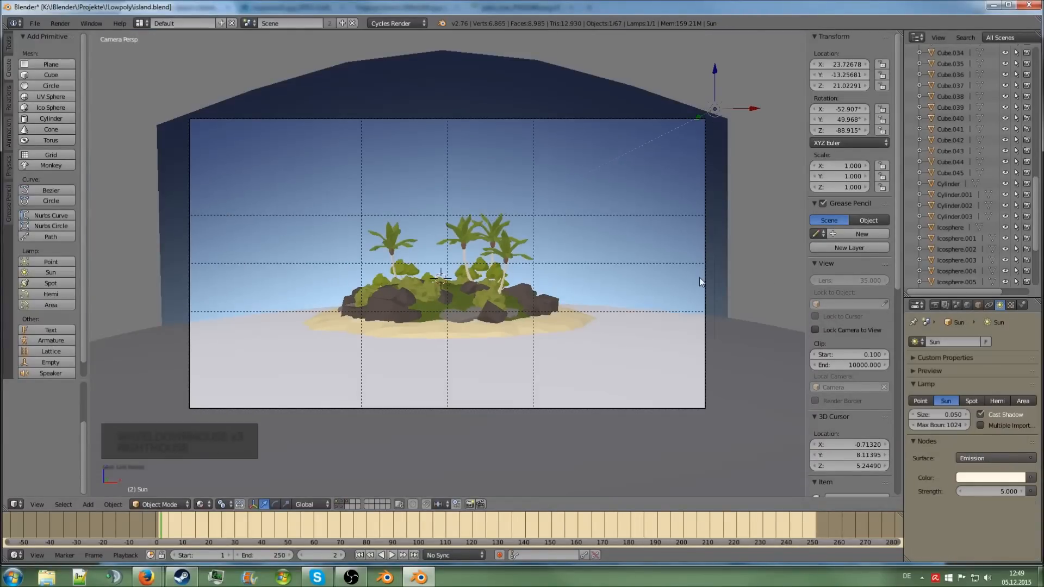
middle_click_drag(699, 278, 615, 369)
key("KP_7")
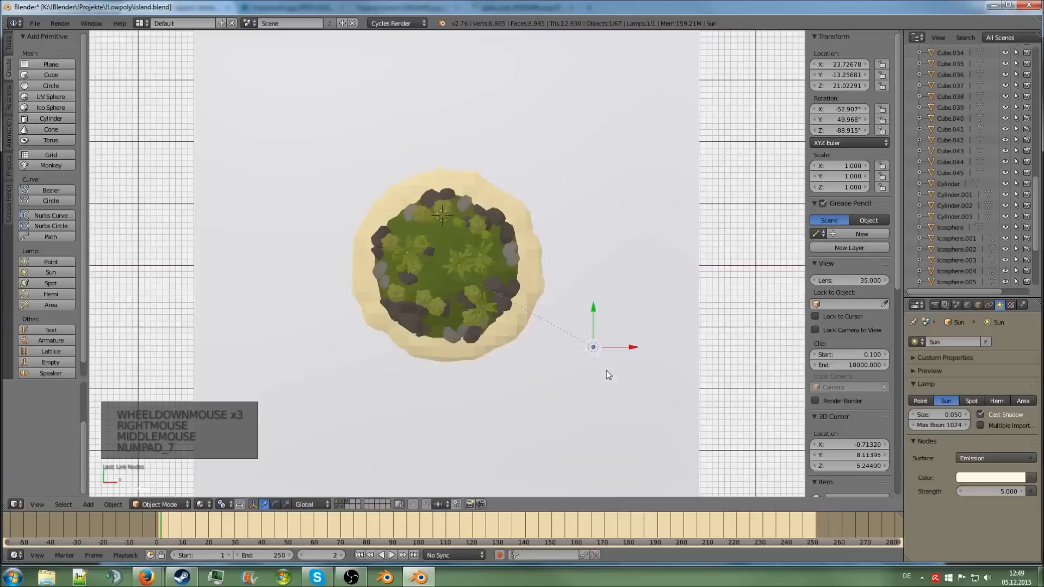
key("r")
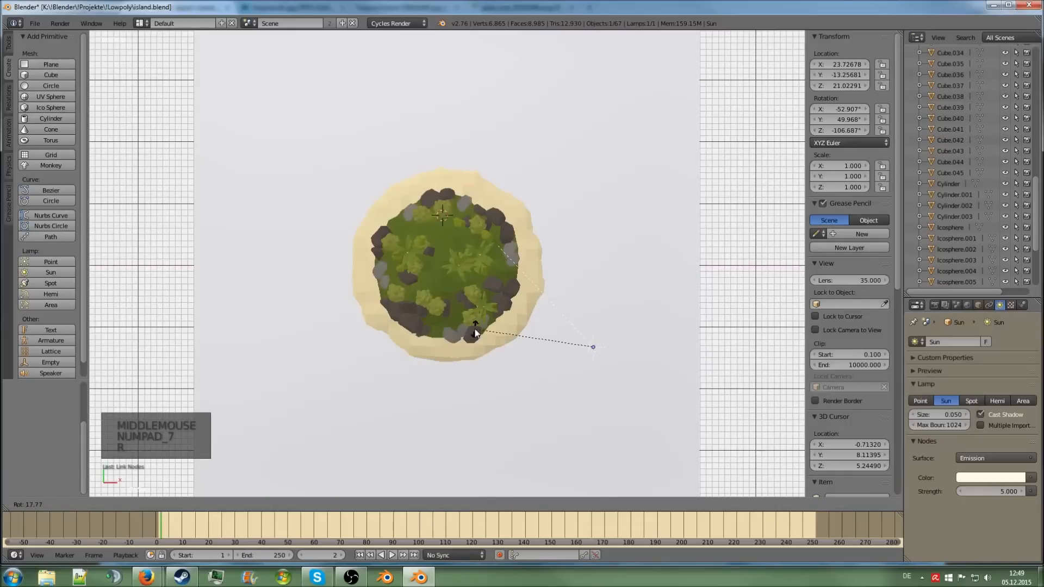
left_click(461, 336)
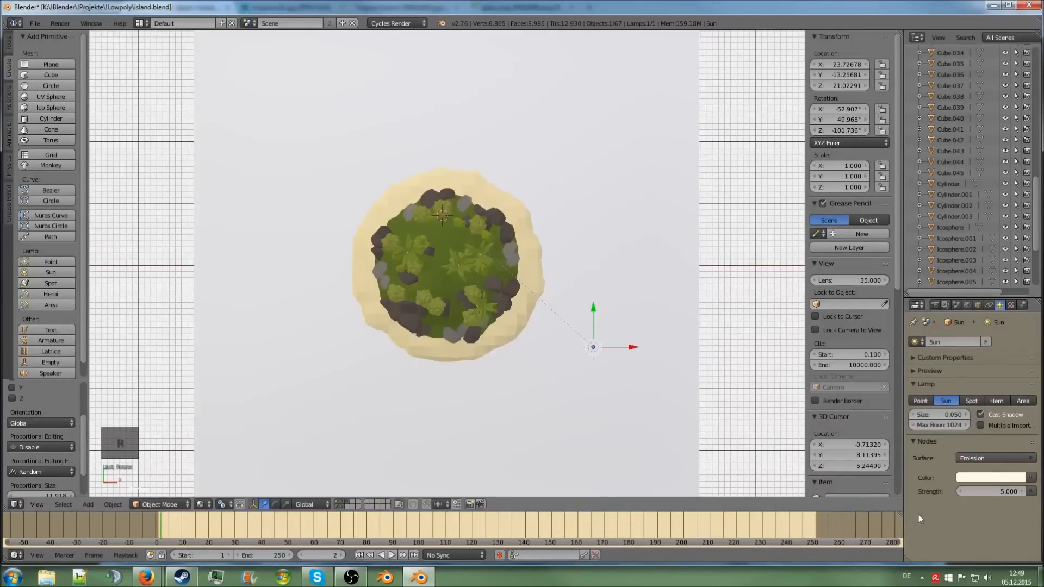
Set the sun lamp's strength to 6 and return to the camera view.
left_click(990, 491)
type("6")
key("KP_0")
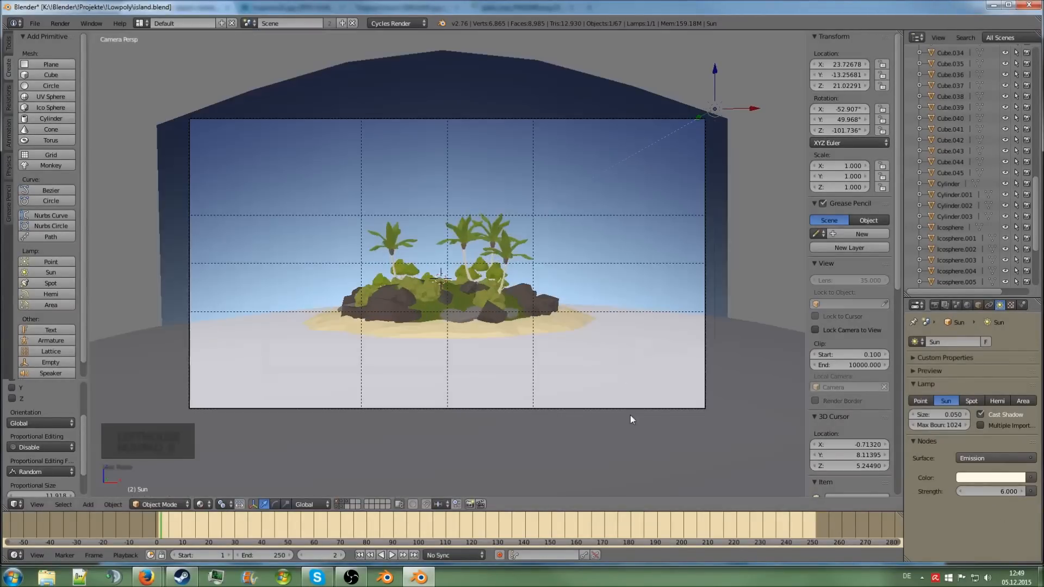
Render the camera view to check the stronger sun lamp and close the render.
key("F12")
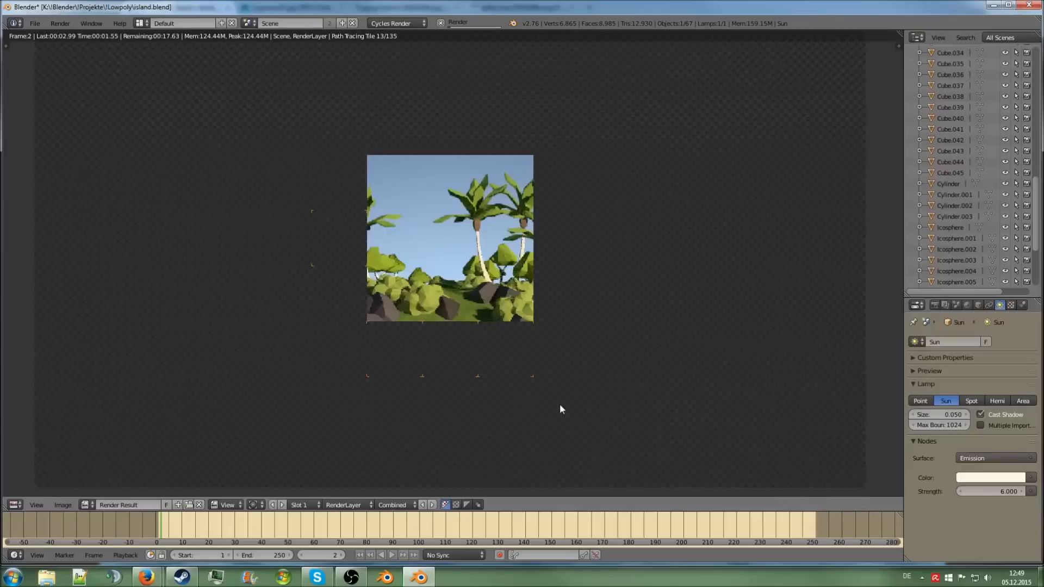
key("Escape")
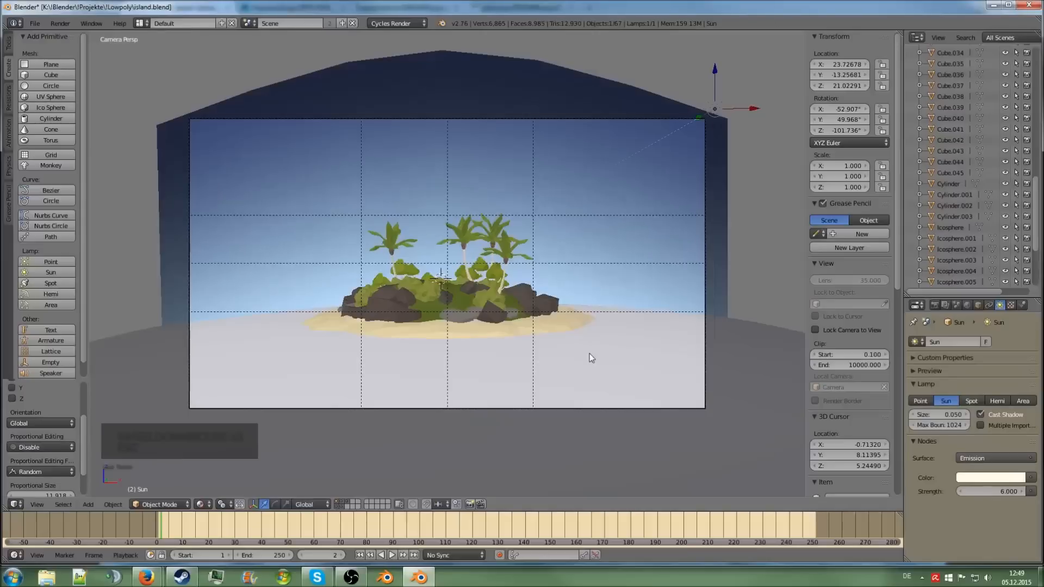
Select the water plane and set its Glass BSDF roughness to 0.004.
right_click(785, 435)
scroll(784, 435, "down", 3)
middle_click_drag(785, 436, 743, 442)
scroll(745, 444, "up", 5)
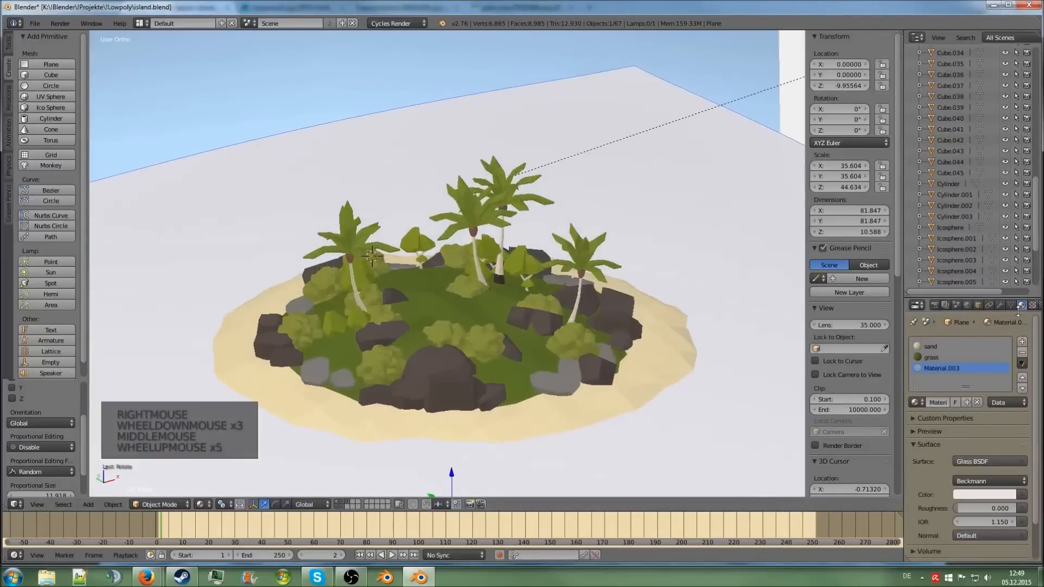
left_click(1032, 305)
left_click_drag(904, 321, 830, 318)
left_click(948, 305)
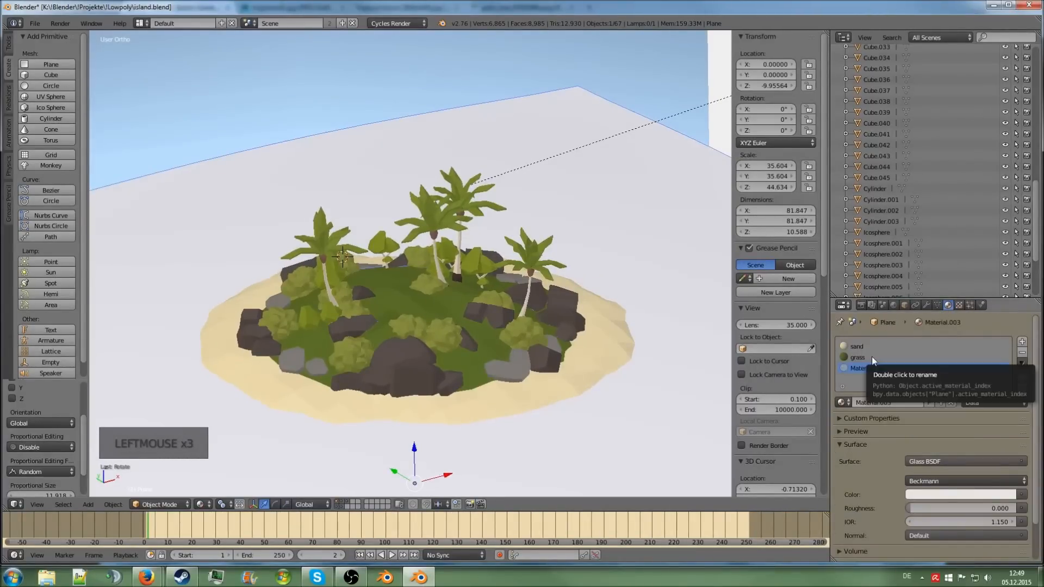
scroll(906, 461, "down", 7)
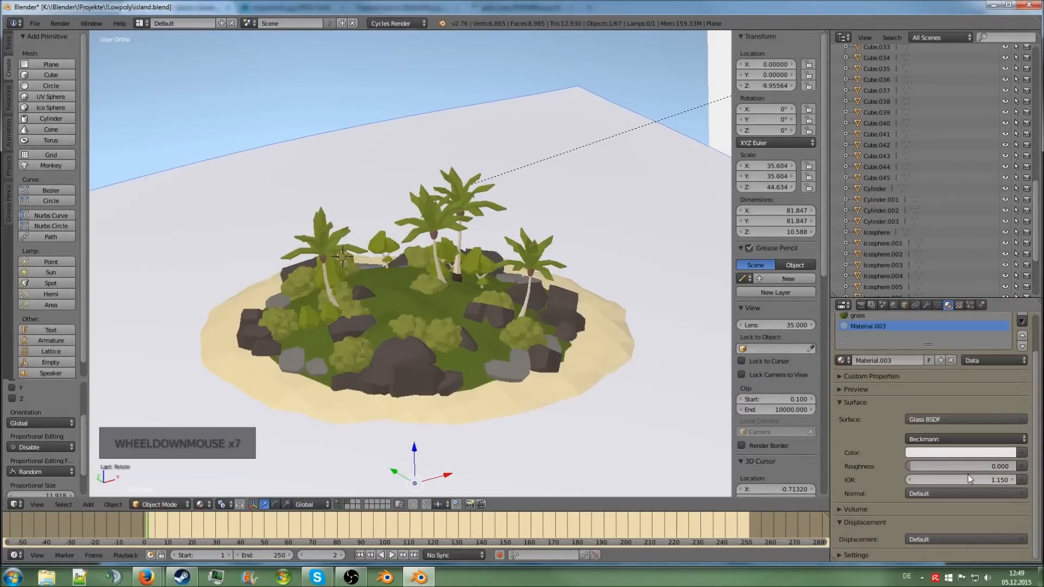
left_click(918, 466)
type("0.004")
key("Return")
Render the scene from the camera to check the water's roughness, and close the render.
key("KP_0")
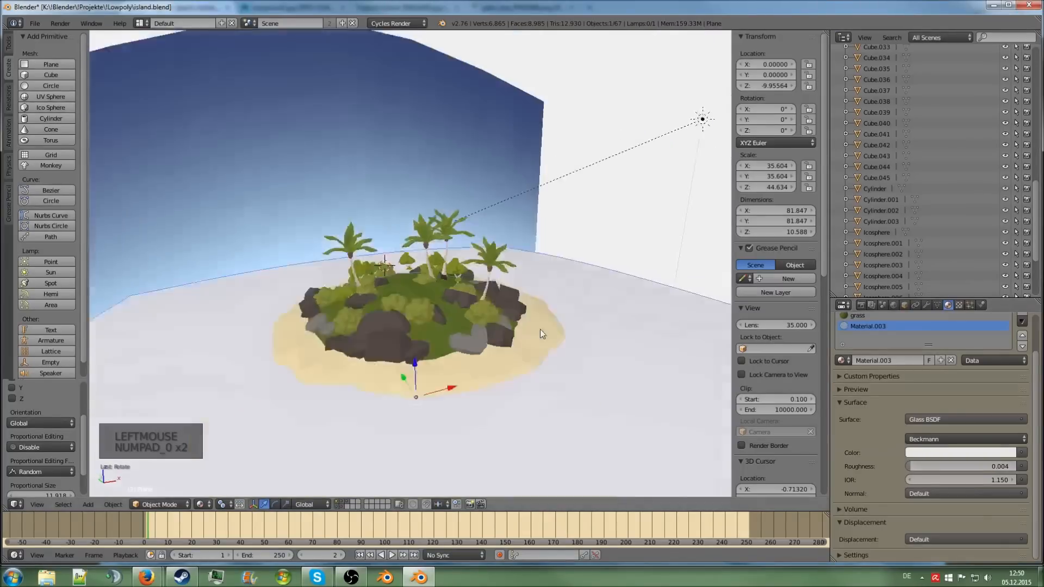
key("F12")
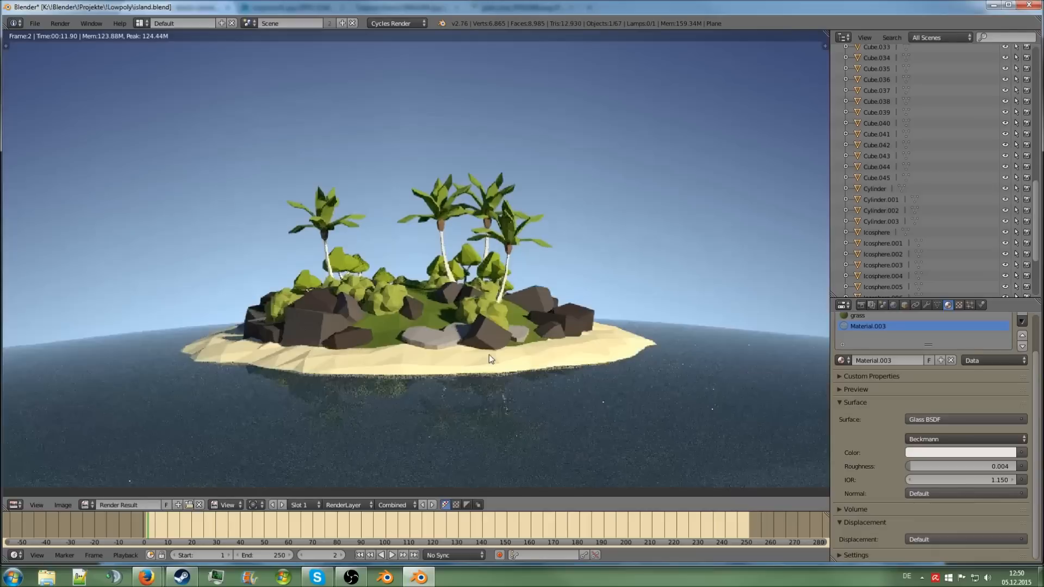
scroll(488, 355, "down", 2)
middle_click_drag(488, 354, 487, 374)
key("Escape")
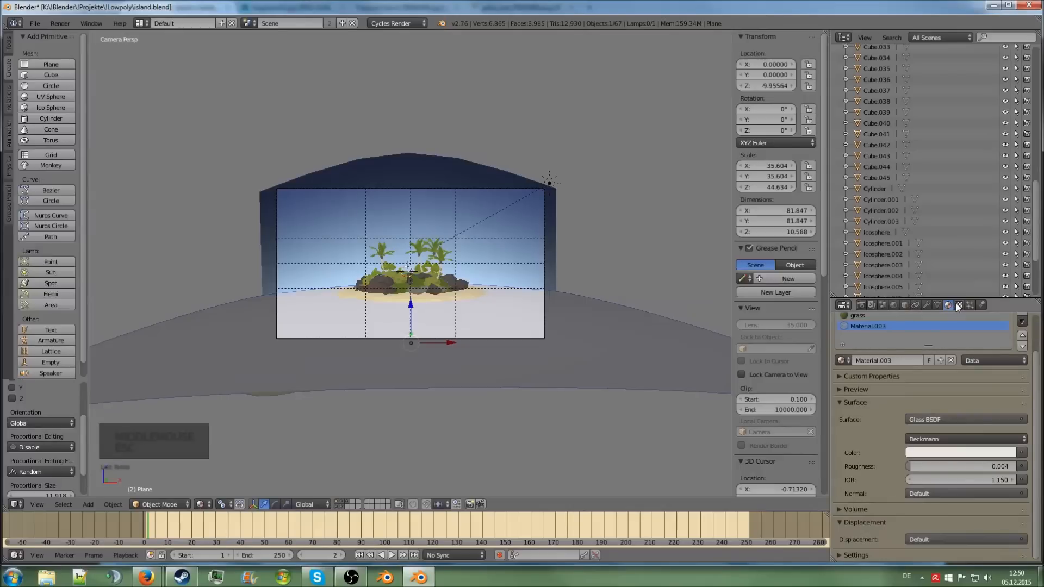
scroll(677, 314, "up", 3)
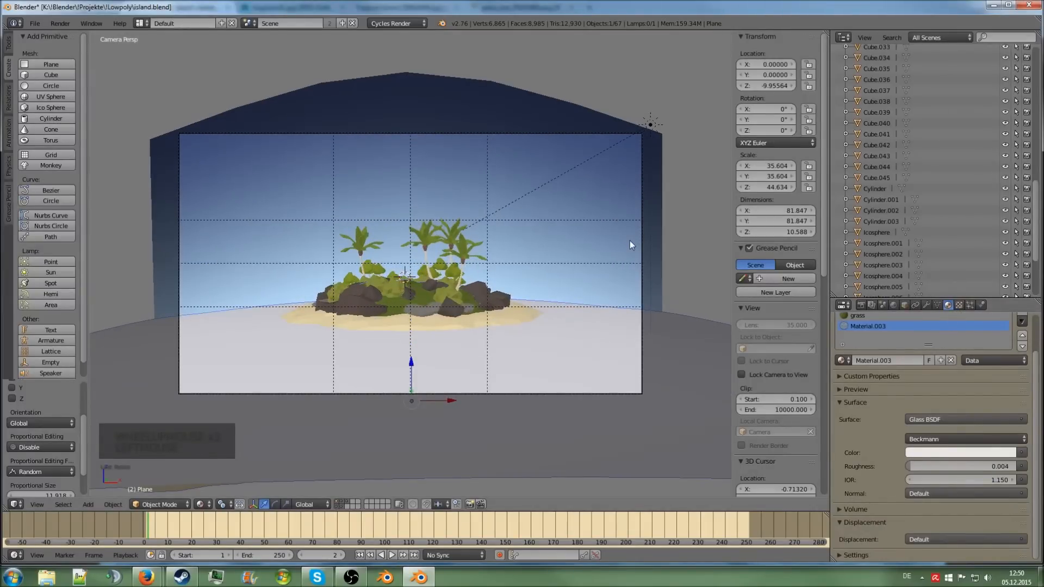
Switch to the Compositing layout and show the world background in its 3D view.
key("ctrl+Left")
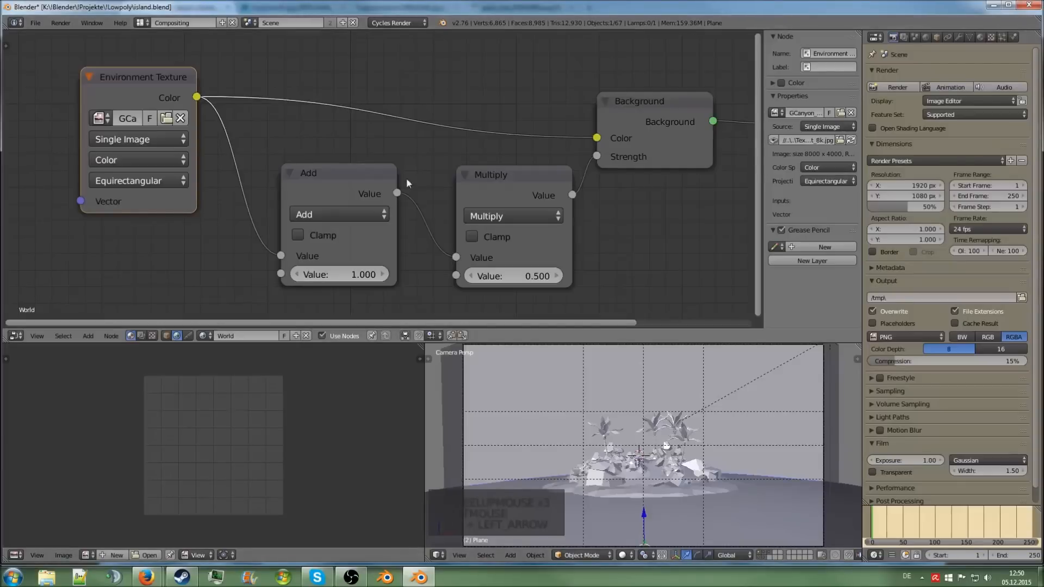
scroll(496, 122, "down", 1)
middle_click_drag(496, 122, 439, 123)
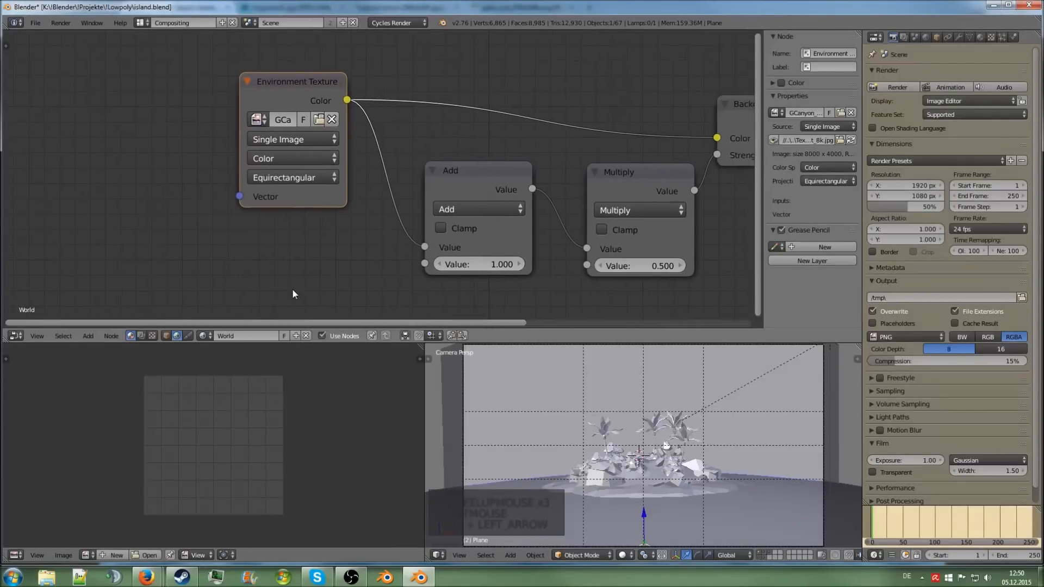
middle_click_drag(631, 436, 707, 459)
scroll(675, 451, "down", 2)
scroll(674, 448, "down", 1)
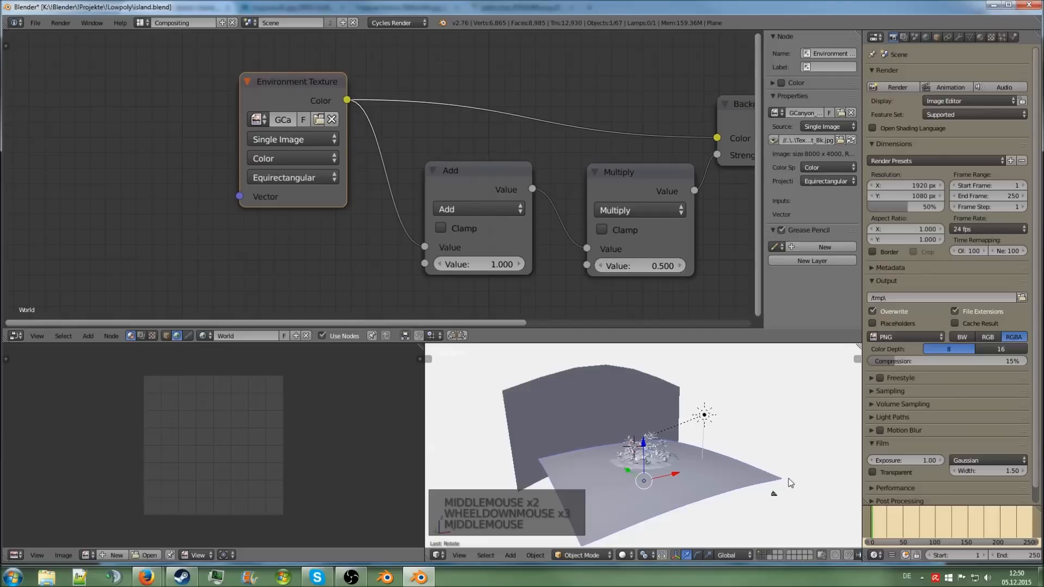
left_click(857, 359)
scroll(814, 444, "up", 3)
scroll(813, 443, "down", 6)
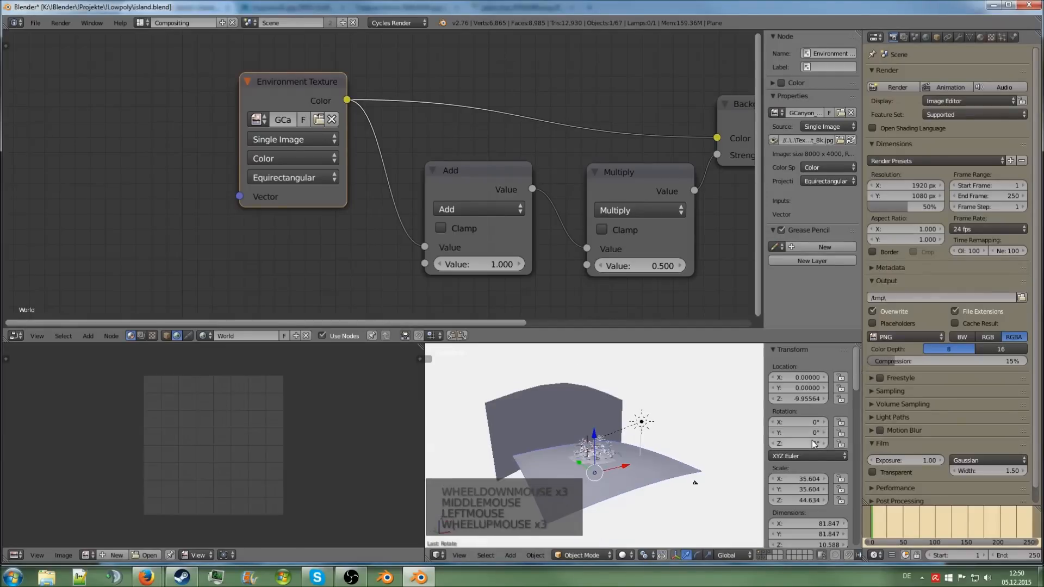
scroll(811, 439, "down", 9)
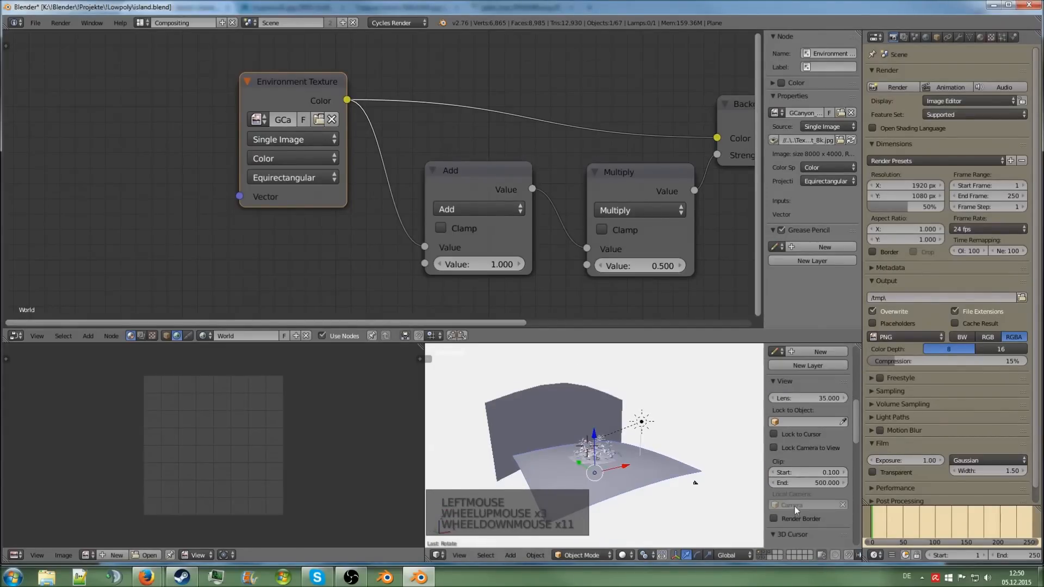
scroll(802, 473, "down", 2)
scroll(802, 474, "up", 1)
scroll(802, 473, "down", 4)
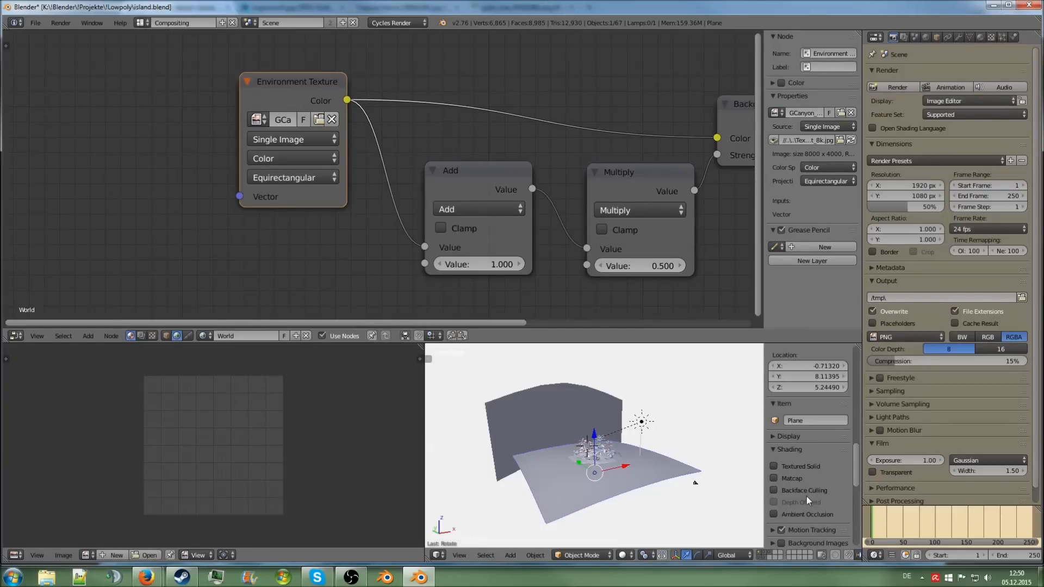
left_click(790, 436)
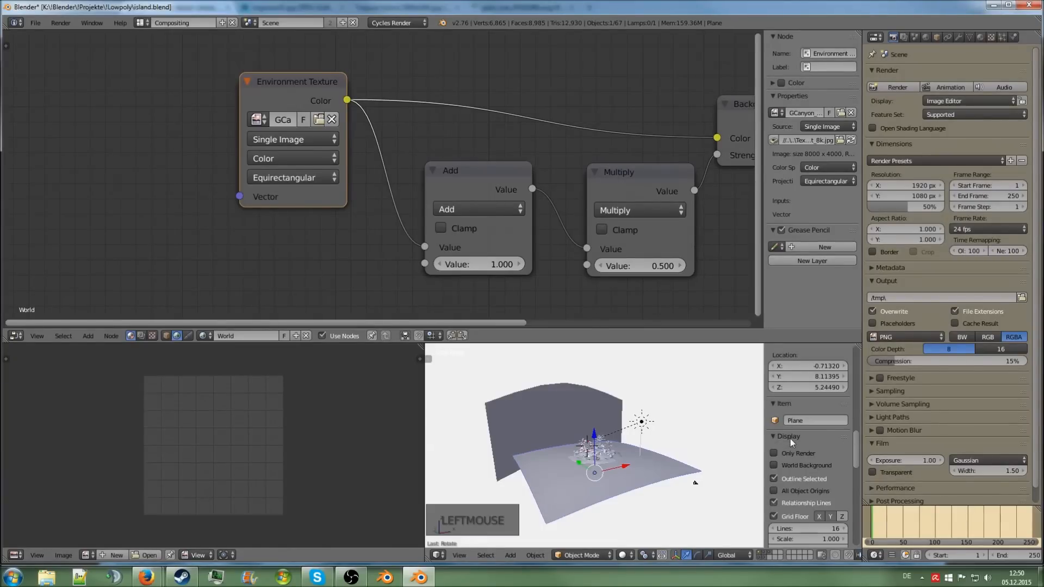
left_click(799, 465)
middle_click_drag(698, 461, 687, 438)
Insert a Hue Saturation Value node after the Environment Texture and link its colour output to the Add node as well.
middle_click_drag(530, 240, 583, 246)
left_click_drag(322, 94, 149, 81)
middle_click_drag(325, 160, 404, 185)
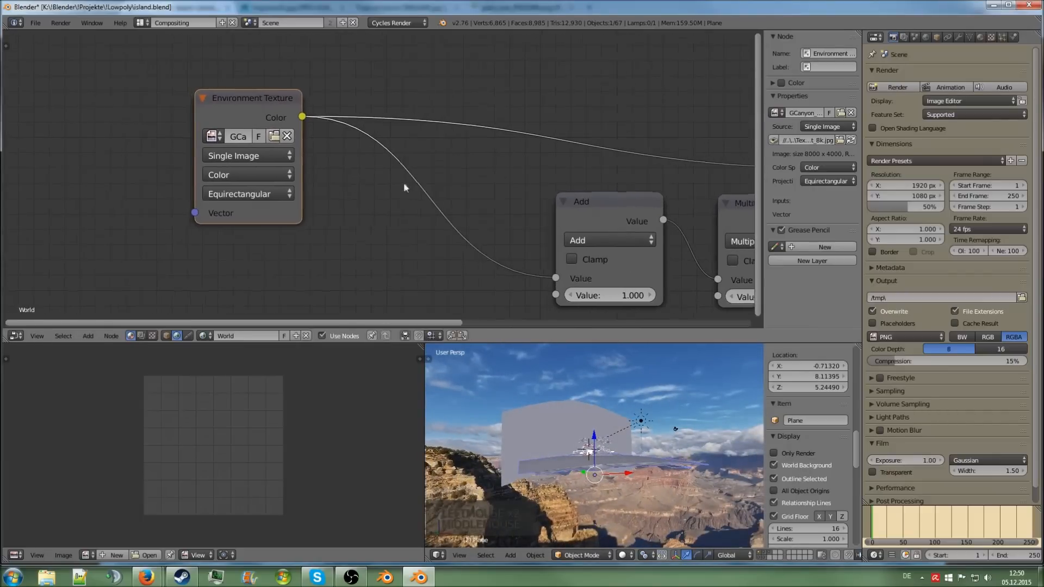
key("shift+a")
mouse_move(404, 184)
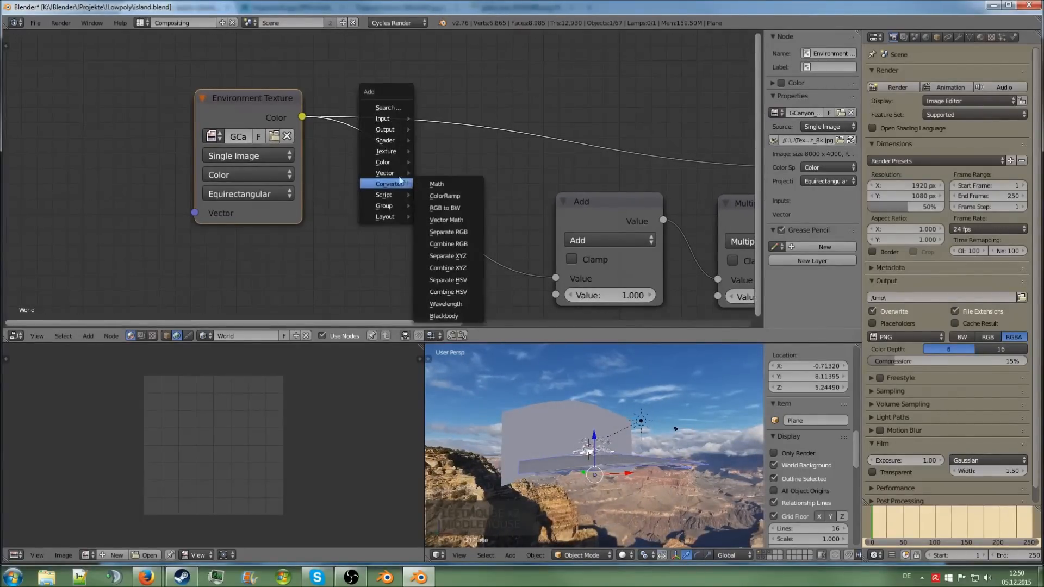
mouse_move(405, 162)
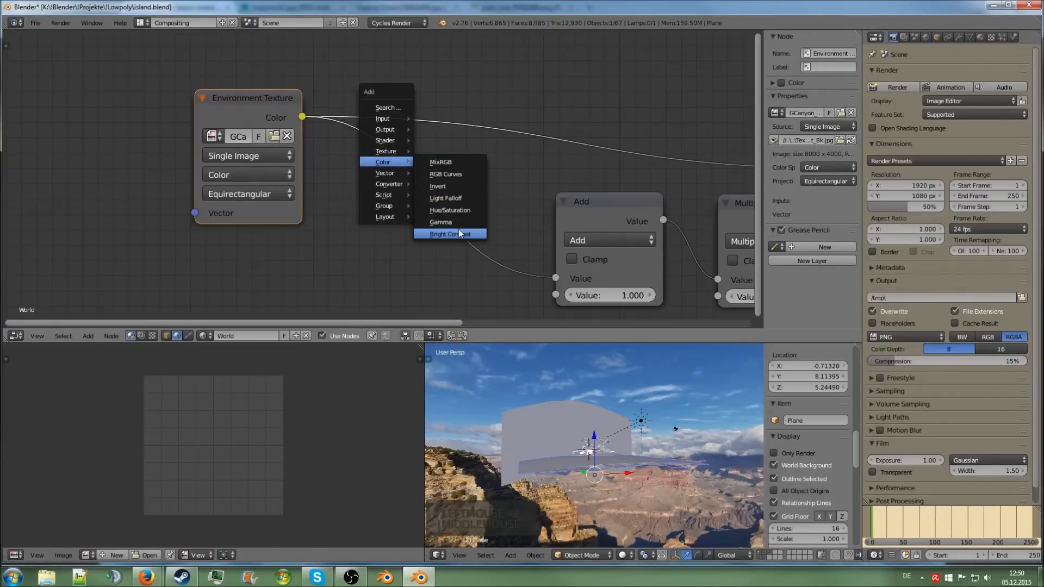
left_click(466, 211)
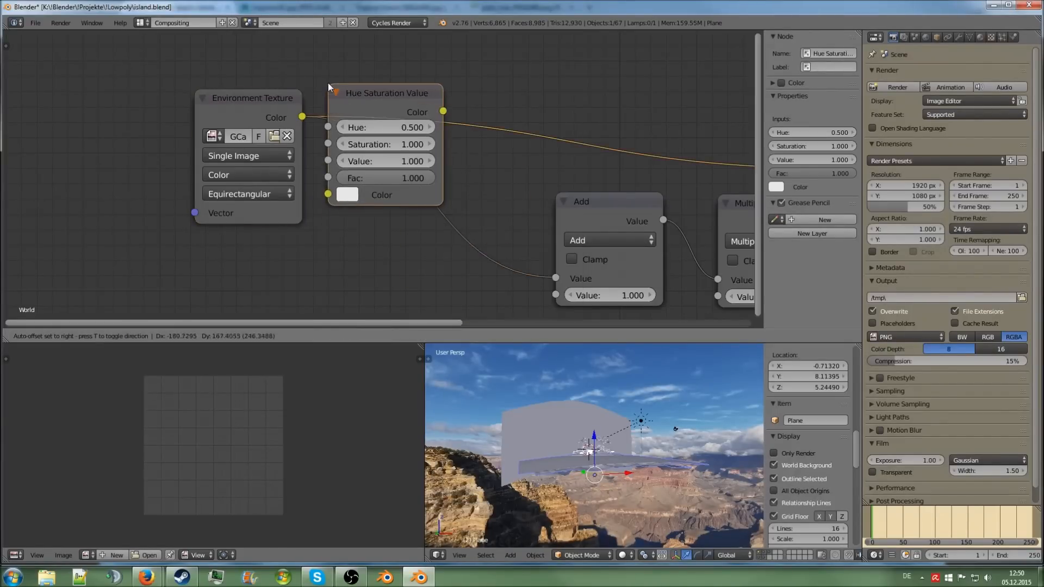
left_click(396, 77)
left_click_drag(460, 103, 499, 286)
middle_click_drag(452, 154, 494, 196)
left_click_drag(302, 142, 249, 138)
scroll(384, 130, "up", 3)
left_click_drag(435, 114, 419, 115)
Set the value of the Hue Saturation Value node to 2.
scroll(430, 209, "up", 1, "ctrl")
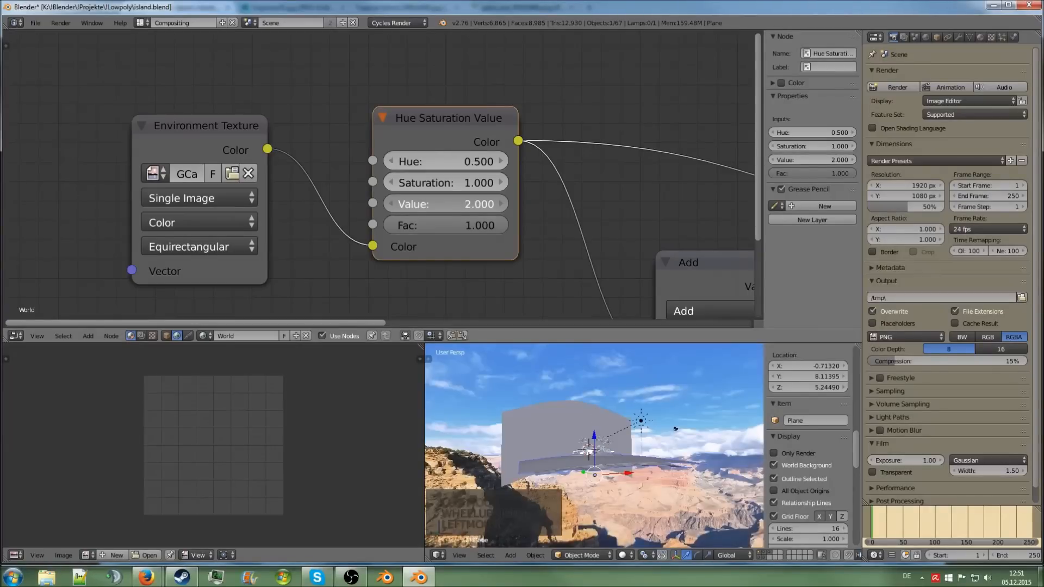
scroll(553, 226, "up", 1)
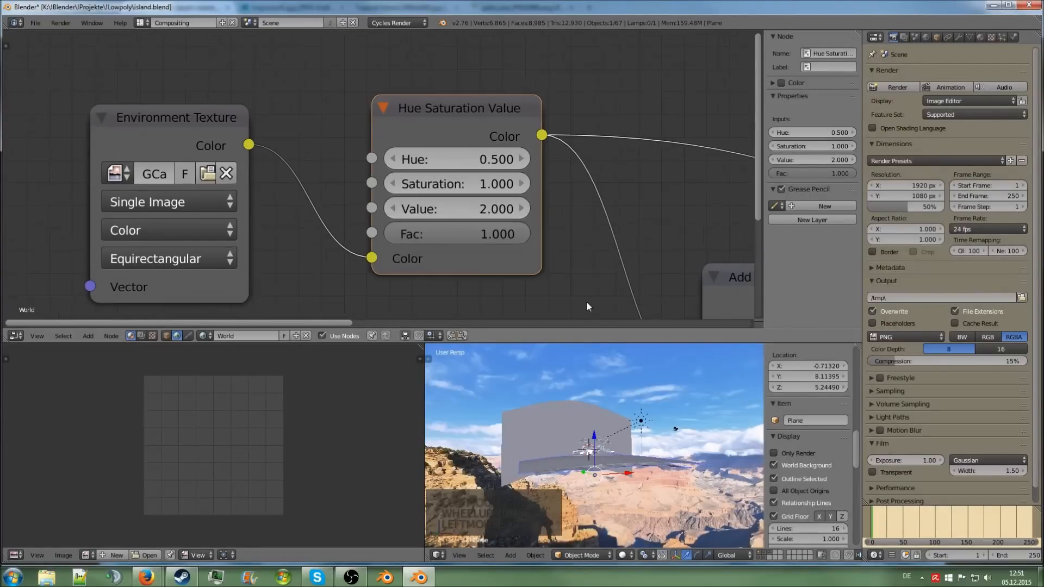
scroll(651, 436, "down", 2)
scroll(651, 435, "up", 3)
scroll(575, 249, "up", 1)
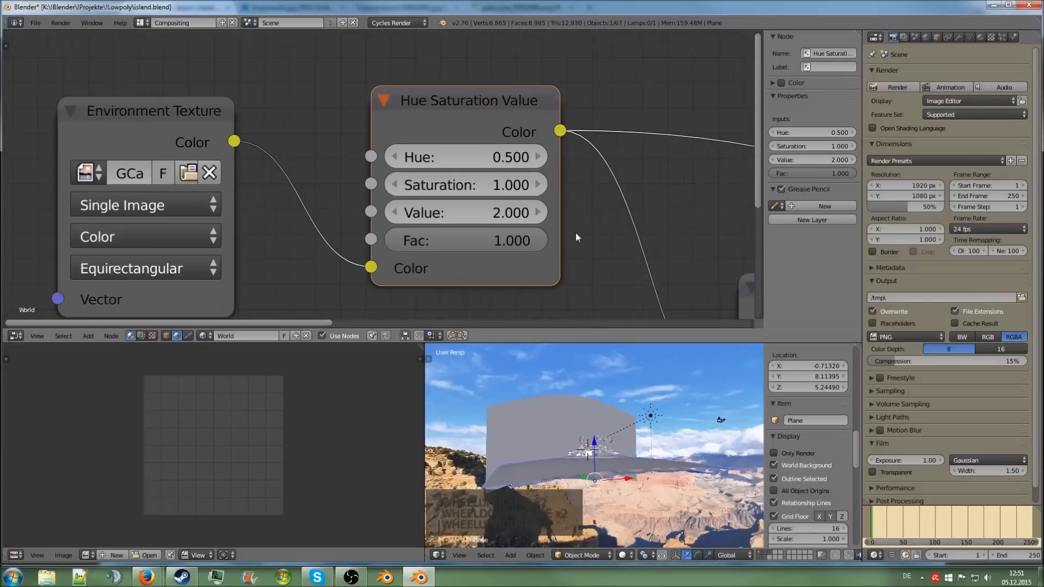
Try a saturation of 1.2 on the Hue Saturation Value node and restore it to 1.
left_click(519, 178)
left_click(519, 178)
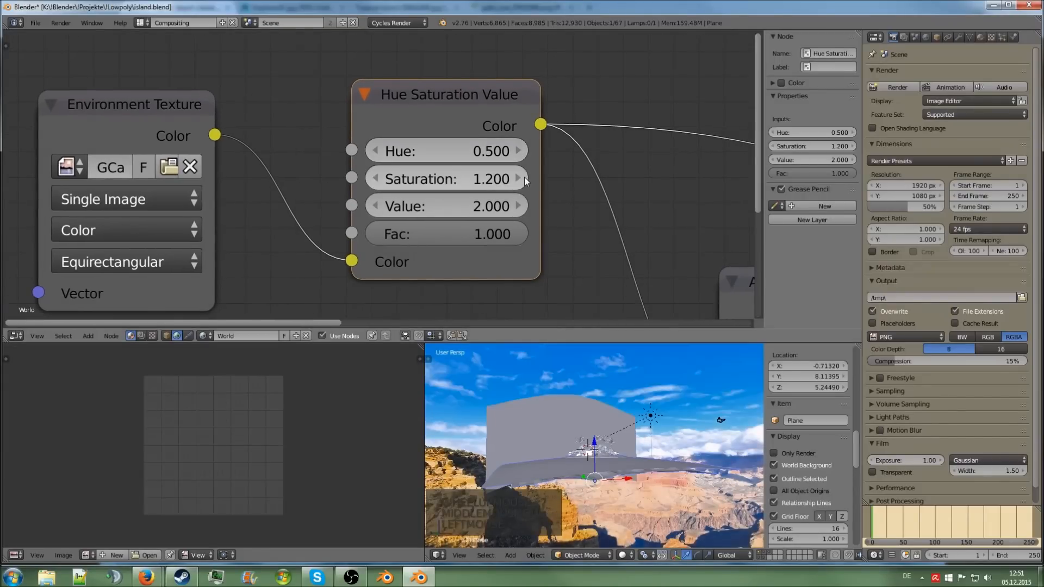
left_click(376, 179)
left_click(376, 178)
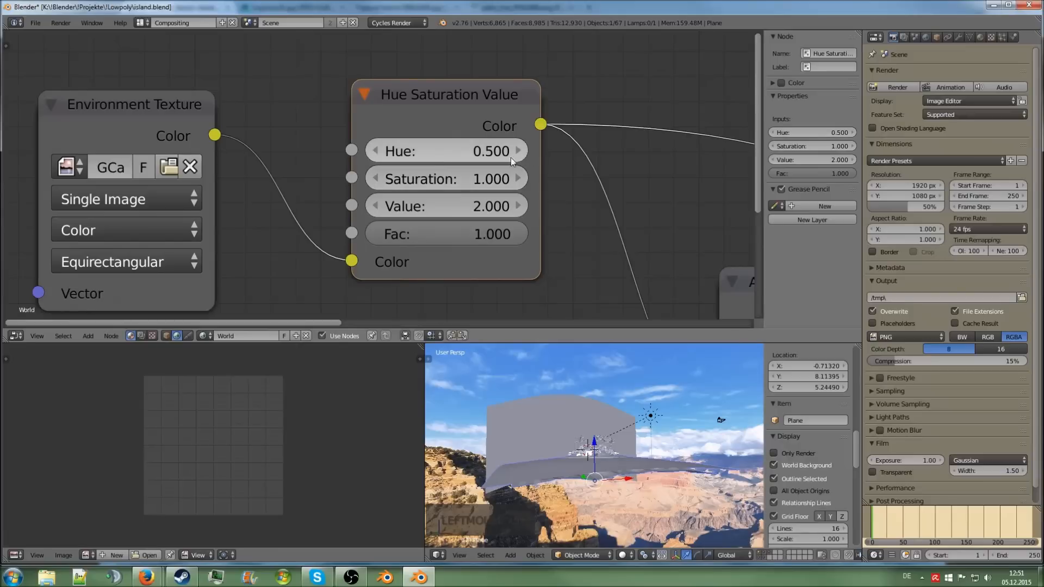
Set the hue of the Hue Saturation Value node to 0.45.
left_click(377, 150)
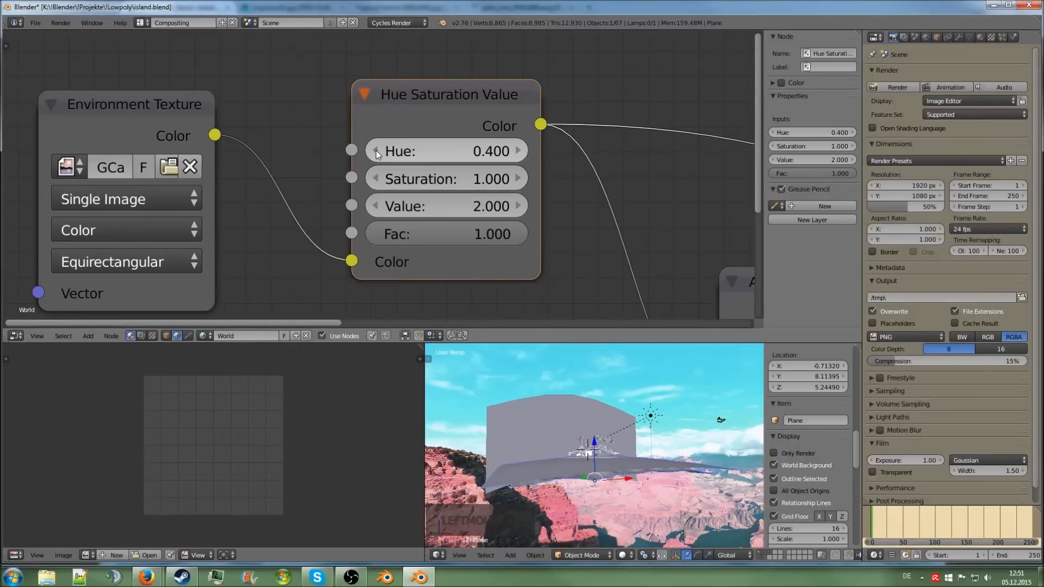
left_click(462, 150)
type(".45")
key("Return")
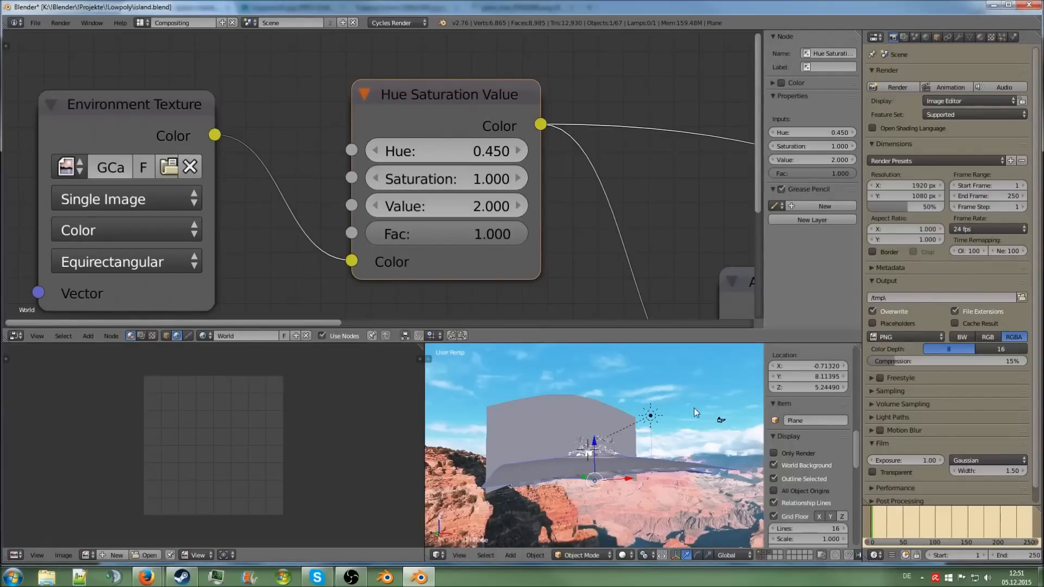
Return to the Default layout and render the camera view to check the shifted world colours.
key("ctrl+Right")
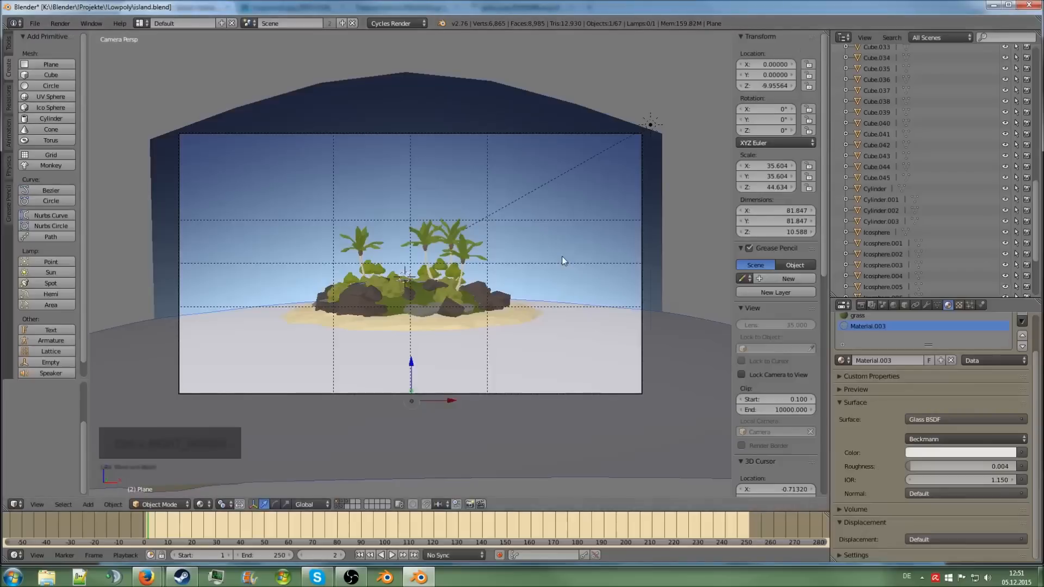
key("F12")
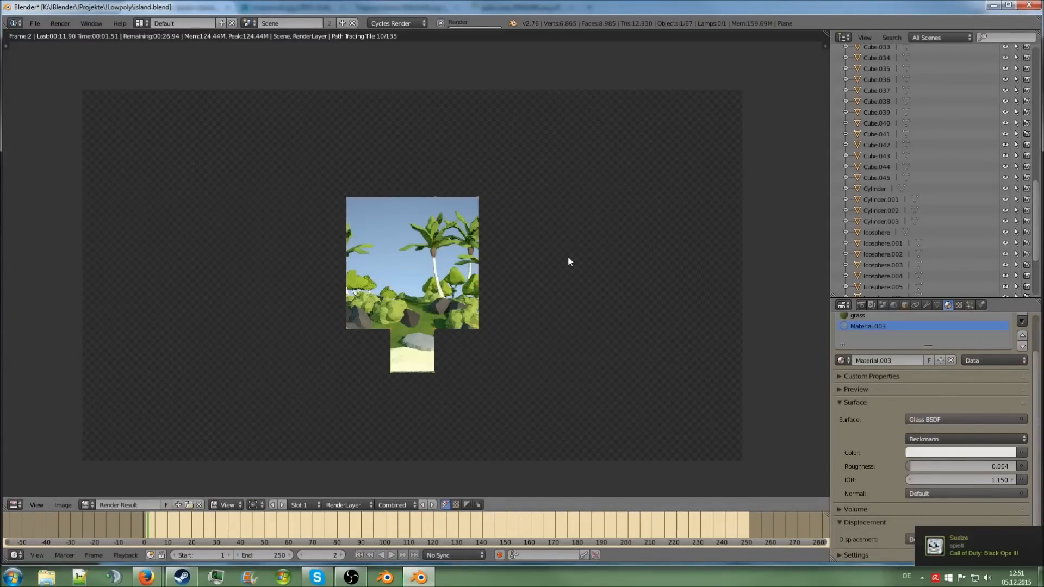
scroll(568, 255, "up", 2)
scroll(535, 264, "down", 2)
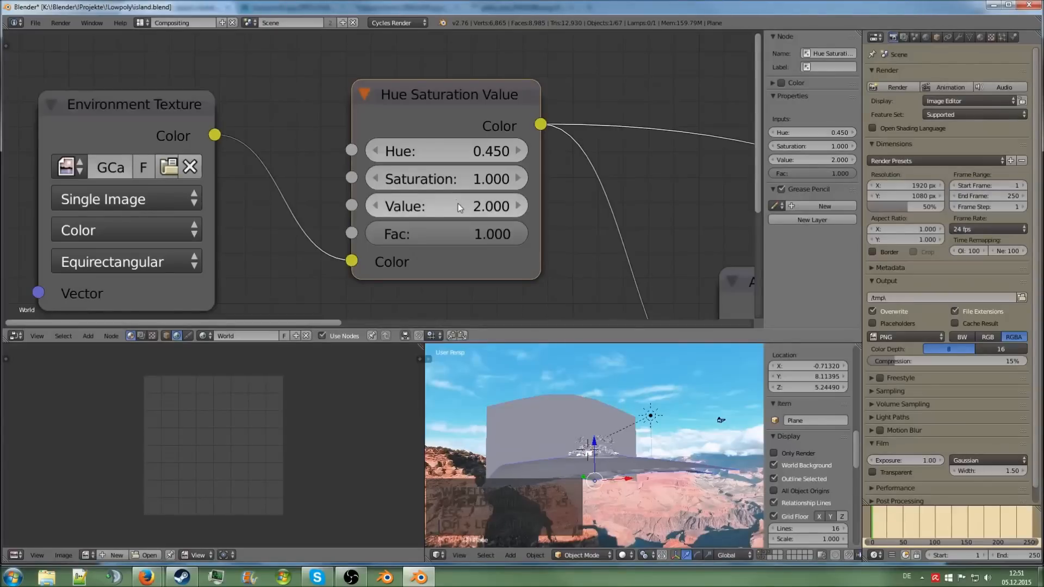
Set the value of the Hue Saturation Value node in the world's node setup to 1.
left_click(458, 203)
type("1")
key("Return")
Return to the Default layout, start another test render of the camera view and close it.
key("ctrl+Right")
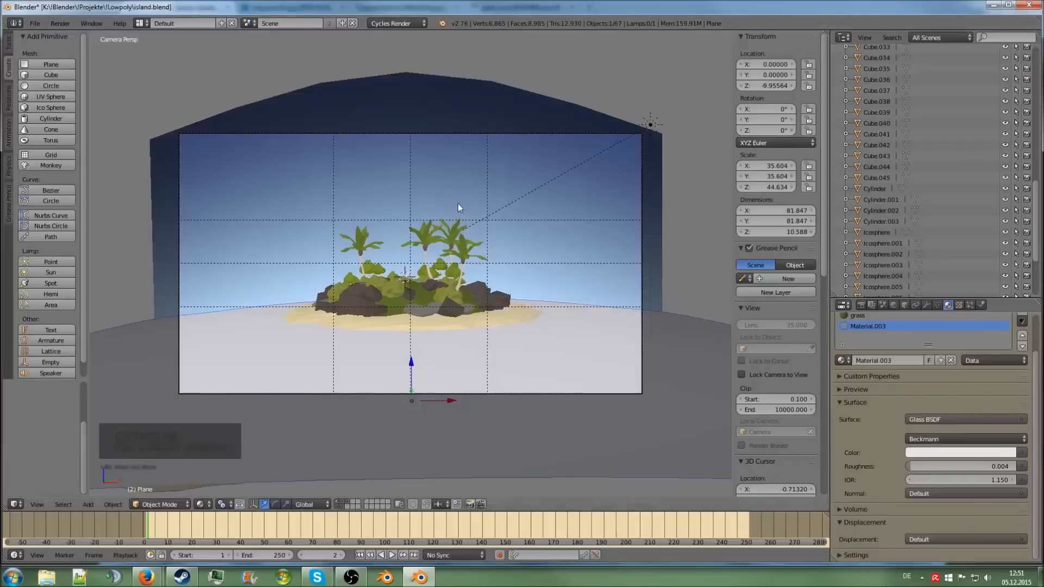
key("F12")
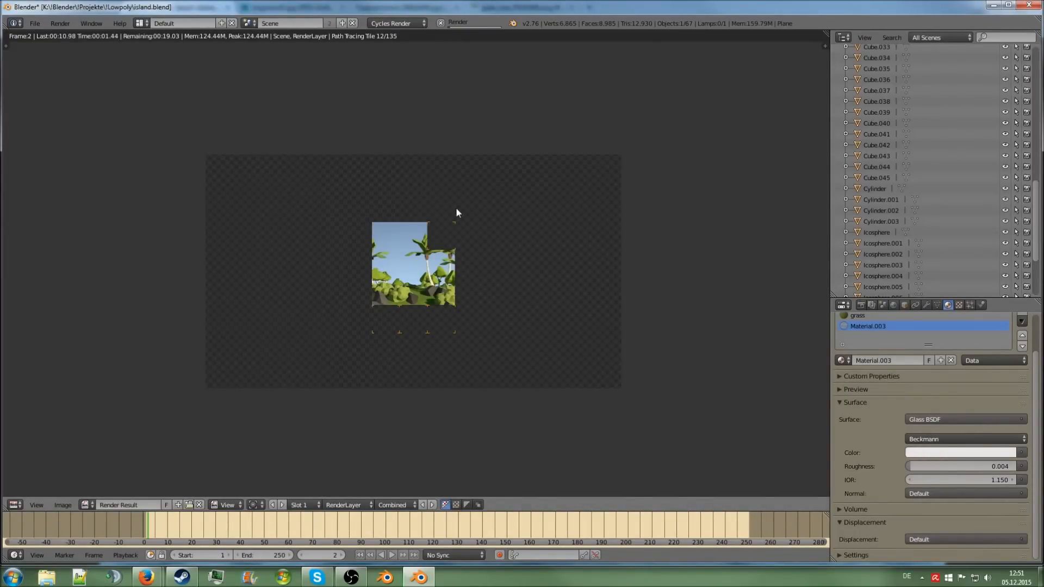
key("Escape")
key("Escape")
Select the backdrop plane behind the island, expand its Emission material's ColorRamp settings and inspect the light stop's colour values.
right_click(429, 89)
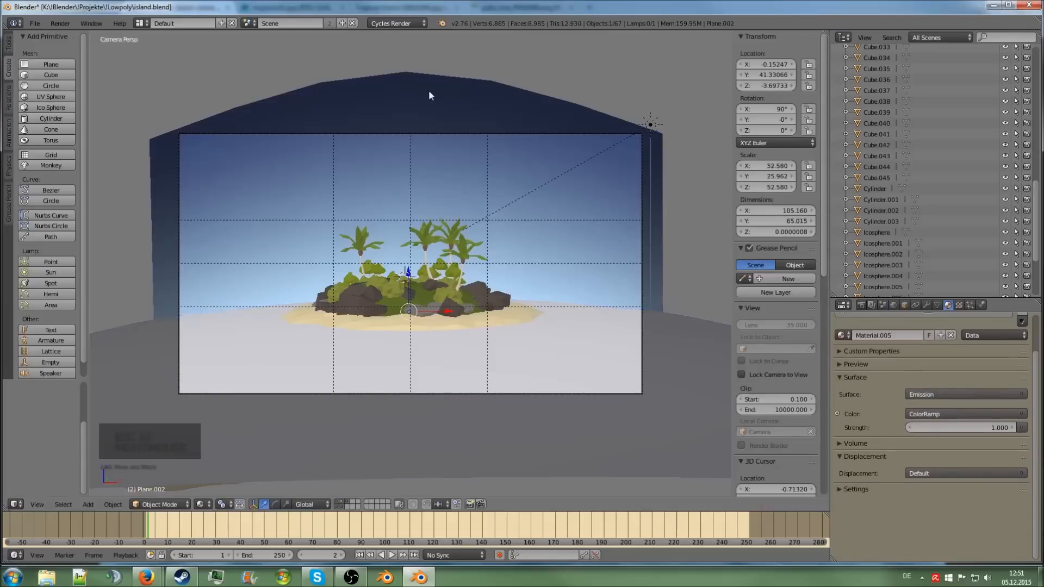
left_click(838, 415)
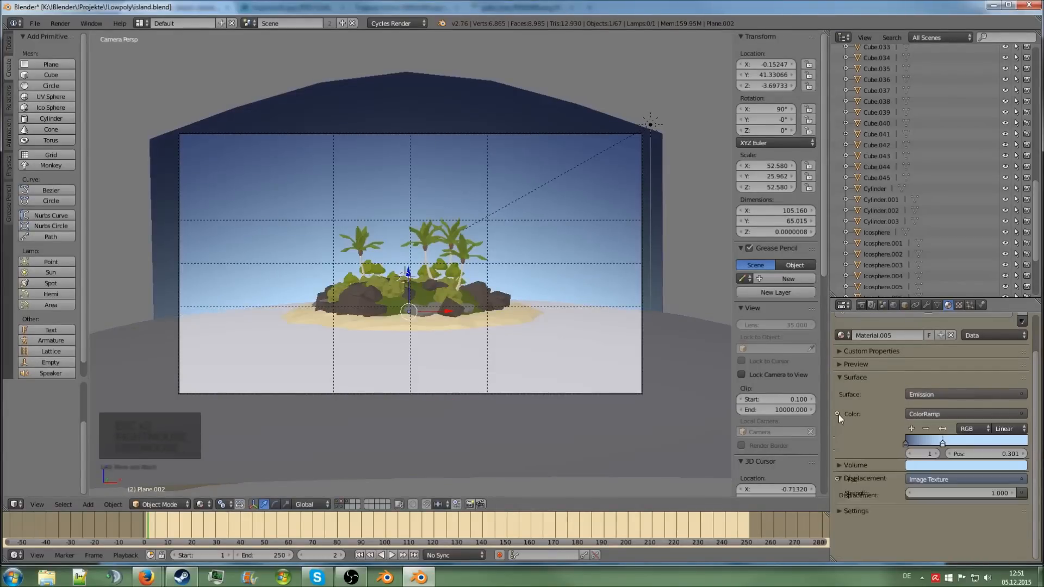
left_click(944, 466)
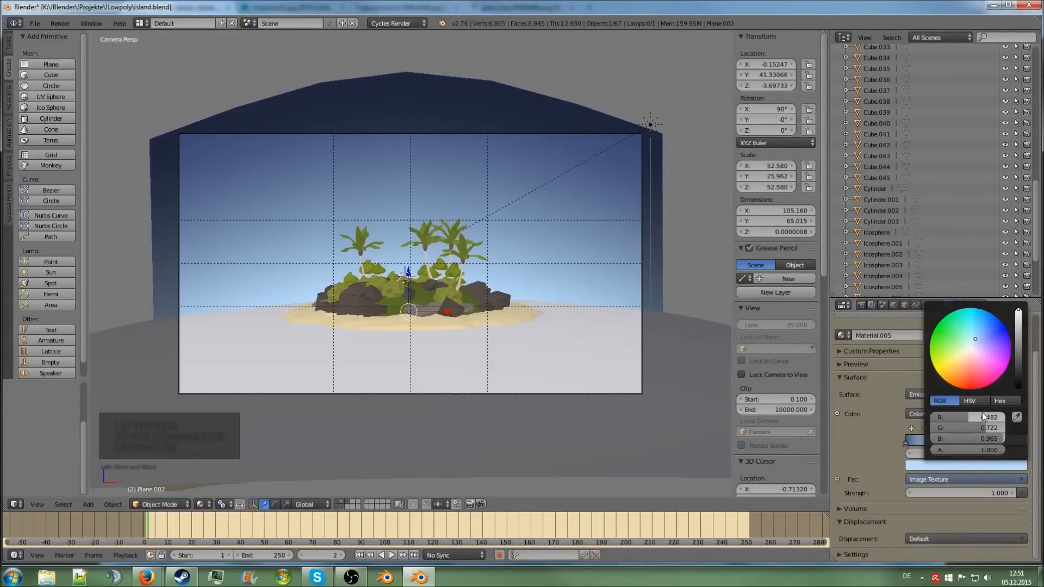
left_click(977, 404)
left_click(941, 403)
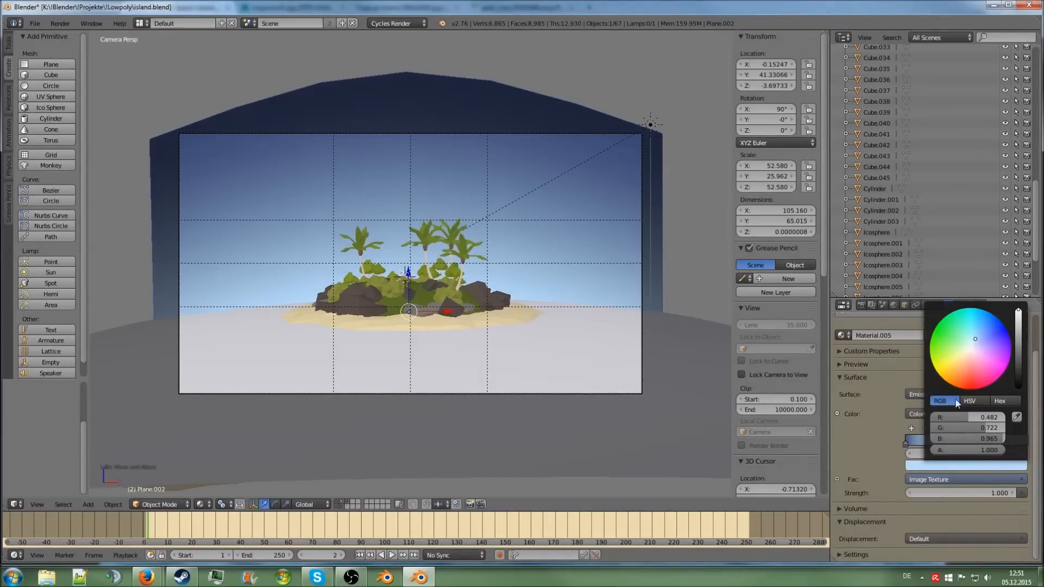
left_click(840, 431)
Set the system preference for the color picker type to Square (SV + H) and save the user settings.
left_click(16, 23)
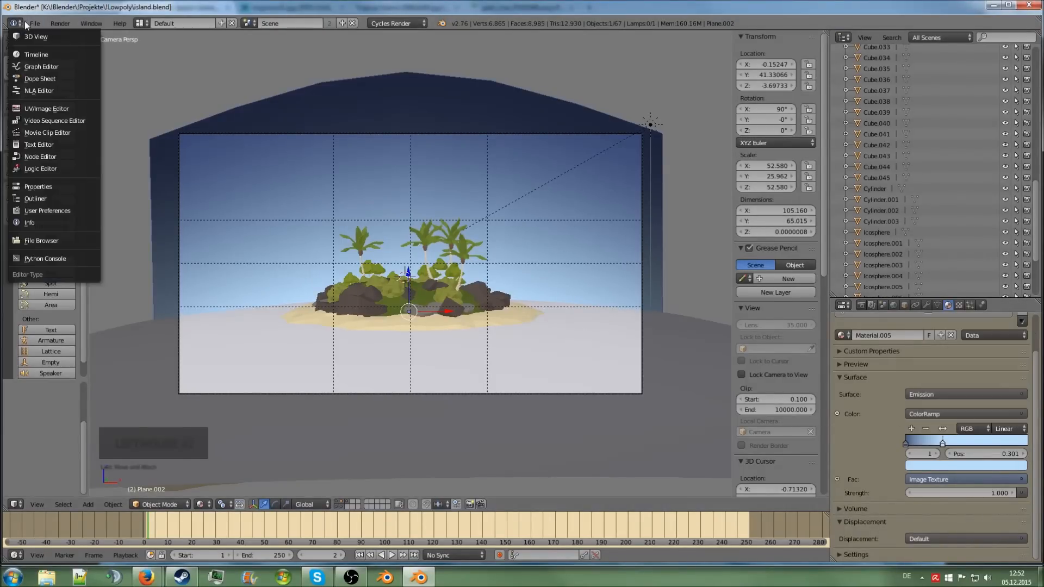
left_click(35, 23)
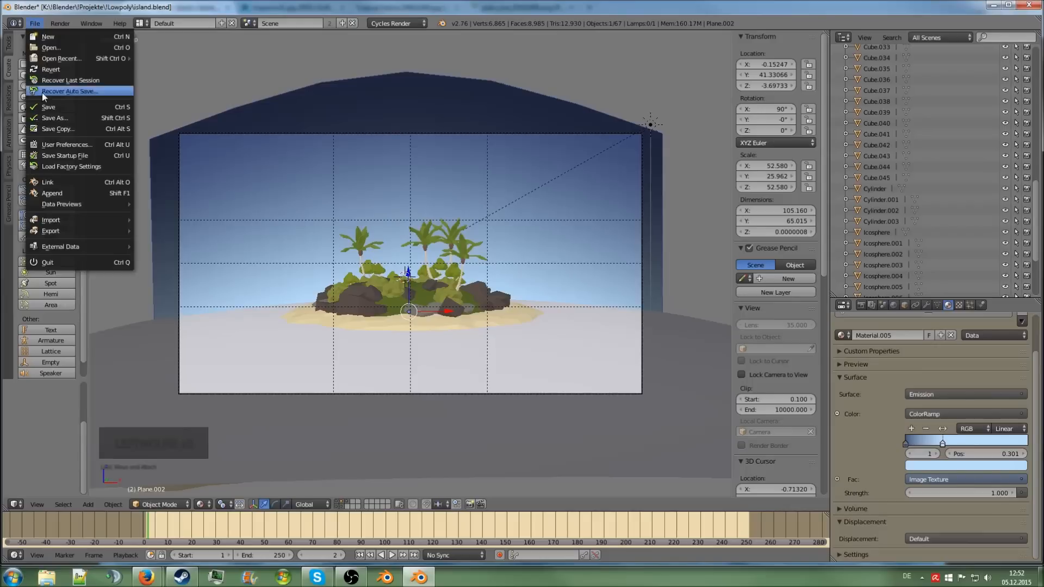
left_click(69, 145)
left_click(381, 42)
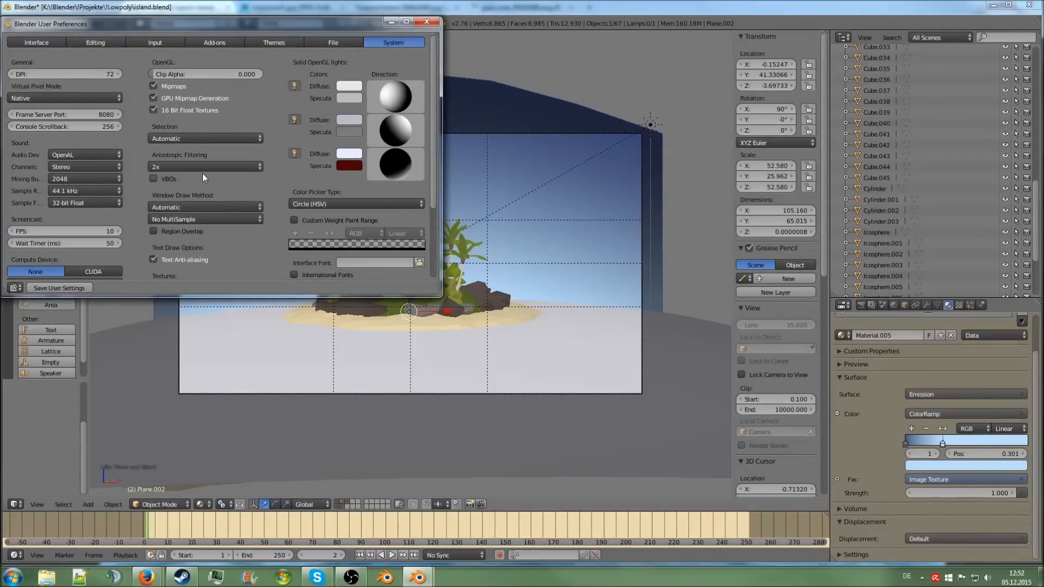
left_click(325, 204)
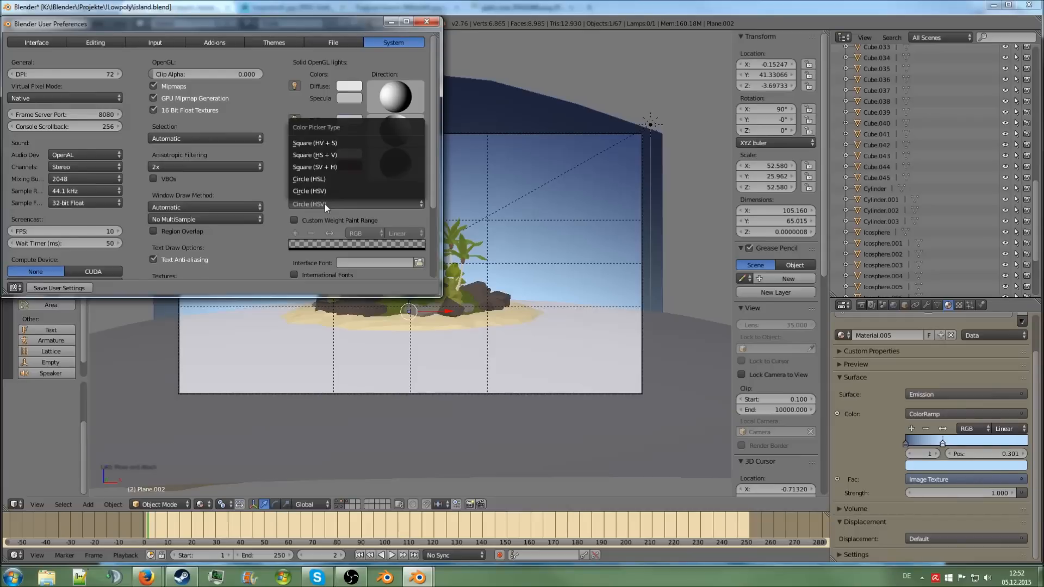
left_click(338, 166)
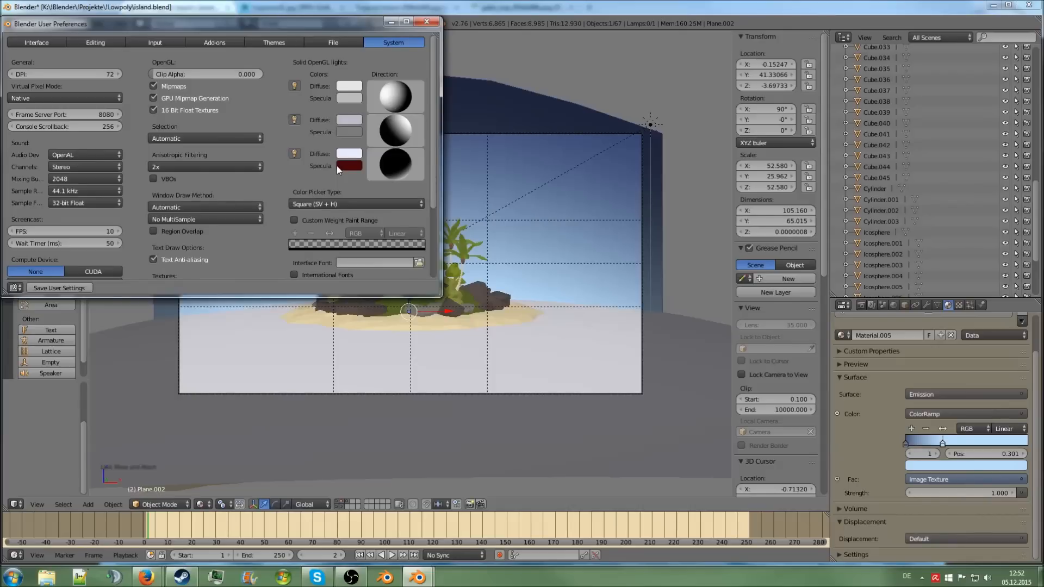
left_click(61, 287)
left_click(427, 22)
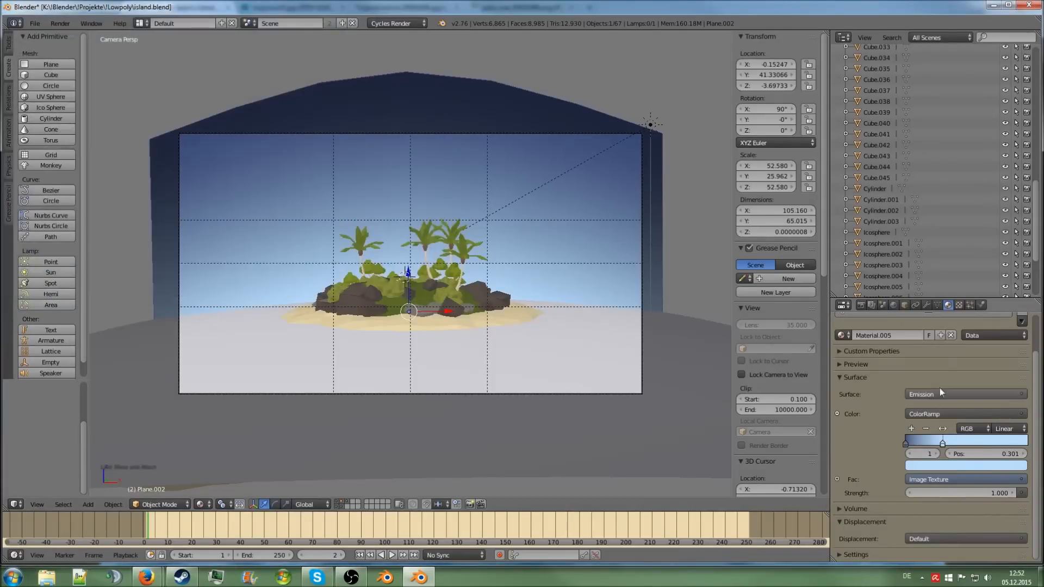
Raise the green value of the backdrop ColorRamp's light stop to 0.904.
scroll(719, 367, "up", 2)
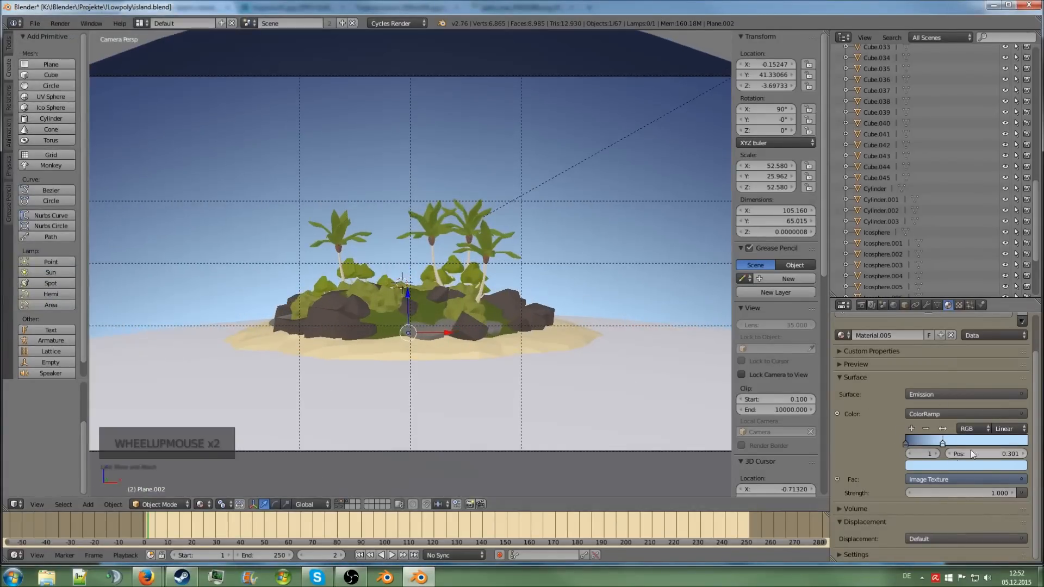
left_click(948, 466)
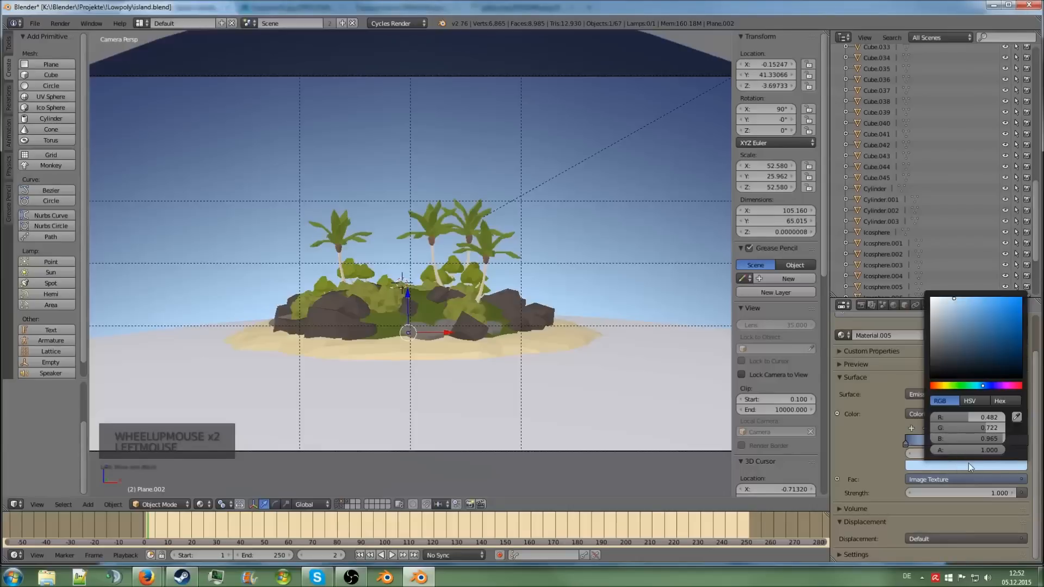
left_click_drag(986, 428, 998, 428)
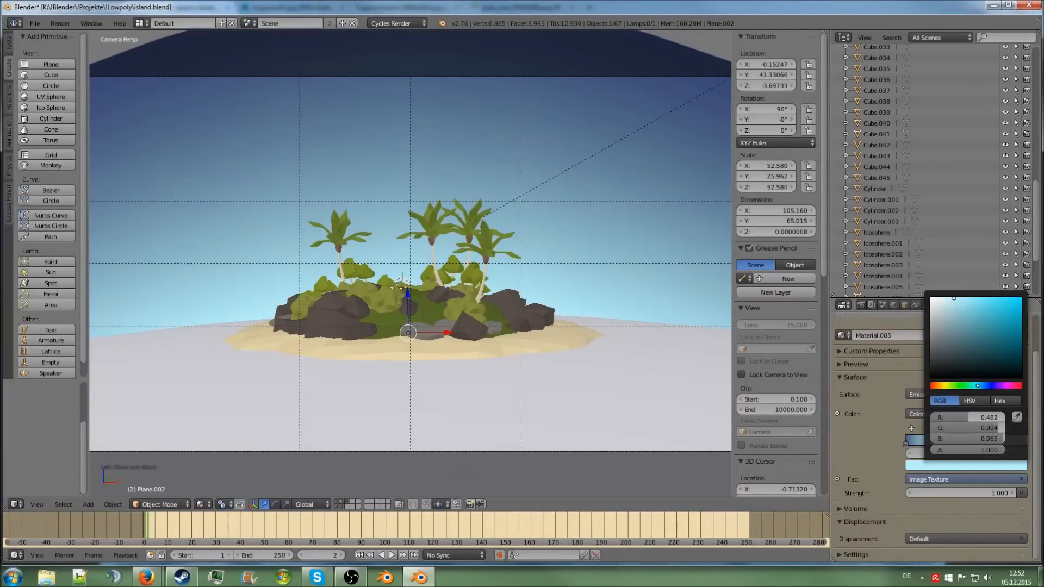
Shift the hue of the ColorRamp's dark stop at position 0 from blue towards teal and test-render the camera view.
left_click(905, 446)
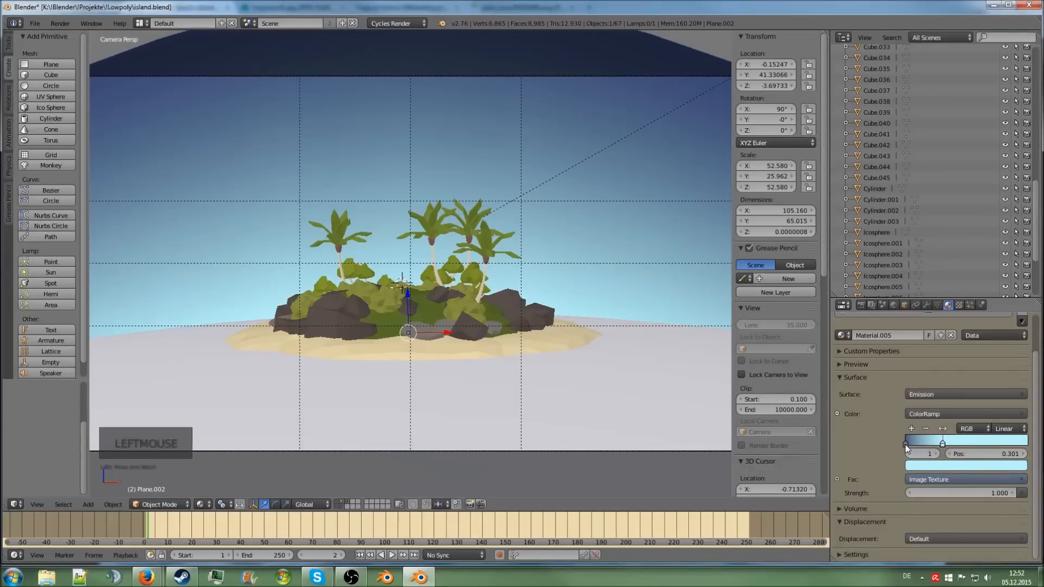
triple_click(905, 445)
right_click(856, 431)
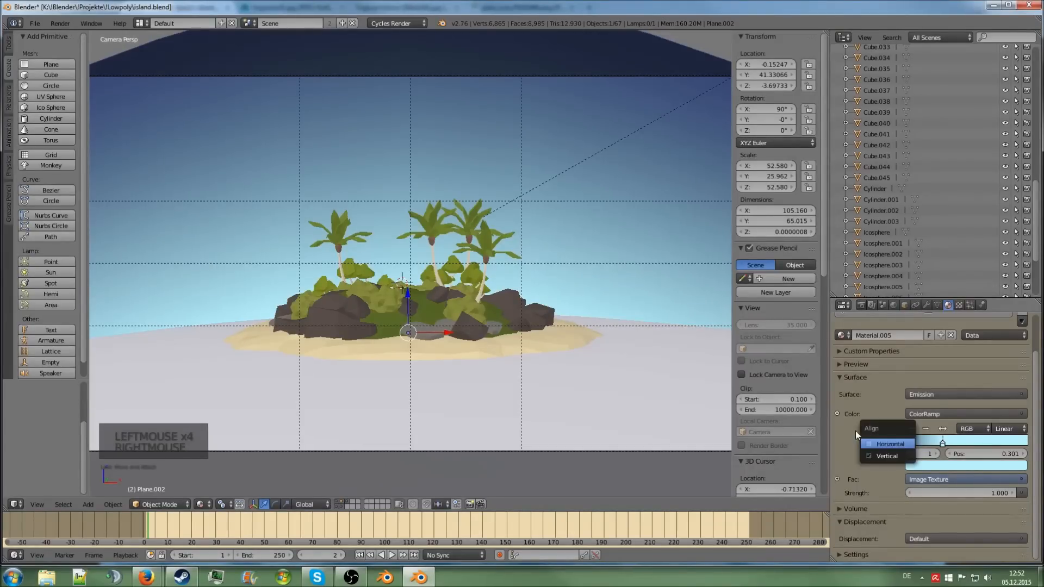
left_click(905, 444)
left_click(905, 444)
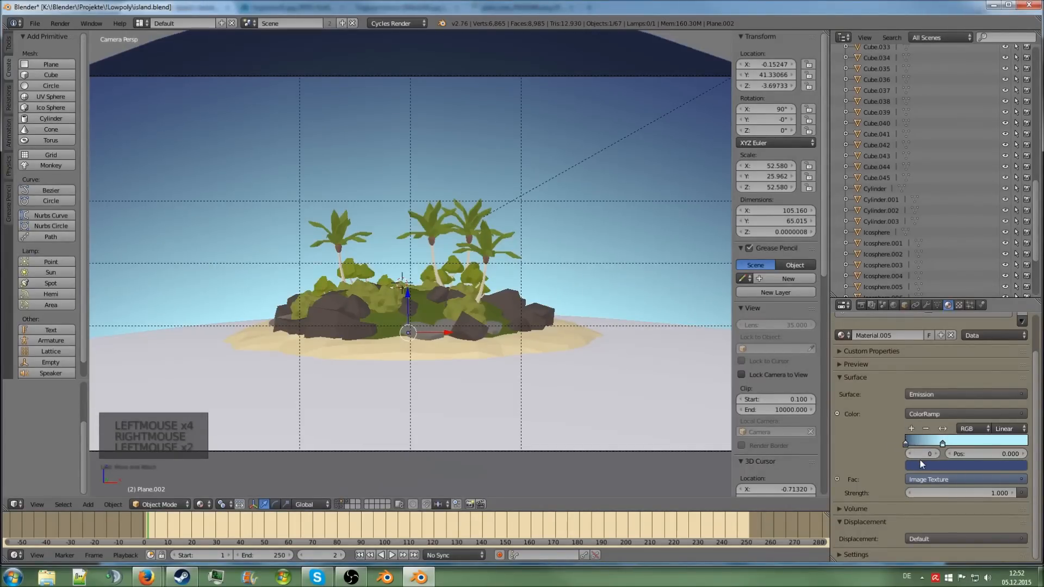
left_click(922, 465)
left_click_drag(984, 387, 979, 387)
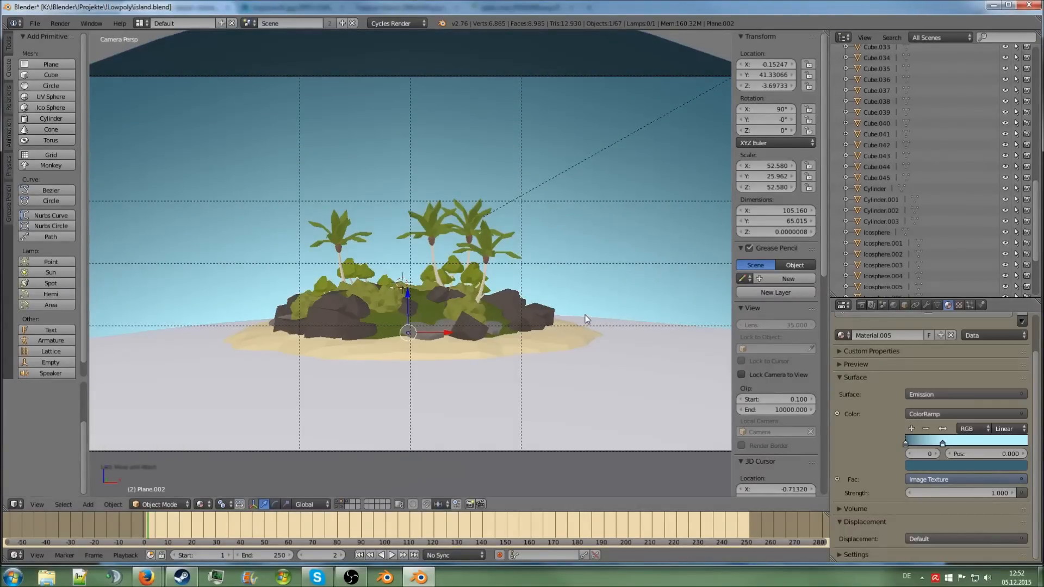
key("F12")
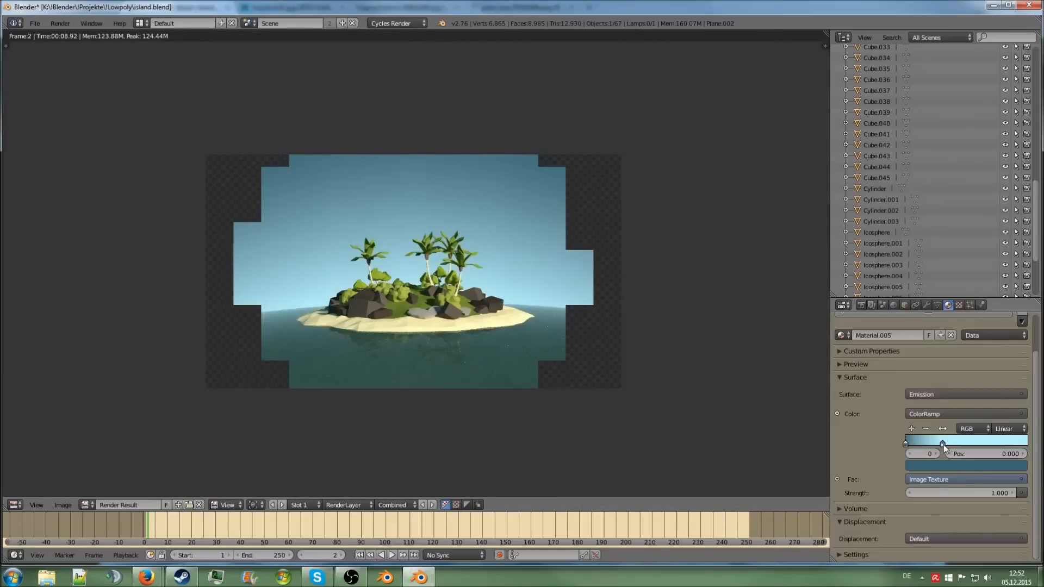
Lighten the ColorRamp stop at position 0.301 to R 0.742, G 0.971, B 1.000 and render the scene again.
left_click(944, 445)
left_click(945, 467)
left_click_drag(959, 311, 941, 299)
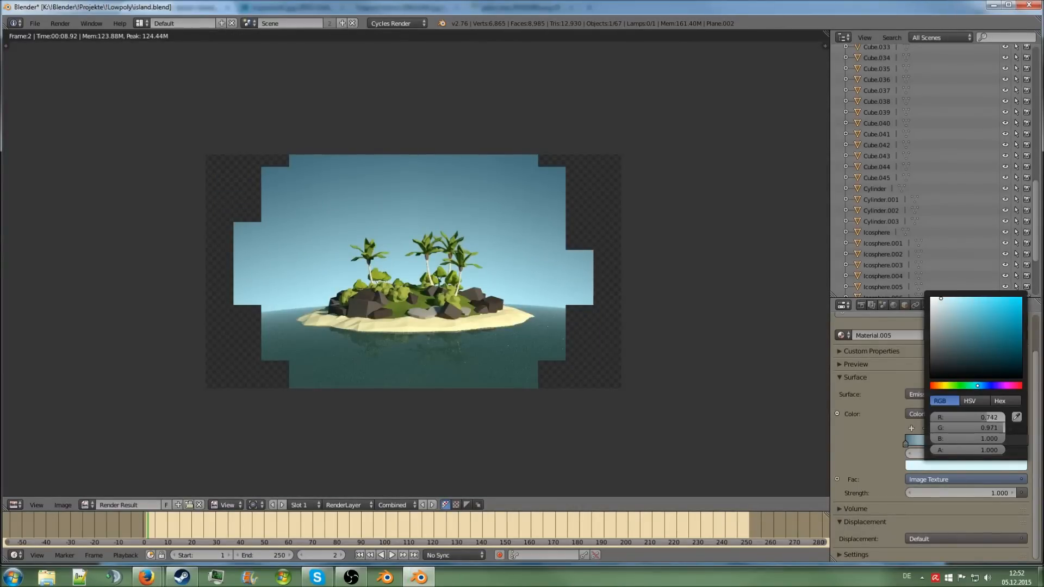
key("F12")
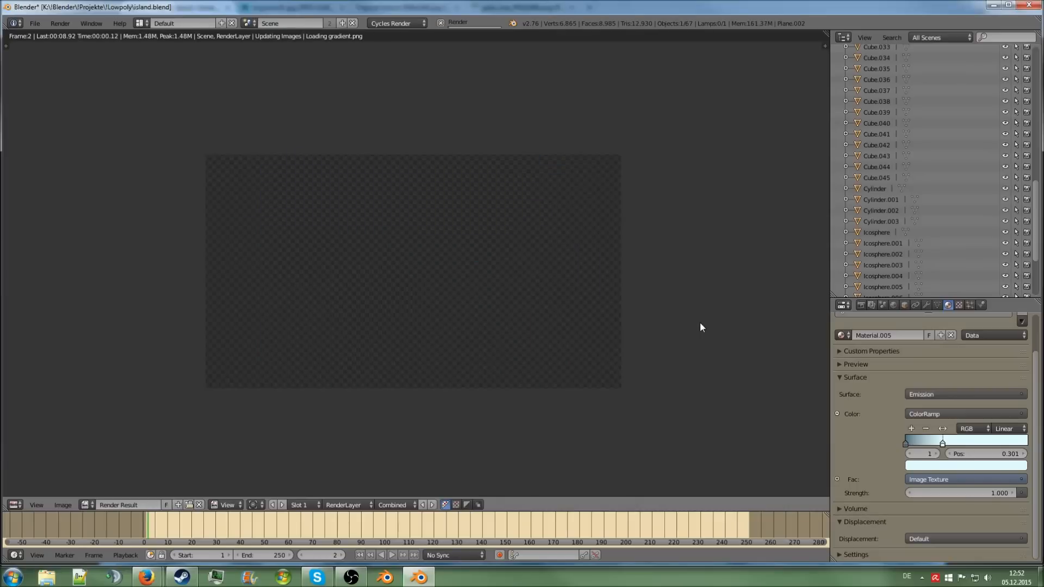
scroll(625, 317, "up", 2)
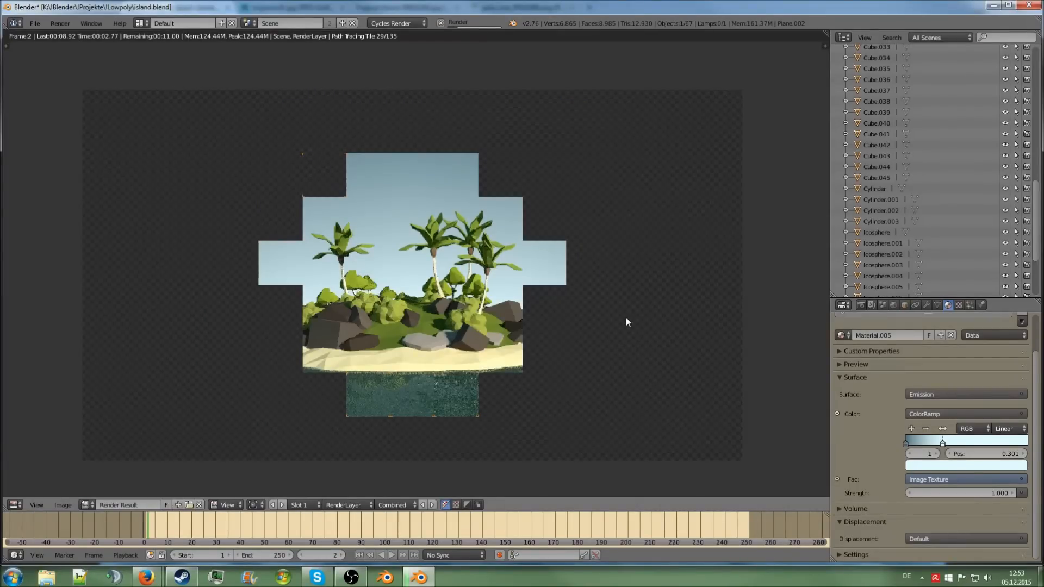
Make the ColorRamp's dark stop a slightly brighter, bluer tone and check it in a short test render.
left_click(966, 465)
left_click_drag(984, 343, 979, 335)
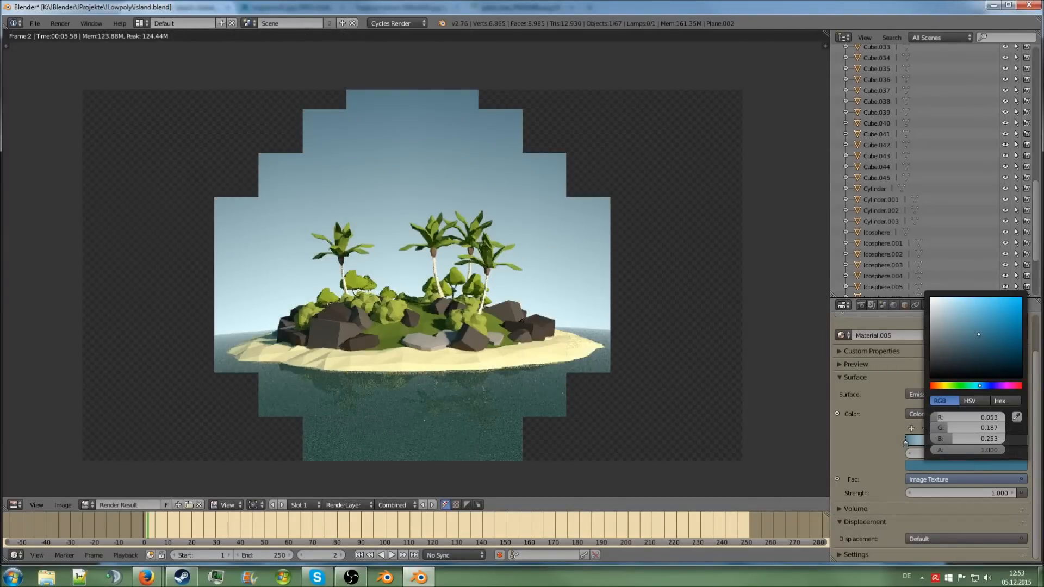
left_click_drag(979, 335, 982, 332)
key("F12")
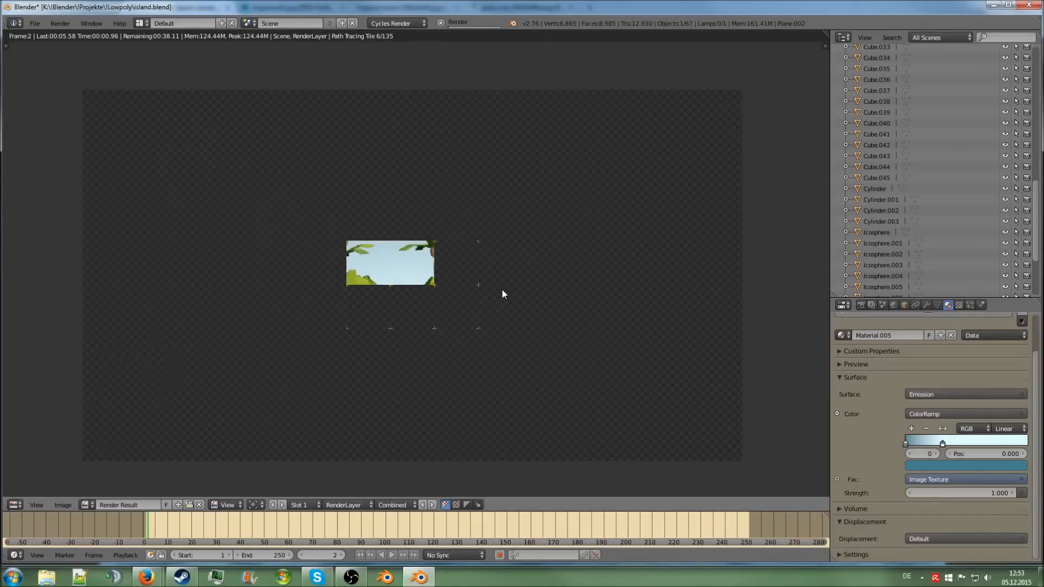
key("Escape")
Move the ColorRamp's light stop to position 0.381 and render the full image.
left_click_drag(944, 446, 953, 445)
key("F12")
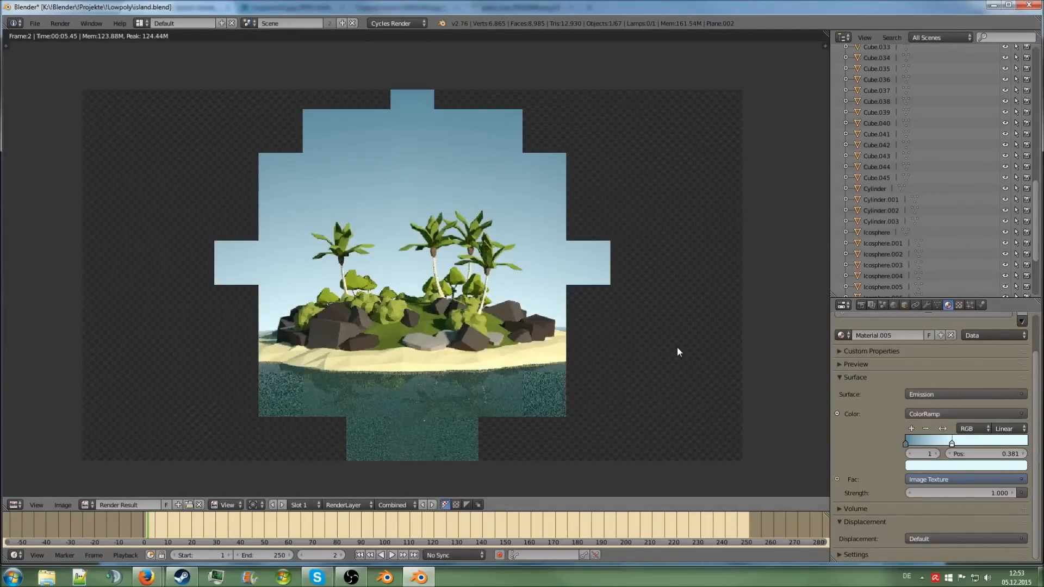
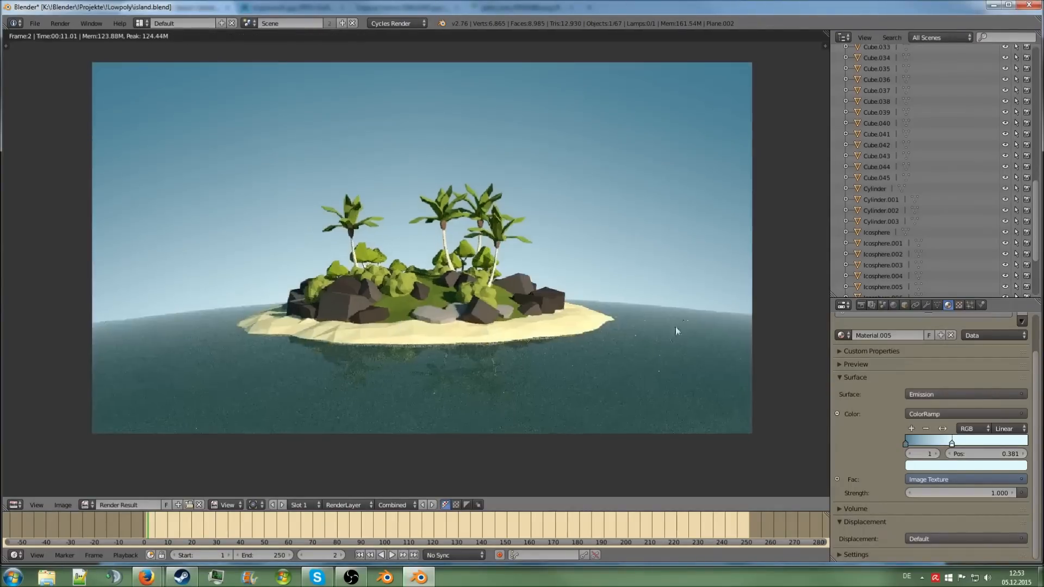
Examine the render's island, water reflections and sky gradient up close and as a whole, and close the render.
scroll(675, 328, "up", 2)
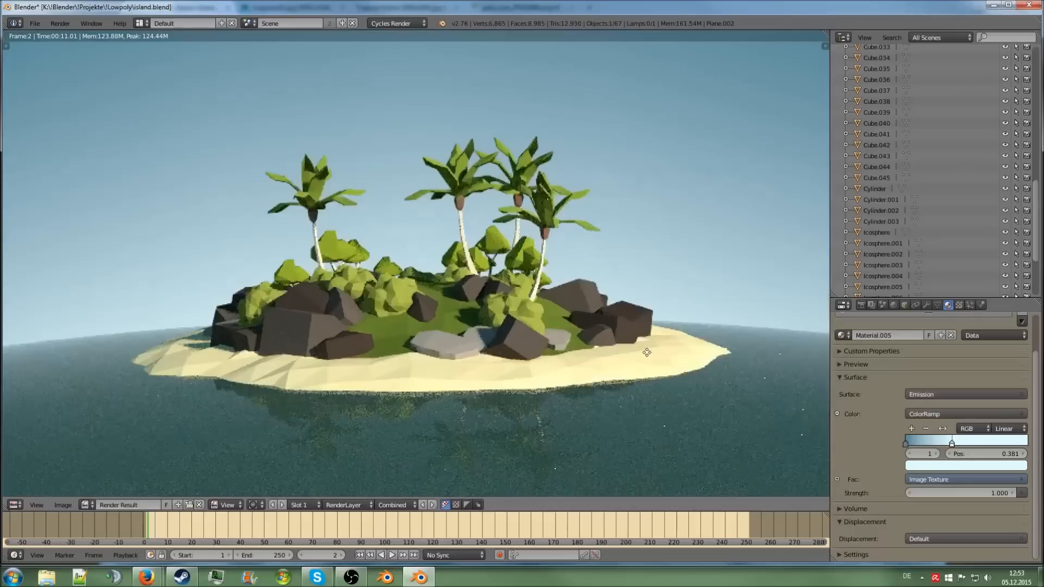
scroll(656, 336, "down", 2)
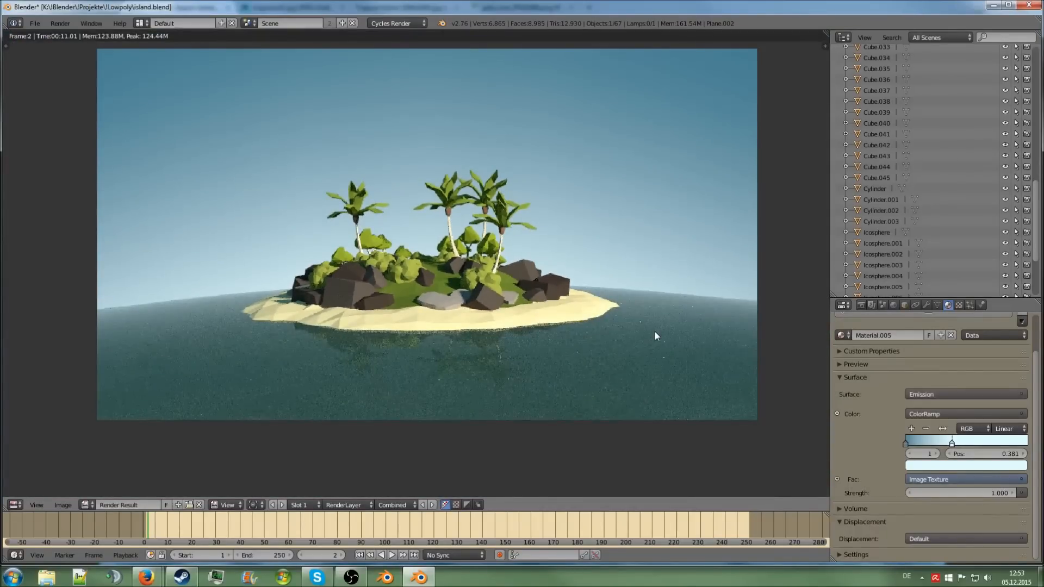
middle_click_drag(655, 336, 658, 375)
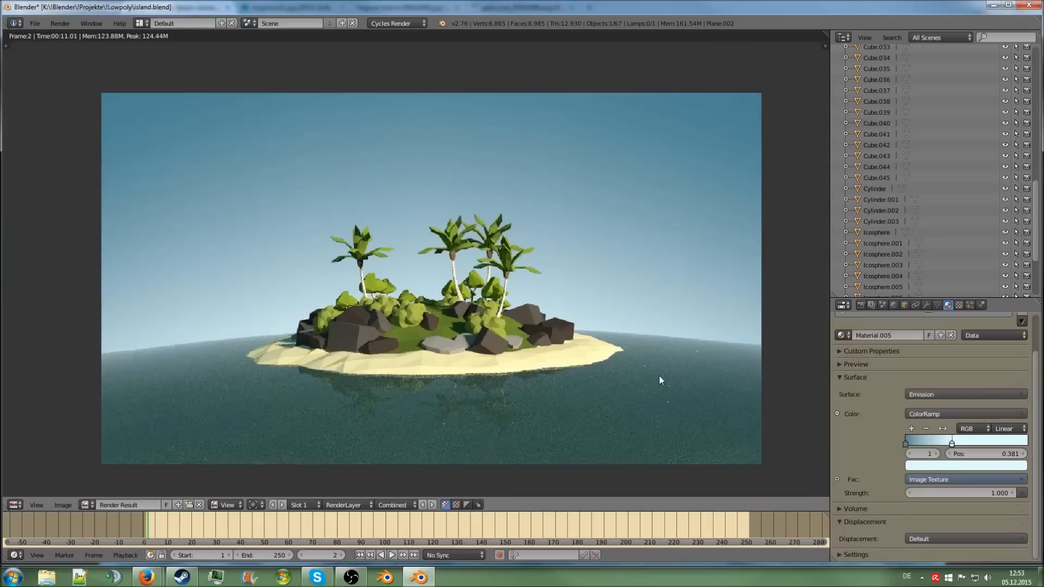
scroll(659, 376, "up", 1)
middle_click_drag(659, 376, 664, 348)
scroll(631, 340, "up", 2)
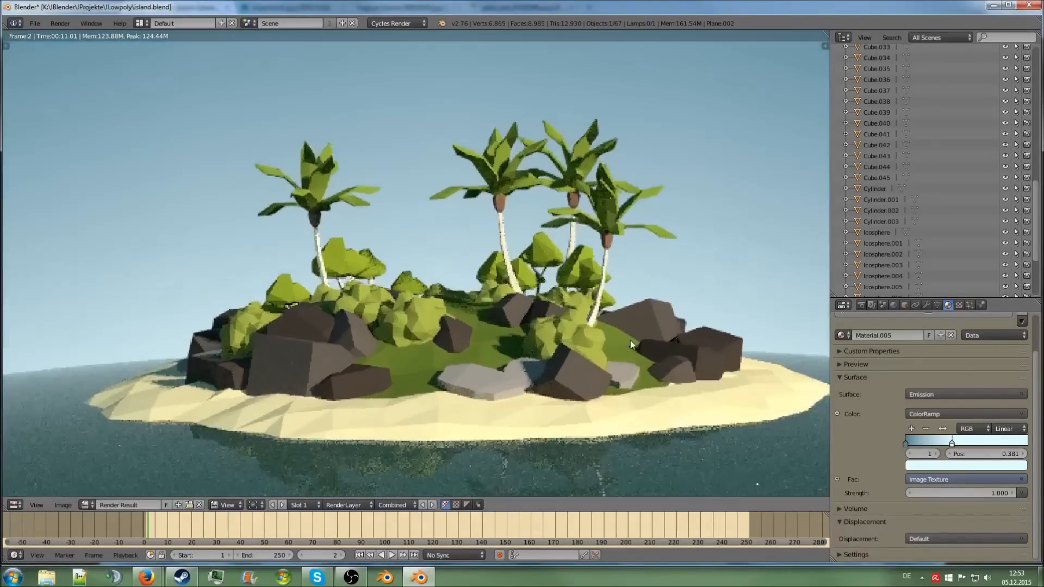
scroll(630, 341, "down", 3)
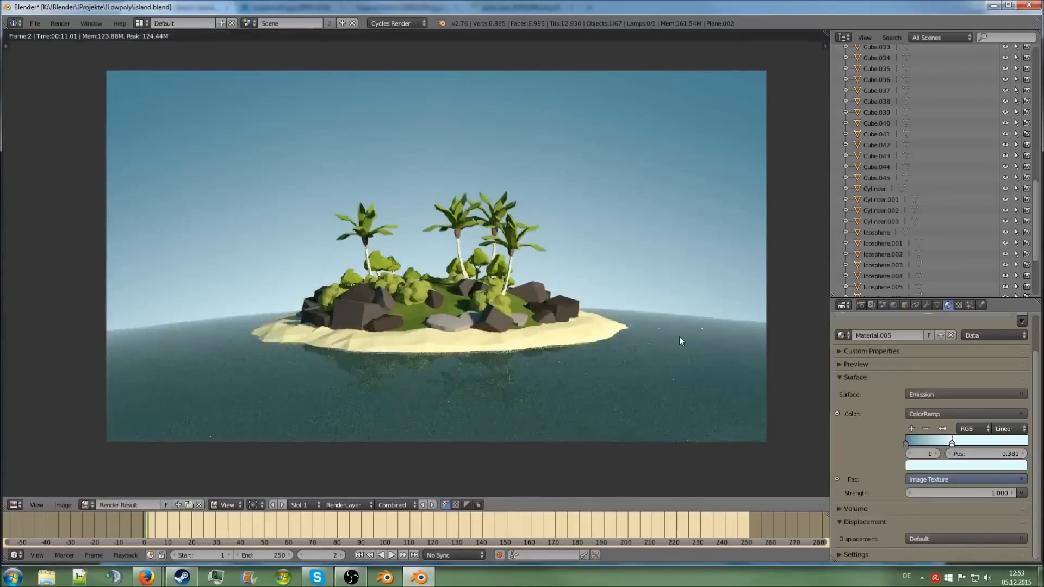
scroll(583, 321, "up", 2)
middle_click_drag(583, 321, 562, 322)
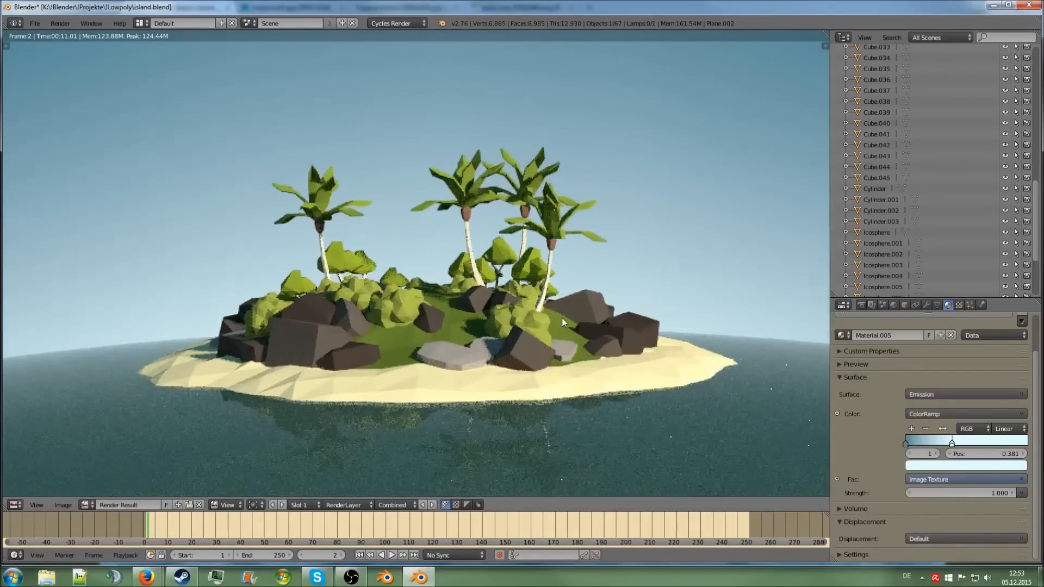
scroll(563, 318, "down", 2)
scroll(563, 318, "up", 1)
middle_click_drag(562, 318, 557, 320)
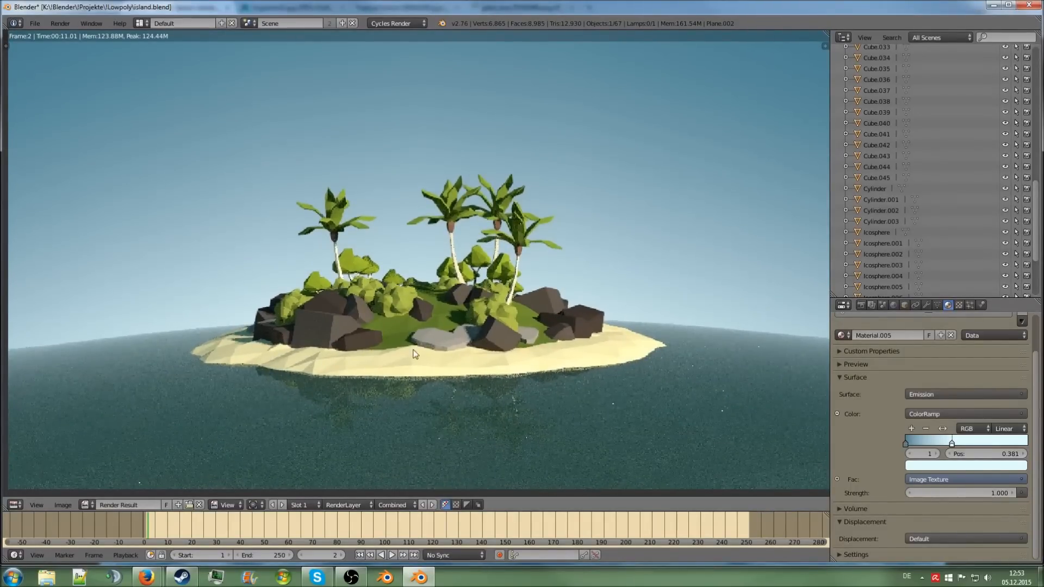
key("Escape")
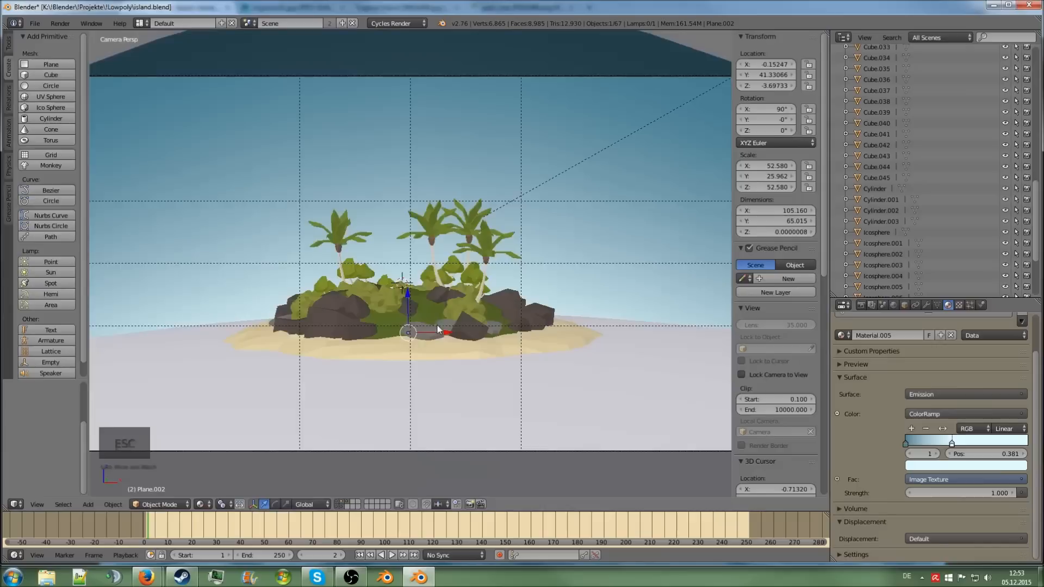
Select the island mesh, show the scene in top view and save the file.
middle_click_drag(437, 325, 436, 387)
scroll(428, 367, "up", 4)
right_click(409, 342)
right_click(412, 302)
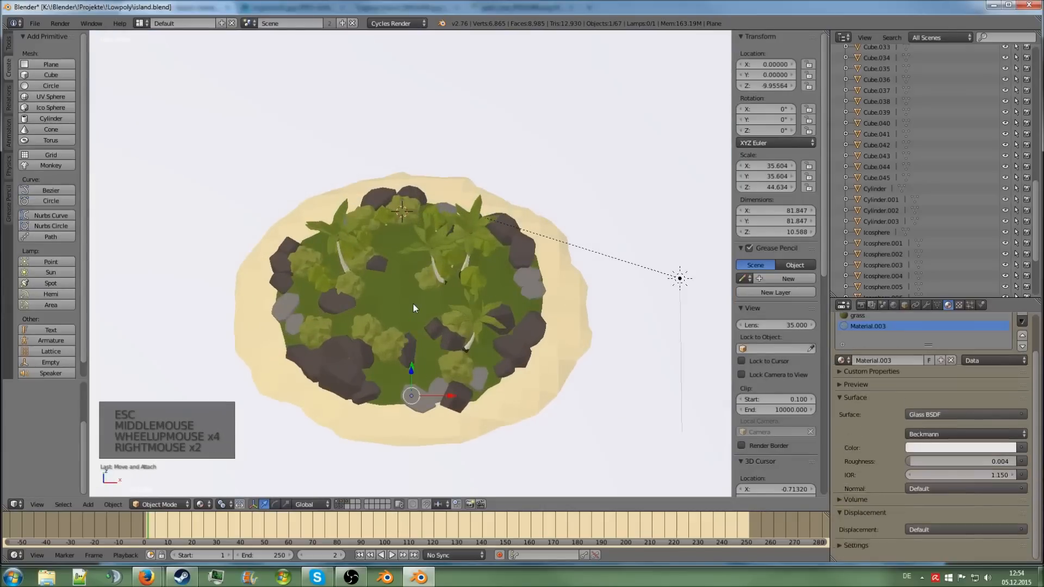
key("KP_7")
key("ctrl+s")
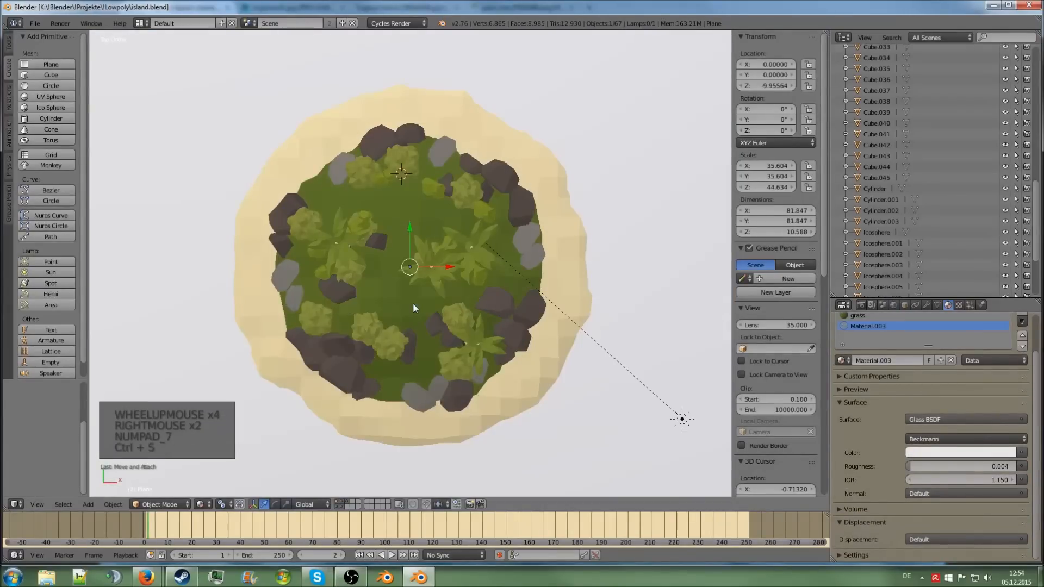
Edit the island mesh, clear the selection and select all faces assigned to the grass material.
key("Tab")
key("a")
key("a")
key("c")
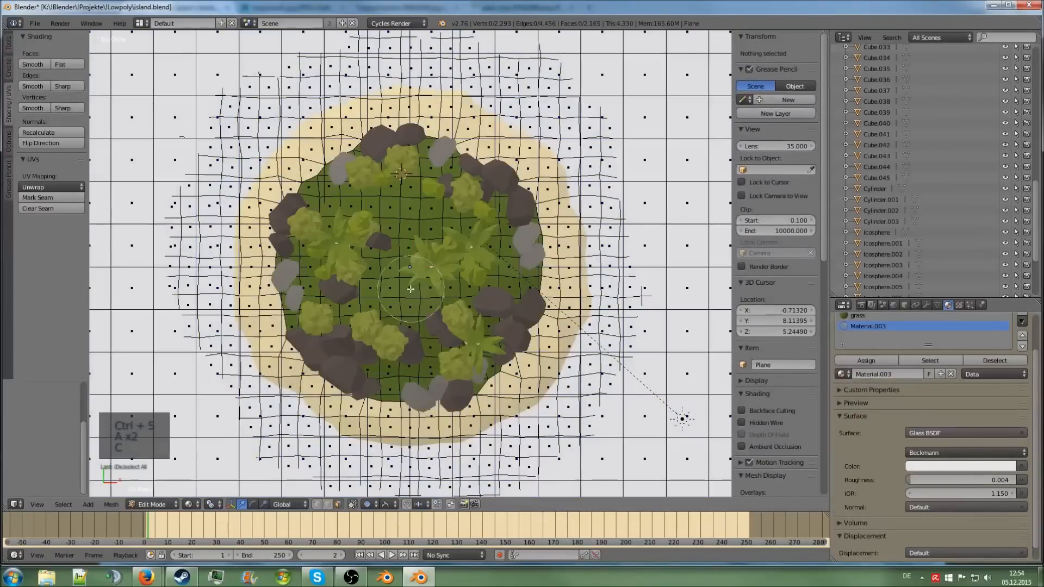
scroll(406, 270, "down", 1)
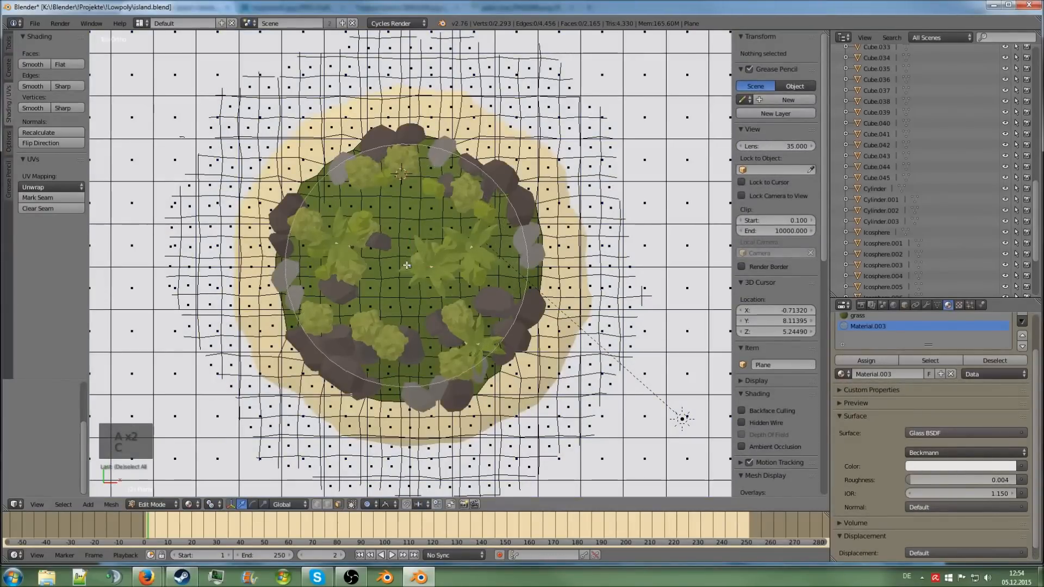
right_click(407, 265)
left_click(912, 322)
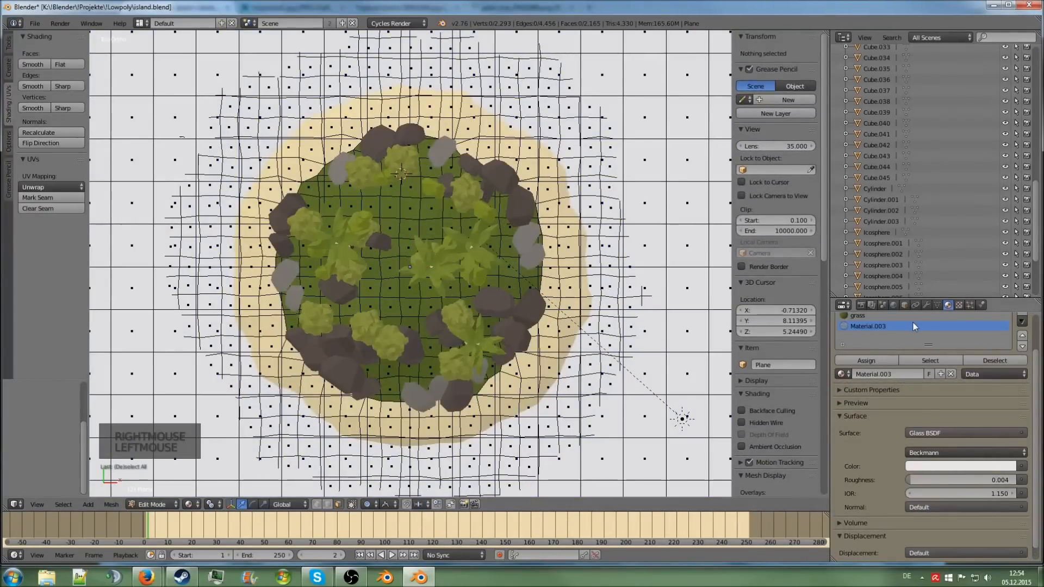
left_click(892, 316)
left_click(945, 357)
Deselect the inner grass faces with a large circle selection, keeping only the outer ring of grass faces selected.
key("c")
scroll(399, 271, "down", 7)
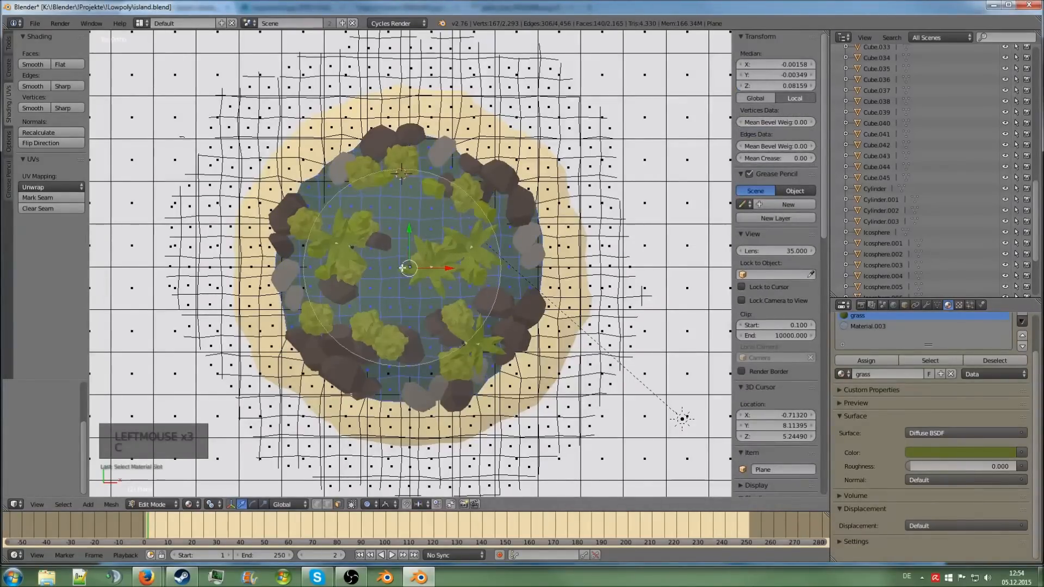
middle_click(403, 268)
right_click(403, 269)
Show the camera view and add a fourth material slot with a new material to the island mesh.
middle_click_drag(403, 268, 435, 269)
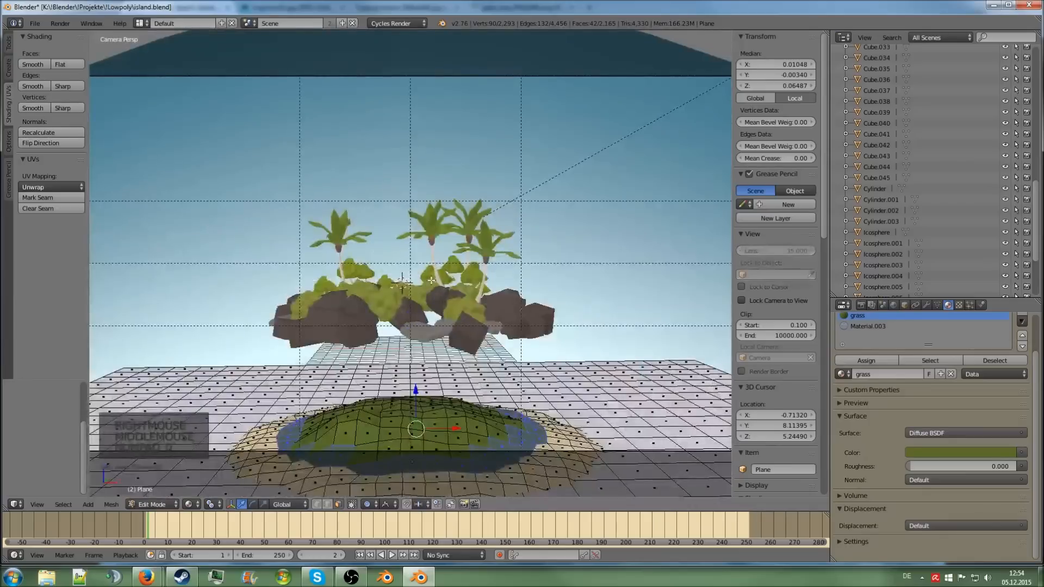
scroll(991, 336, "up", 3)
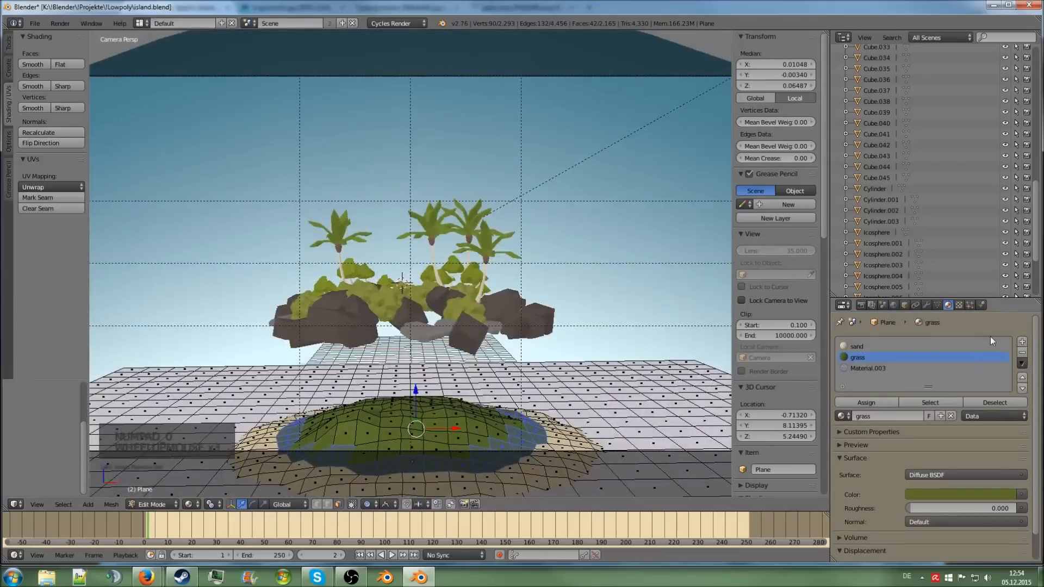
left_click(1031, 341)
left_click(917, 417)
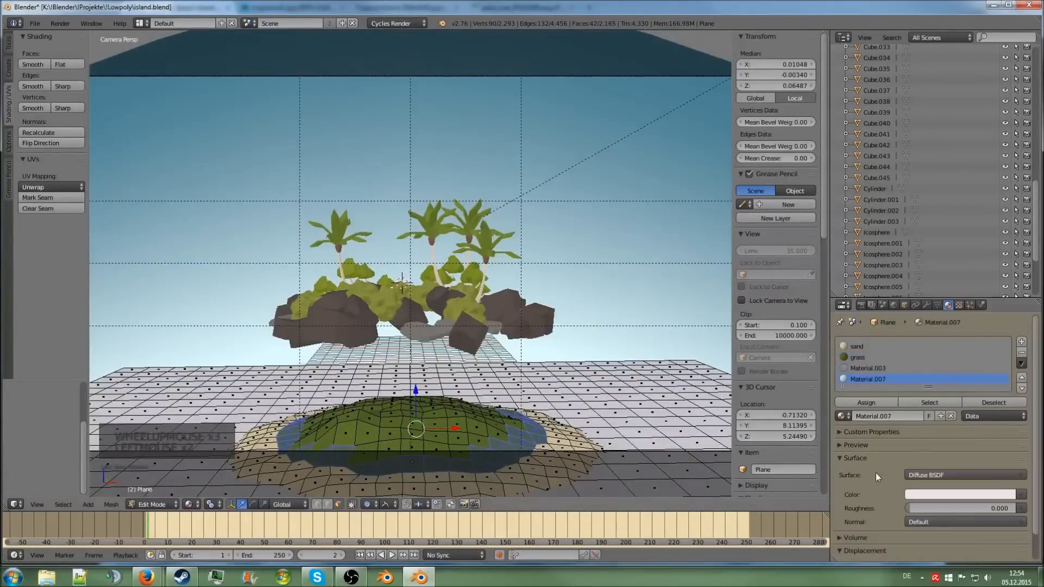
Set the new material's diffuse colour to a muted brown (R 0.274, G 0.238, B 0.164), assign it to the selected faces and finish mesh editing.
left_click(946, 494)
left_click_drag(945, 406, 937, 361)
left_click_drag(928, 412, 928, 414)
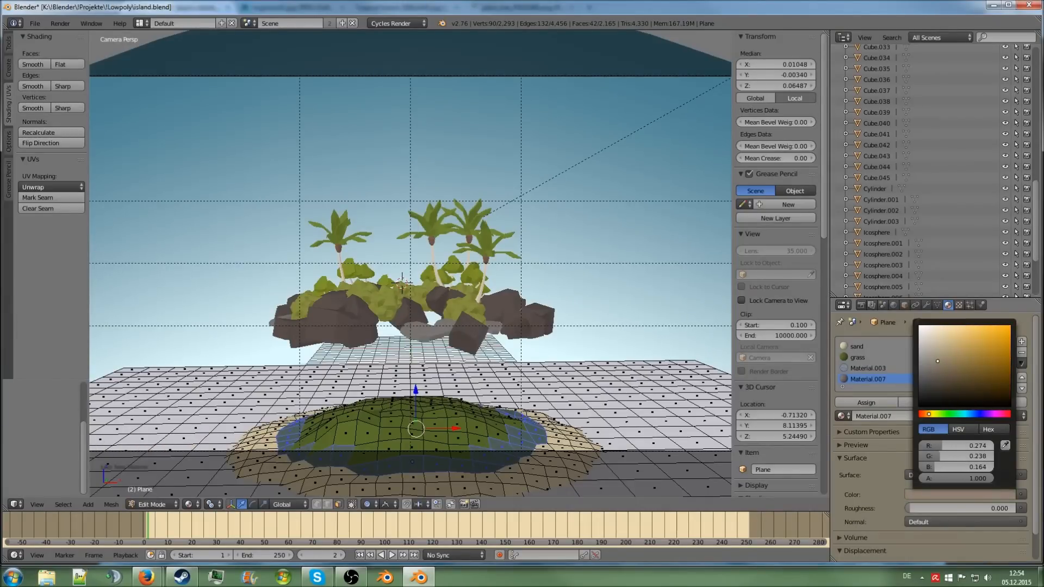
left_click(856, 400)
key("Tab")
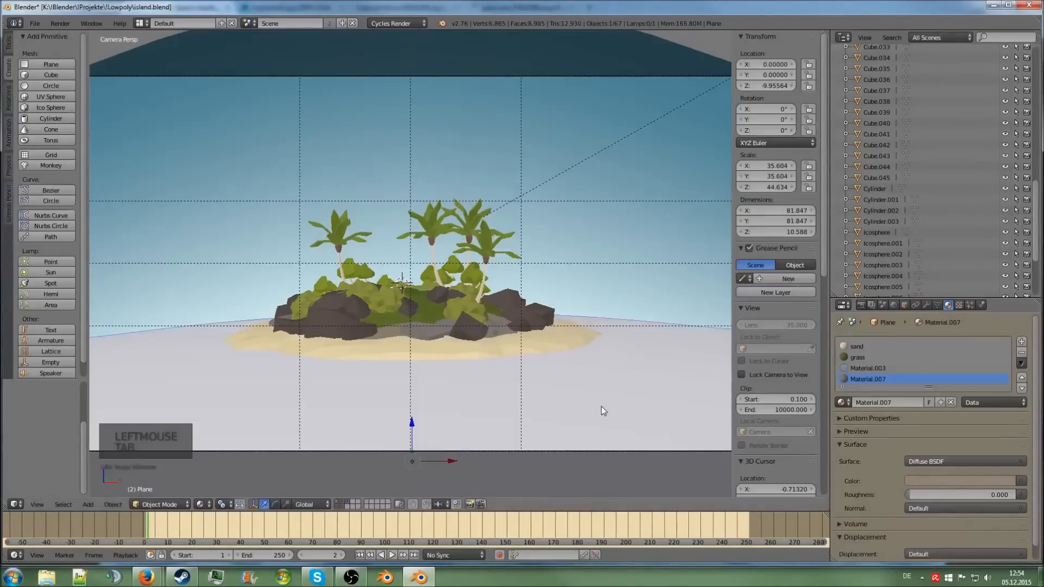
Darken the brown ground material, check it in a test render, and refine it to a darker, slightly redder brown.
scroll(555, 381, "up", 4)
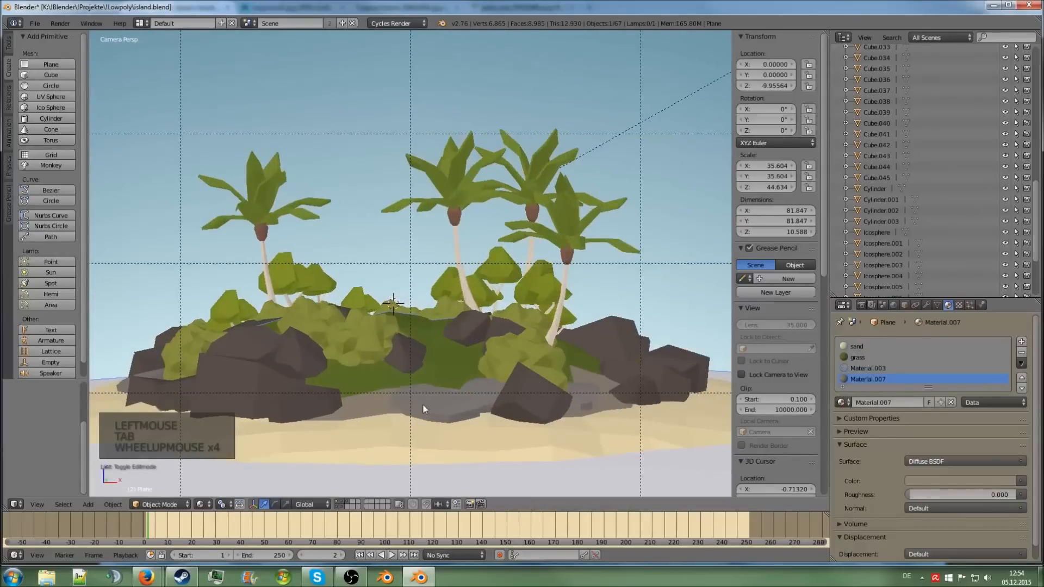
scroll(384, 400, "down", 1)
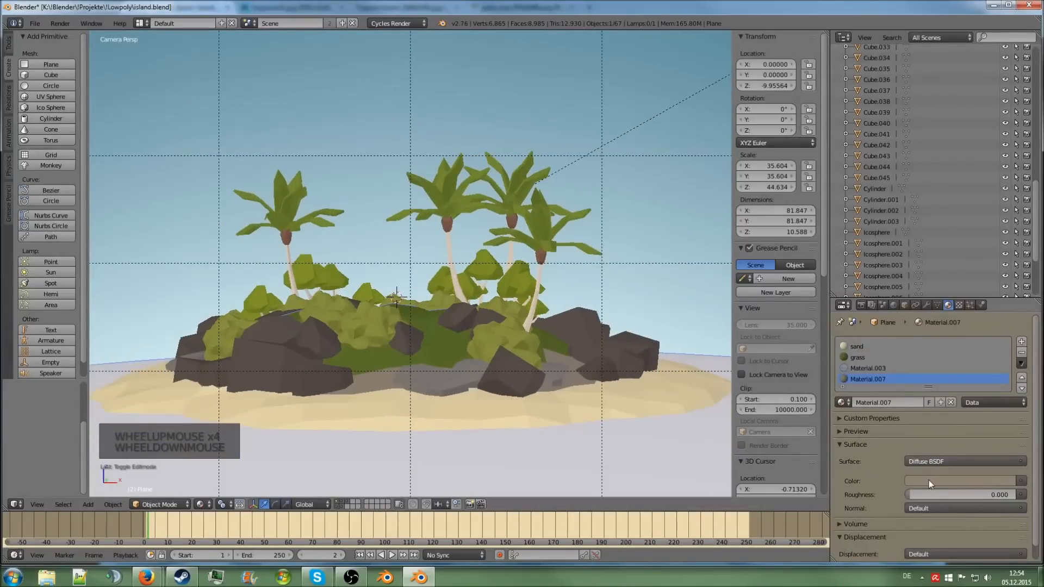
left_click(929, 481)
left_click_drag(939, 350, 949, 358)
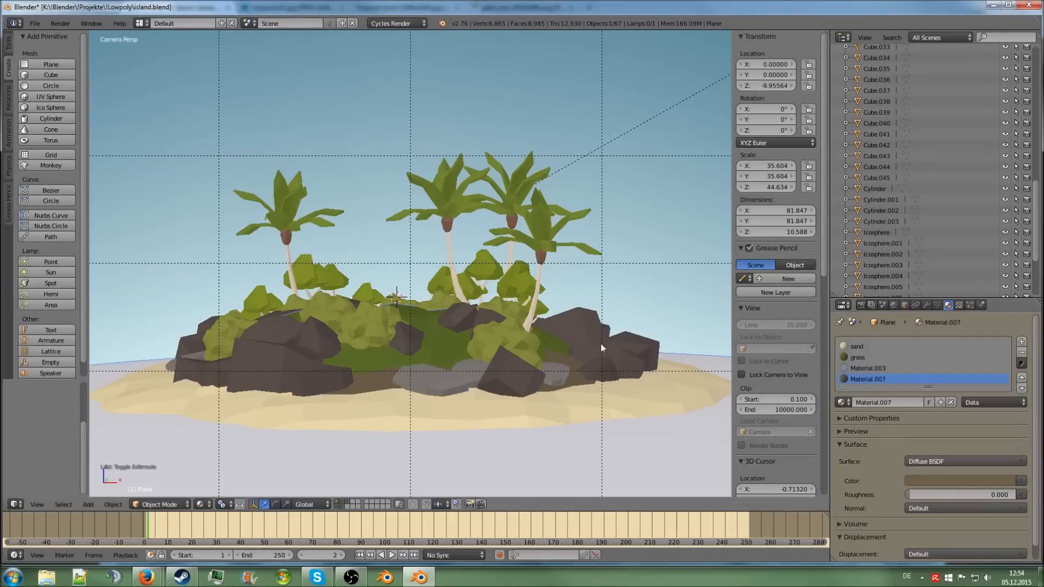
key("F12")
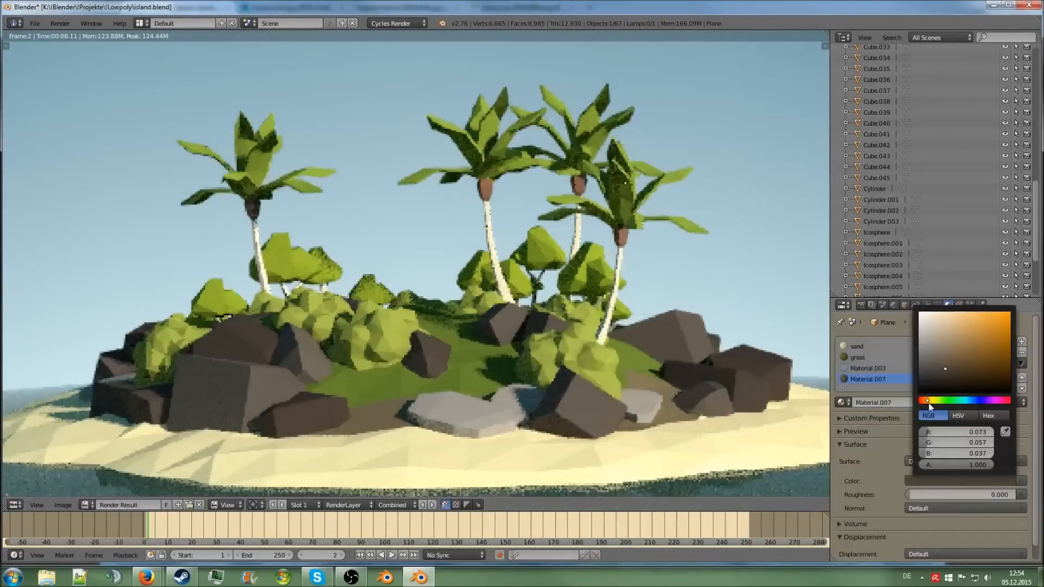
left_click(925, 401)
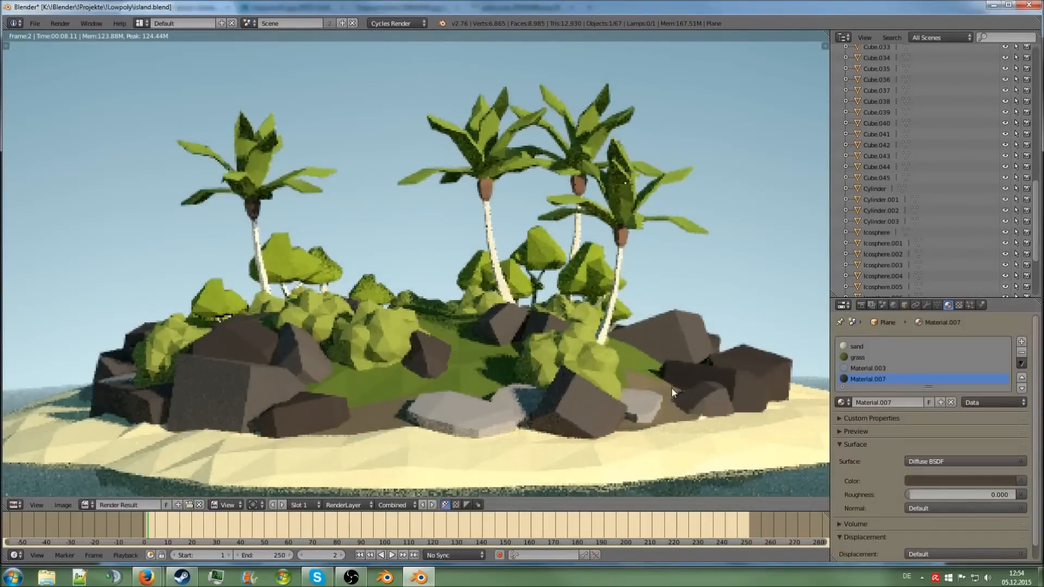
Lighten the diffuse color of Material.007 to a warmer brown, test-rendering the camera view after each color change.
key("F12")
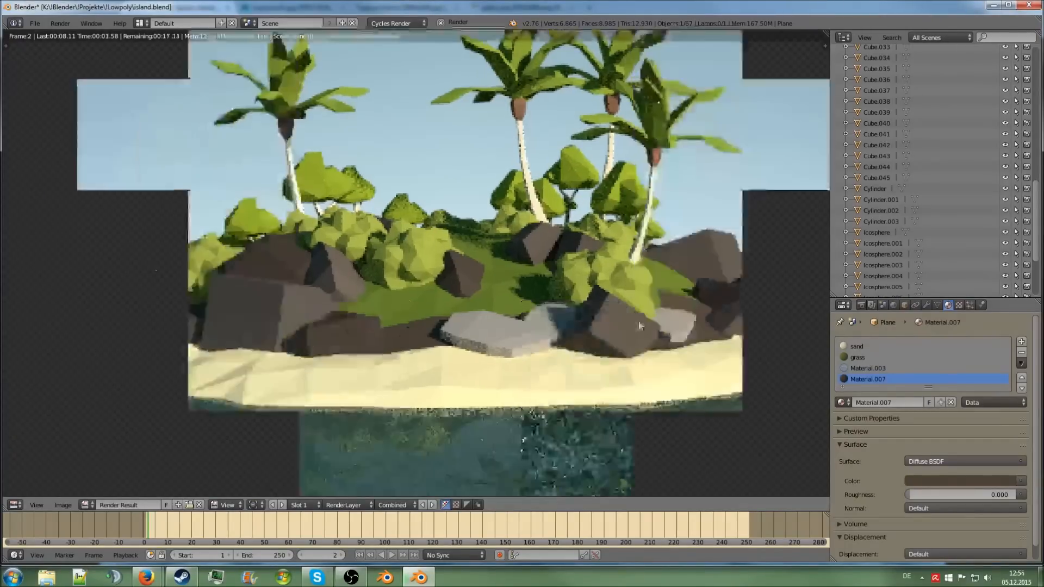
left_click(961, 481)
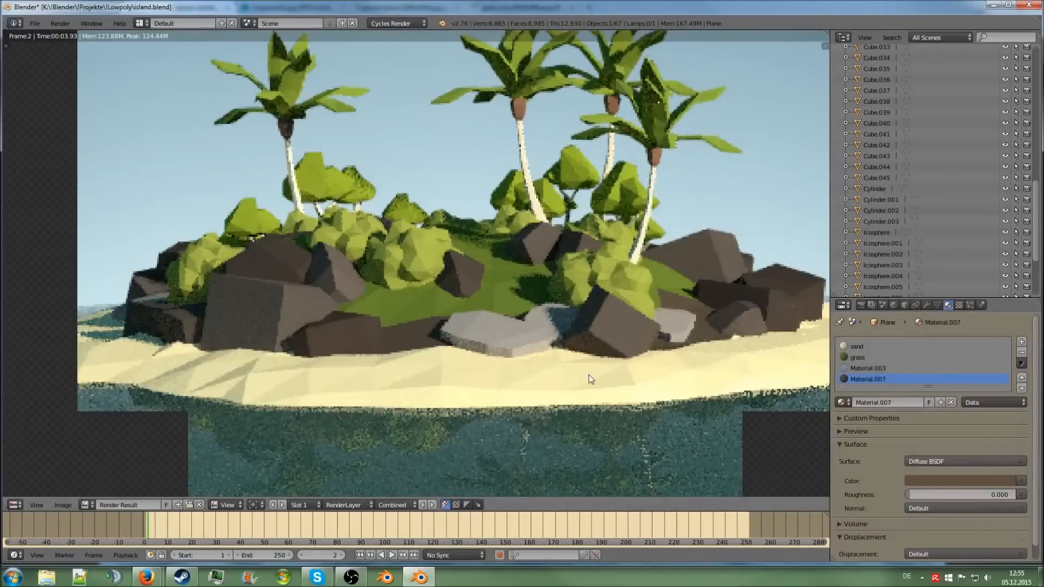
key("F12")
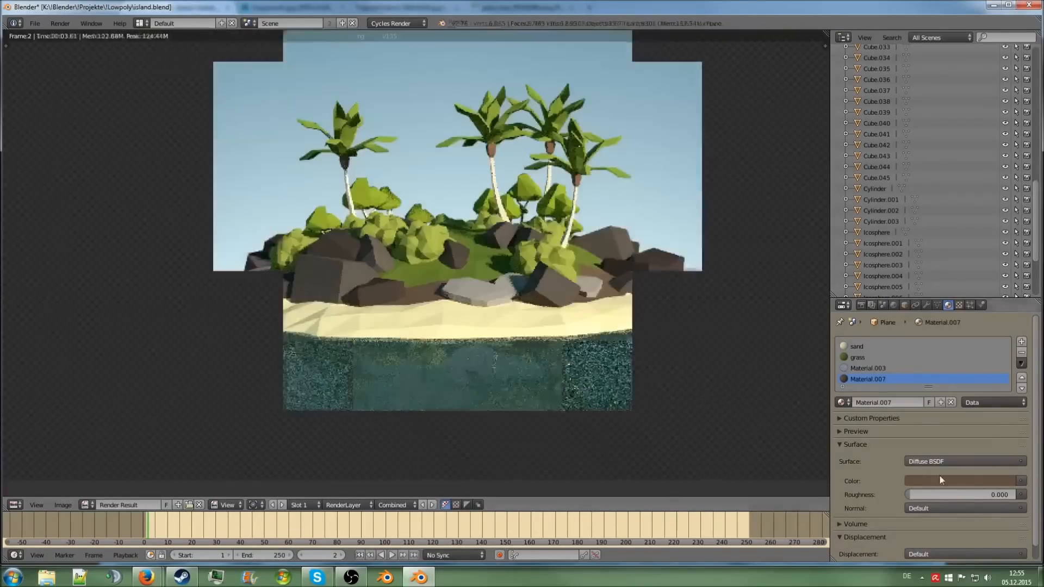
left_click(940, 481)
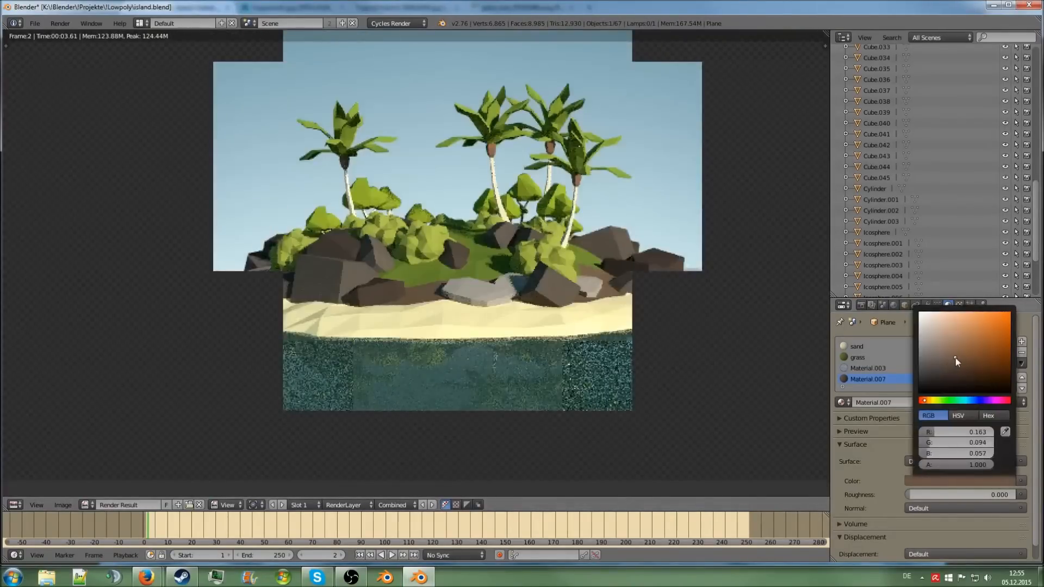
key("F12")
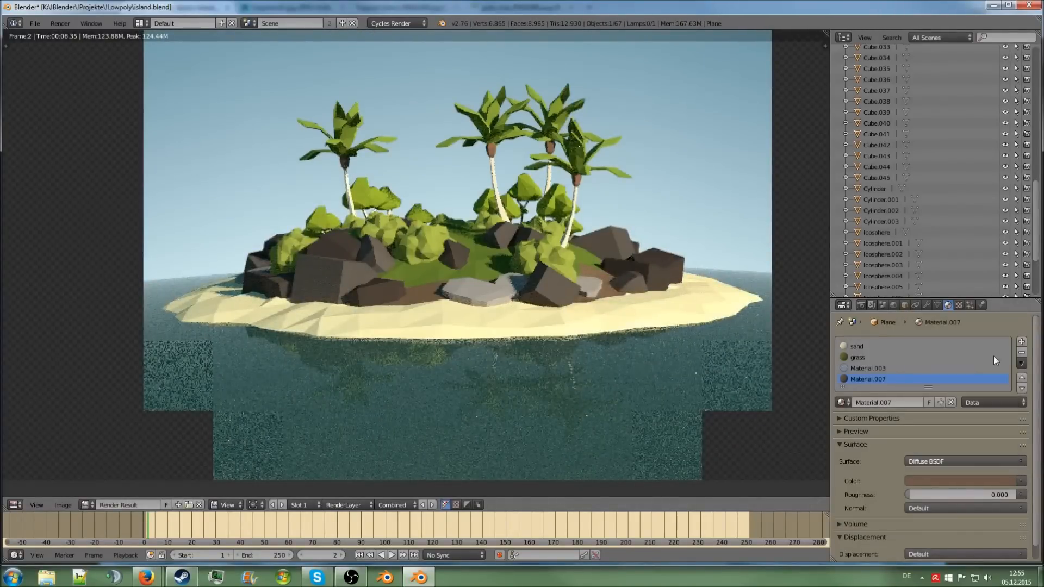
key("F12")
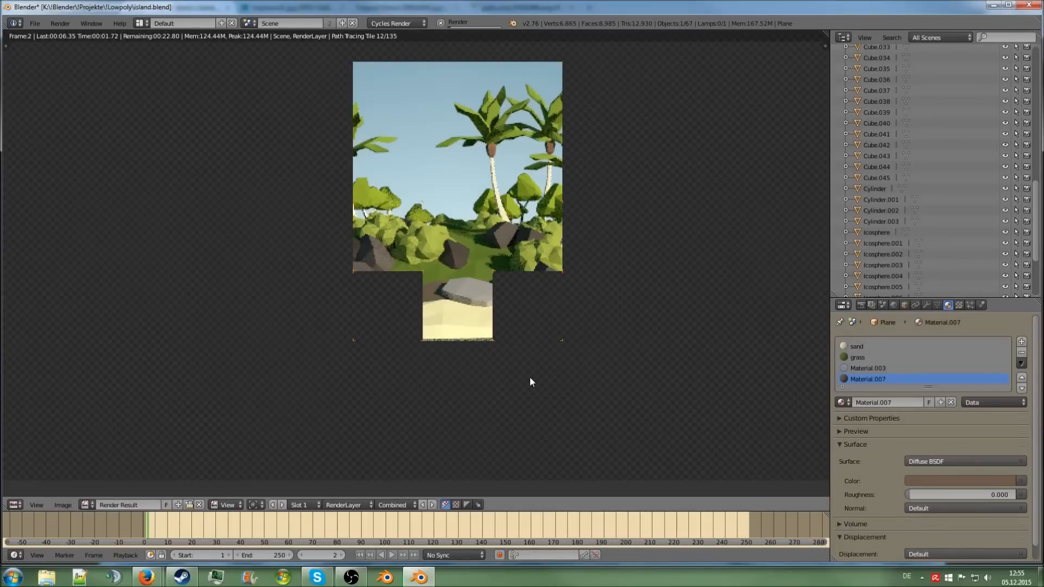
Open the island ground mesh for vertex editing in top view with nothing selected and proportional editing disabled.
key("Escape")
key("KP_7")
left_click(401, 173)
right_click(424, 368)
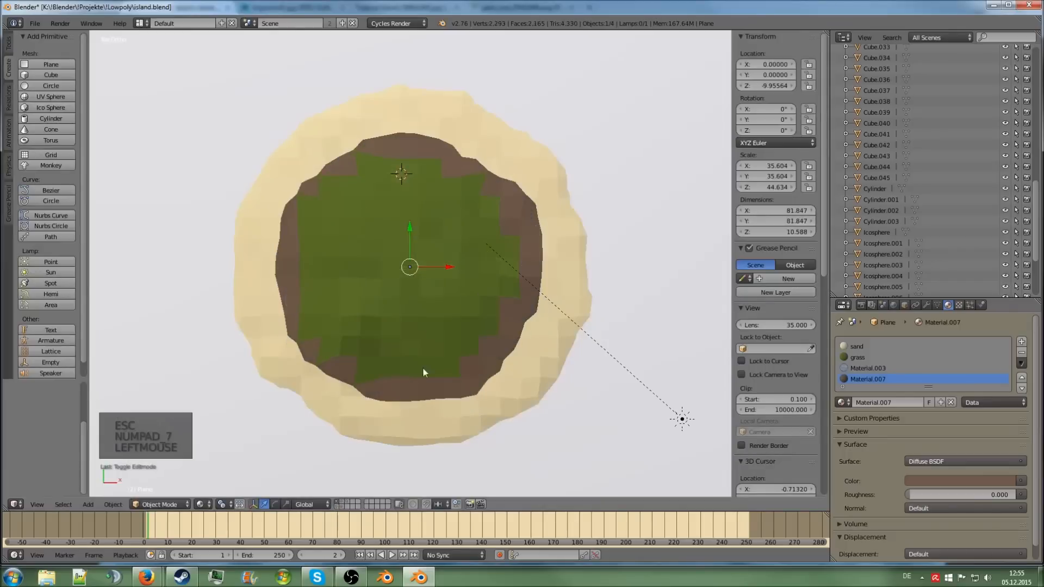
key("Tab")
scroll(434, 351, "up", 2)
key("a")
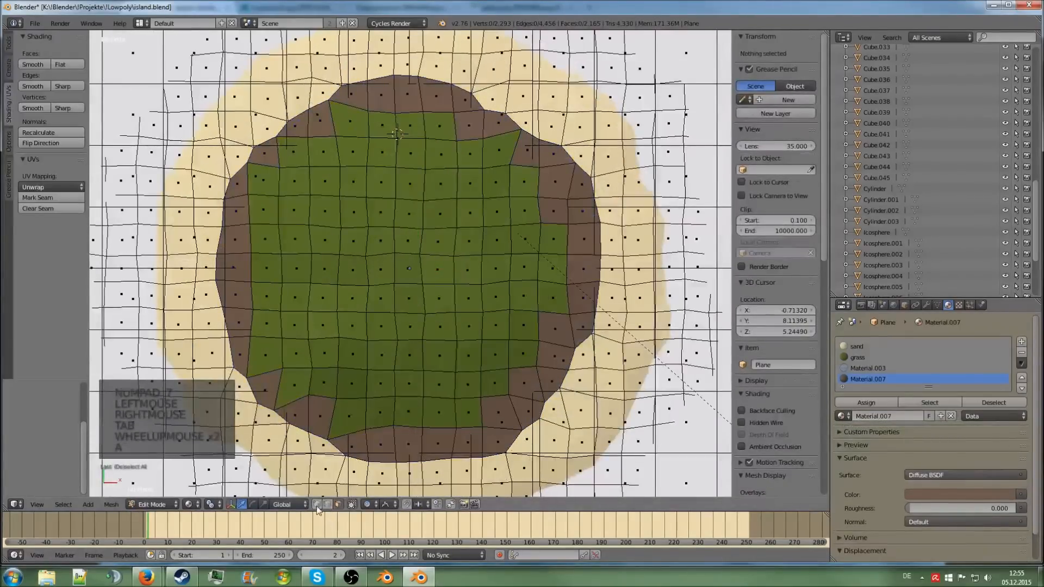
left_click(353, 506)
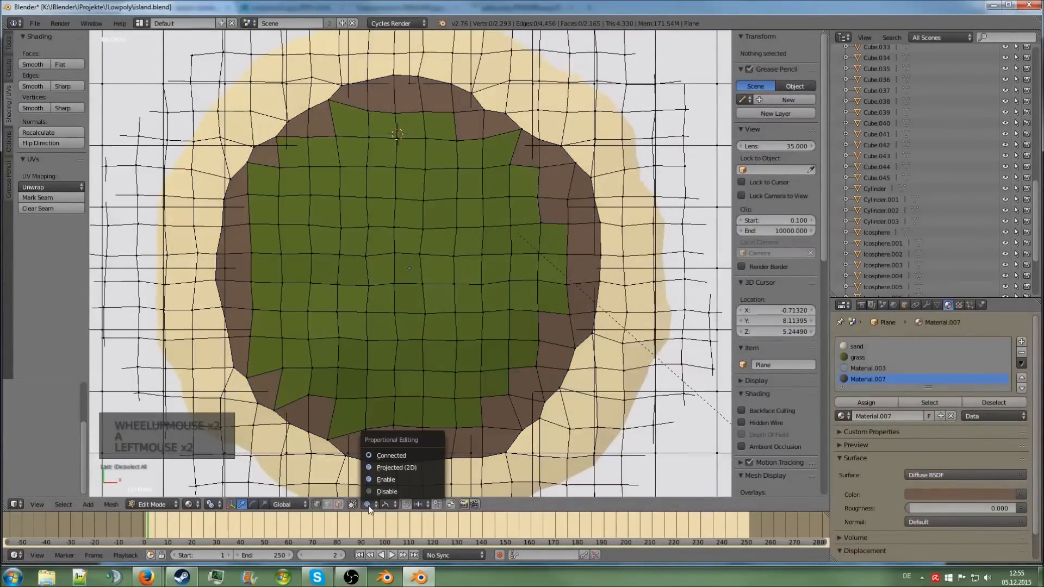
left_click(378, 492)
Move two vertices near the grass border at the island's front-left corner to make its outline more irregular.
right_click(345, 412)
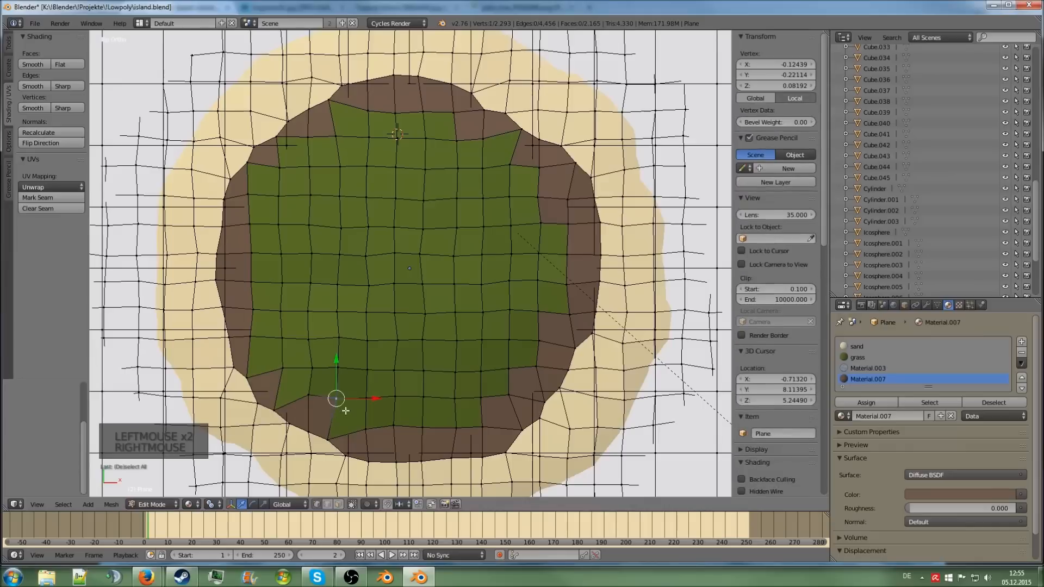
key("g")
left_click(339, 428)
right_click(309, 396)
key("g")
left_click(305, 399)
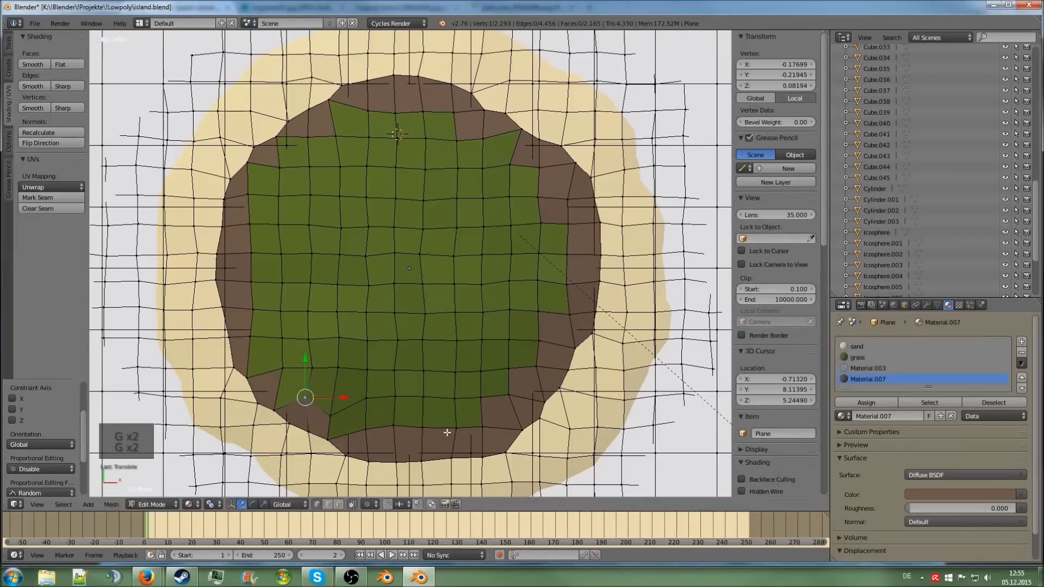
Reposition three vertices along the grass border at the island's front-right to loosen its straight outline.
right_click(454, 428)
key("g")
left_click(456, 421)
right_click(482, 427)
key("g")
left_click(481, 420)
right_click(482, 400)
key("g")
left_click(496, 401)
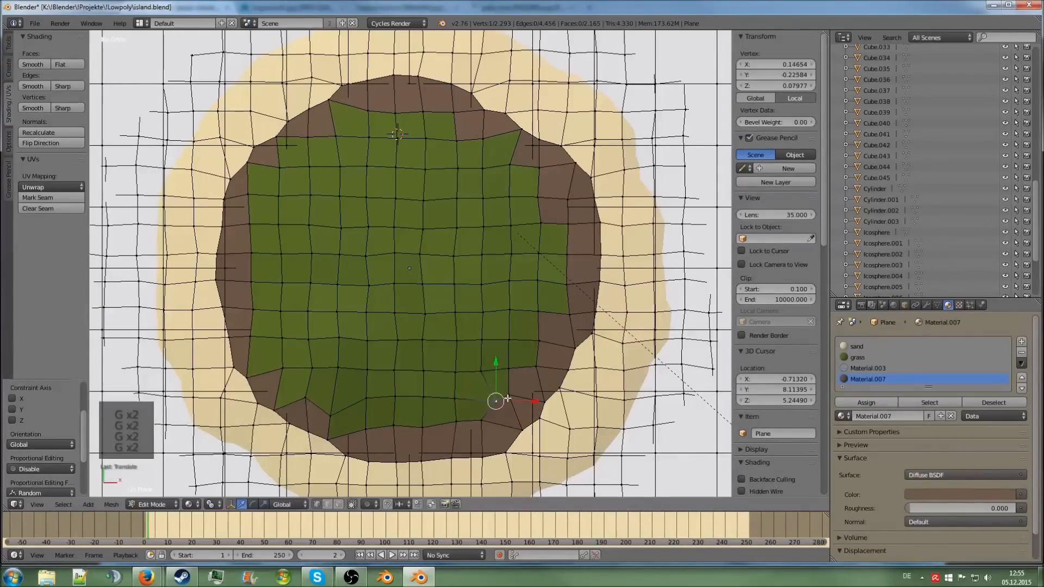
Shift the grass border vertices along the island's right side so the edge with the brown ground looks irregular.
right_click(508, 395)
key("g")
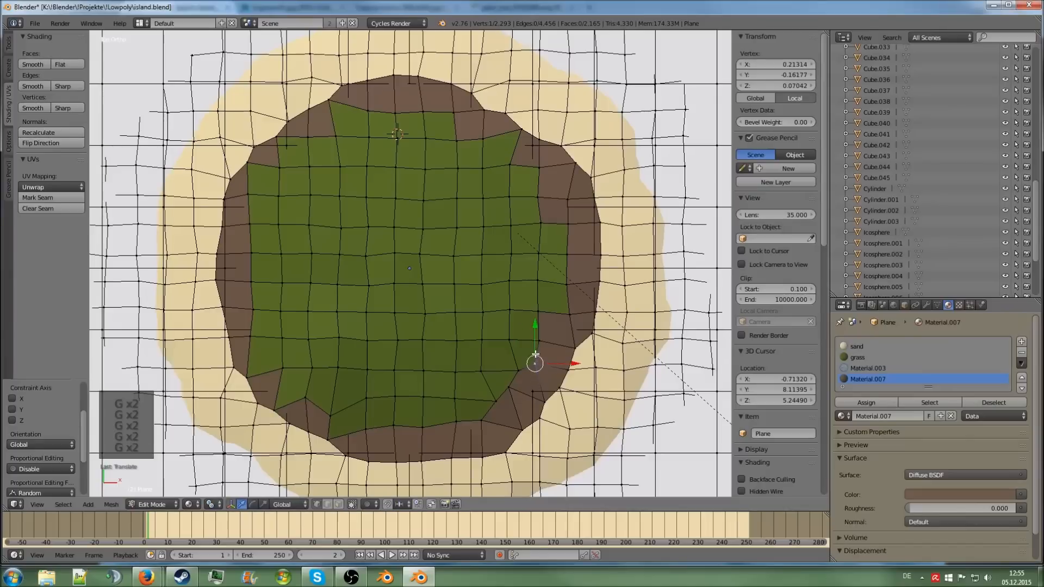
left_click(544, 342)
right_click(545, 307)
key("g")
left_click(551, 312)
right_click(572, 309)
key("g")
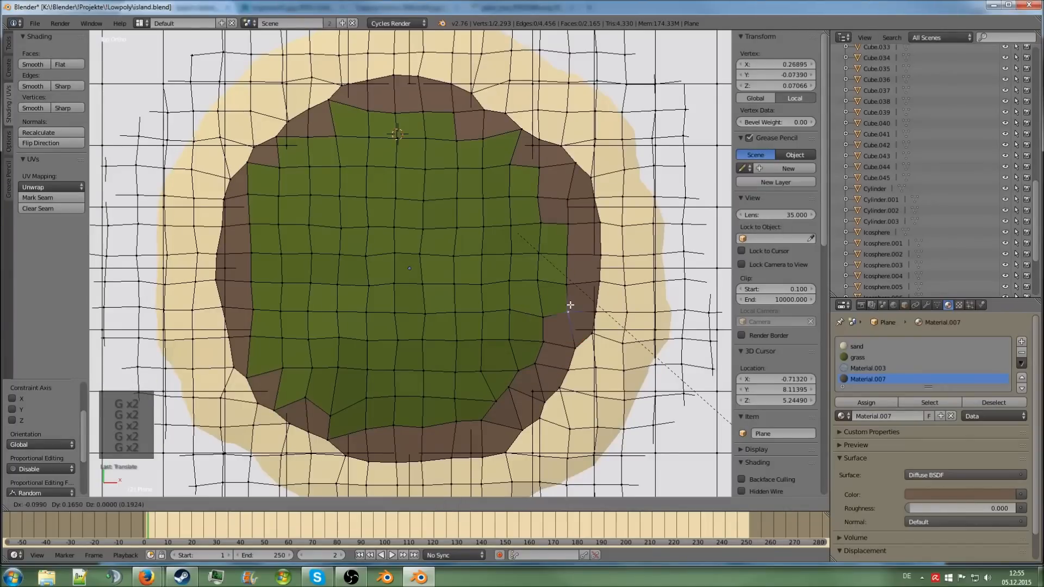
left_click(570, 302)
right_click(564, 229)
key("g")
left_click(548, 216)
Leave mesh editing, return to the camera view and show the layers holding the palms, bushes, rocks and background again.
key("Tab")
key("KP_0")
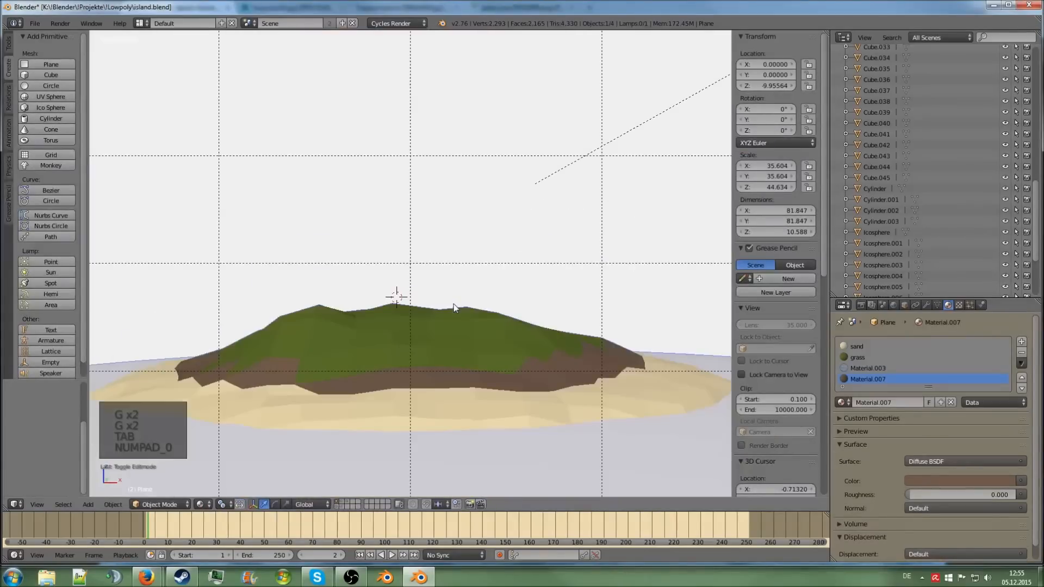
left_click(339, 502, "shift")
left_click(344, 502, "shift")
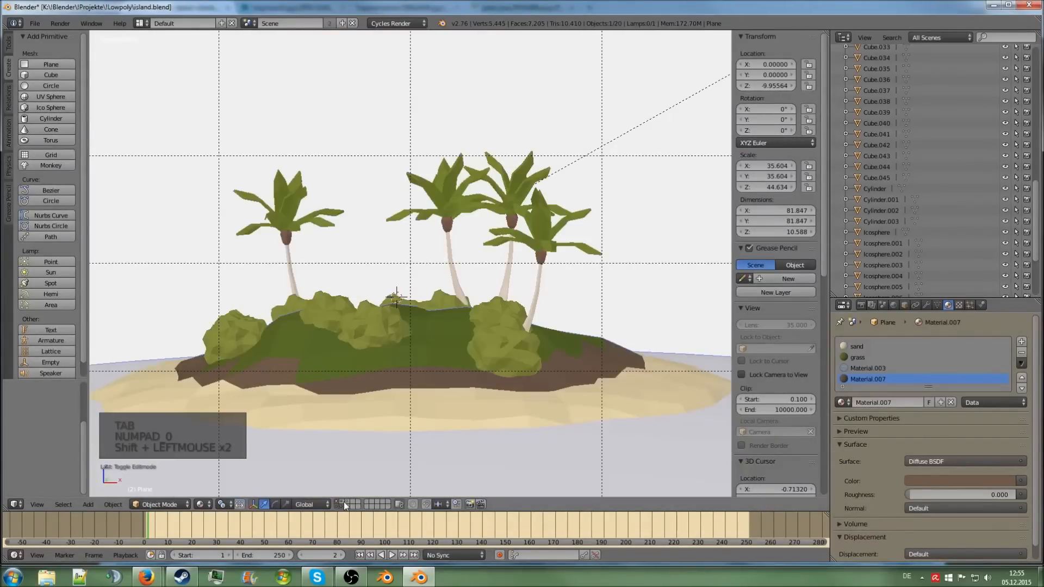
left_click(349, 502, "shift")
left_click(349, 501, "shift")
Save the project over island.blend and render the camera view.
key("ctrl+s")
left_click(383, 405)
key("F12")
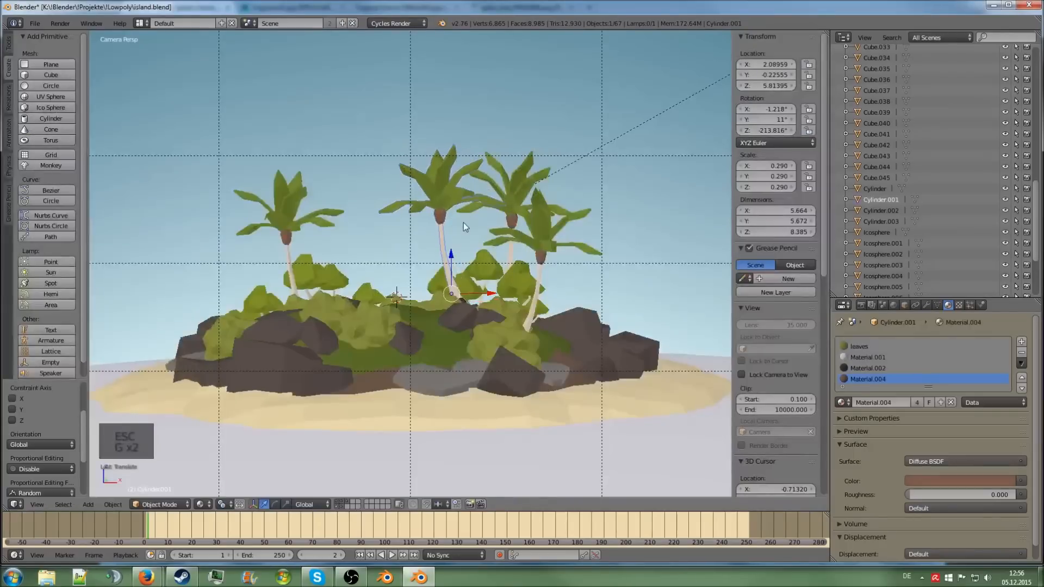
Move the rearmost palm down and to the left, and shift the front-right palm slightly left and down.
right_click(510, 195)
key("g")
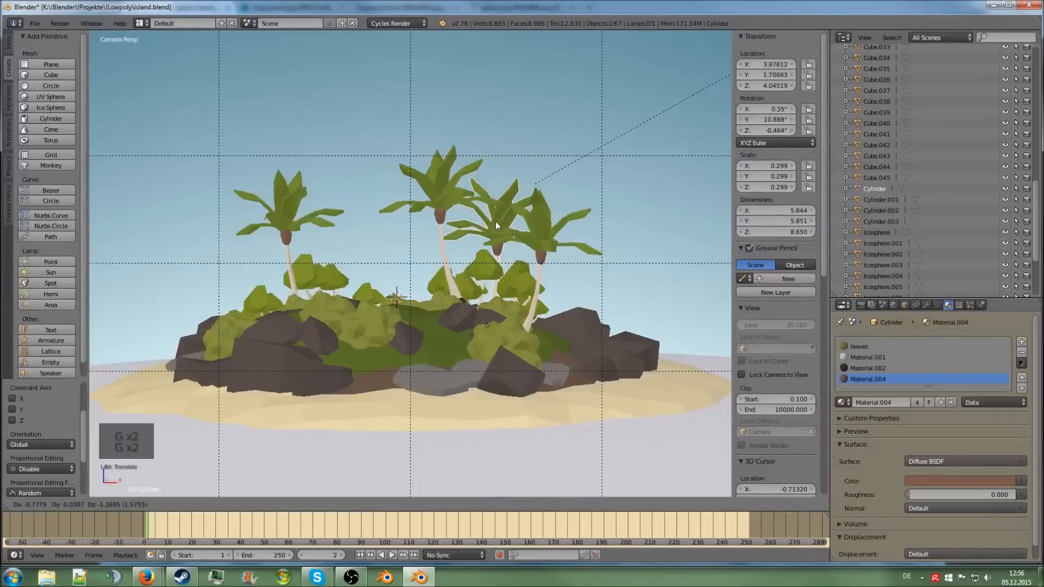
left_click(500, 211)
right_click(532, 240)
key("g")
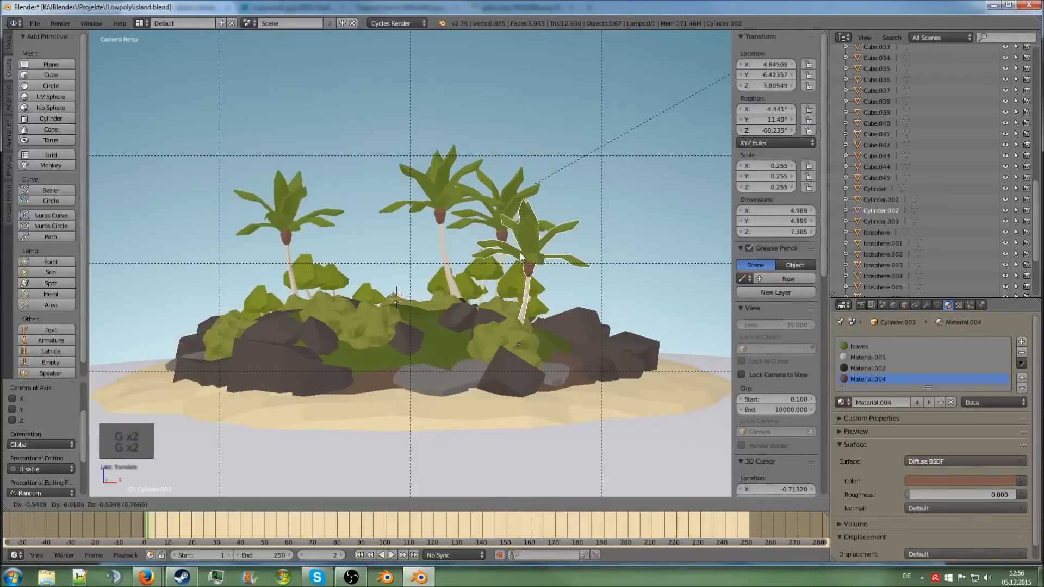
left_click(528, 241)
Lower the middle palm, and move the rearmost palm up and left so its crown rises above the group.
right_click(496, 196)
key("g")
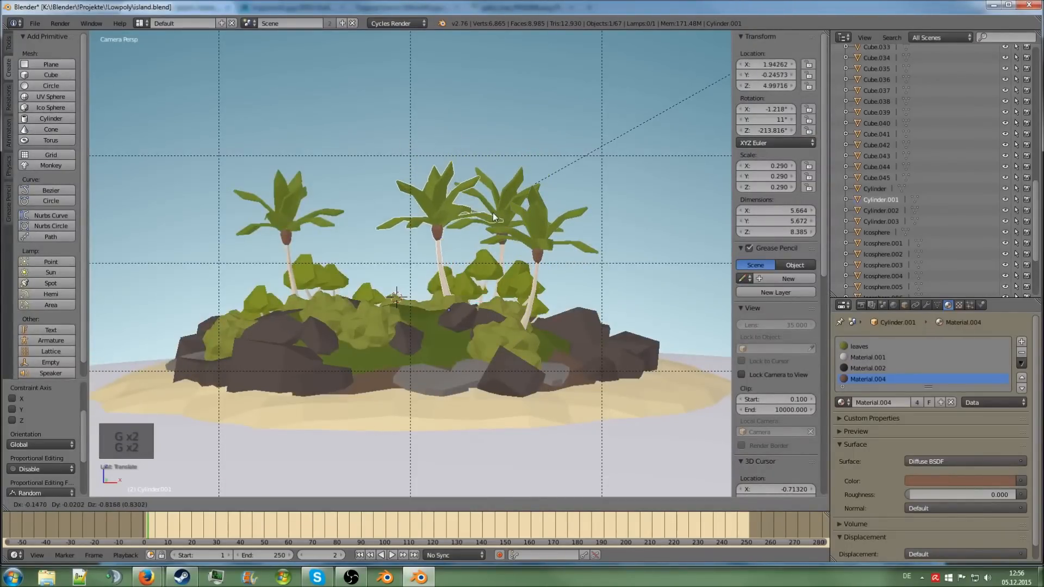
left_click(494, 211)
right_click(494, 211)
key("g")
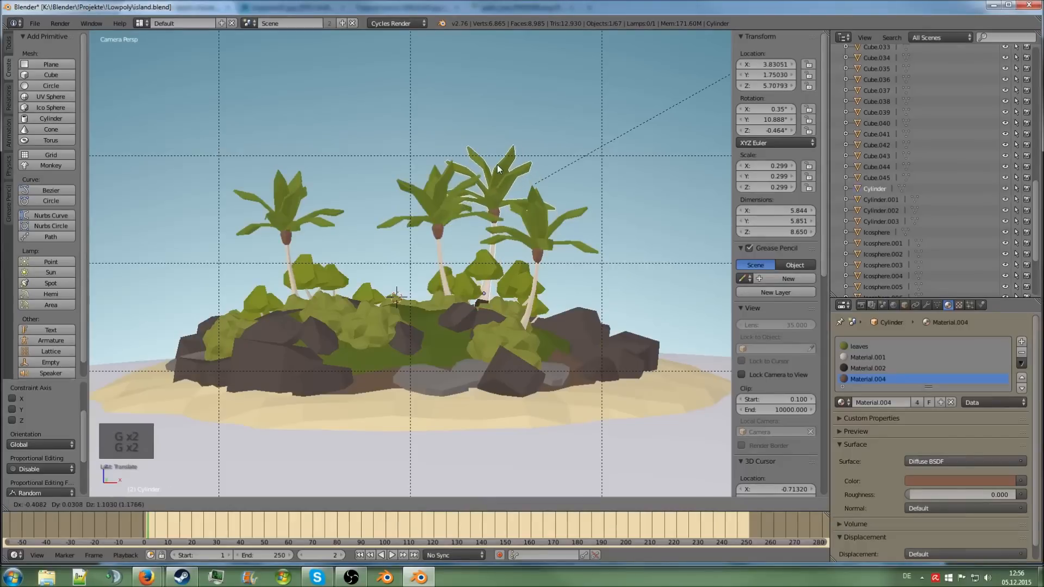
left_click(486, 165)
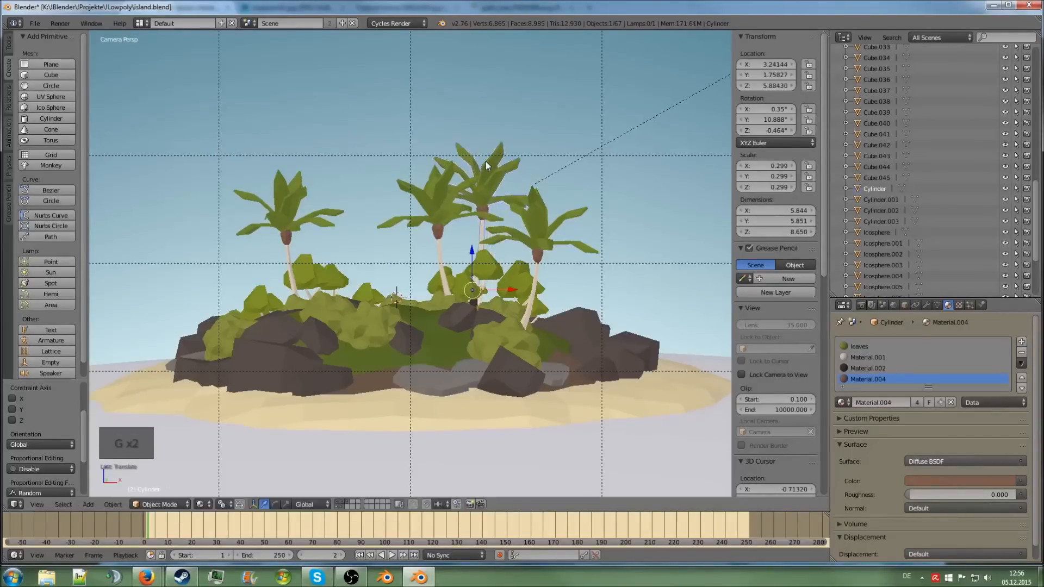
Nudge the front-right palm and the lone palm on the island's left side slightly to the right.
right_click(534, 217)
key("g")
left_click(541, 220)
right_click(288, 208)
key("g")
left_click(296, 208)
Deselect everything and render the camera view to check the new palm arrangement.
key("a")
scroll(433, 255, "down", 2)
scroll(433, 255, "up", 2)
key("F12")
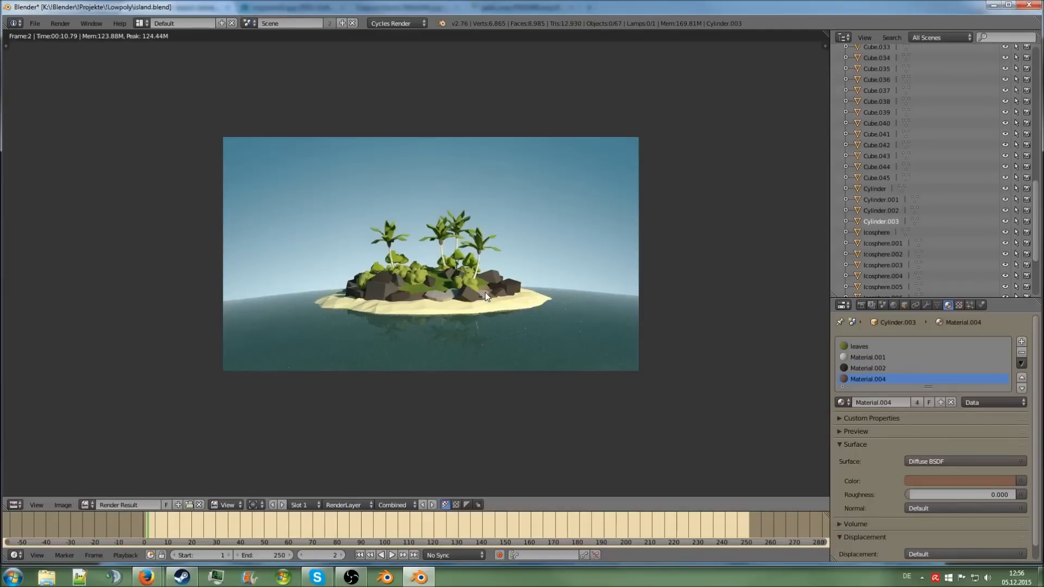
key("Escape")
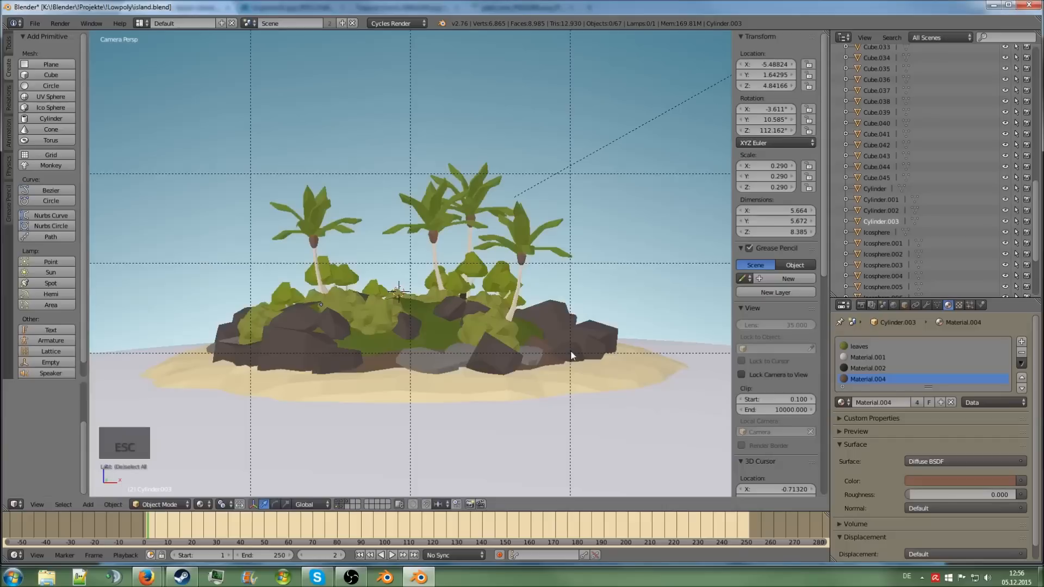
Select the ground and water plane, choose its Material.003 slot and enlarge the area showing the material settings.
right_click(642, 396)
middle_click_drag(661, 409, 685, 402)
scroll(696, 397, "down", 2)
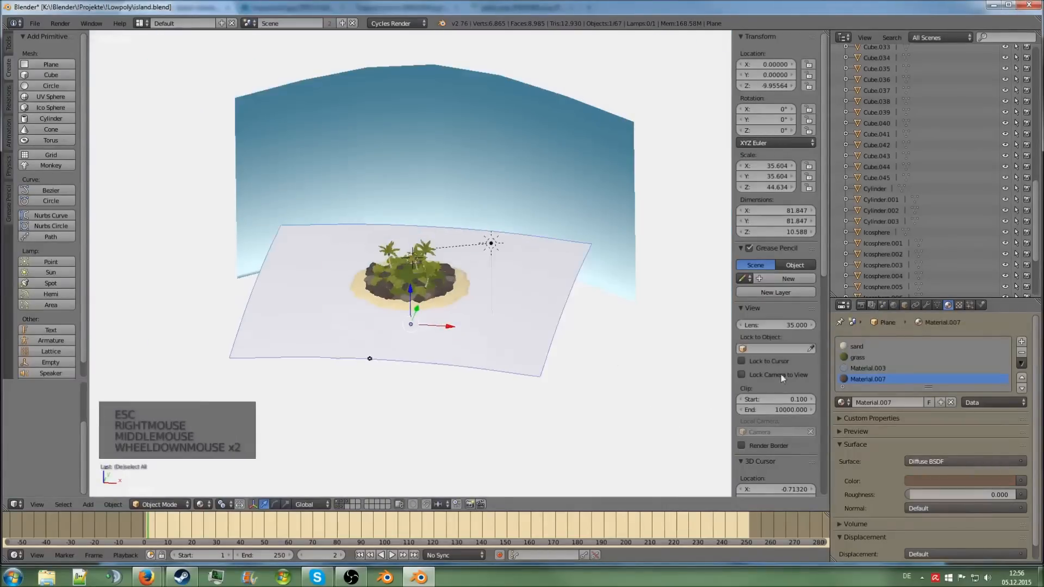
left_click(864, 368)
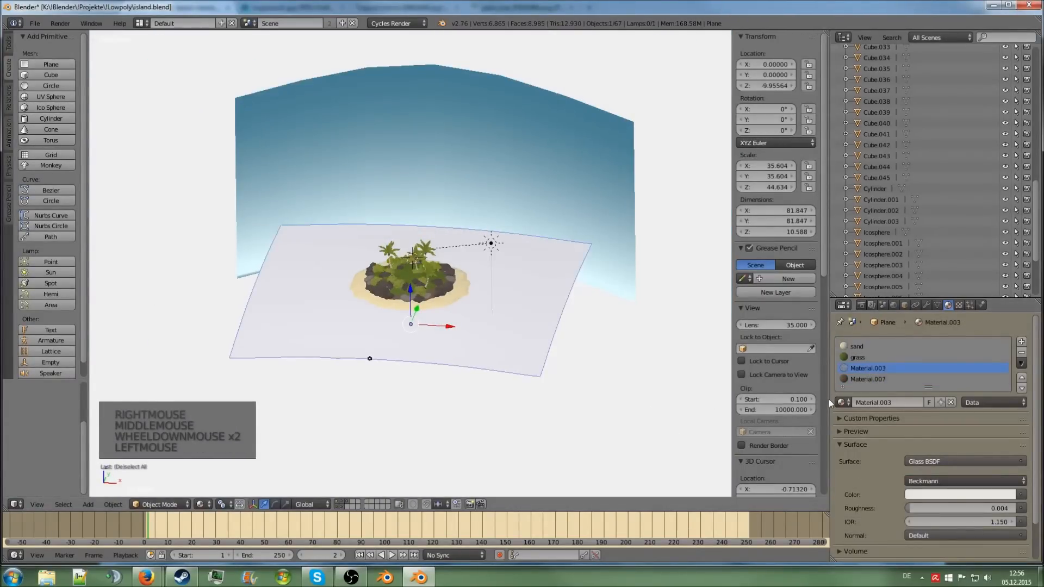
left_click_drag(883, 298, 885, 191)
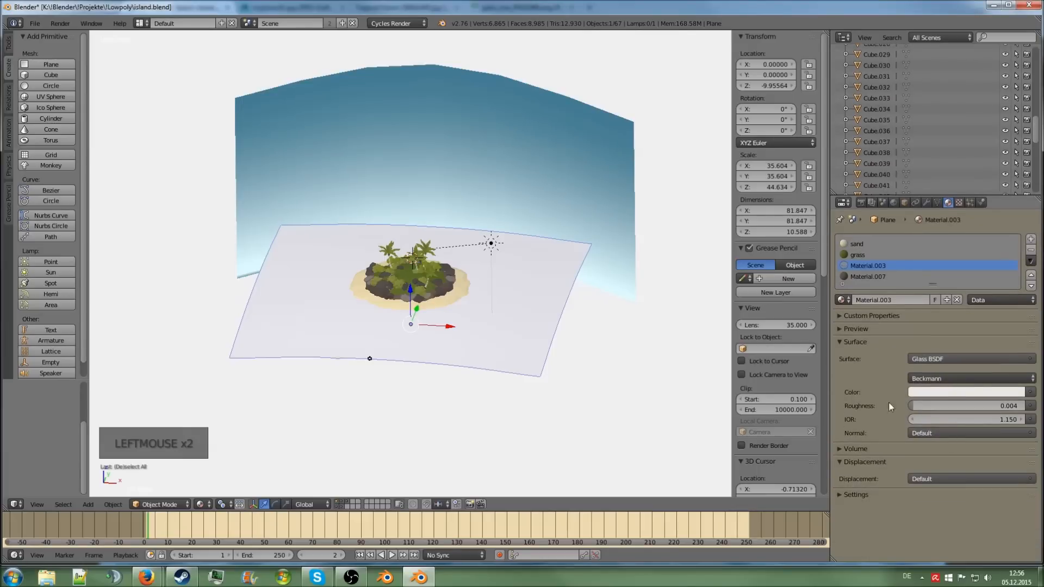
Split the 3D view vertically into two side-by-side areas and orbit the new view around the plane.
right_click(683, 32)
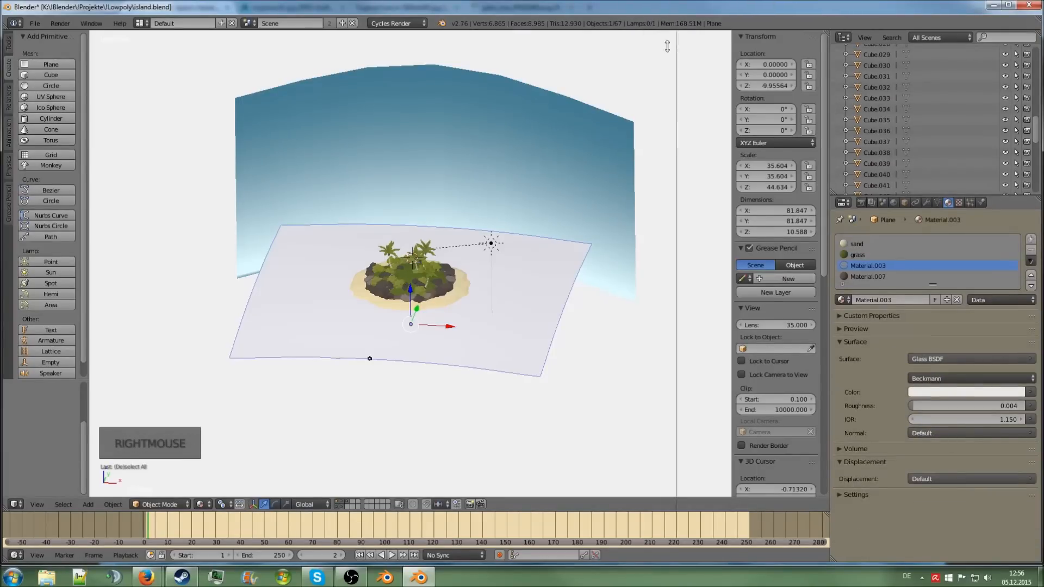
left_click(663, 45)
left_click(402, 261)
middle_click_drag(295, 270, 121, 203)
scroll(171, 224, "up", 2)
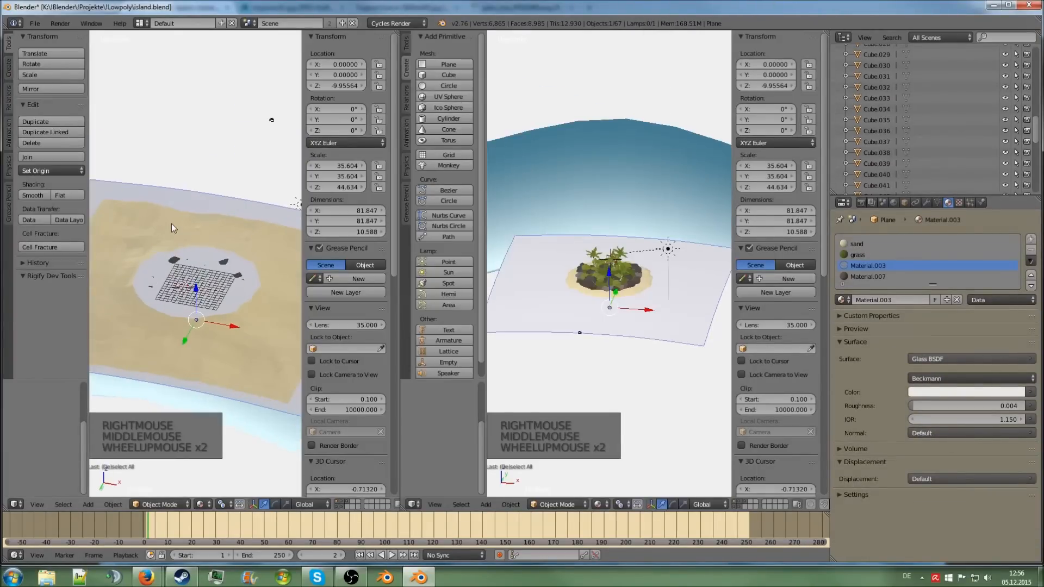
Switch the second view area to the Node Editor and frame the Material.003 nodes.
left_click(413, 505)
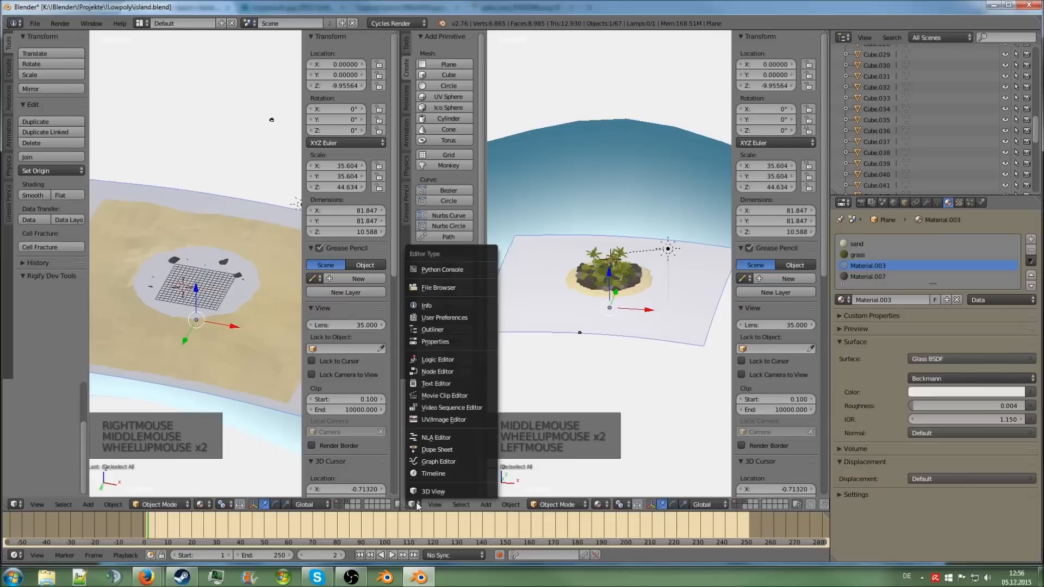
left_click(447, 372)
middle_click_drag(533, 346, 595, 365)
scroll(596, 372, "up", 2)
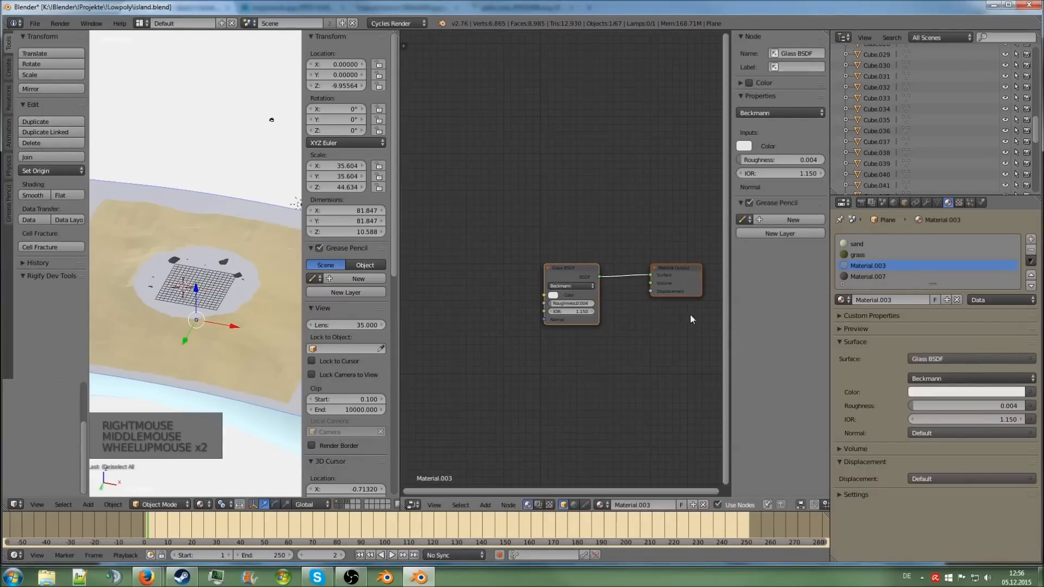
Delete the Glass BSDF node from Material.003.
scroll(652, 304, "up", 3)
middle_click_drag(637, 302, 551, 269)
left_click(548, 269)
key("shift+a")
key("Delete")
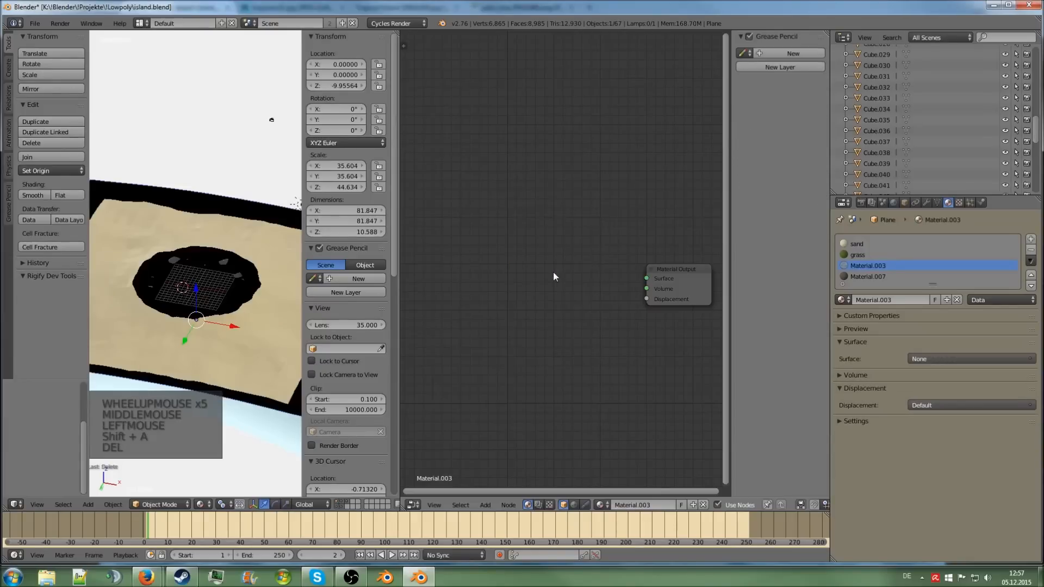
Add a Mix Shader node beside the Material Output and a Glossy BSDF node to Material.003.
key("shift+a")
mouse_move(550, 251)
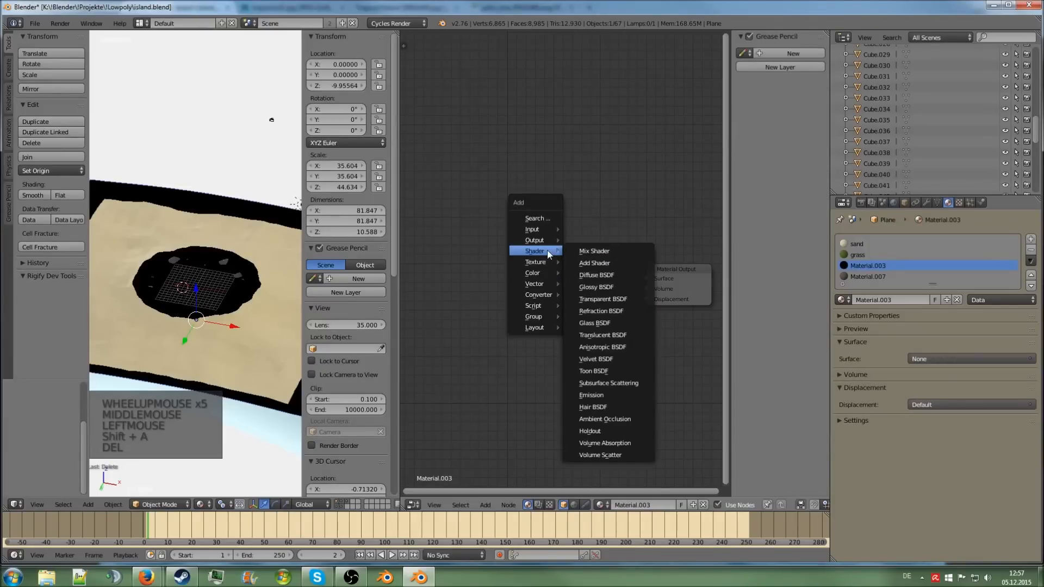
left_click(590, 252)
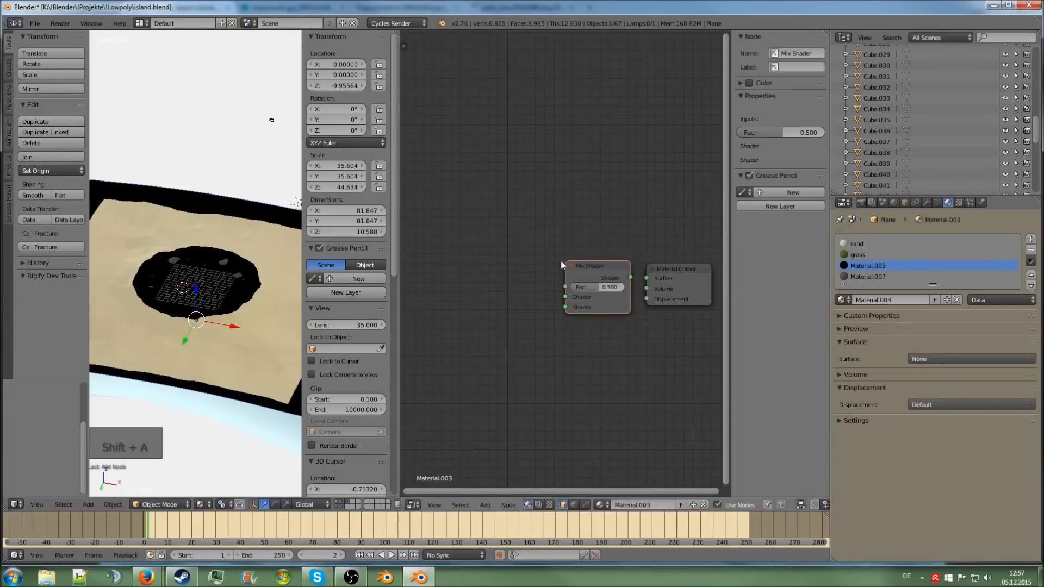
key("shift+a")
left_click(540, 292)
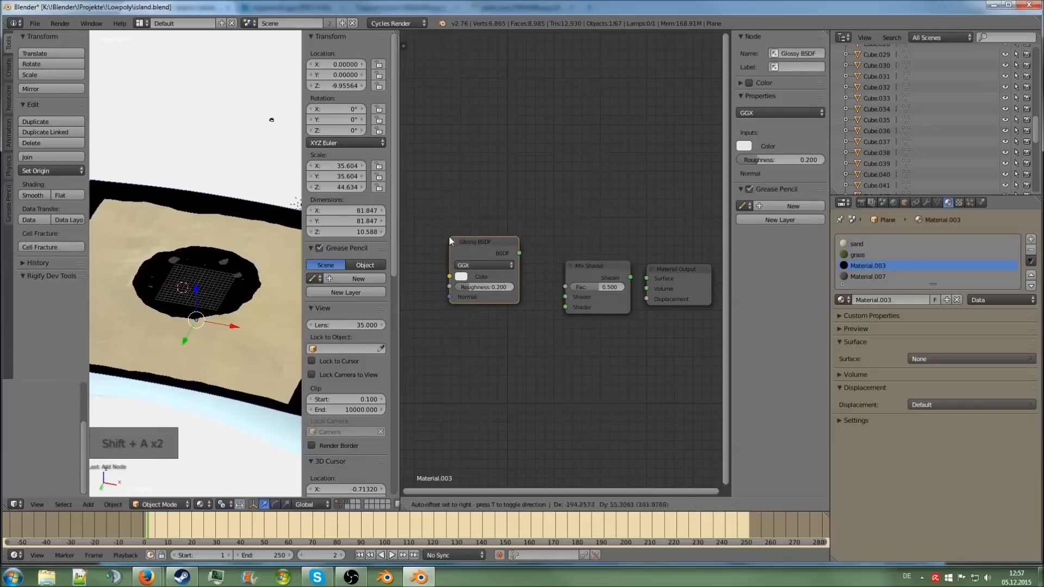
Add a Transparent BSDF node below the Glossy BSDF and a Fresnel node above it.
key("shift+a")
mouse_move(505, 360)
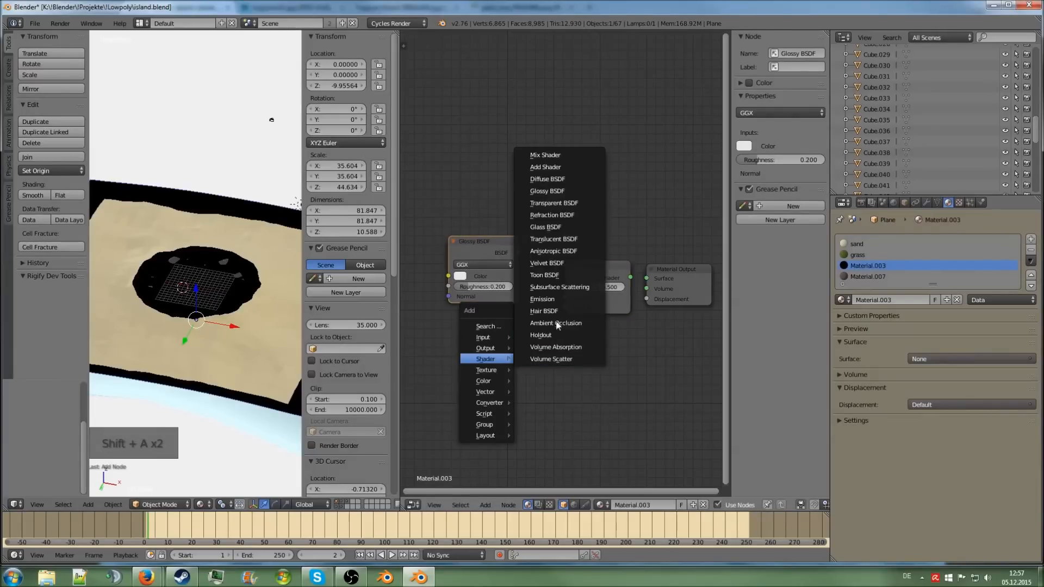
left_click(554, 203)
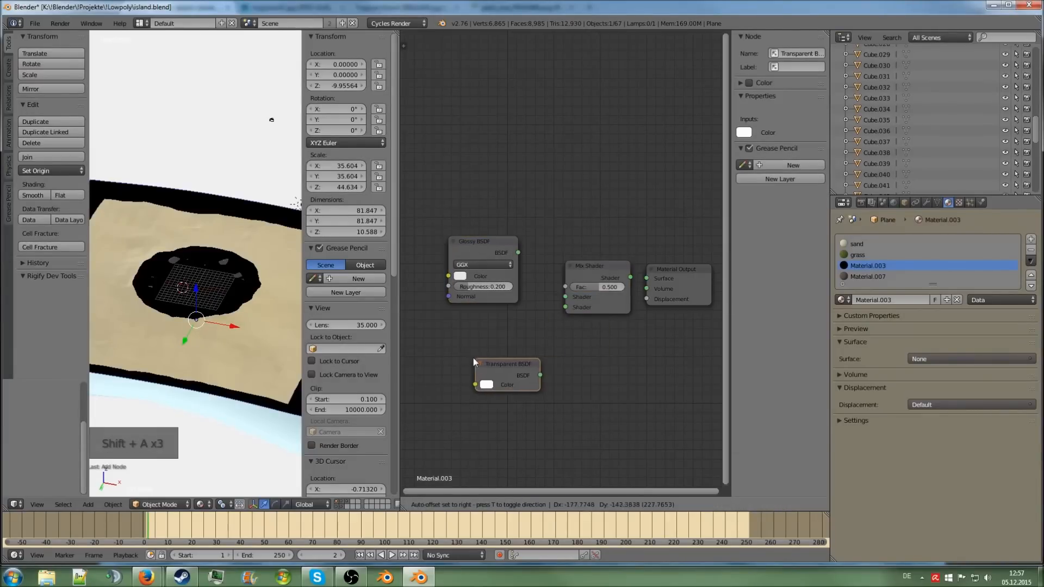
left_click(444, 350)
key("shift+a")
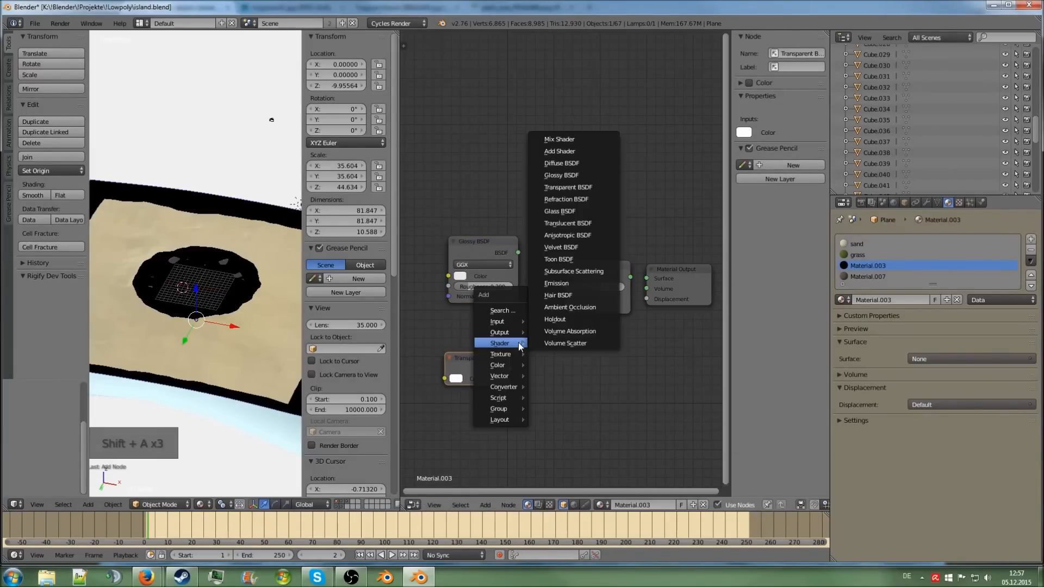
mouse_move(513, 323)
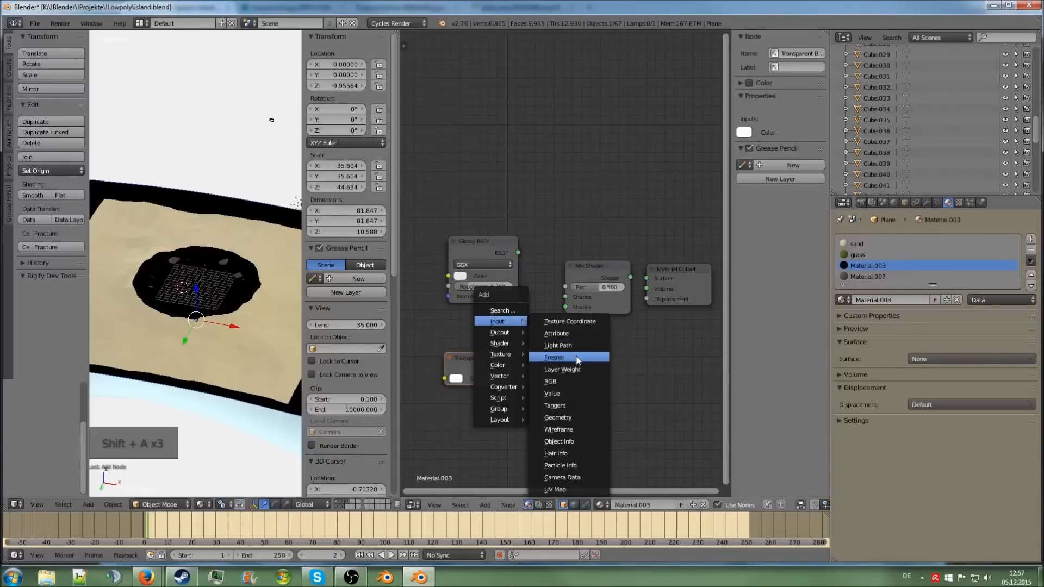
left_click(554, 358)
left_click(450, 161)
Link Fresnel to the Mix Shader's Fac and the Glossy and Transparent BSDFs to its shader inputs, and show the material preview.
left_click_drag(514, 175, 566, 287)
left_click_drag(518, 253, 565, 296)
left_click_drag(510, 369, 566, 307)
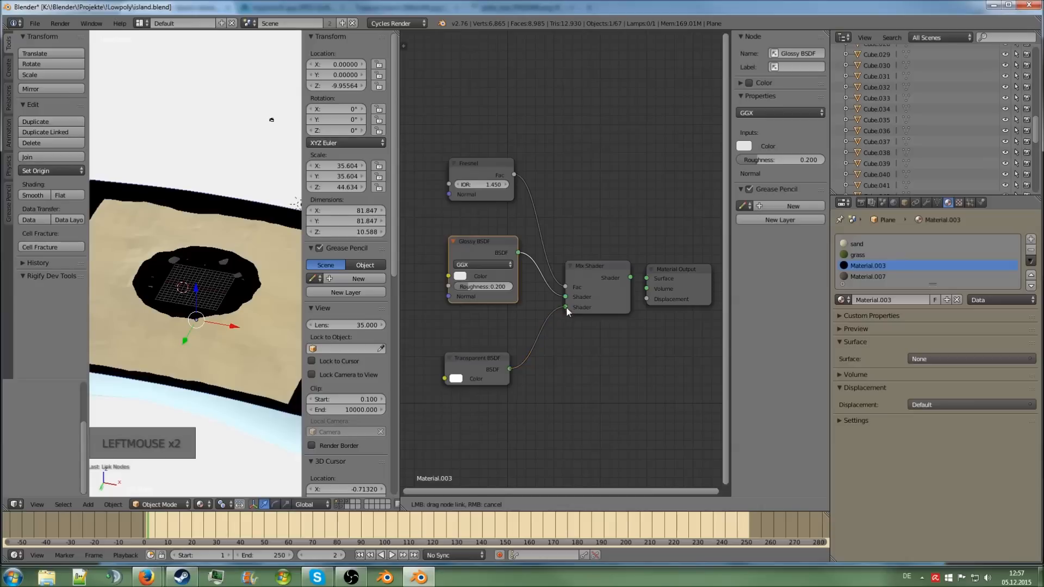
left_click(913, 328)
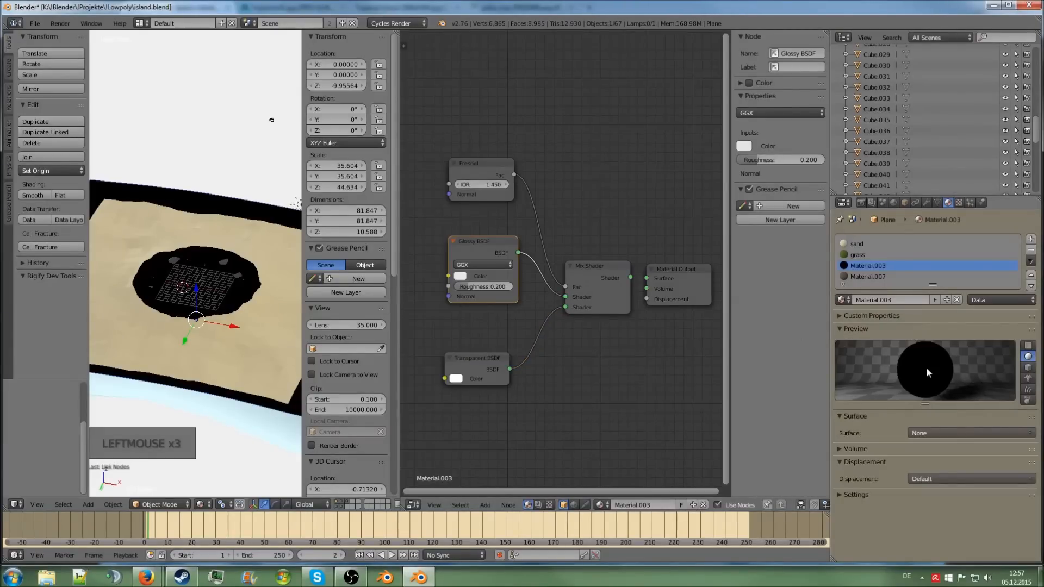
Move the Transparent and Glossy BSDF nodes closer to the Mix Shader and connect its output to the Material Output's Surface.
middle_click(497, 352)
scroll(497, 351, "up", 3)
left_click_drag(497, 352, 514, 334)
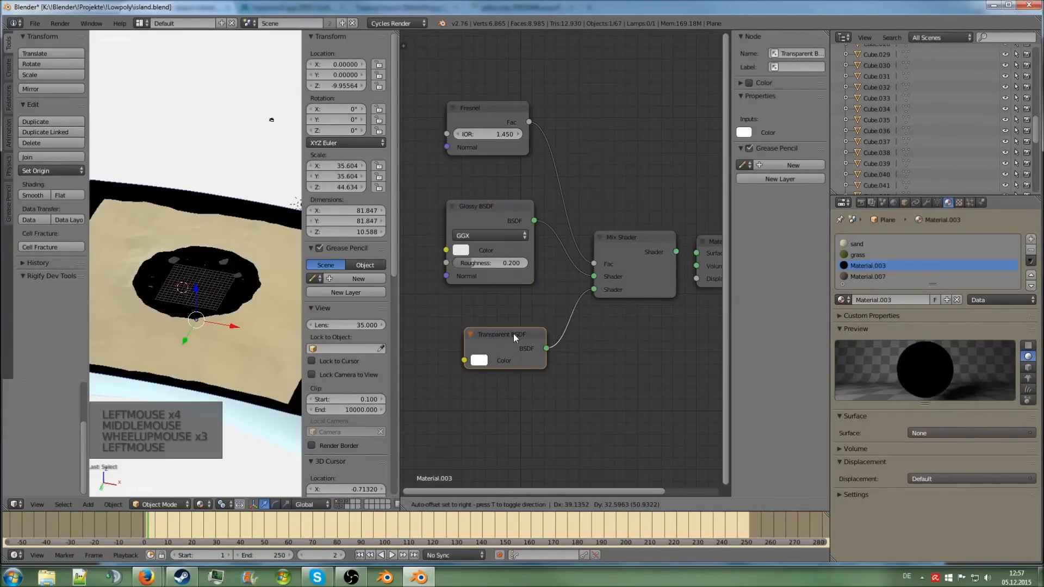
left_click_drag(492, 206, 526, 249)
left_click_drag(676, 252, 696, 252)
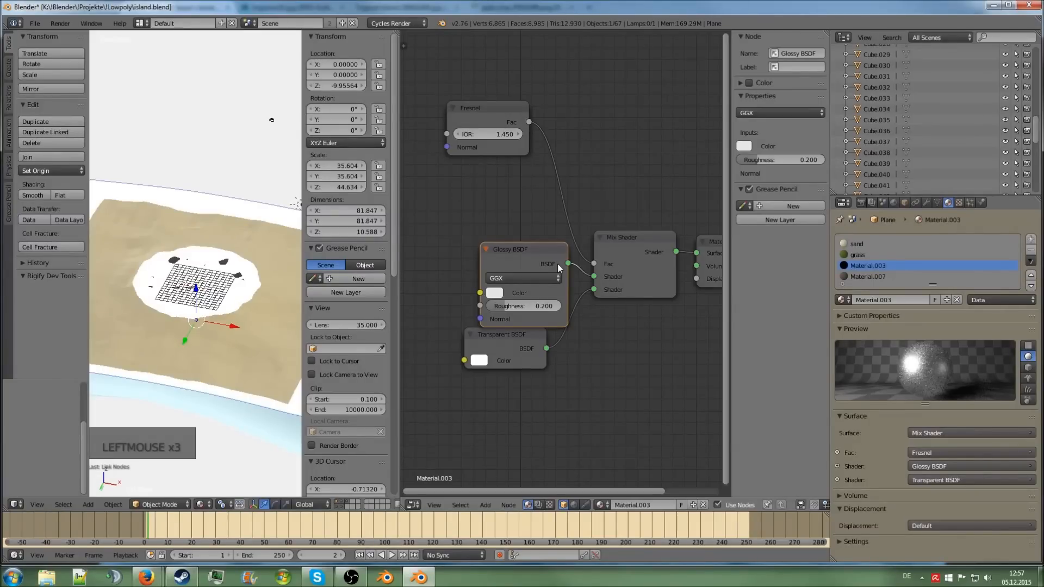
Set the Glossy BSDF node's roughness to 0.004.
double_click(517, 326)
type(".004")
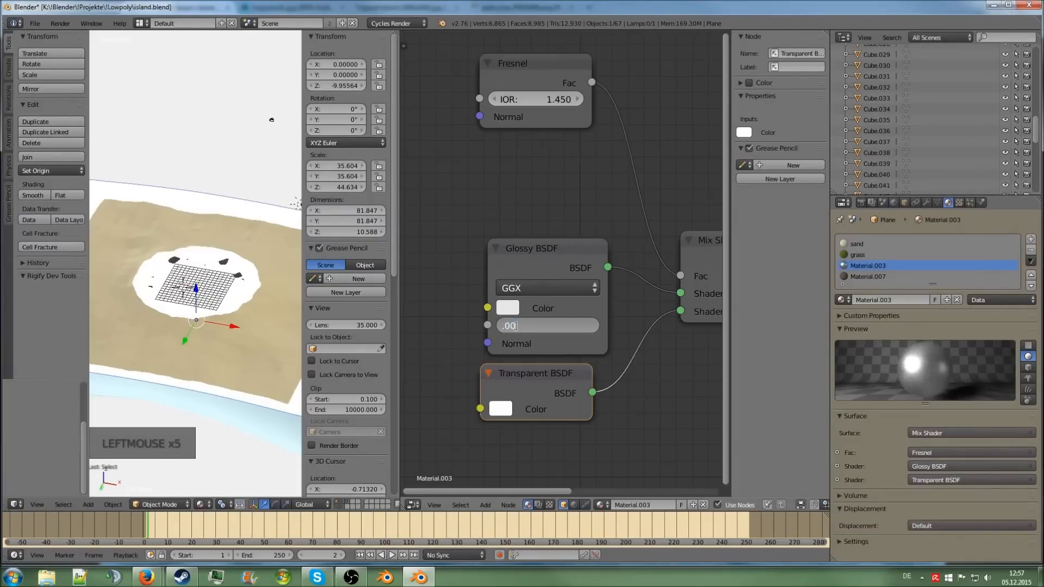
key("Return")
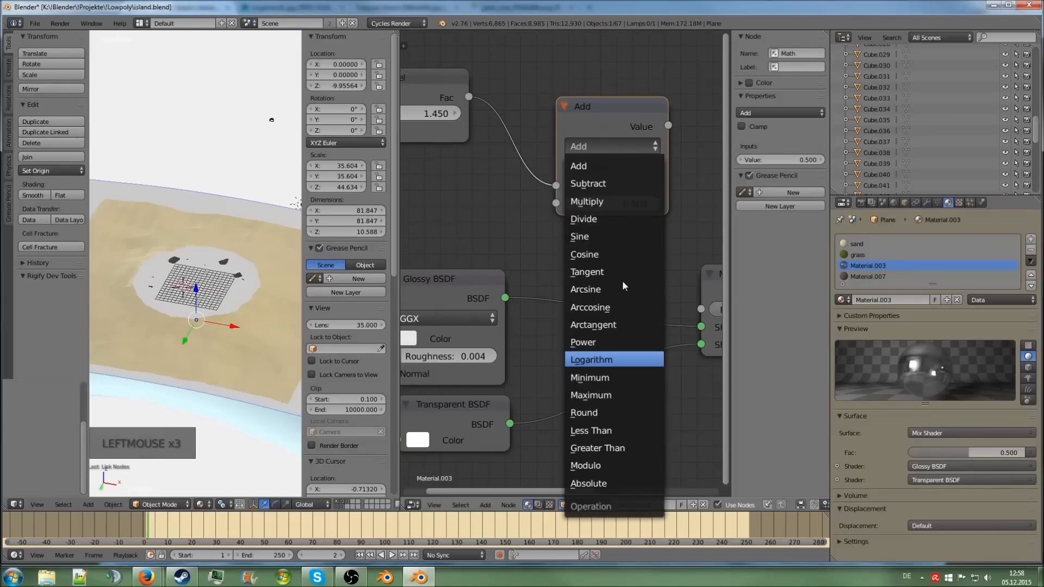
Set the operation of the Math node fed by Fresnel to Multiply.
left_click(603, 145)
left_click(585, 466)
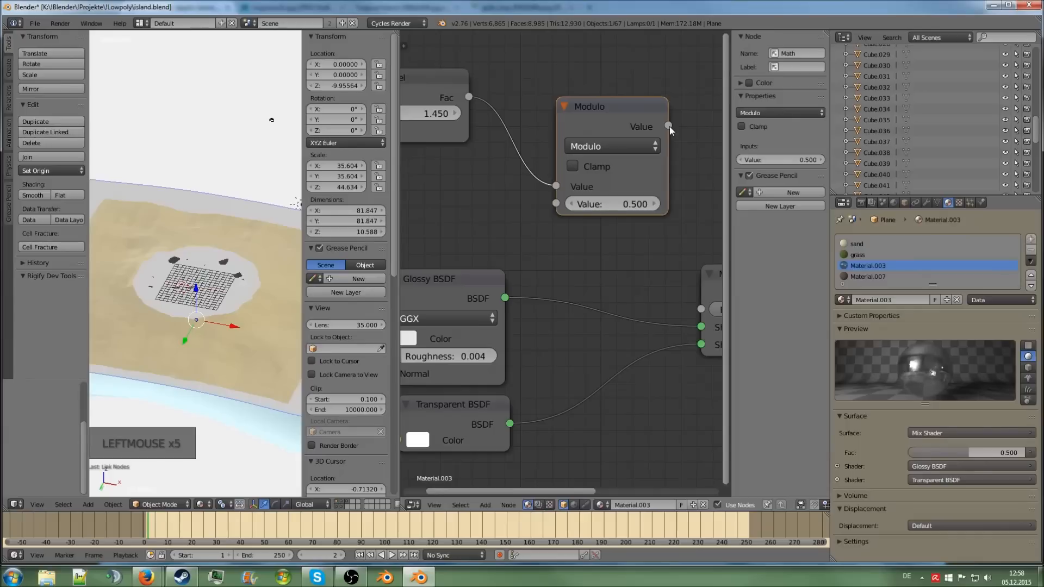
left_click(625, 146)
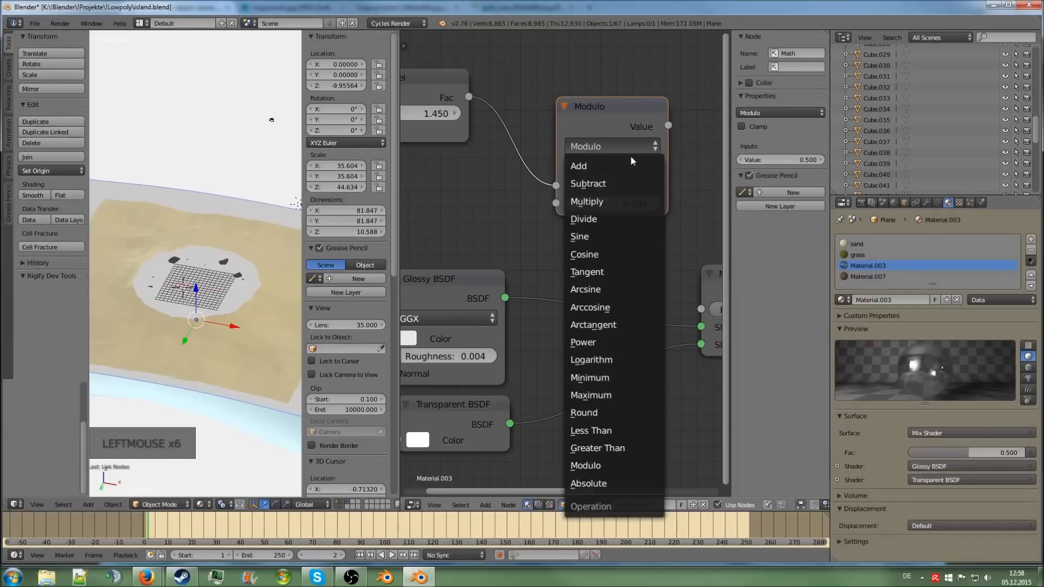
left_click(614, 199)
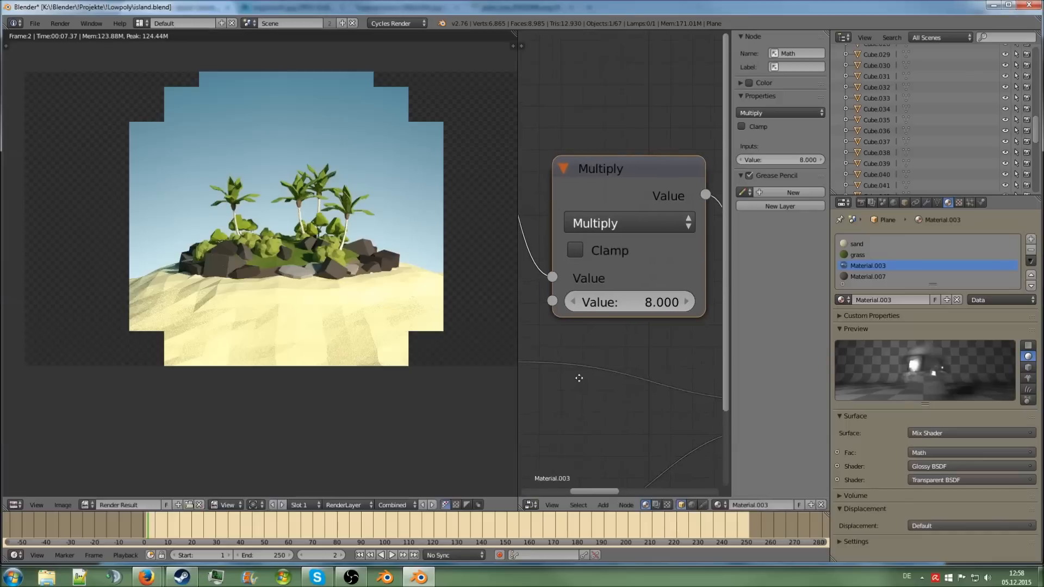
Set the Multiply node's value to 4 and render the scene to check the water.
left_click(624, 301)
type("4")
key("Return")
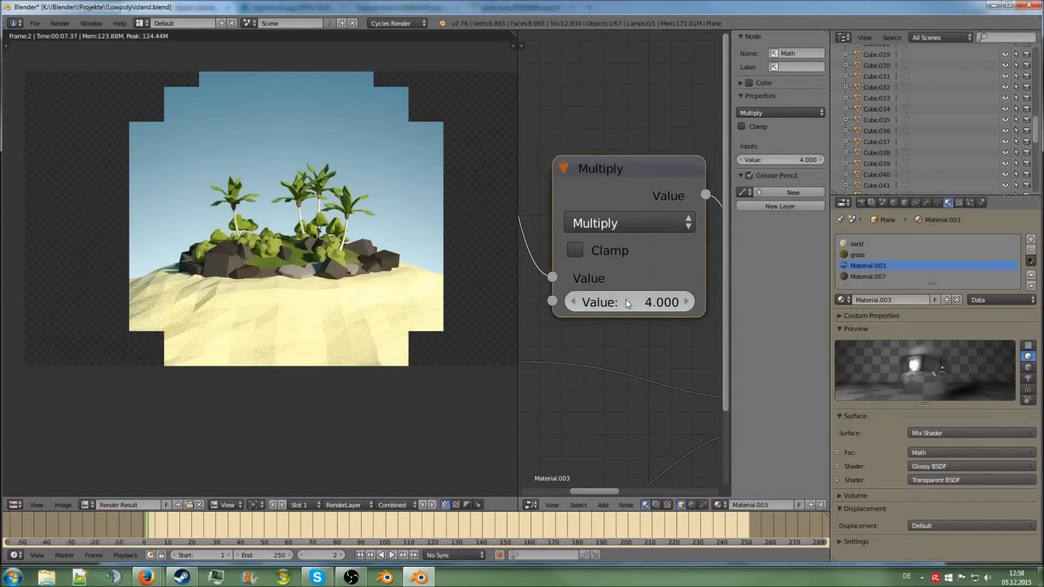
key("F12")
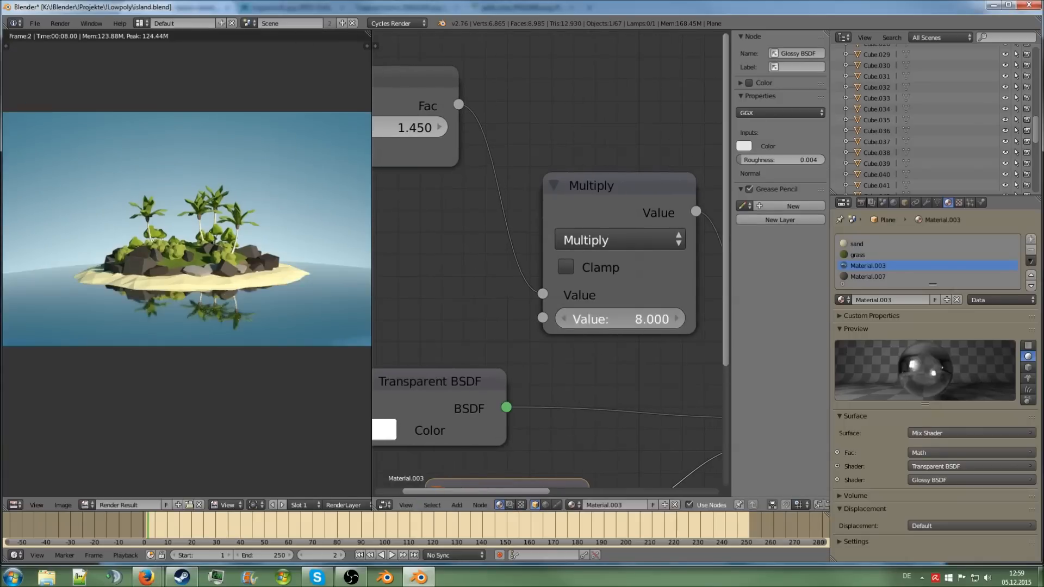
key("F12")
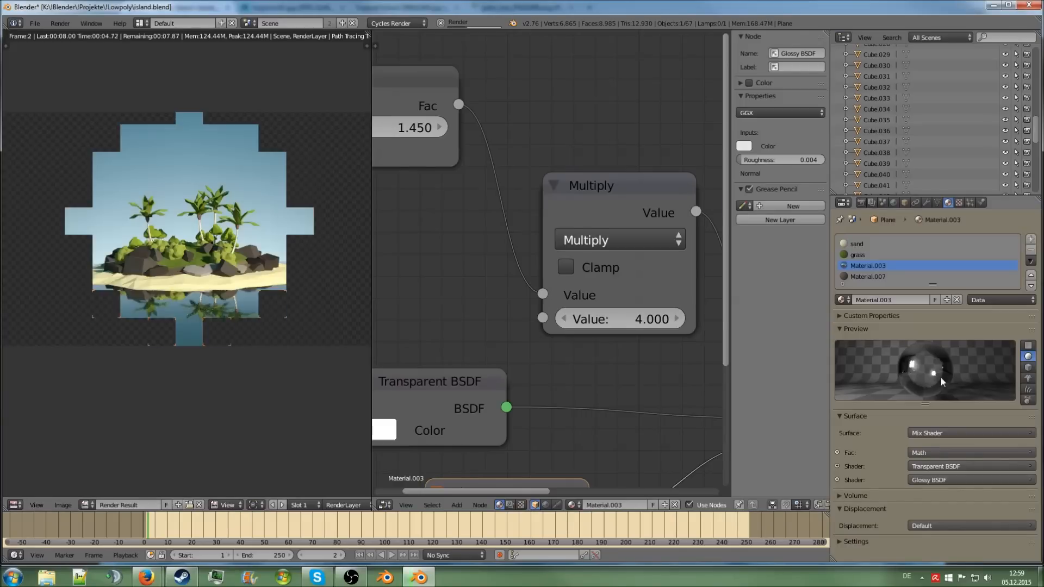
Delete the Fresnel and Multiply nodes from Material.003.
scroll(663, 326, "down", 2)
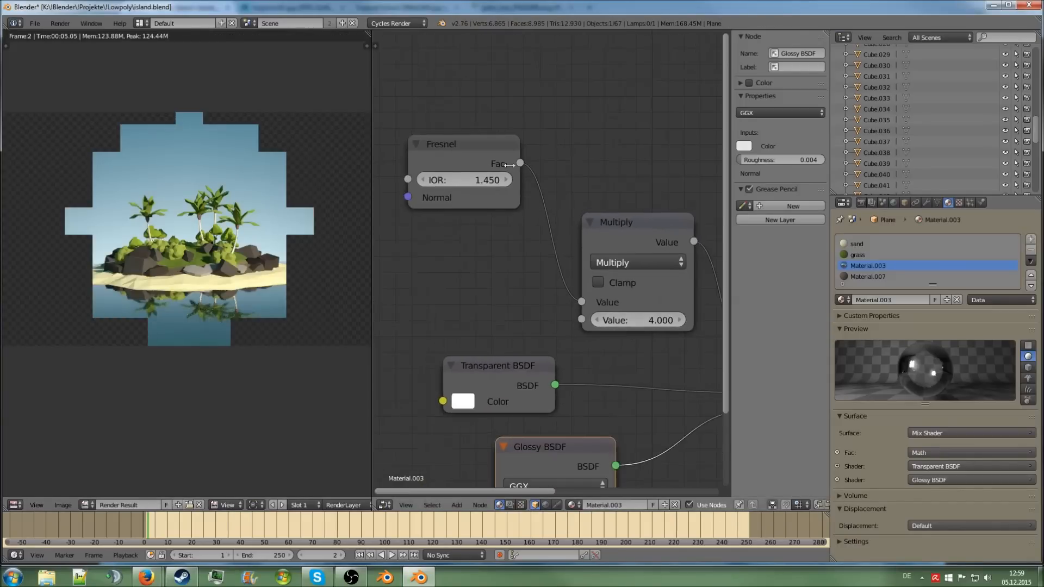
left_click(476, 141)
key("x")
middle_click_drag(550, 186, 457, 159)
left_click(546, 206)
key("x")
middle_click_drag(662, 300, 570, 262)
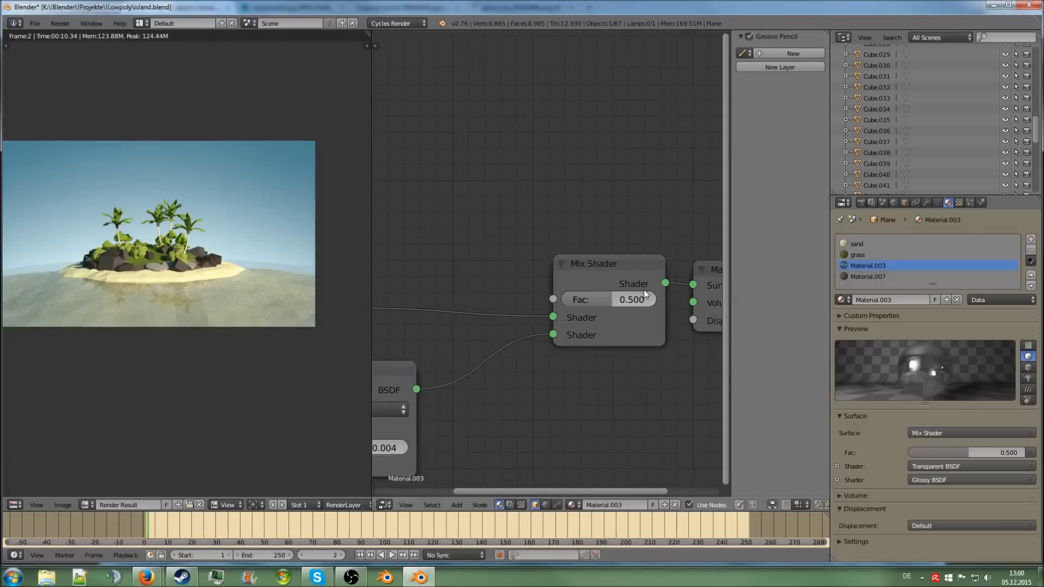
Set the Mix Shader's Fac to 0.6 and render the scene.
left_click(632, 298)
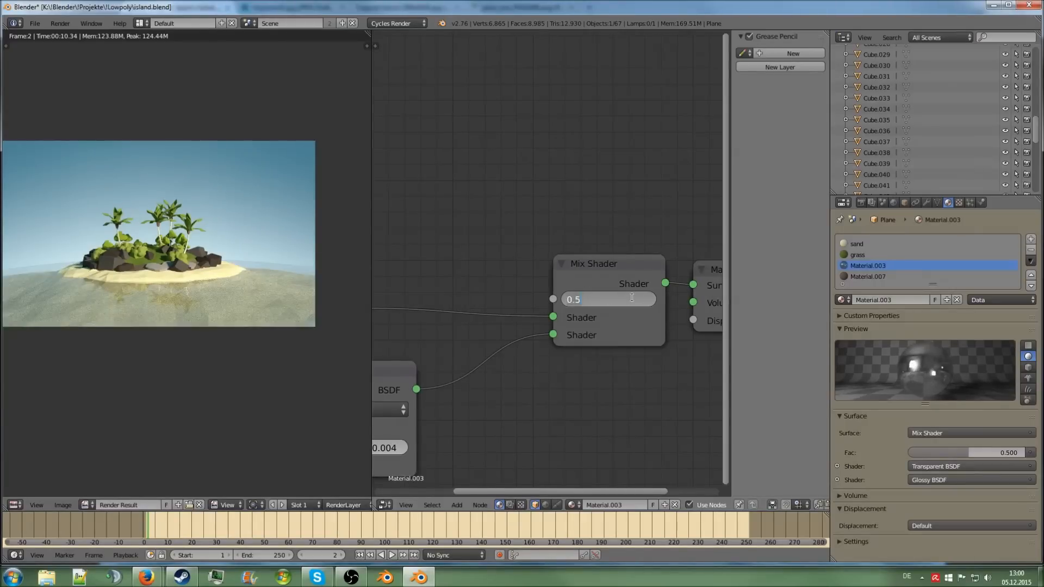
type(".8")
key("Return")
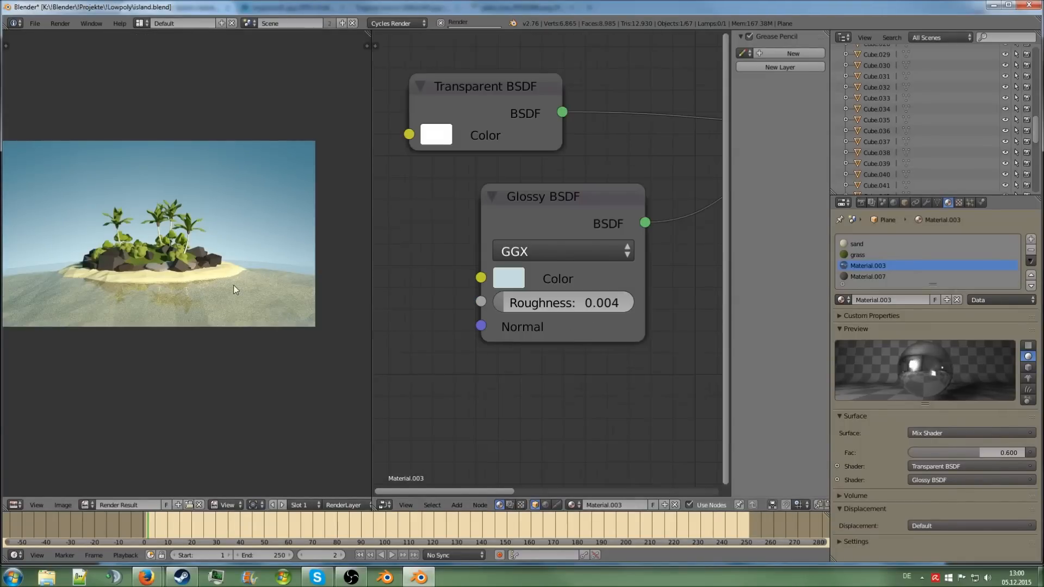
key("F12")
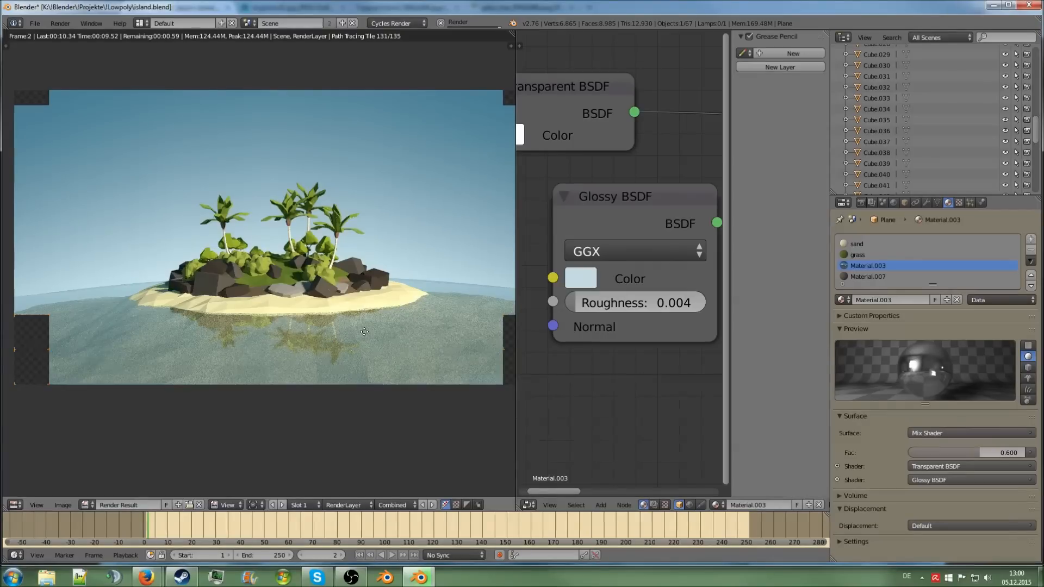
scroll(340, 332, "down", 1)
middle_click_drag(365, 331, 331, 335)
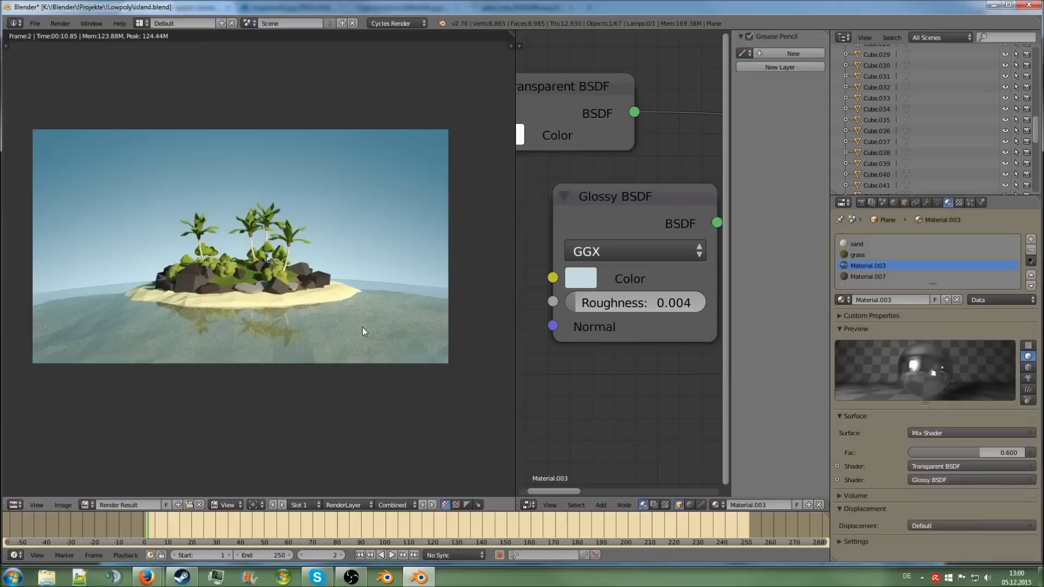
Close the render and select the ground plane's outer edge row beside the sky backdrop in Edit Mode, then return to Object Mode.
key("Escape")
middle_click_drag(203, 296, 202, 342)
scroll(250, 360, "down", 1)
key("Tab")
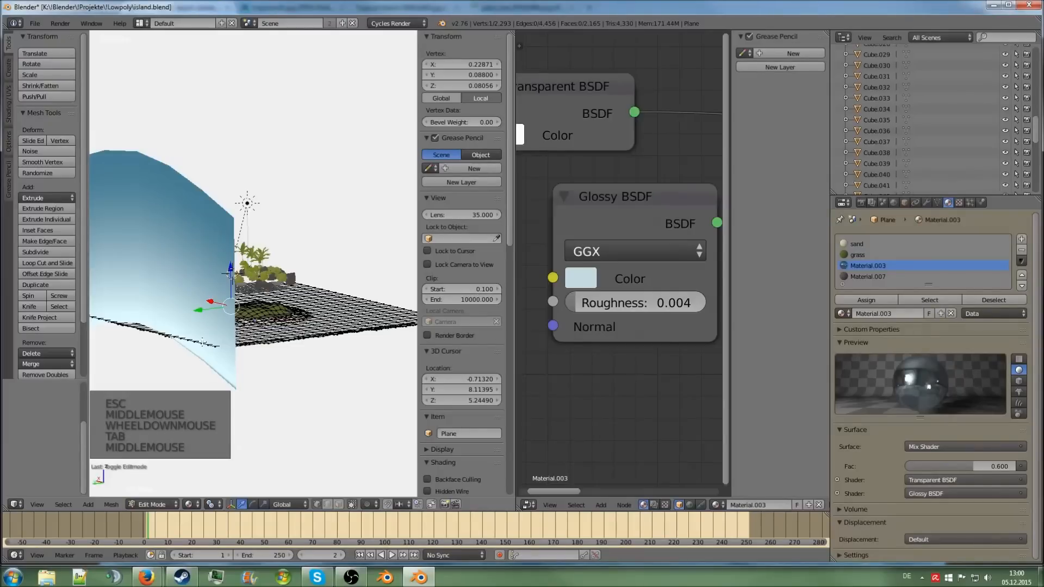
right_click(203, 343, "alt")
middle_click_drag(202, 343, 218, 283)
scroll(218, 283, "up", 2)
middle_click_drag(218, 283, 121, 222)
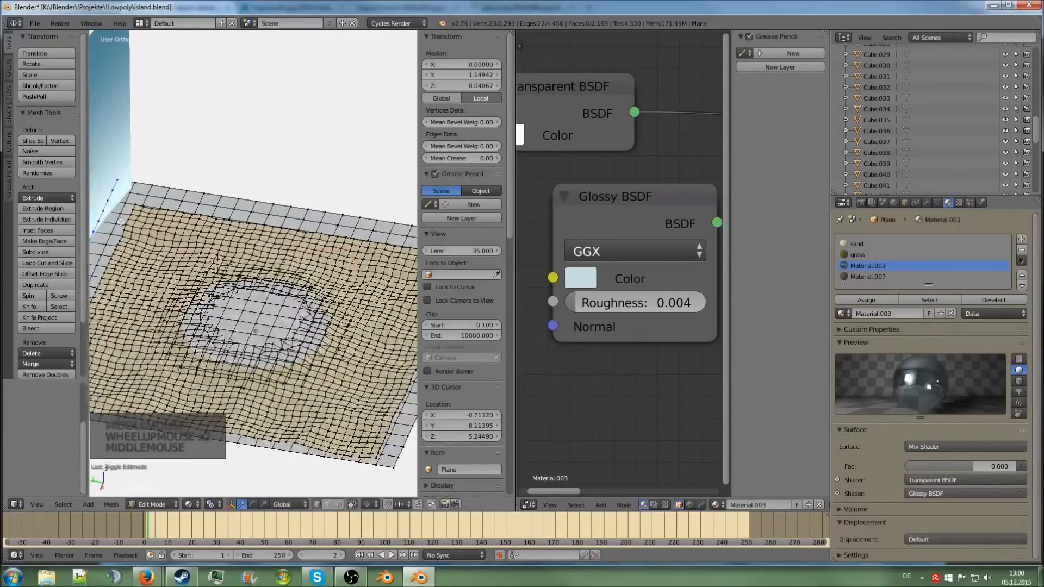
key("Tab")
Move the sky backdrop plane along Y toward the island to about 34.75 and render the camera view.
right_click(122, 172)
scroll(128, 195, "down", 2)
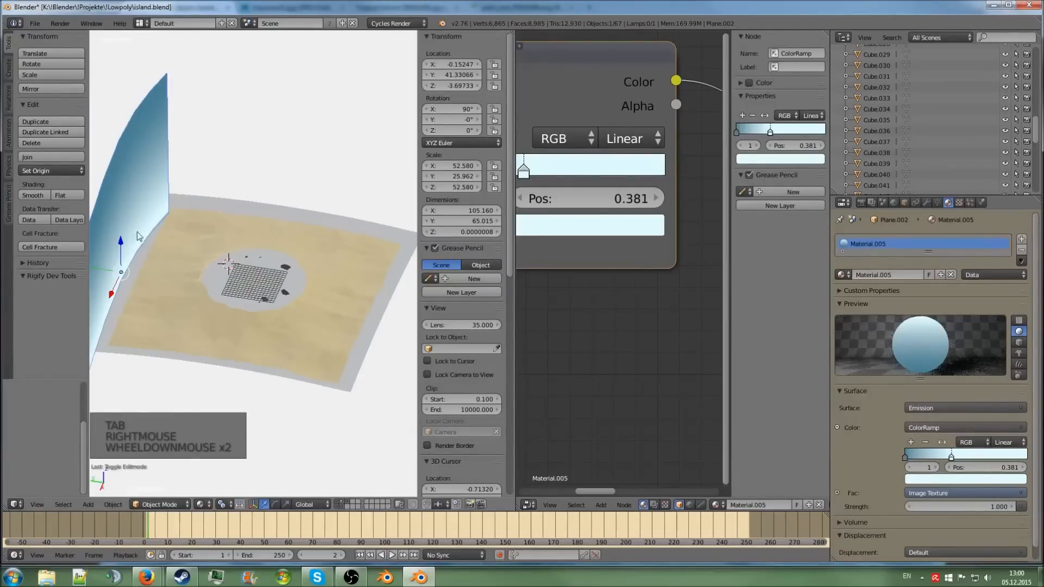
left_click(133, 212)
key("a")
middle_click_drag(125, 267, 149, 327)
key("KP_0")
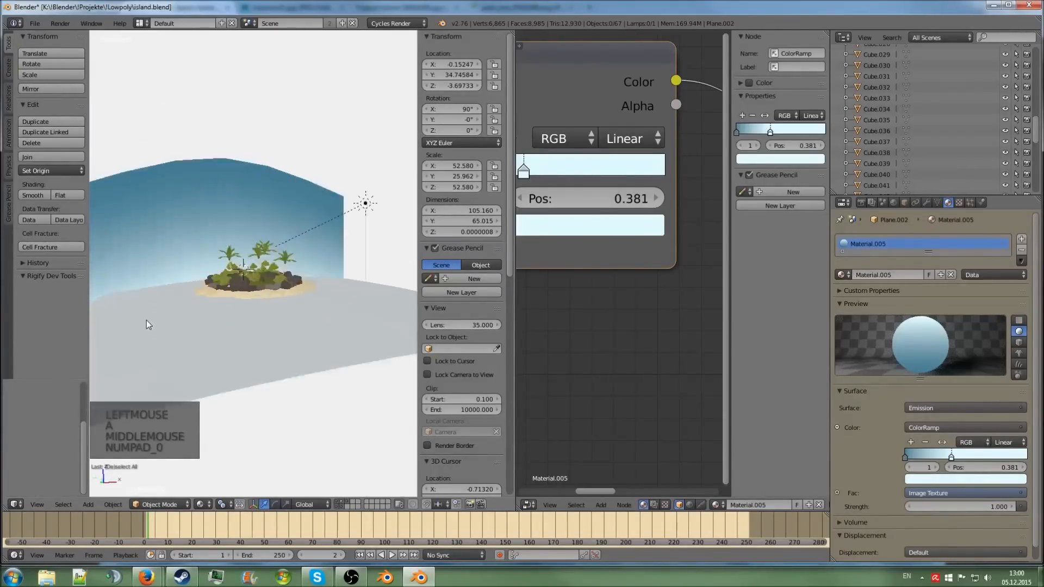
key("F12")
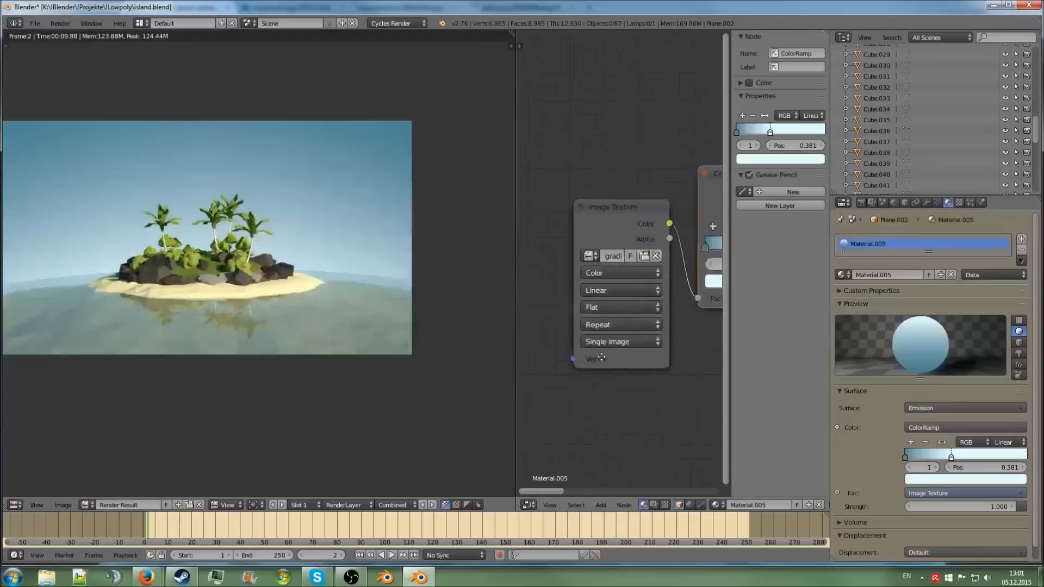
scroll(561, 354, "up", 3)
middle_click_drag(562, 354, 579, 418)
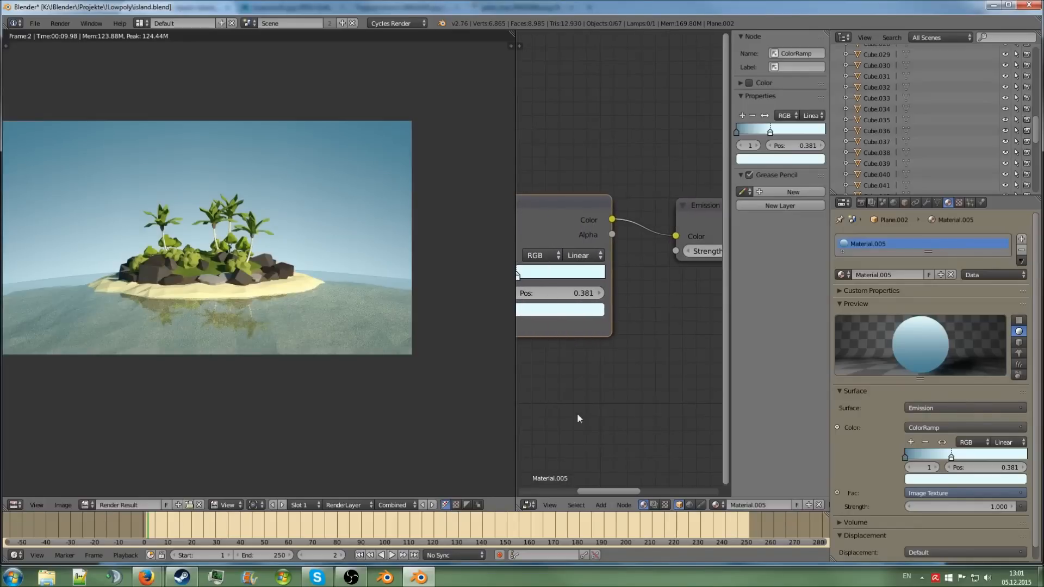
scroll(629, 448, "down", 13)
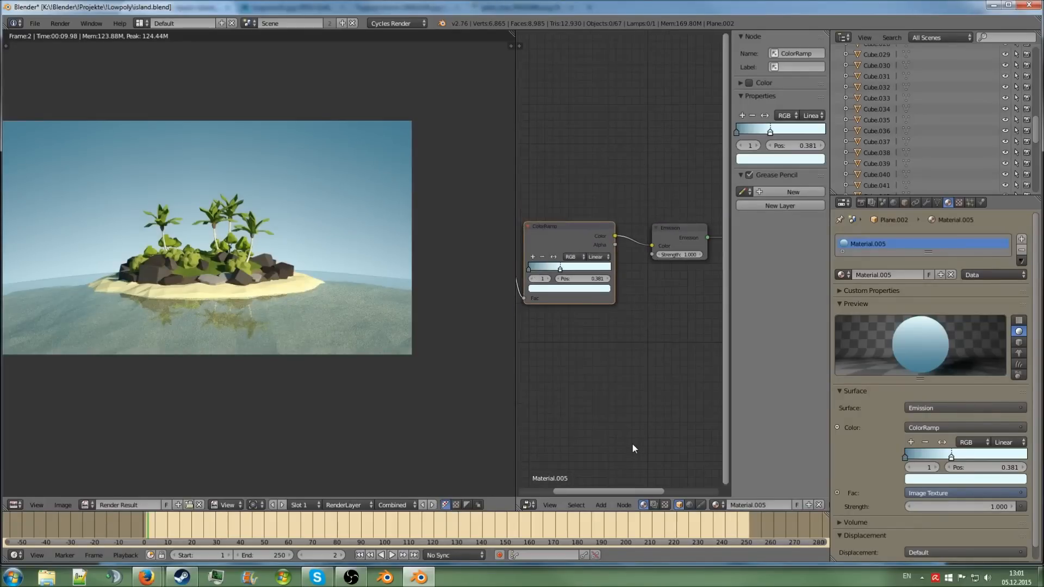
Close the render and lower the ground plane's second edge row beside the sky backdrop by about 1.6 along Z.
key("Escape")
right_click(338, 417)
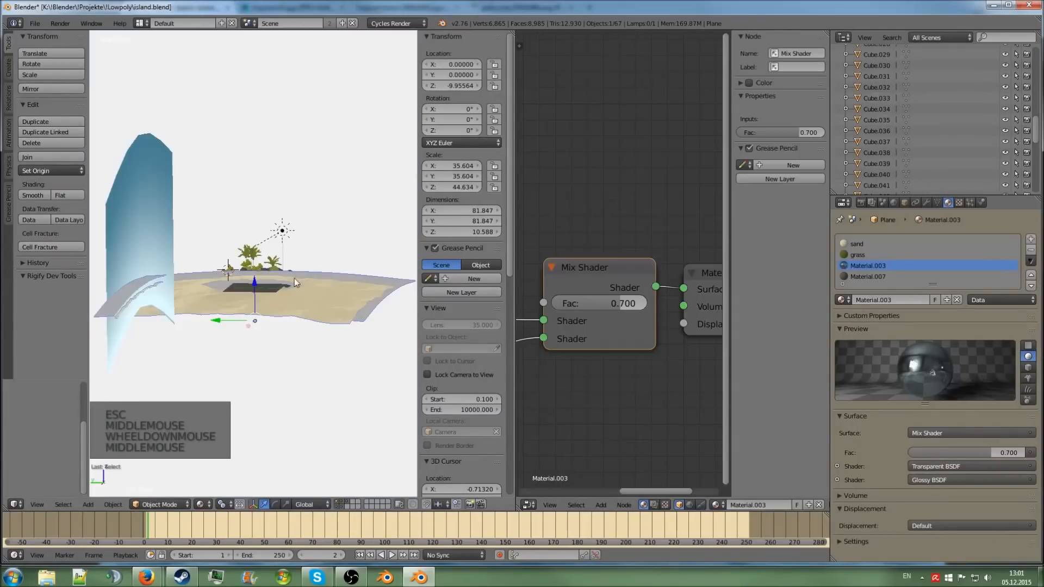
scroll(230, 274, "up", 2)
key("Tab")
middle_click_drag(230, 275, 233, 236)
scroll(169, 253, "down", 1)
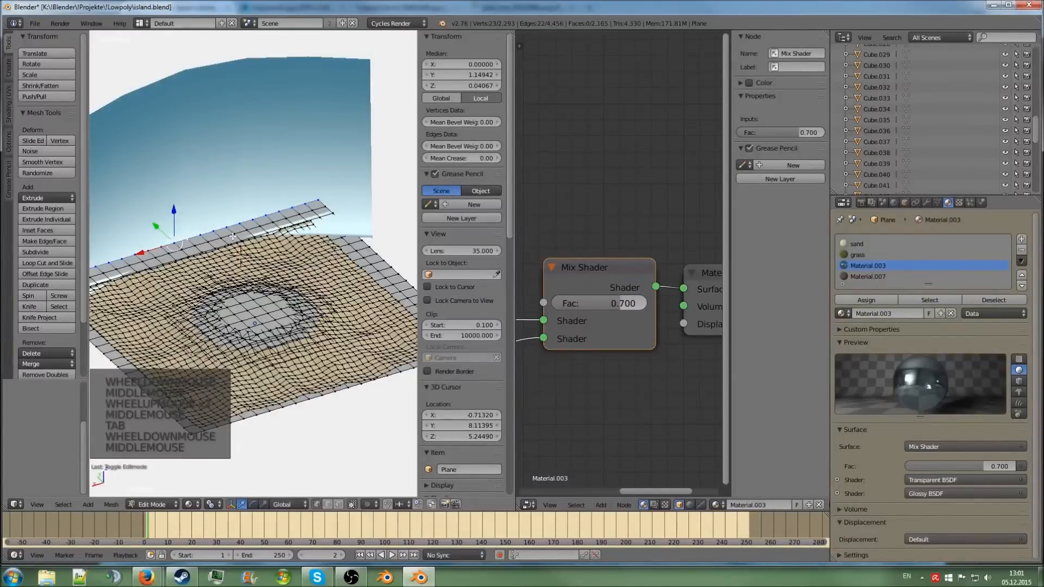
middle_click_drag(233, 236, 244, 227)
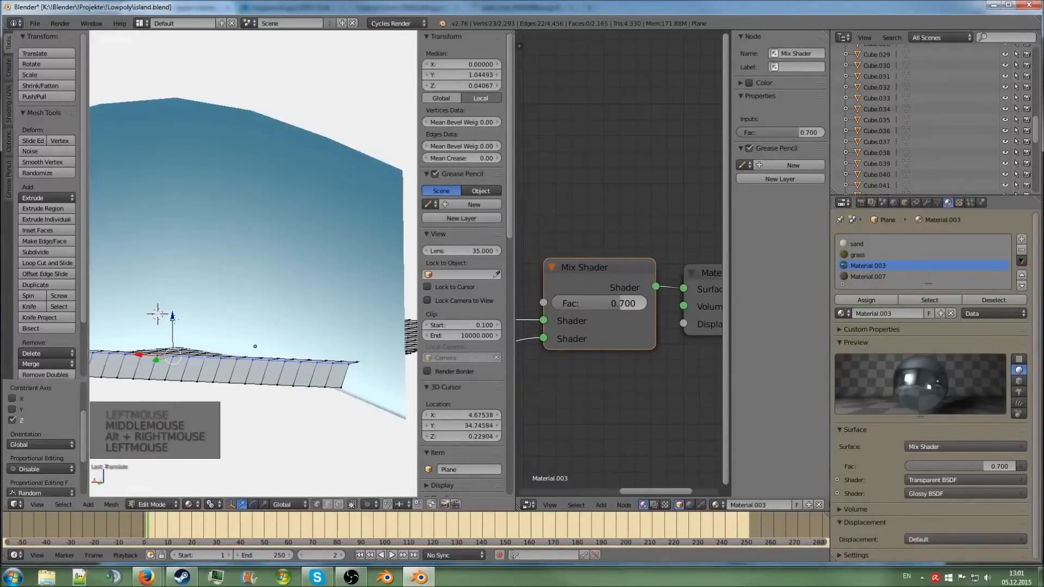
left_click_drag(171, 318, 177, 327)
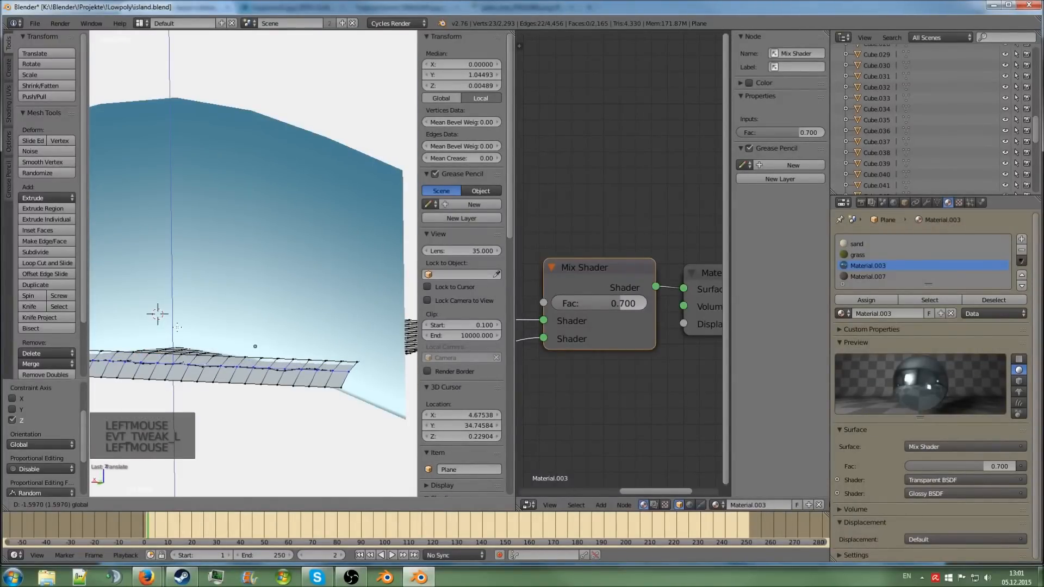
scroll(196, 354, "up", 1)
key("Tab")
Lower the edge rows beside the sky backdrop again by about 1.55, then the outermost row by about 1.93 along Z, and return to Object Mode.
middle_click_drag(196, 353, 218, 359)
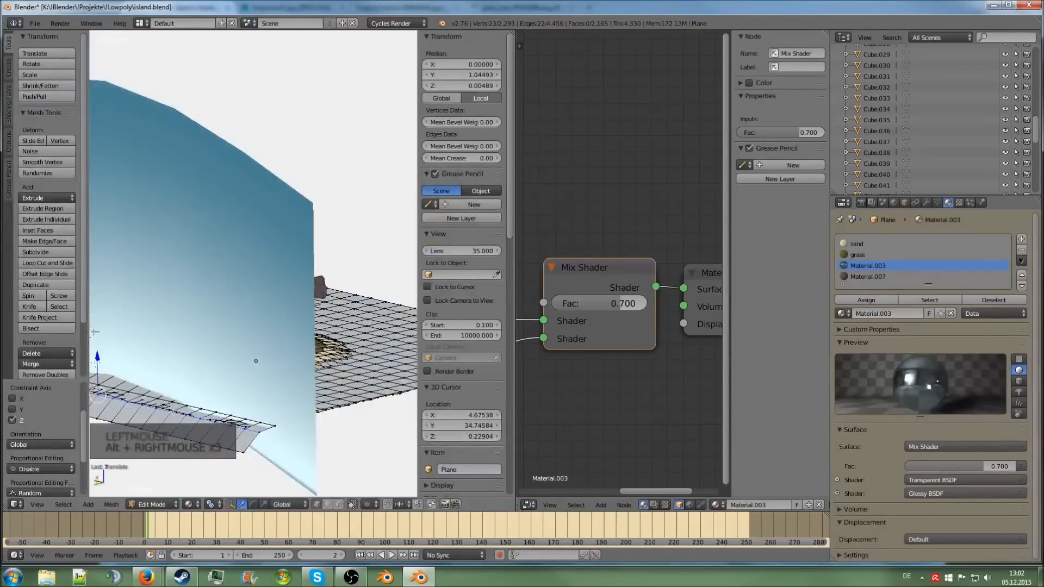
left_click(255, 361)
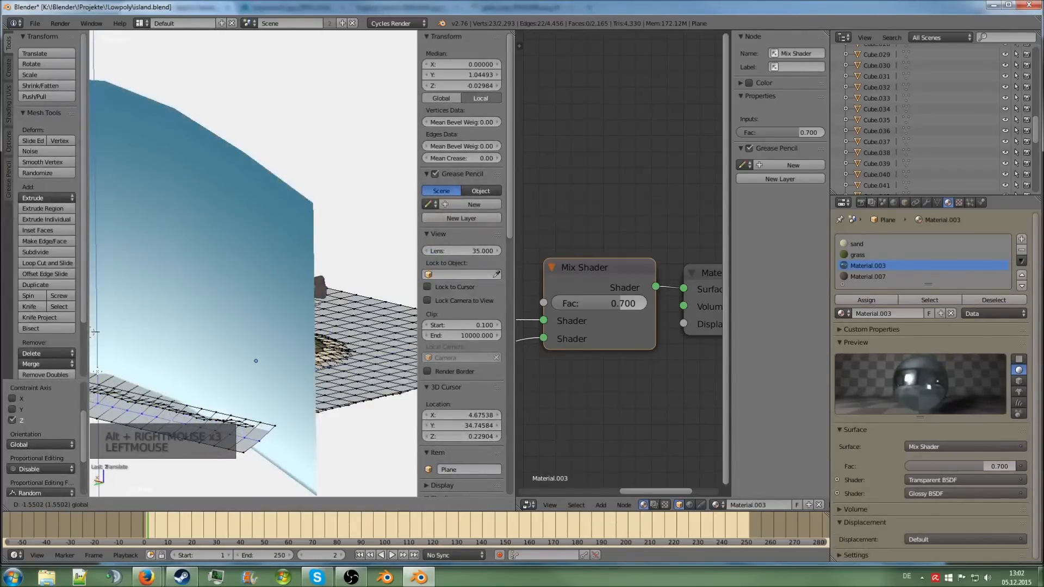
middle_click_drag(256, 361, 256, 363)
right_click(164, 406, "alt")
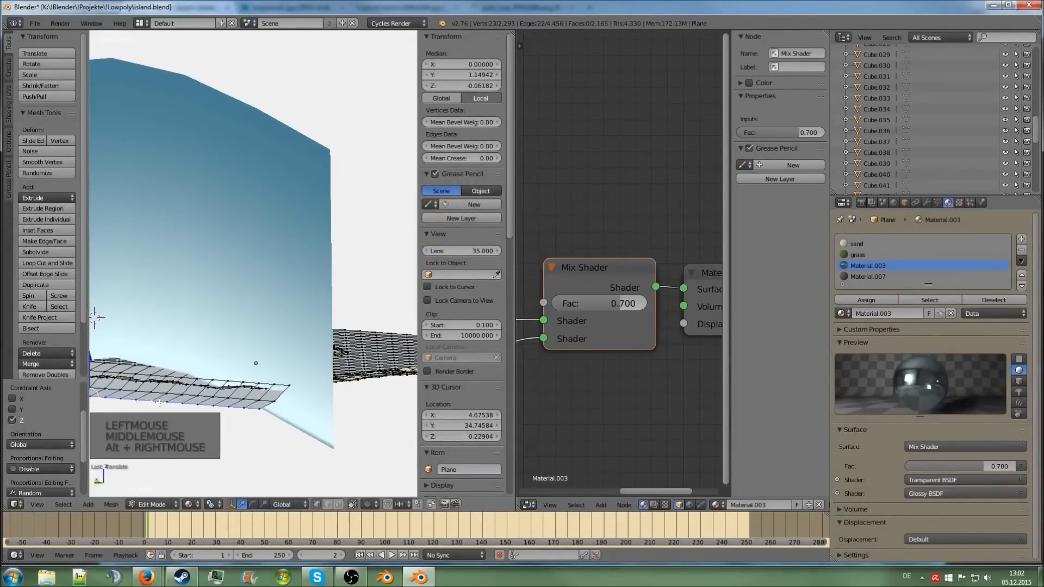
scroll(112, 354, "down", 1)
left_click(120, 357)
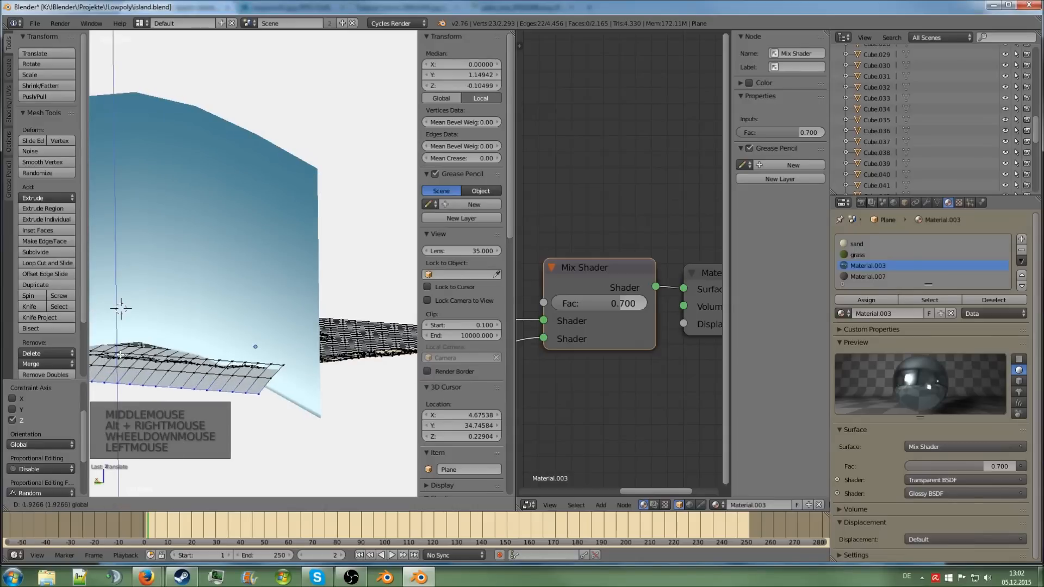
key("Tab")
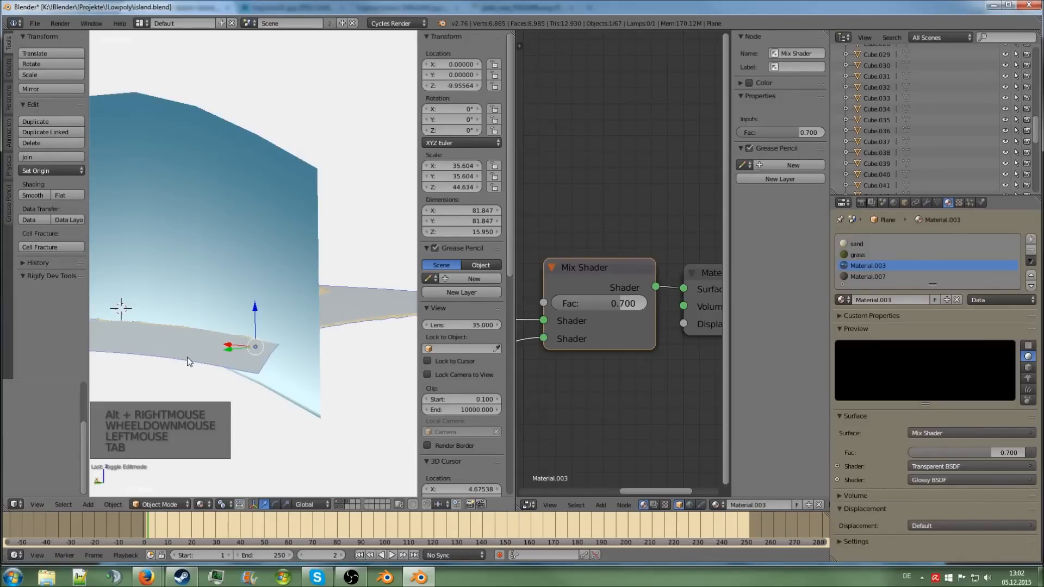
Render the camera view and inspect the waterline where the water meets the sky around the island.
middle_click_drag(187, 357, 217, 354)
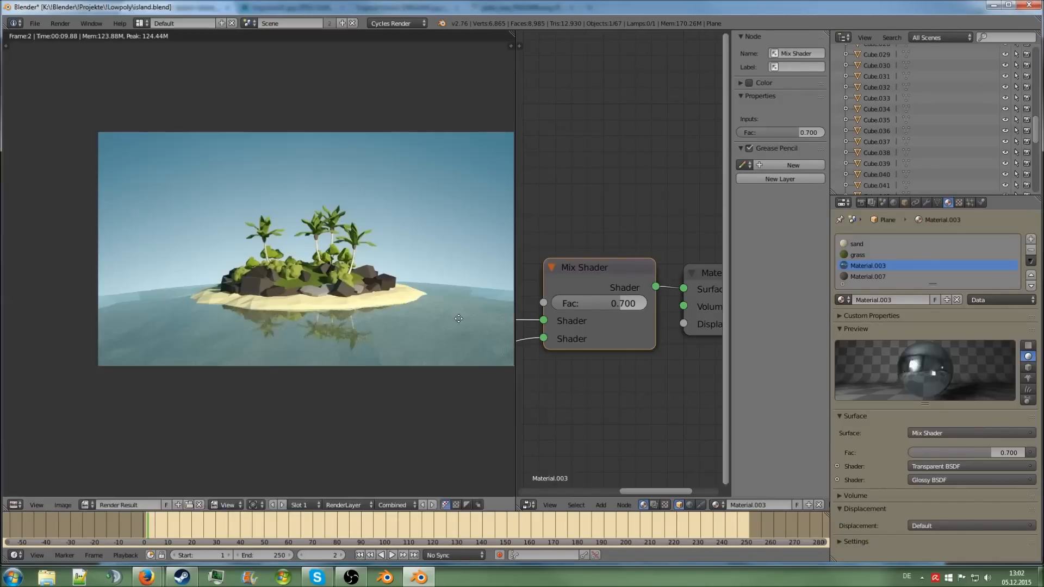
middle_click_drag(458, 319, 422, 321)
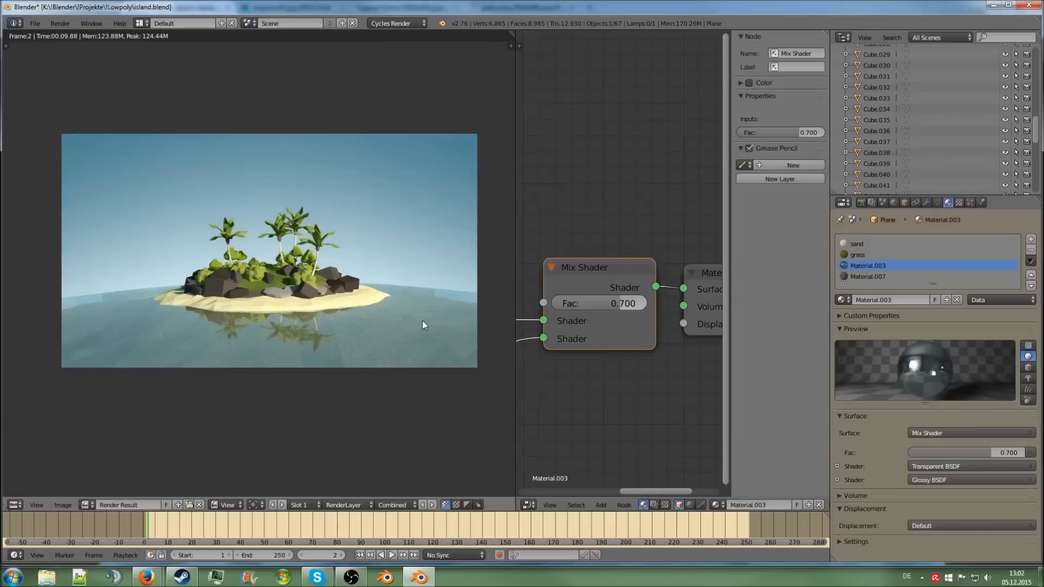
scroll(423, 321, "down", 1)
scroll(423, 321, "up", 3)
scroll(423, 321, "down", 1)
scroll(423, 321, "down", 2)
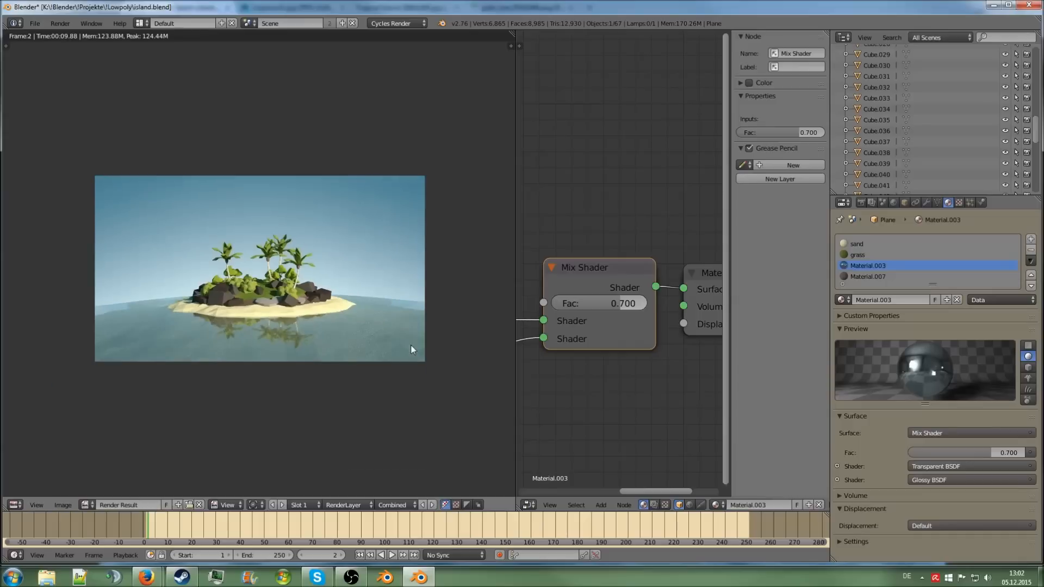
scroll(412, 345, "up", 3)
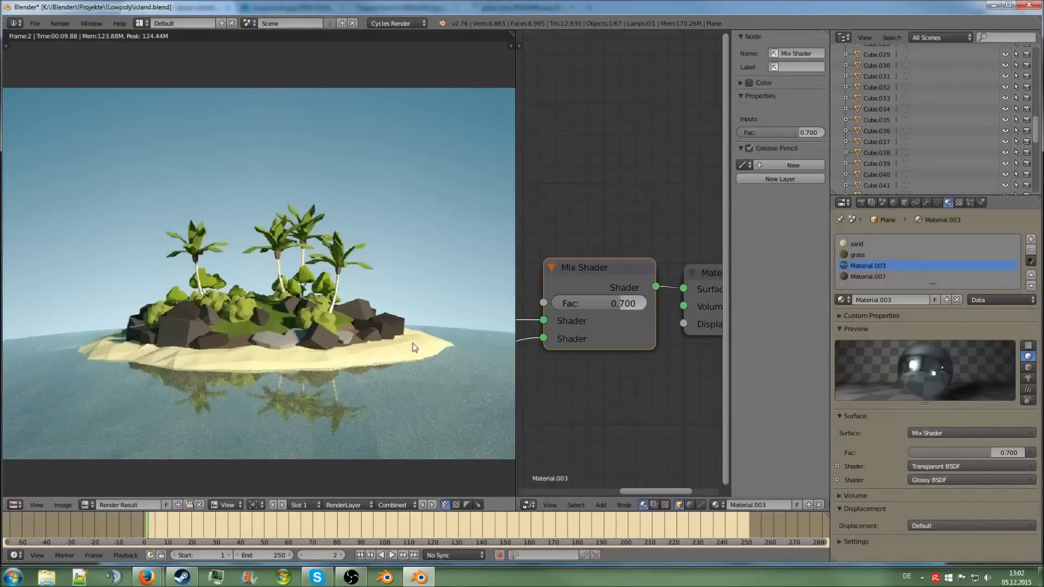
In the Compositing layout, display the sky backdrop's material nodes and tint the ColorRamp stop at 0.381 a stronger light blue.
key("ctrl+Left")
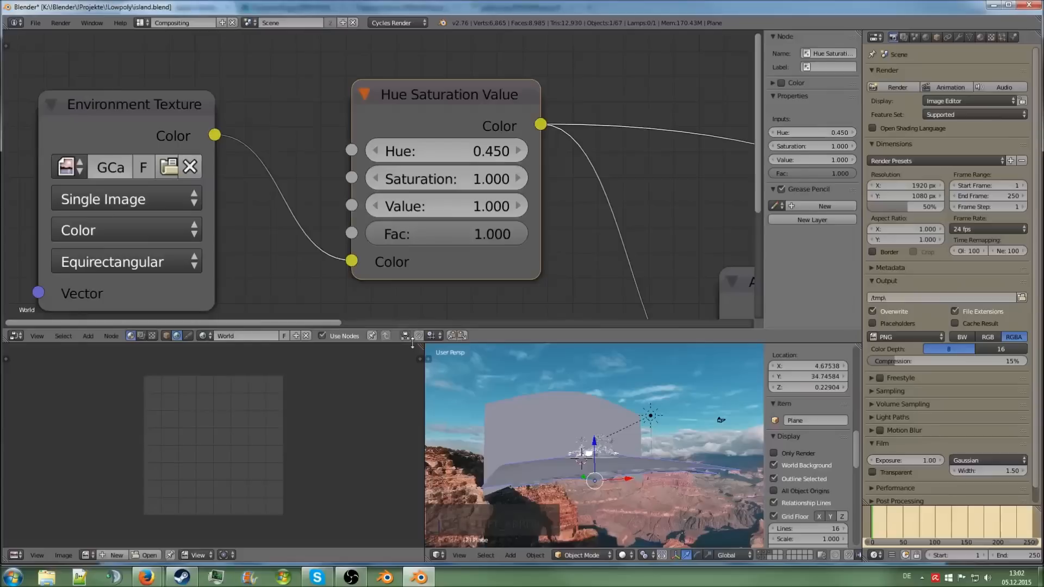
right_click(527, 413)
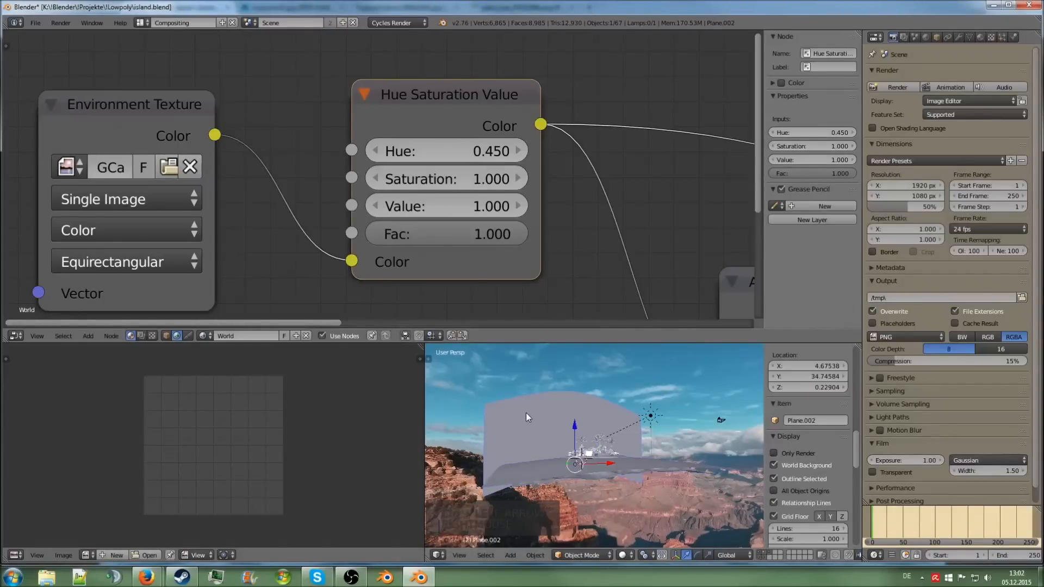
scroll(306, 235, "down", 4)
middle_click_drag(303, 230, 339, 210)
left_click(166, 336)
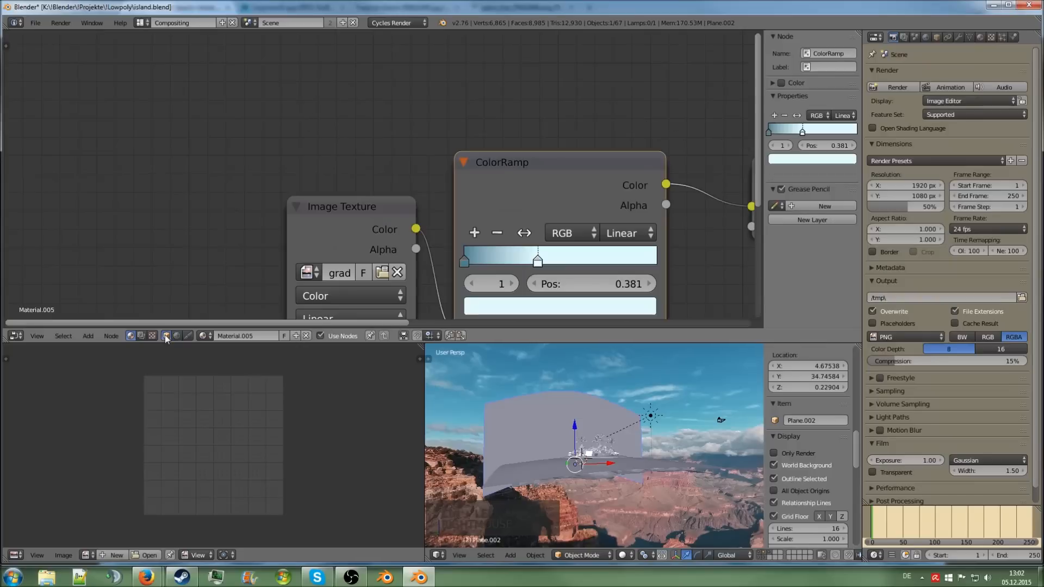
middle_click_drag(446, 250, 379, 188)
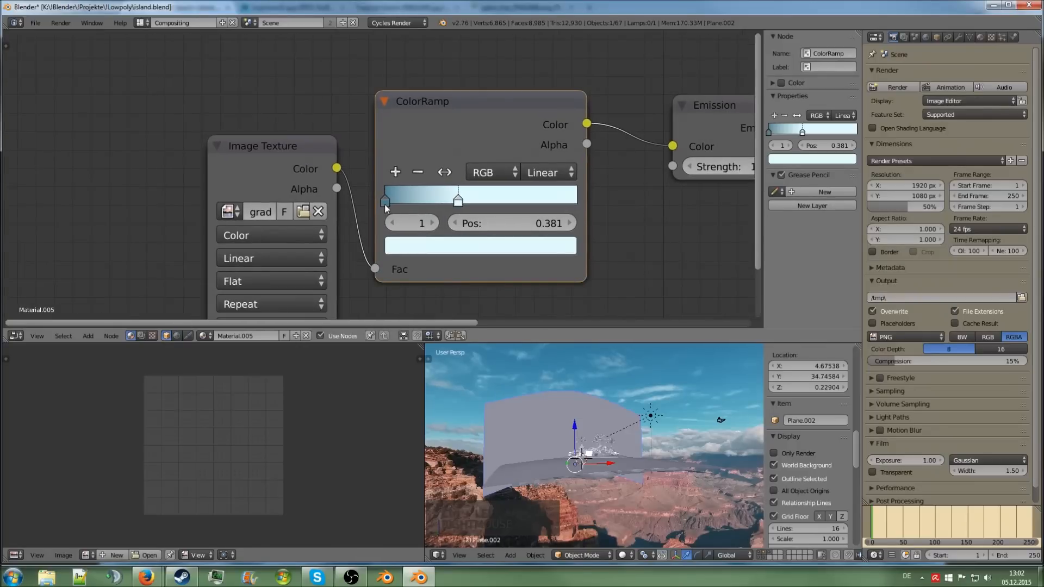
left_click(465, 249)
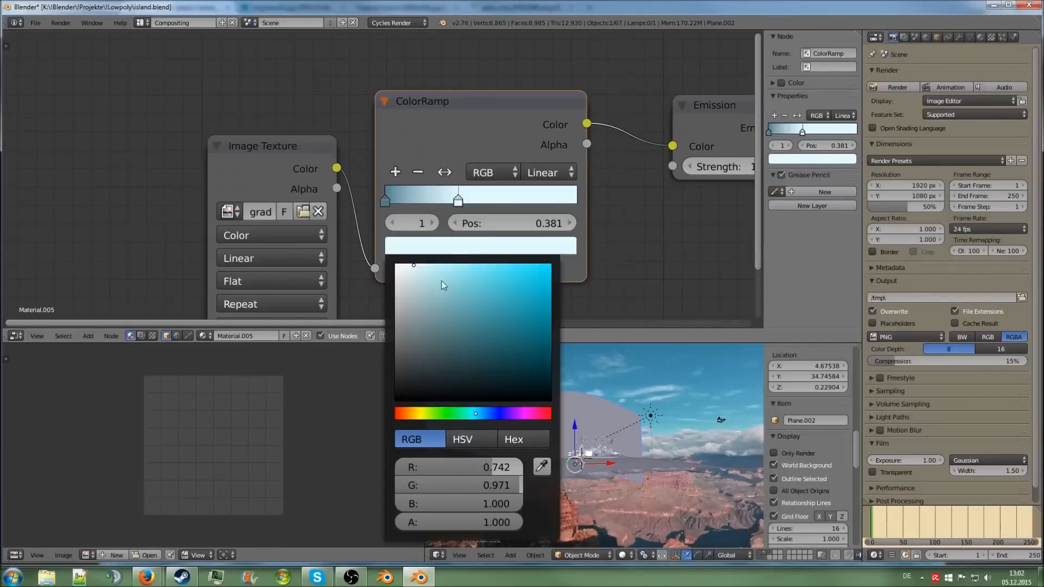
left_click_drag(442, 284, 443, 288)
Change the ColorRamp's stop at position 0 to a brighter blue and render the scene from the Default layout.
left_click(385, 202)
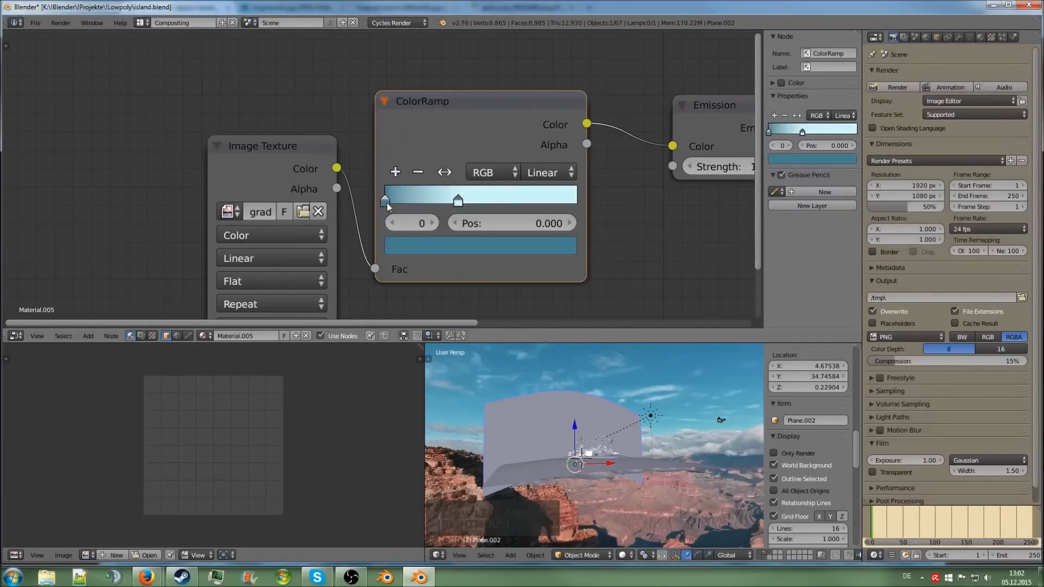
left_click(441, 245)
left_click_drag(475, 308, 463, 289)
key("ctrl+Left")
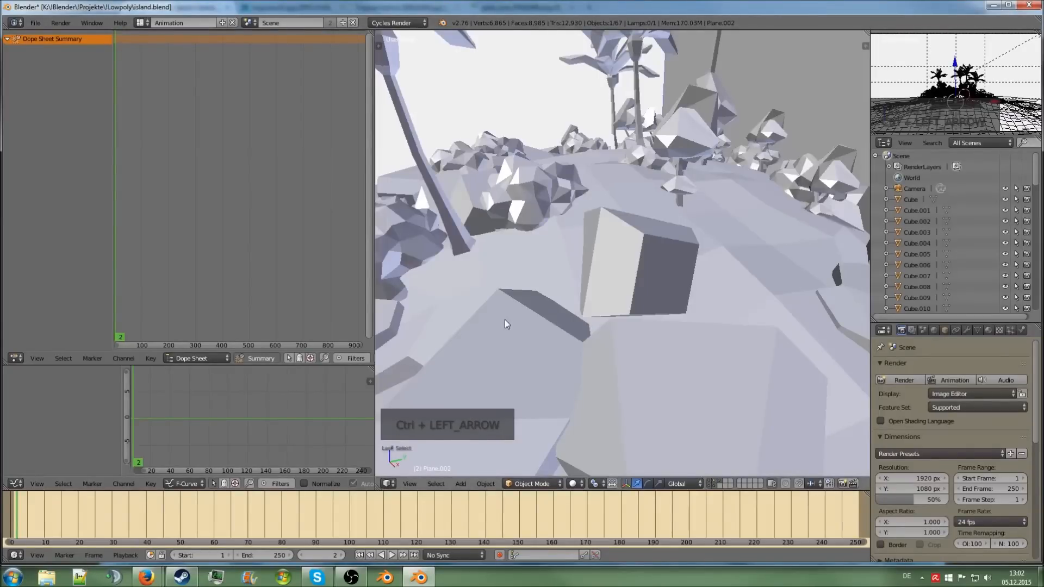
key("ctrl+Right")
key("ctrl+Right")
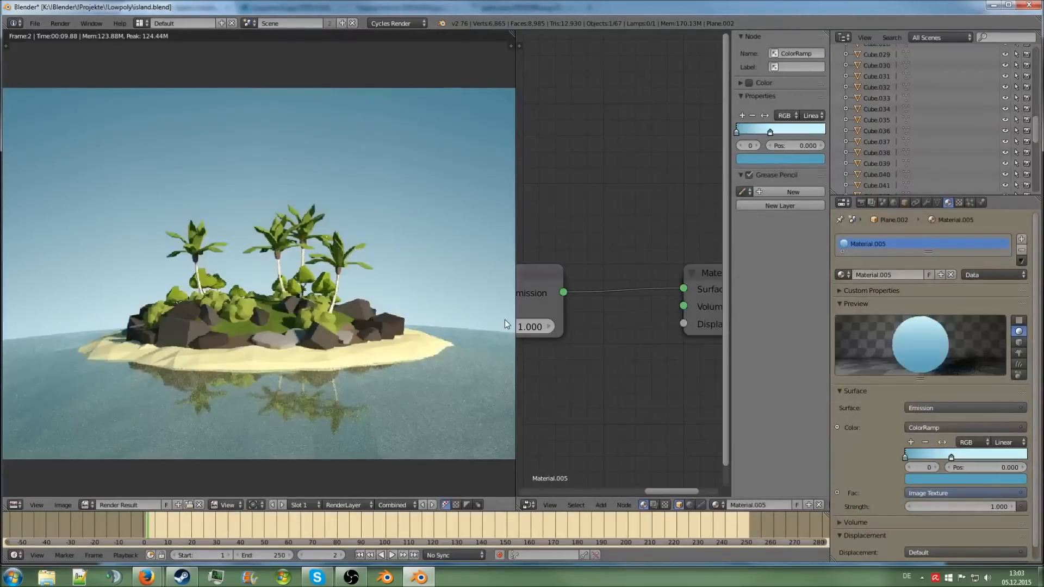
key("F12")
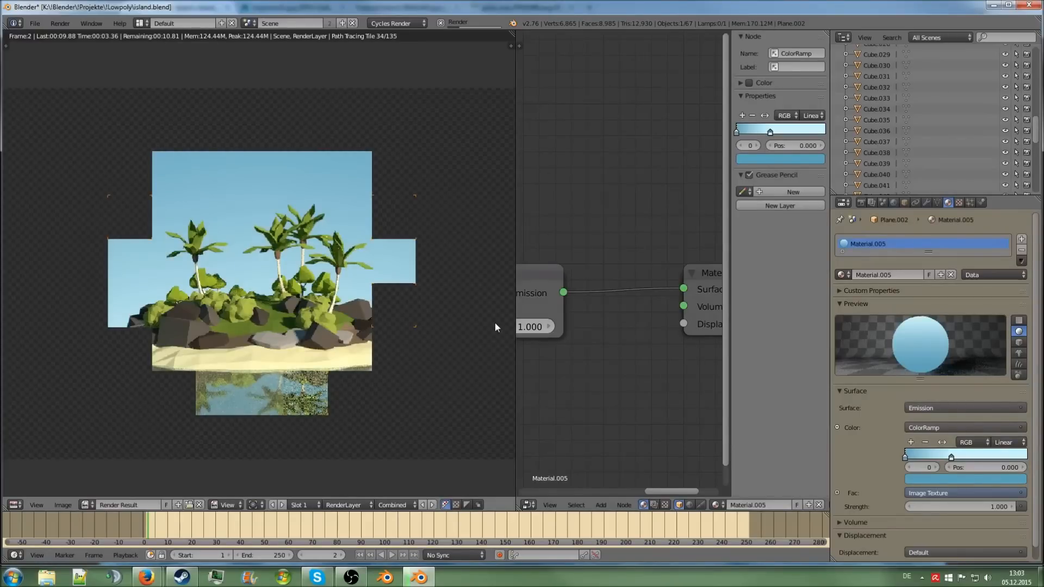
Lighten the sky ramp's stop at 0.381 to nearly white and render the scene again.
left_click(952, 457)
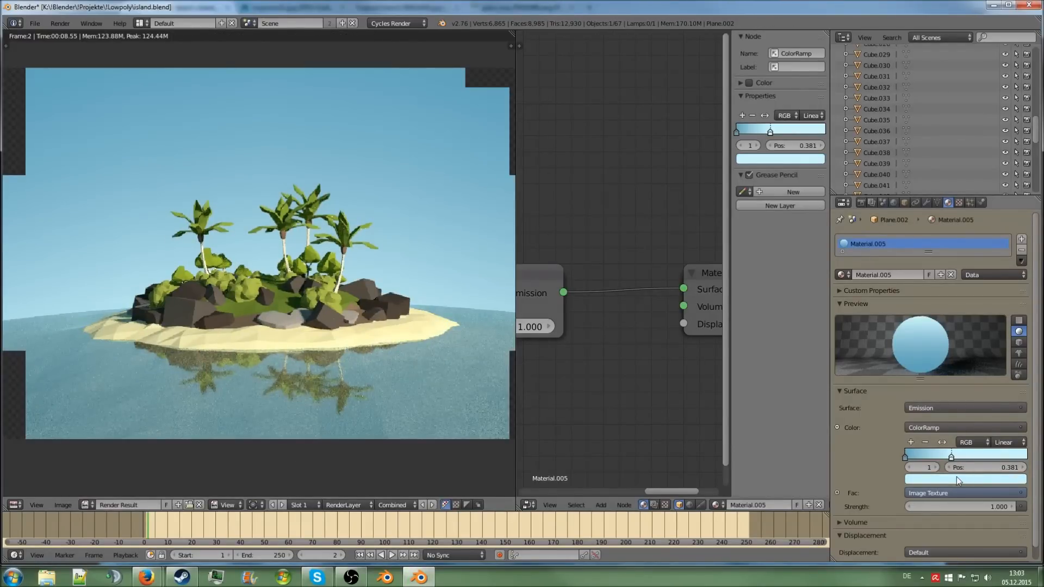
key("F12")
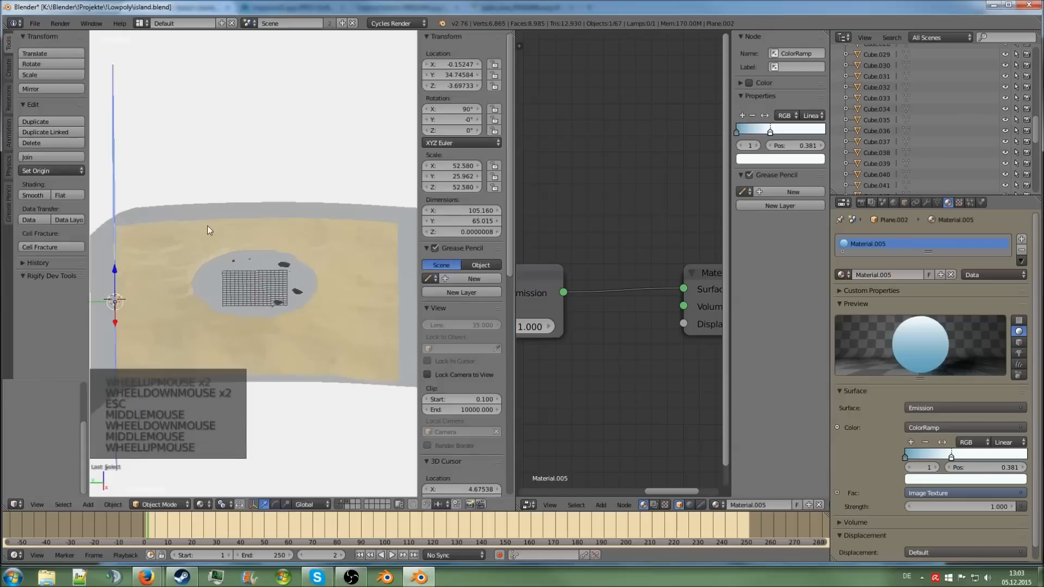
Check the ground plane through the camera in wireframe, then move its three outer edge rows on the negative X side outward along X.
middle_click_drag(210, 226, 232, 228)
right_click(197, 233)
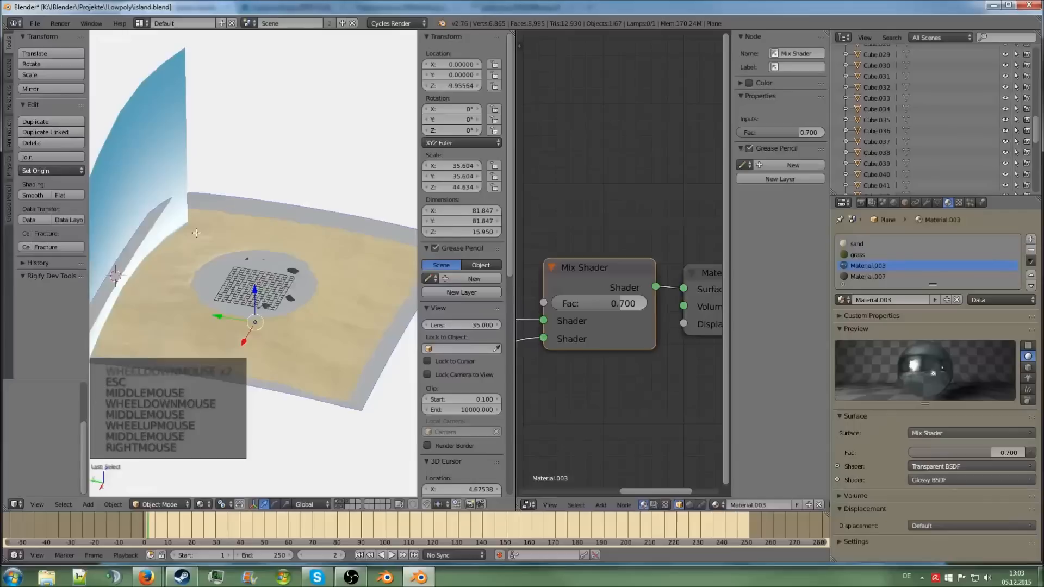
key("KP_0")
scroll(124, 303, "down", 1)
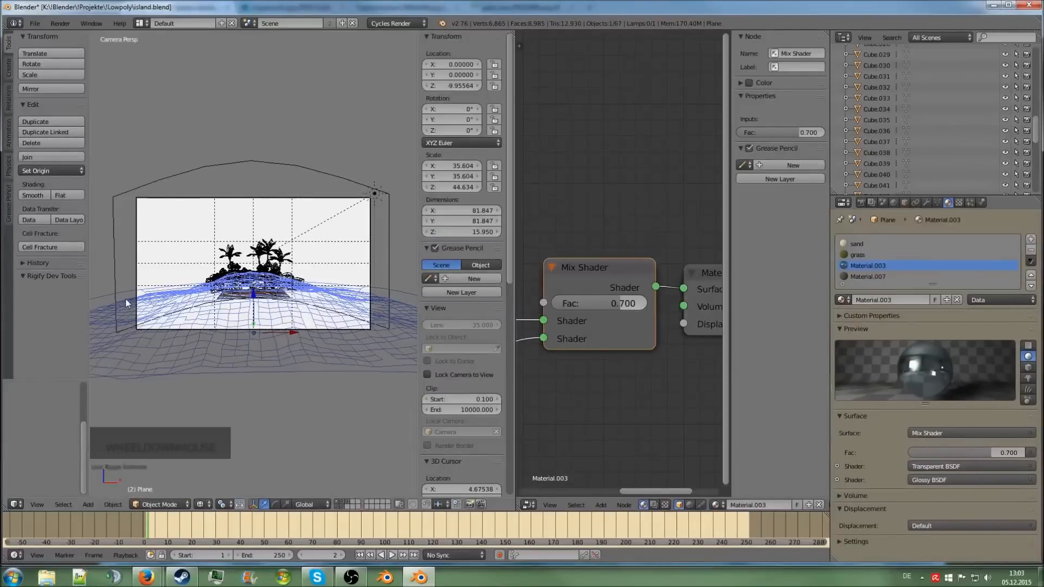
scroll(126, 299, "down", 4)
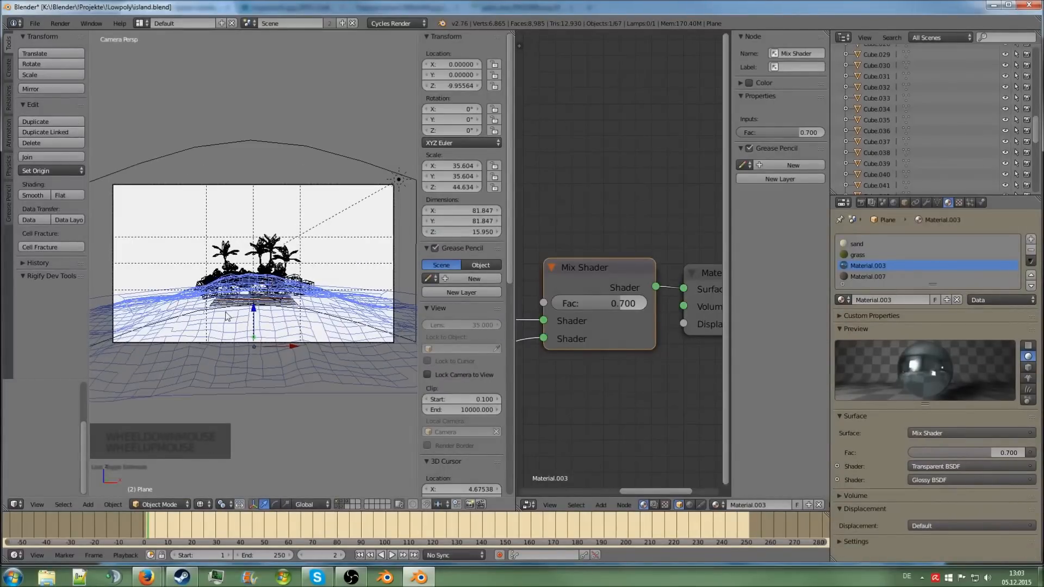
key("s")
right_click(269, 313)
key("Tab")
scroll(270, 314, "down", 1)
middle_click_drag(269, 315, 296, 376)
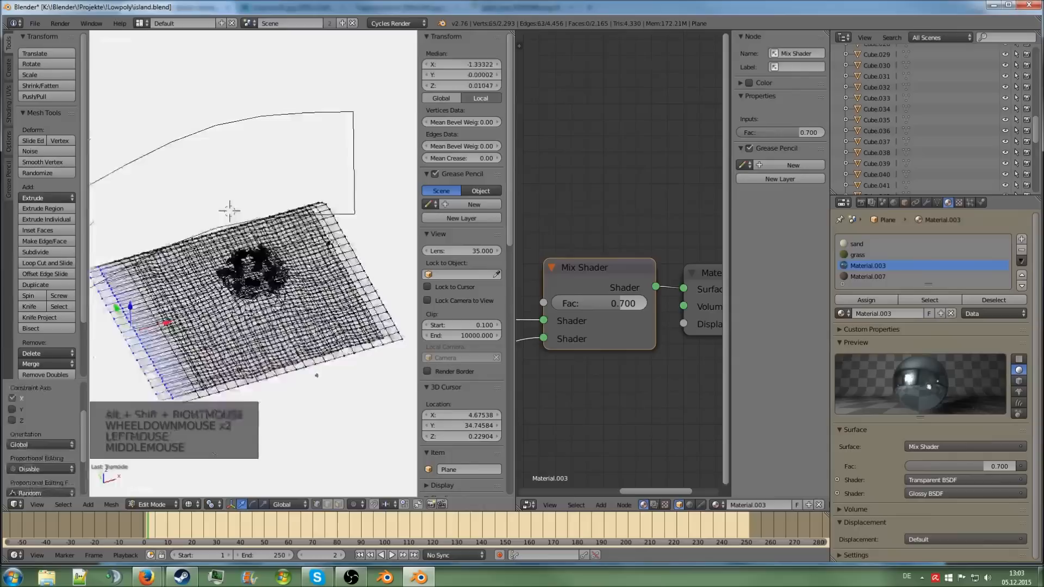
Move the outer edge rows on the positive X side outward along X, widening the ground plane to about 105, and return to Object Mode.
middle_click_drag(408, 348, 348, 375)
scroll(348, 375, "up", 1)
middle_click_drag(348, 376, 337, 382)
right_click(340, 380, "alt")
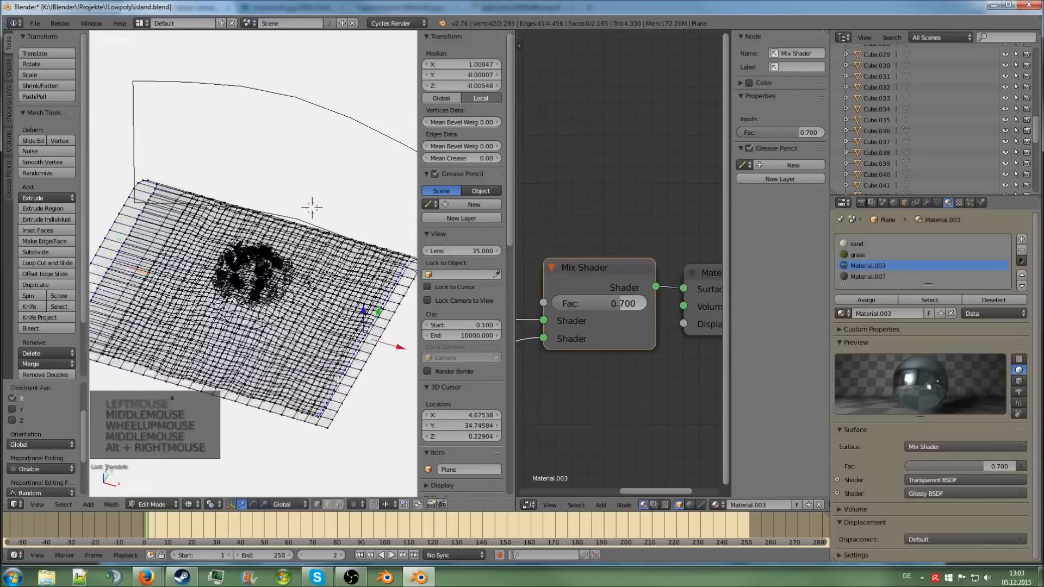
right_click(356, 385, "alt+shift")
left_click_drag(400, 347, 443, 357)
key("Tab")
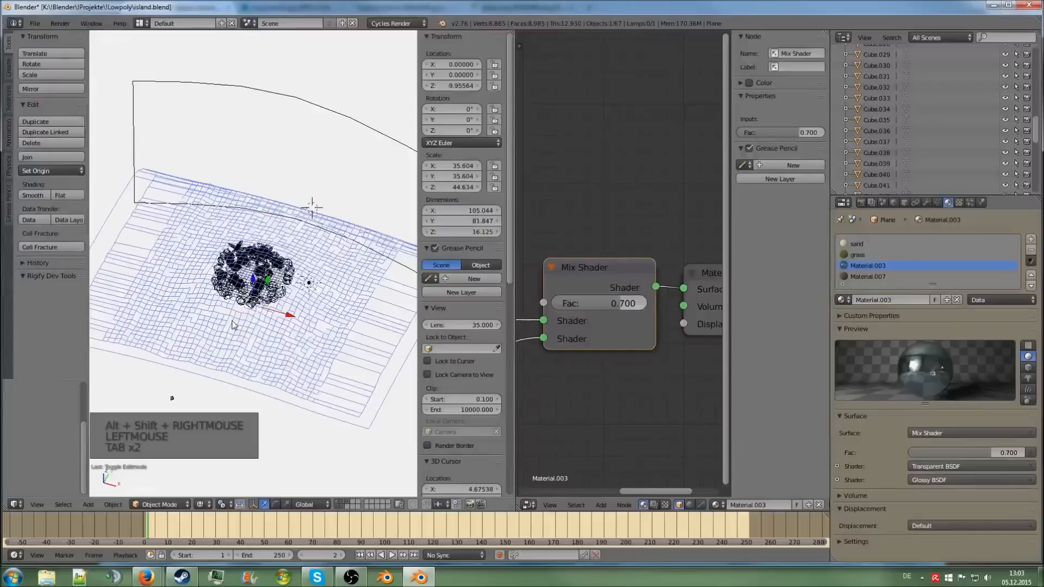
Render the scene and examine the horizon at both sides of the image and the water's reflections.
key("F12")
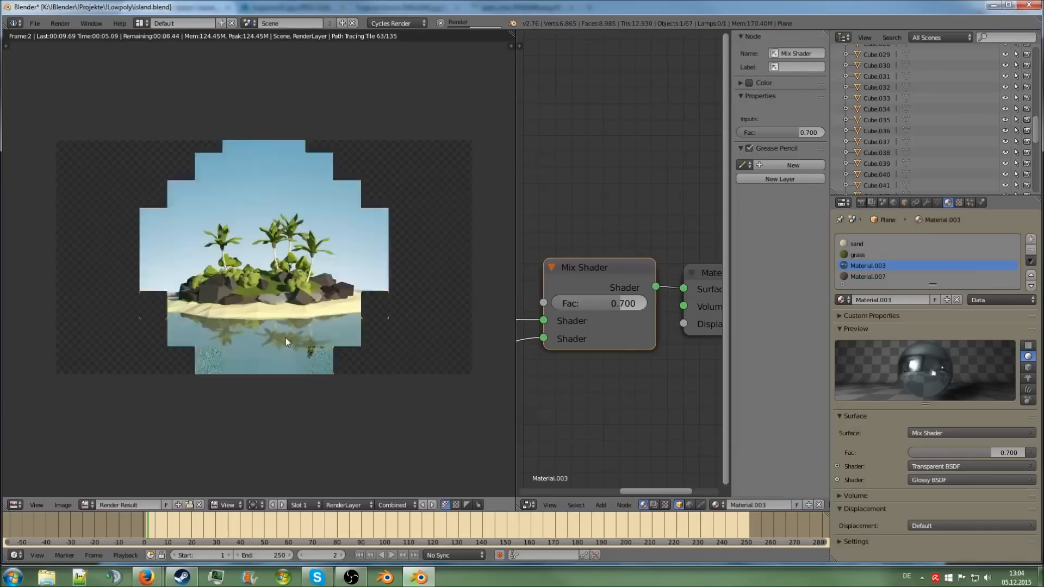
scroll(289, 282, "up", 2)
scroll(404, 304, "up", 2)
middle_click_drag(277, 295, 376, 327)
scroll(400, 308, "down", 2)
scroll(401, 307, "up", 1)
scroll(371, 331, "down", 1)
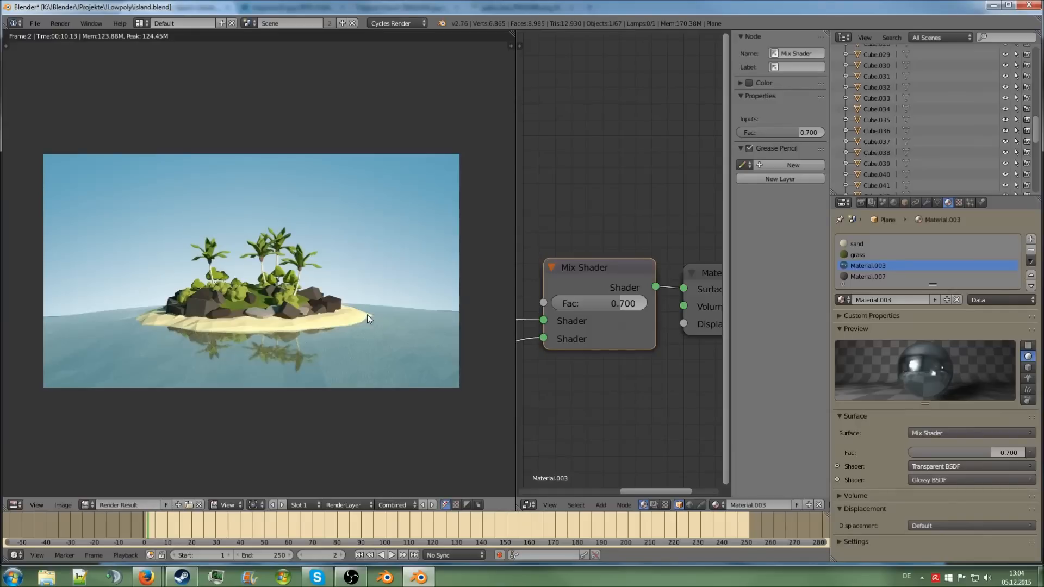
middle_click_drag(401, 320, 337, 319)
scroll(386, 325, "up", 3)
left_click(499, 360)
scroll(499, 360, "down", 2)
middle_click_drag(403, 357, 7, 363)
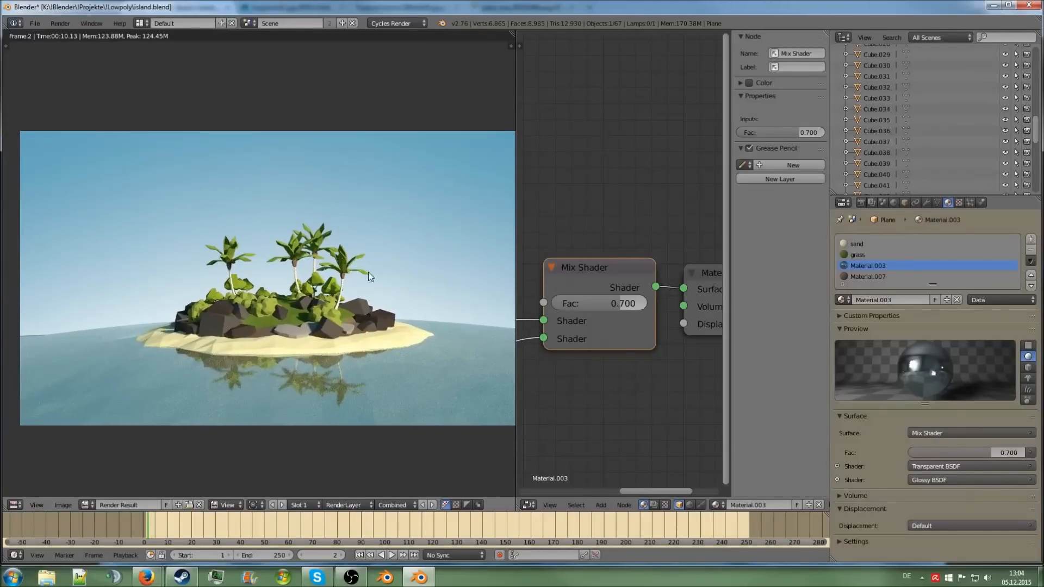
middle_click_drag(479, 301, 462, 294)
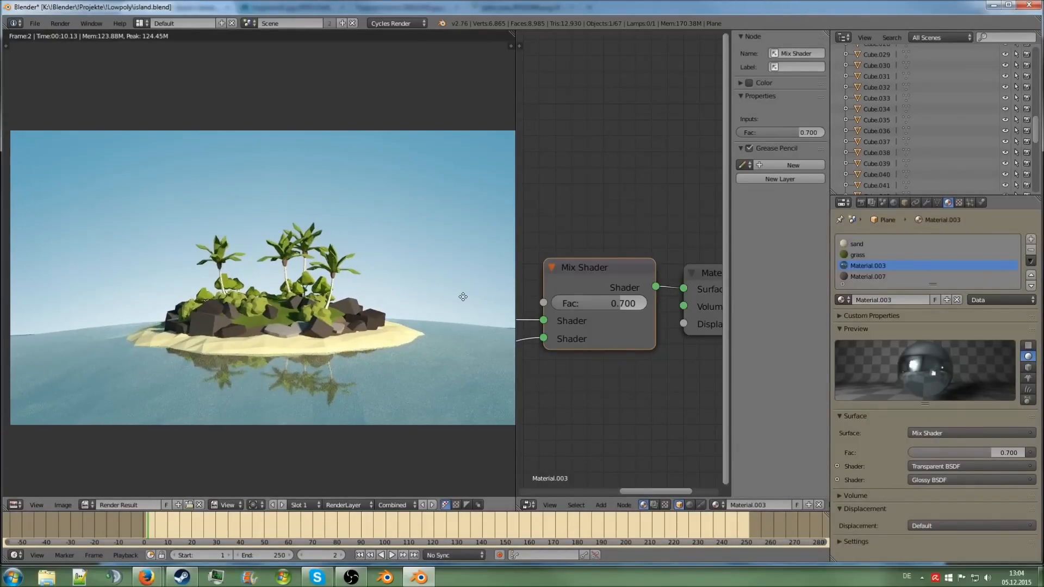
scroll(464, 299, "down", 1)
scroll(463, 298, "up", 1)
Select the neighbouring edges at the ground plane's outer corner, shift them slightly, and return to Object Mode.
key("Escape")
middle_click_drag(353, 288, 321, 337)
scroll(272, 297, "up", 2)
key("Tab")
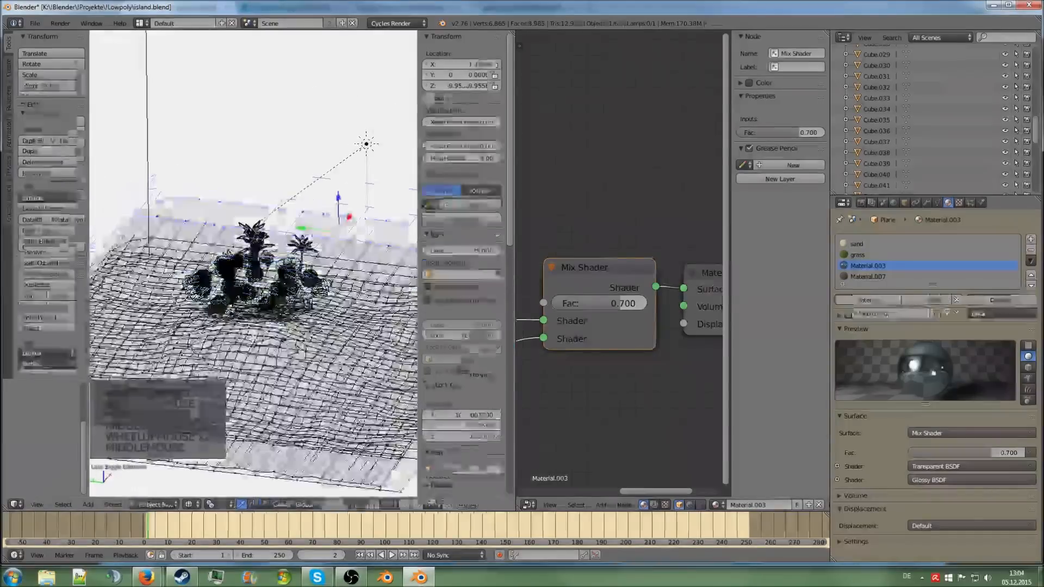
middle_click_drag(163, 310, 323, 279)
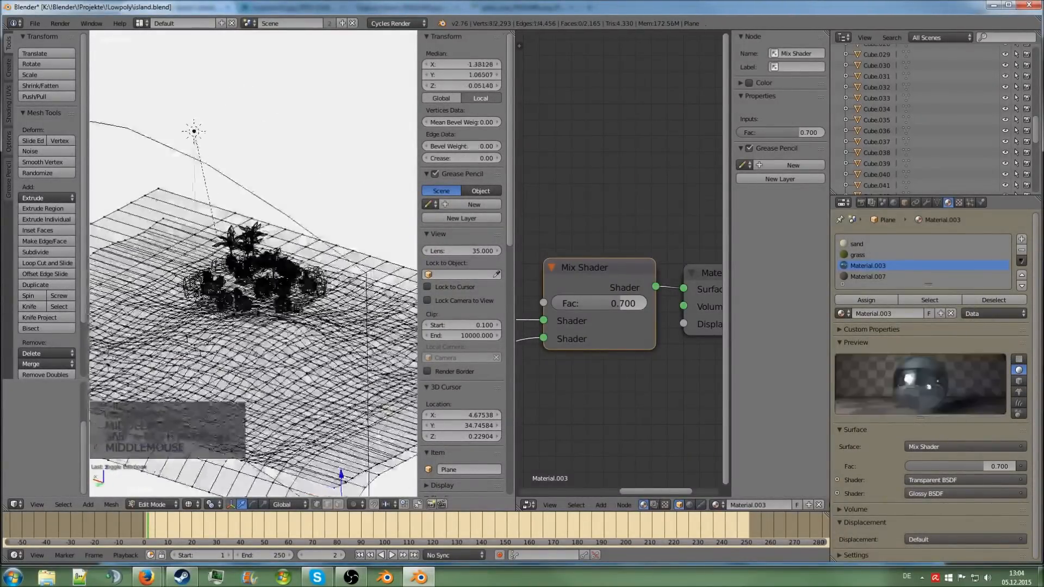
middle_click_drag(375, 361, 355, 340)
middle_click_drag(336, 430, 347, 452)
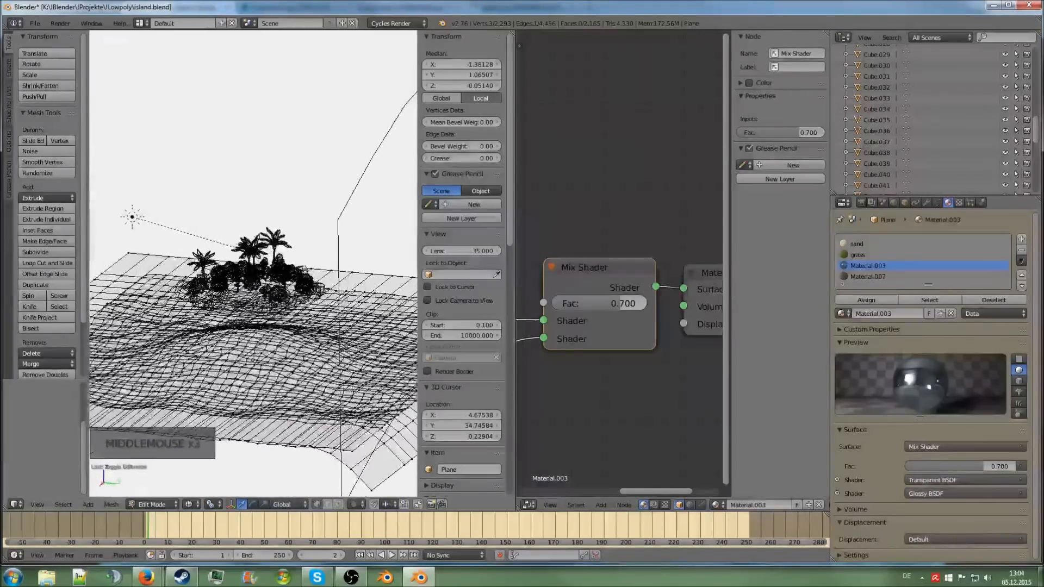
right_click(347, 453, "shift")
right_click(353, 462, "shift")
right_click(354, 469, "shift")
scroll(355, 469, "down", 1)
middle_click_drag(355, 469, 311, 407)
left_click_drag(377, 359, 380, 366)
key("Tab")
middle_click_drag(380, 365, 290, 360)
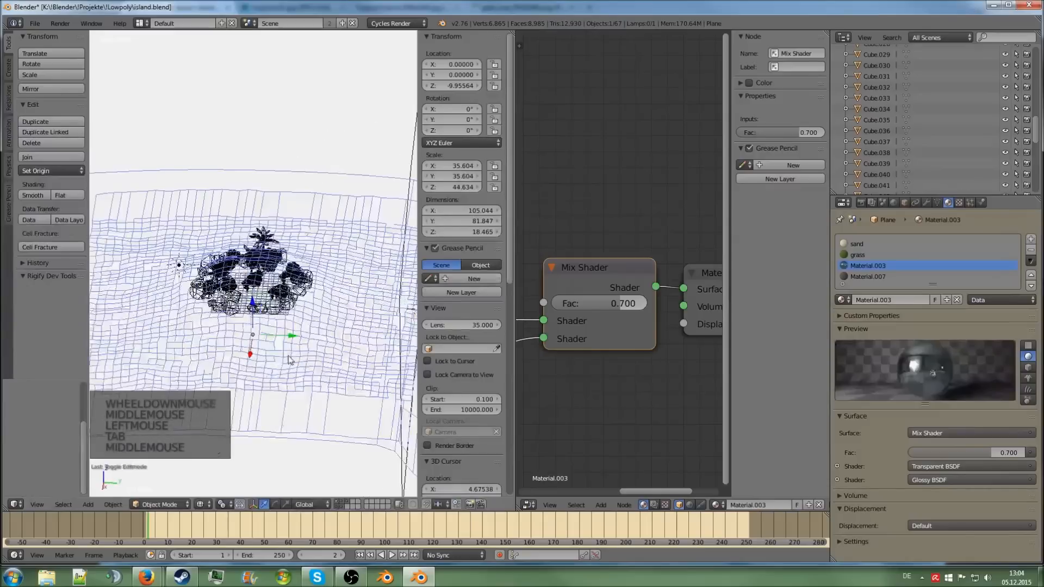
Render the scene in a widened render view and examine the horizon on both sides of the island.
key("F12")
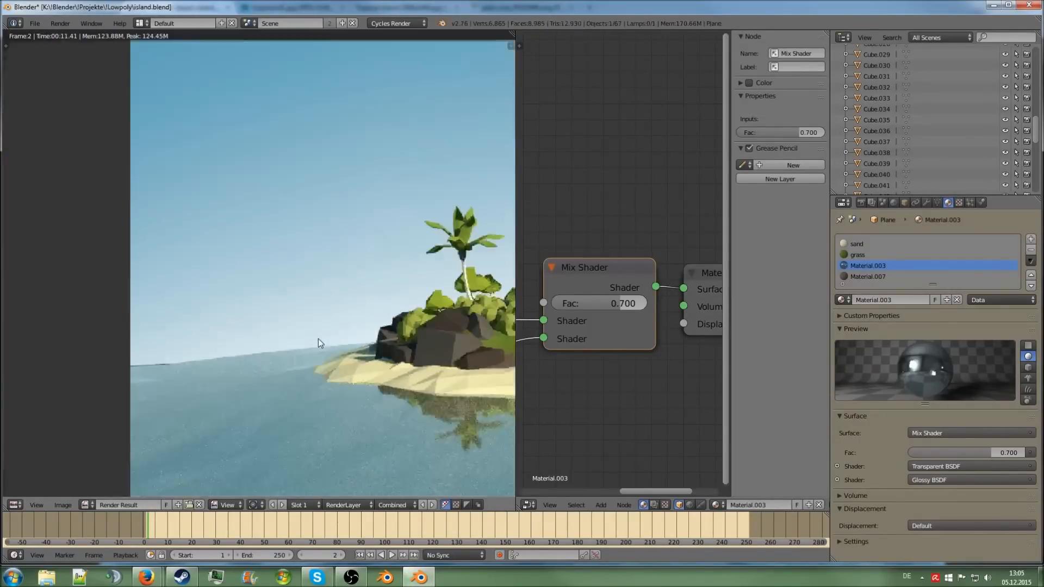
scroll(318, 339, "down", 2)
scroll(367, 348, "up", 2)
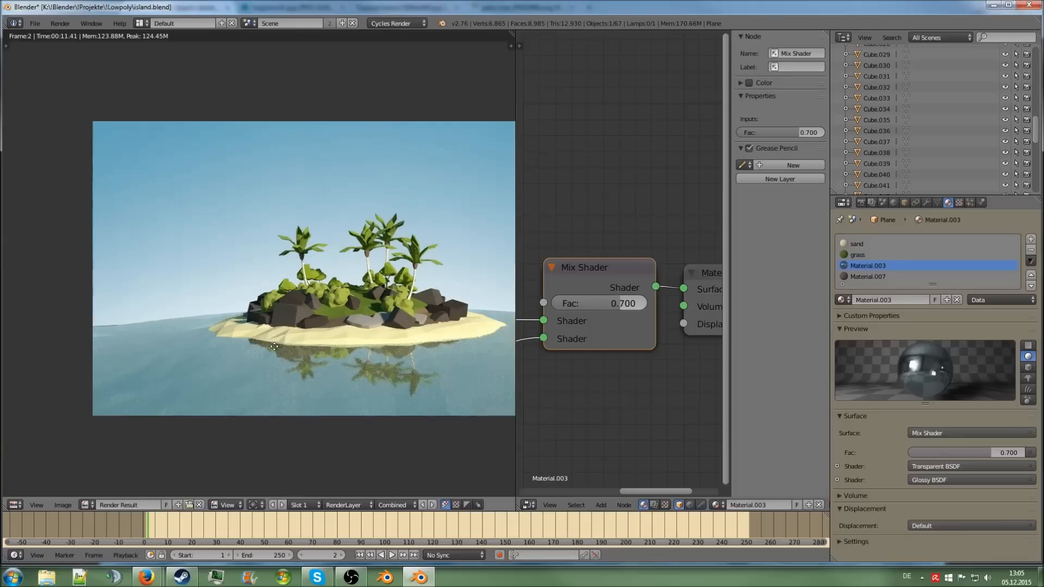
scroll(453, 361, "down", 2)
scroll(458, 363, "up", 2)
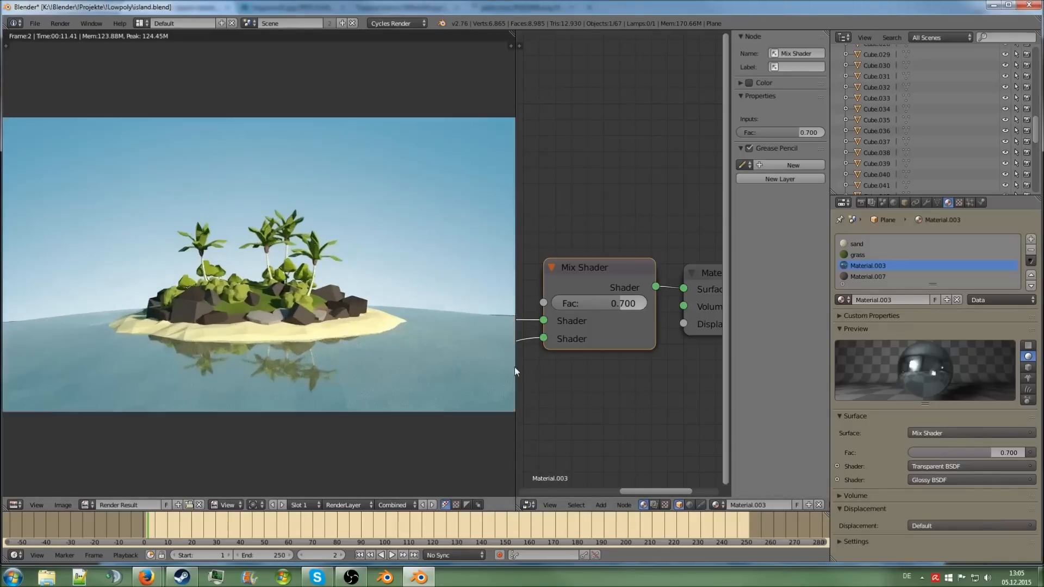
left_click_drag(517, 366, 654, 364)
scroll(306, 323, "up", 4)
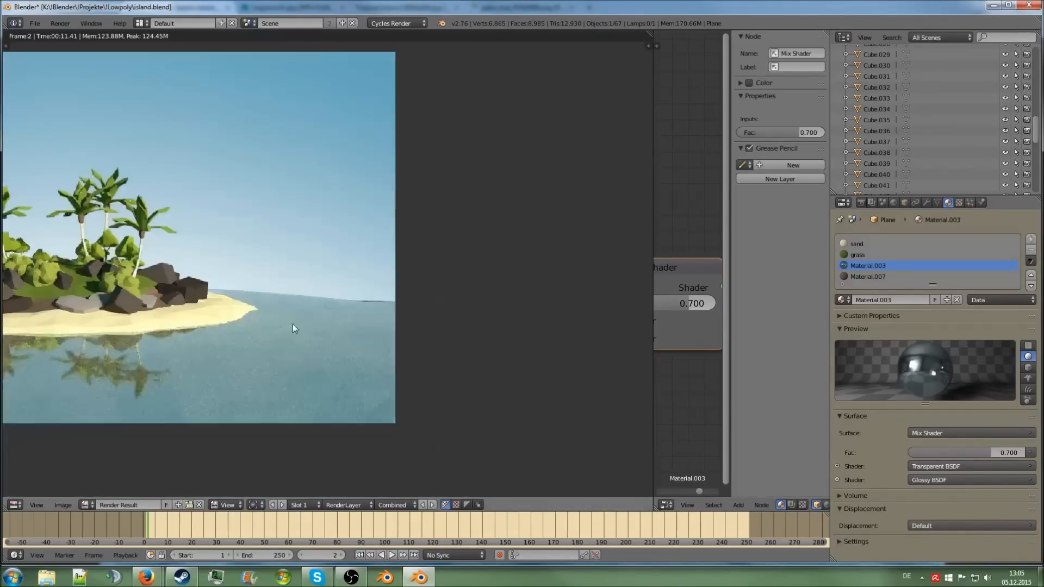
scroll(292, 325, "down", 6)
middle_click_drag(292, 325, 350, 325)
key("Escape")
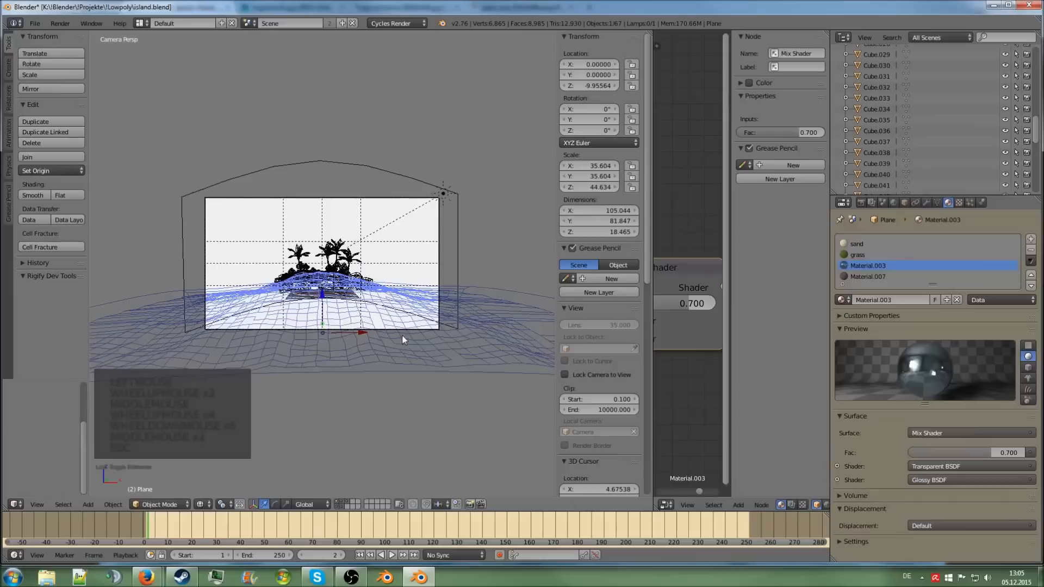
Append the objects Icosphere.001, Icosphere.002 and Icosphere.018 from tutoclouds06.blend in the clouds folder.
left_click(34, 24)
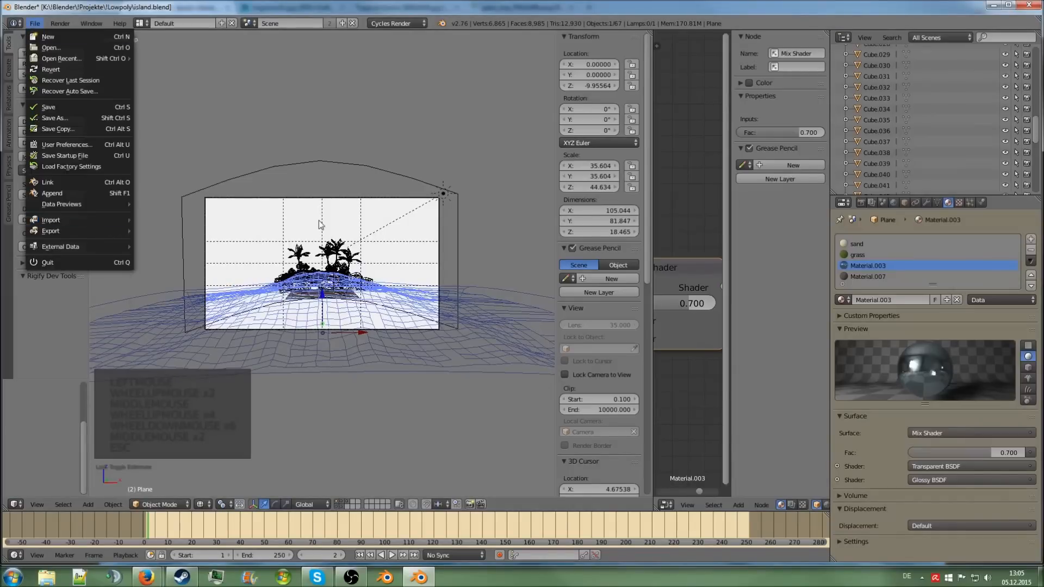
left_click(40, 24)
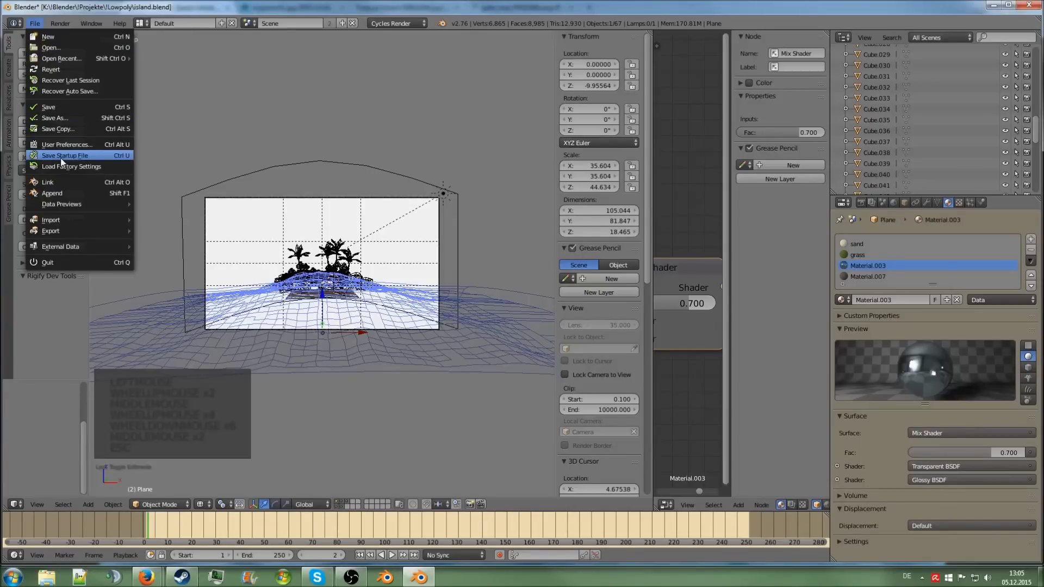
left_click(61, 192)
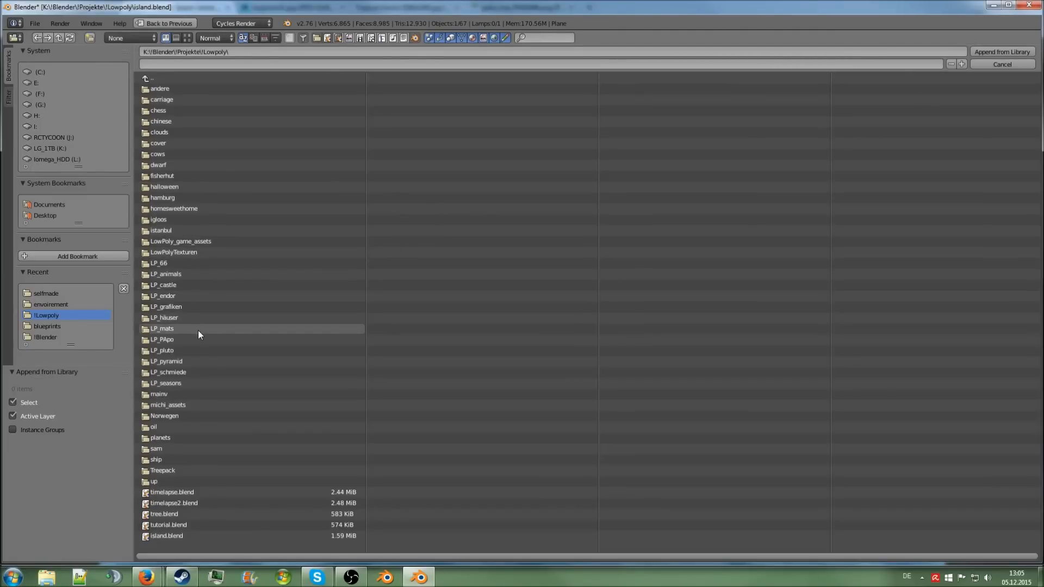
left_click(180, 132)
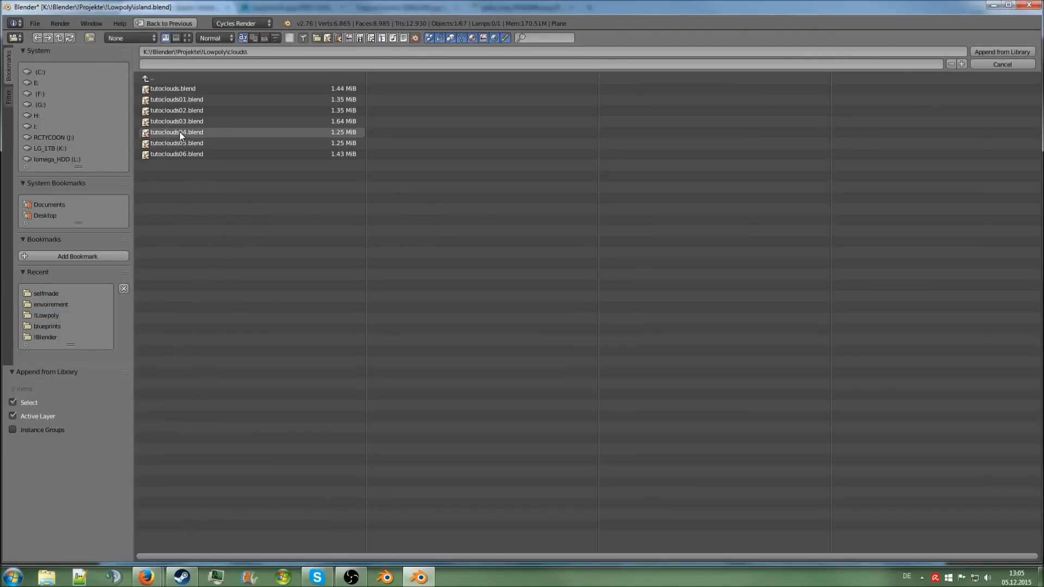
left_click(208, 153)
left_click(197, 168)
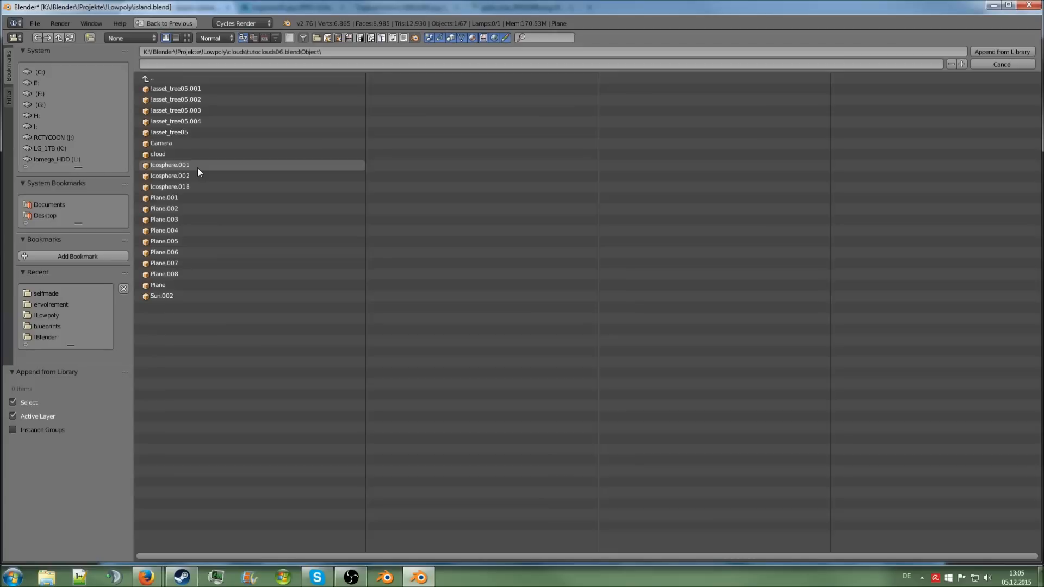
left_click(198, 168)
left_click(191, 178, "shift")
left_click(192, 187, "shift")
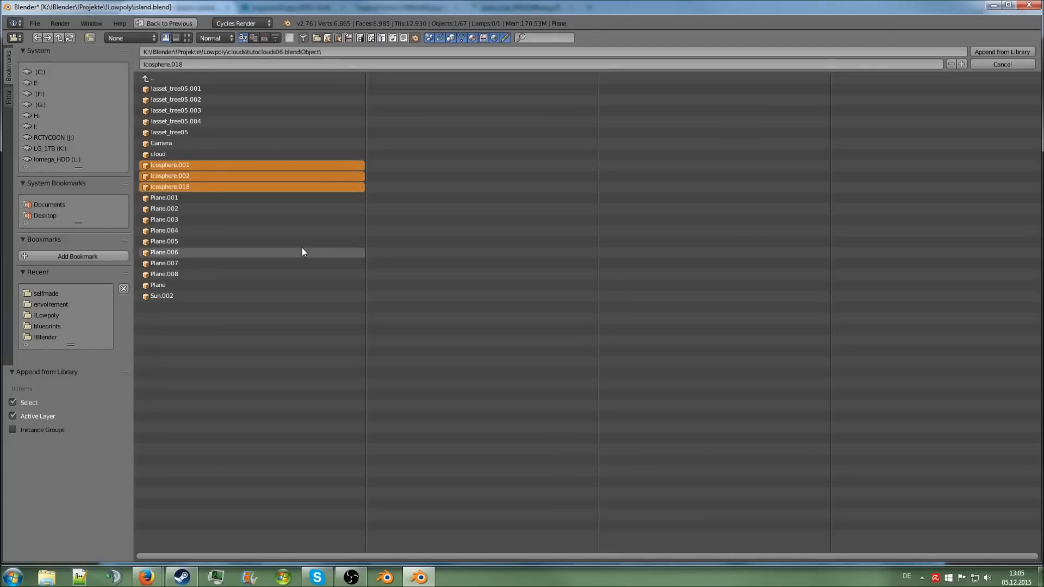
key("Return")
Set the viewport shading to Material and view the appended clouds through the camera.
middle_click_drag(348, 287, 435, 293)
scroll(474, 337, "up", 3)
left_click(199, 505)
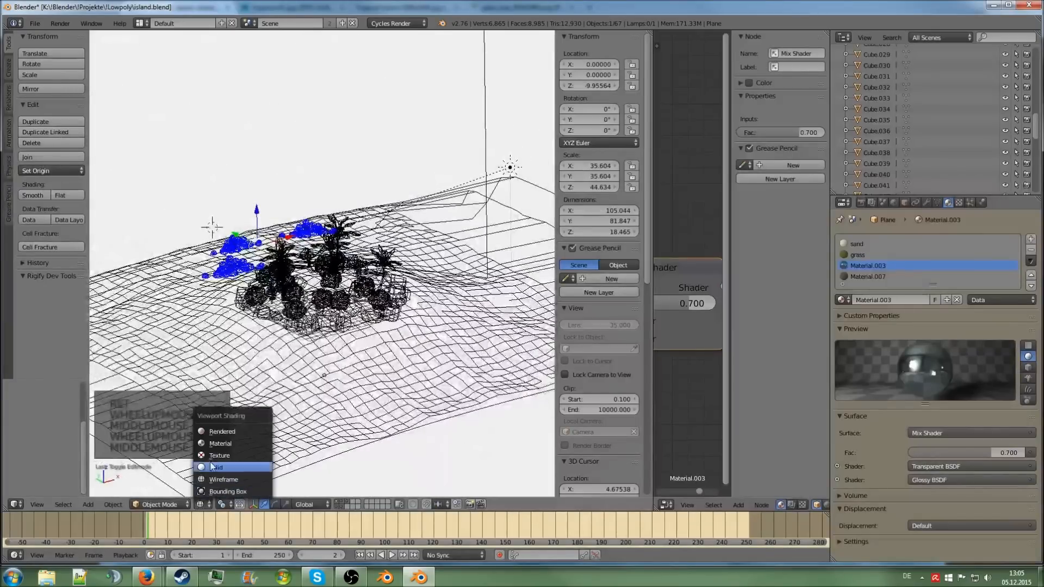
left_click(216, 443)
key("KP_0")
scroll(325, 388, "up", 2)
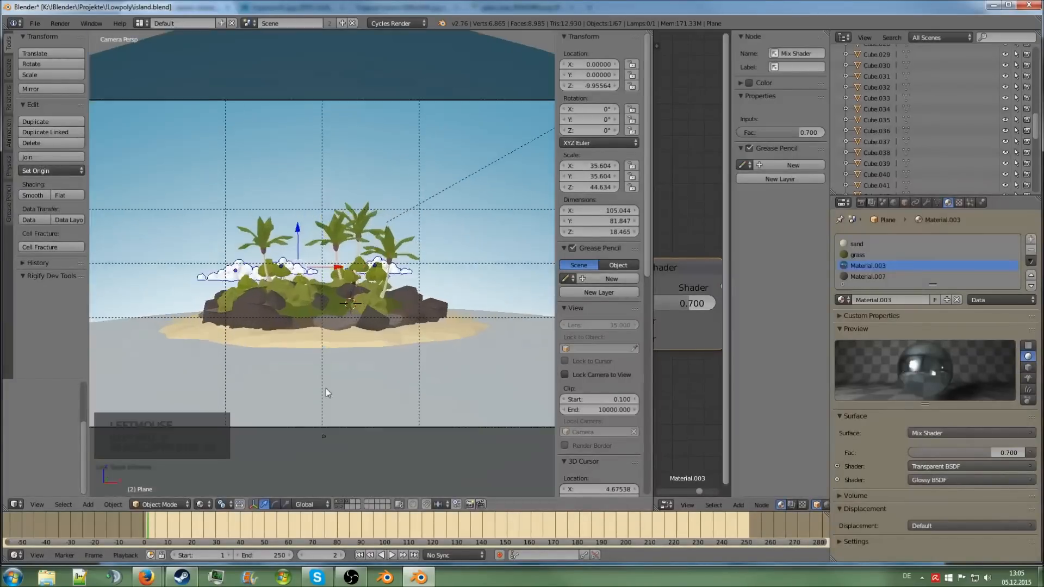
Scale up the three clouds and position them in the sky behind the island.
key("s")
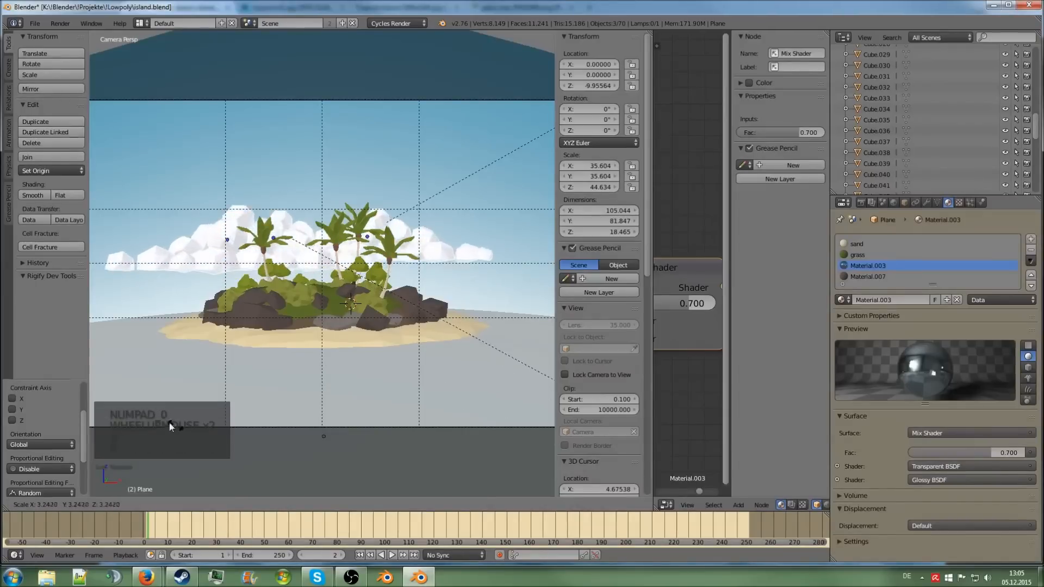
left_click(501, 366)
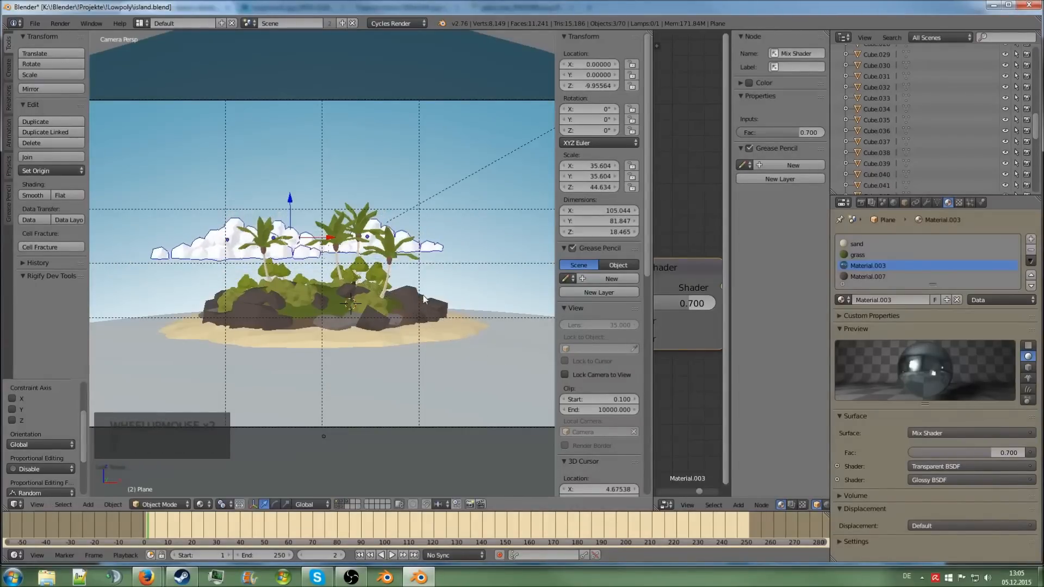
key("g")
left_click(436, 324)
scroll(432, 322, "down", 3)
scroll(397, 310, "up", 2)
Tilt the three clouds by about 8° around the global X axis and start a test render to check them.
right_click(248, 270)
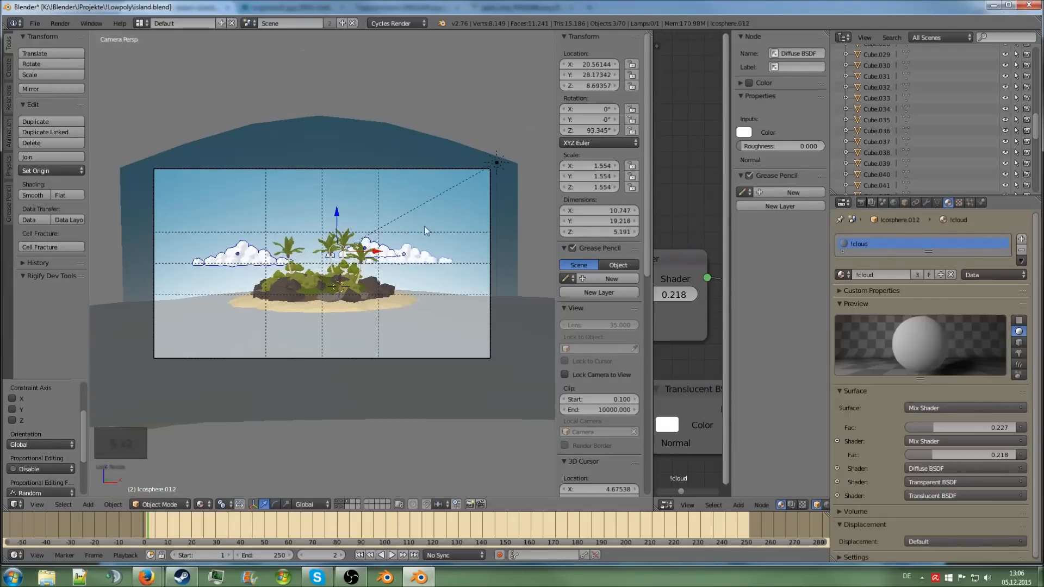
key("r")
key("x")
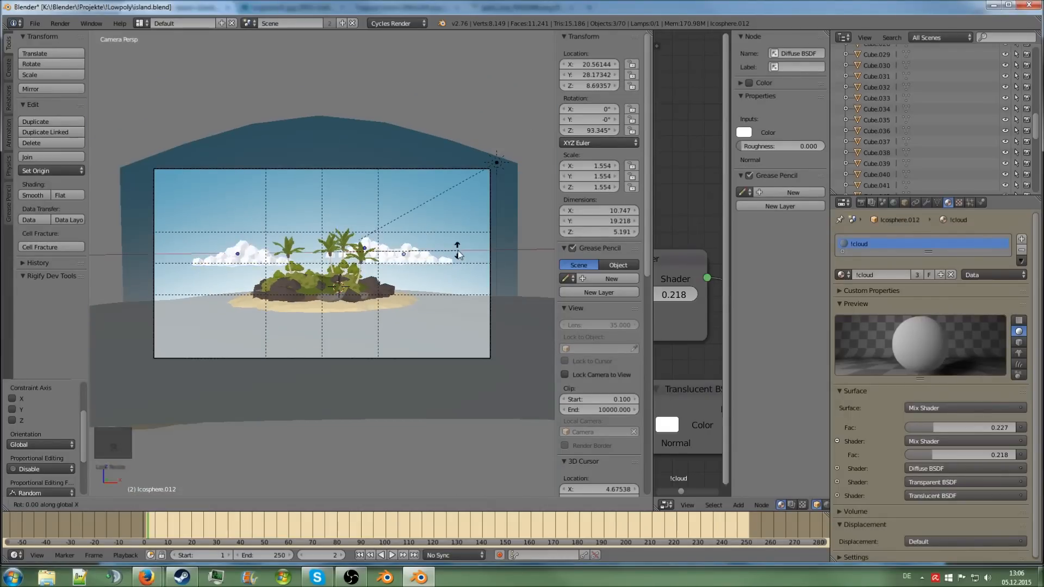
left_click(459, 231)
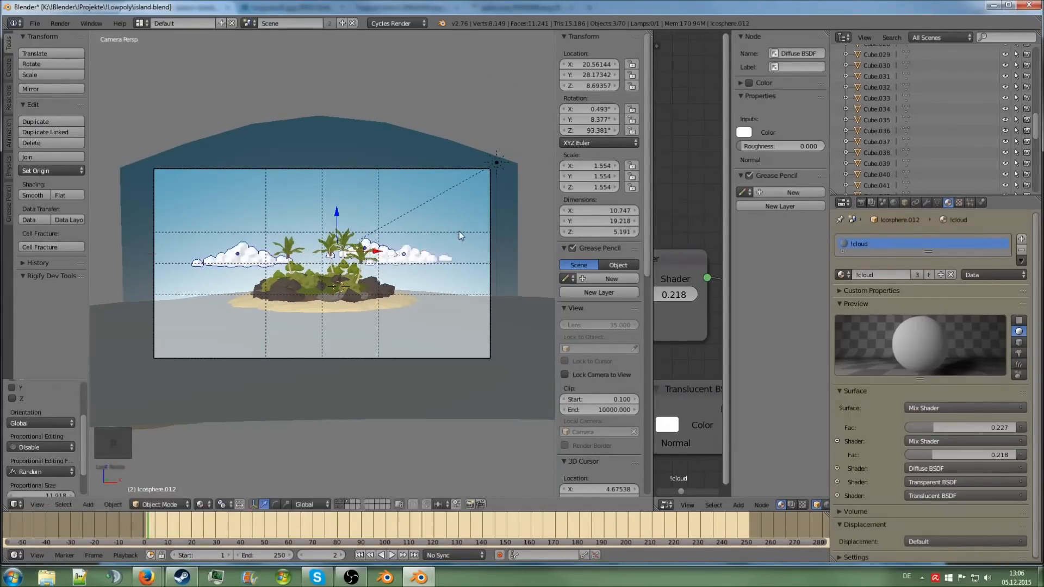
key("F12")
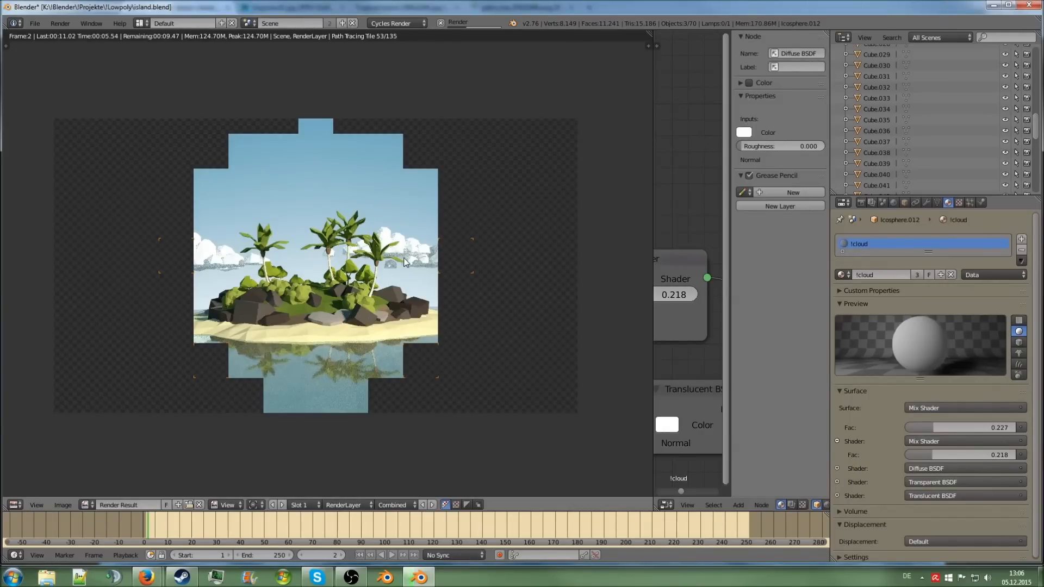
key("Escape")
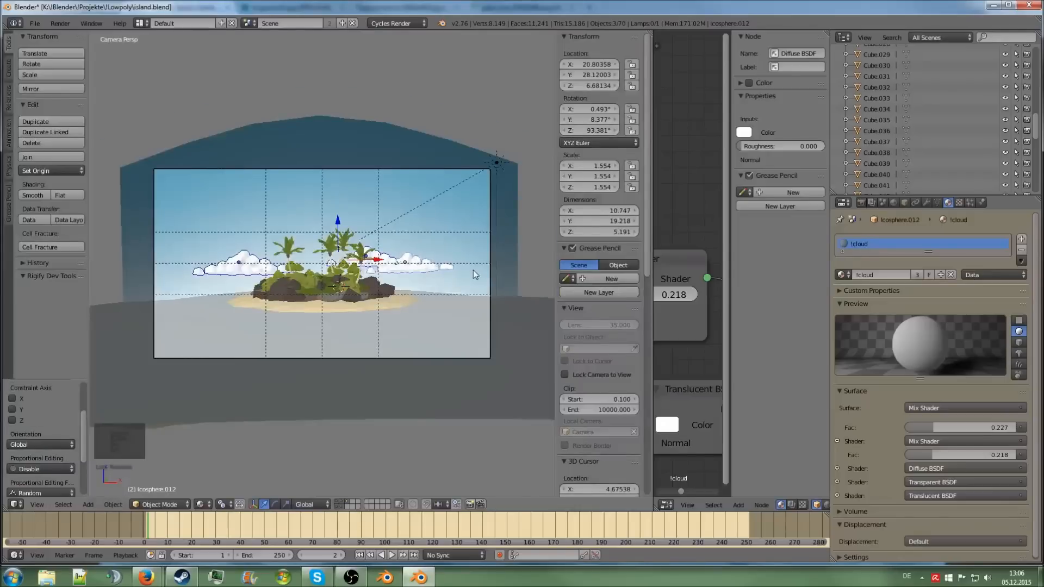
Select the cloud on the island's right side, then render the finished scene at 1920 × 1080 with 200 samples.
scroll(473, 269, "up", 3)
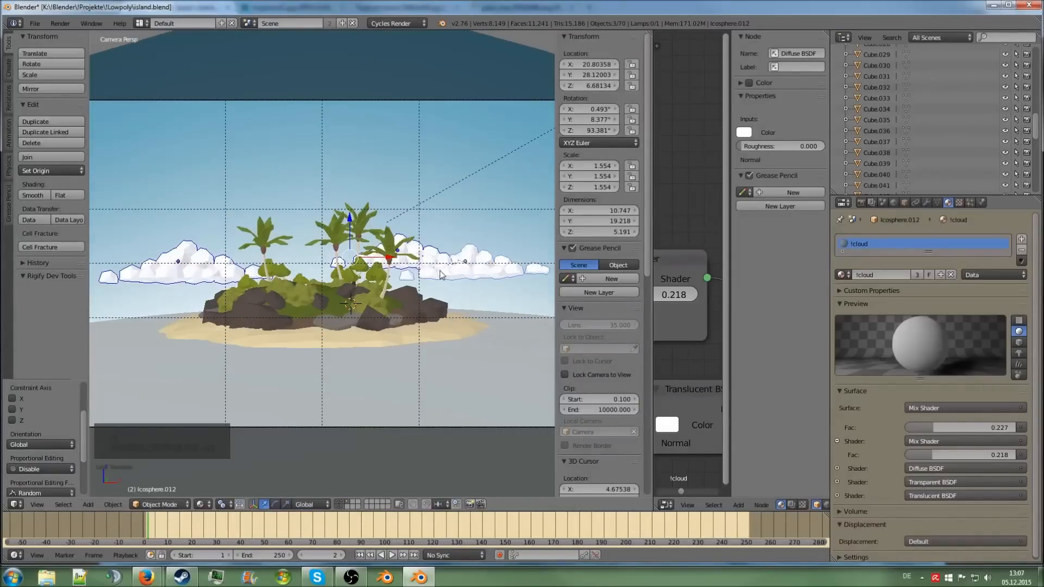
scroll(441, 270, "down", 1)
right_click(443, 266)
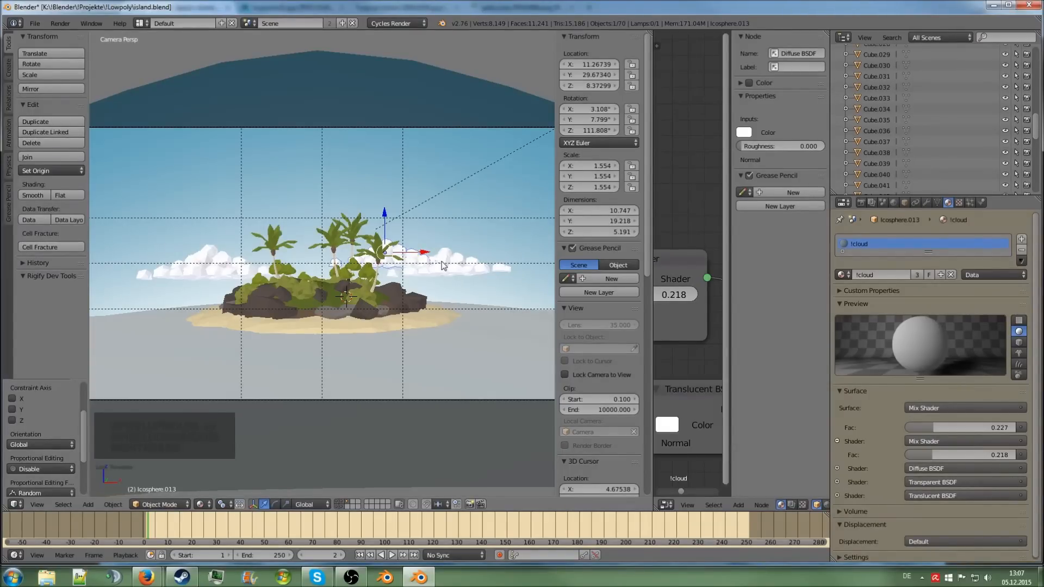
key("F12")
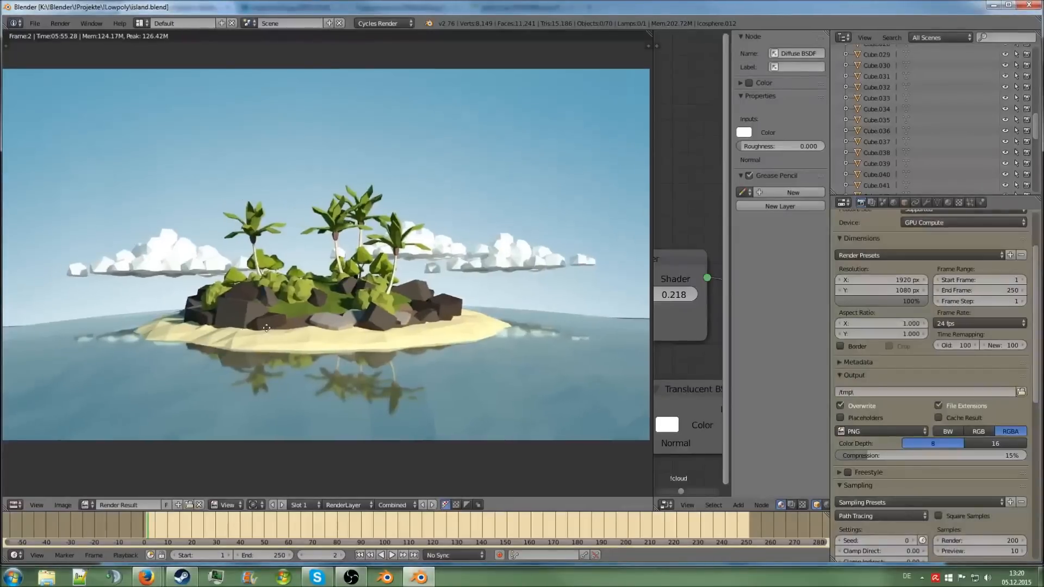
Save the rendered image in PNG format as island in the !Lowpoly project folder.
key("F3")
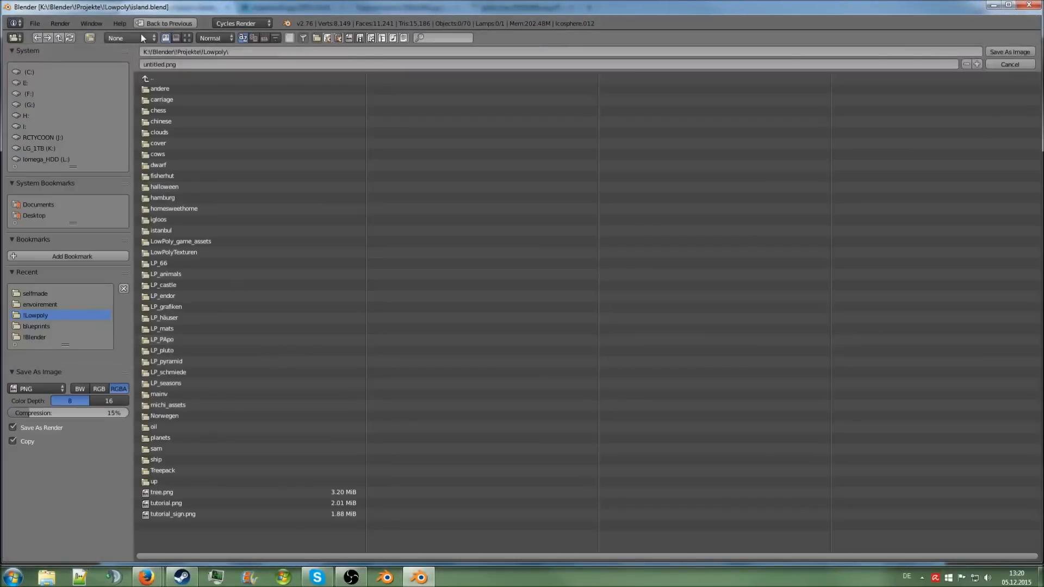
left_click(201, 64)
type("island")
key("Return")
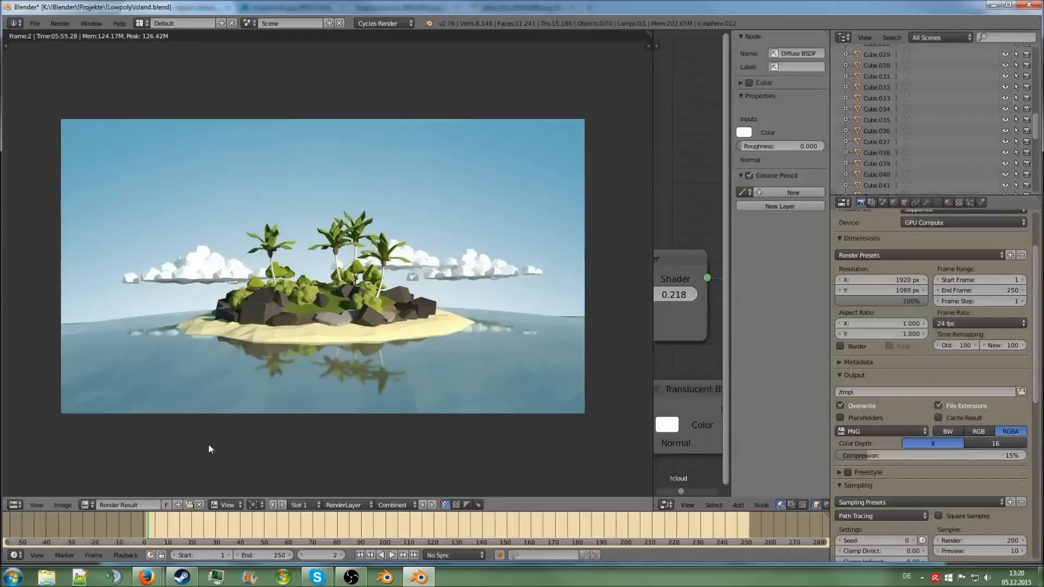
Switch to Windows Explorer and open the !Lowpoly folder under !Blender and !Projekte on drive K.
left_click(46, 578)
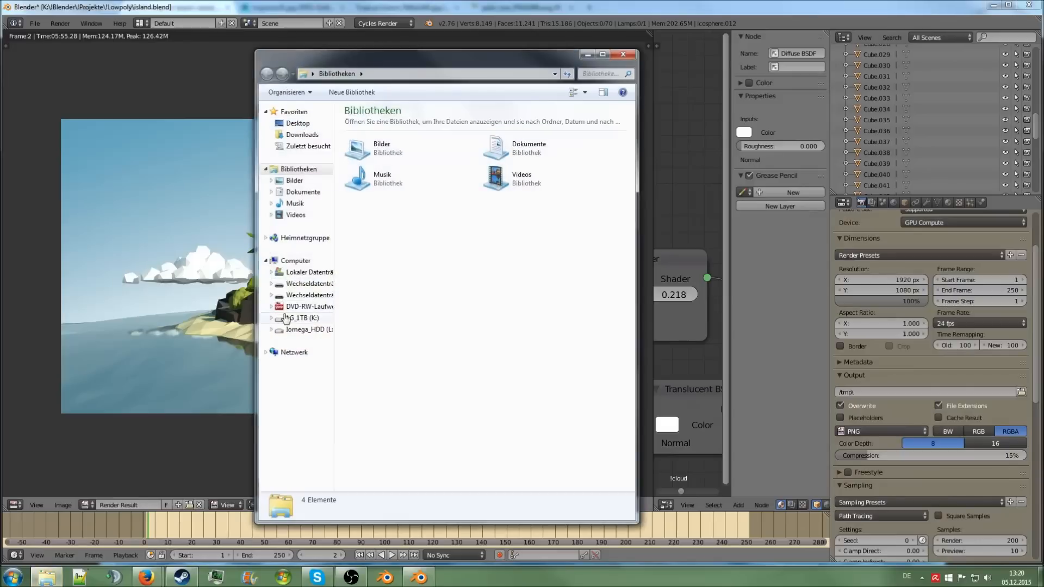
left_click(293, 318)
double_click(390, 124)
double_click(390, 125)
double_click(390, 124)
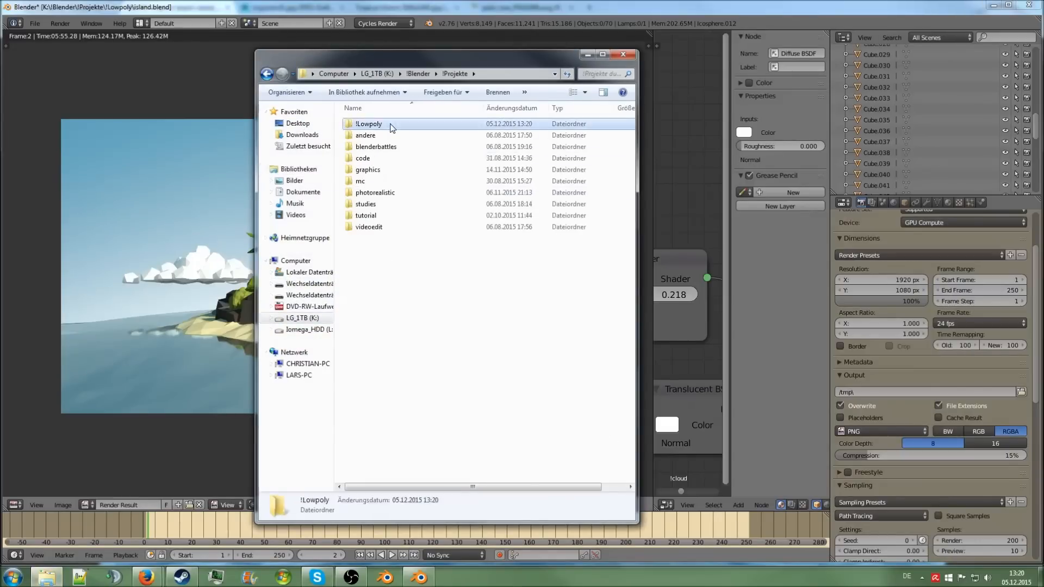
Open the saved island PNG image with GIMP and minimise the Blender and browser windows.
scroll(459, 362, "down", 6)
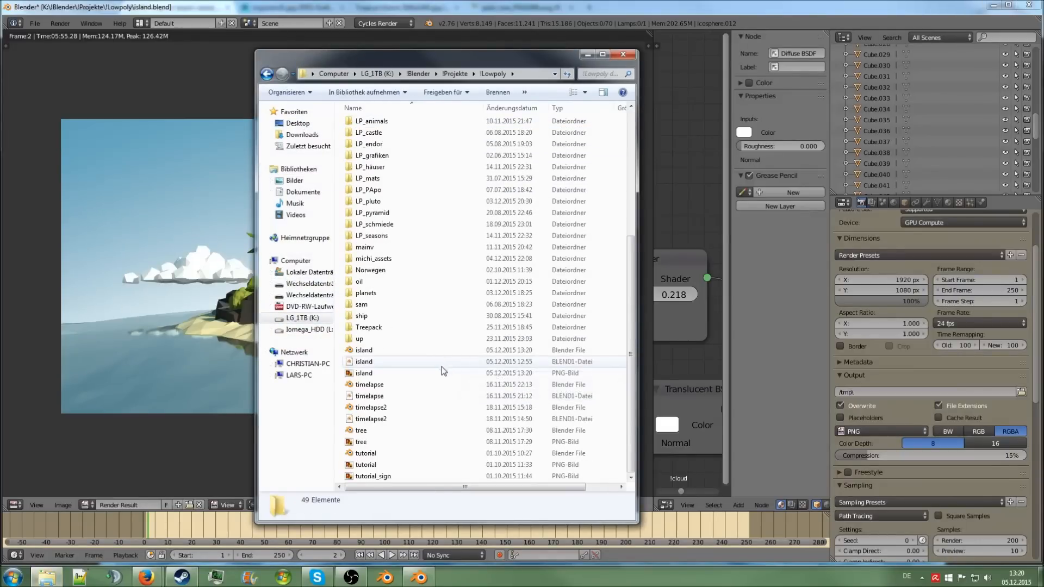
left_click(420, 373)
right_click(421, 375)
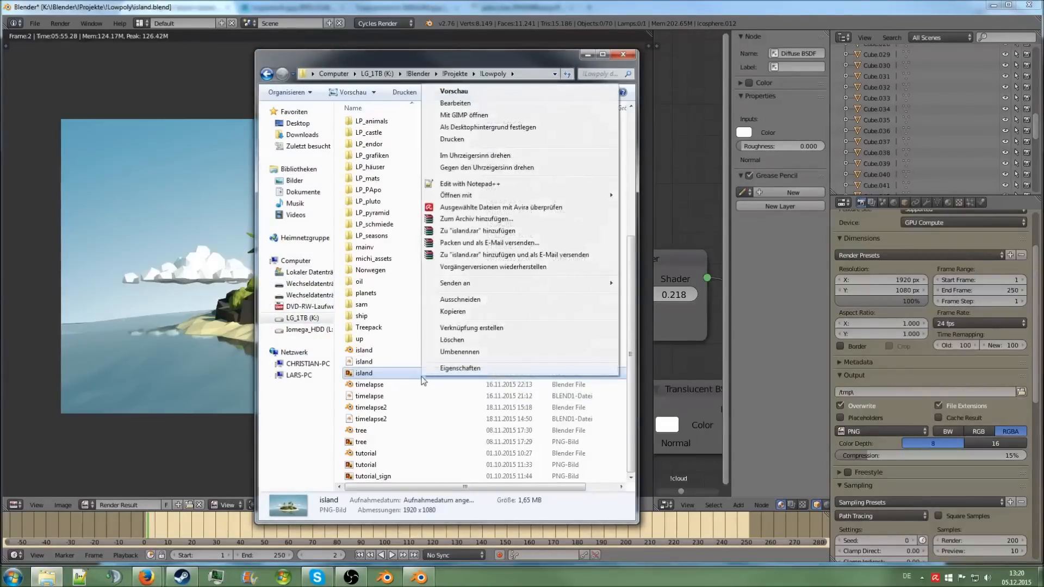
left_click(520, 117)
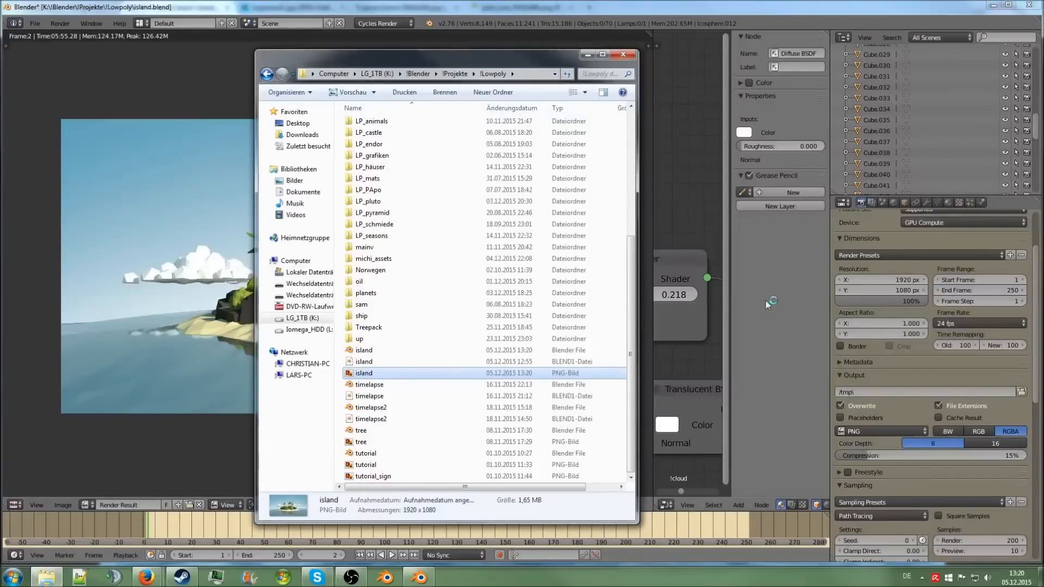
left_click(993, 5)
left_click(990, 4)
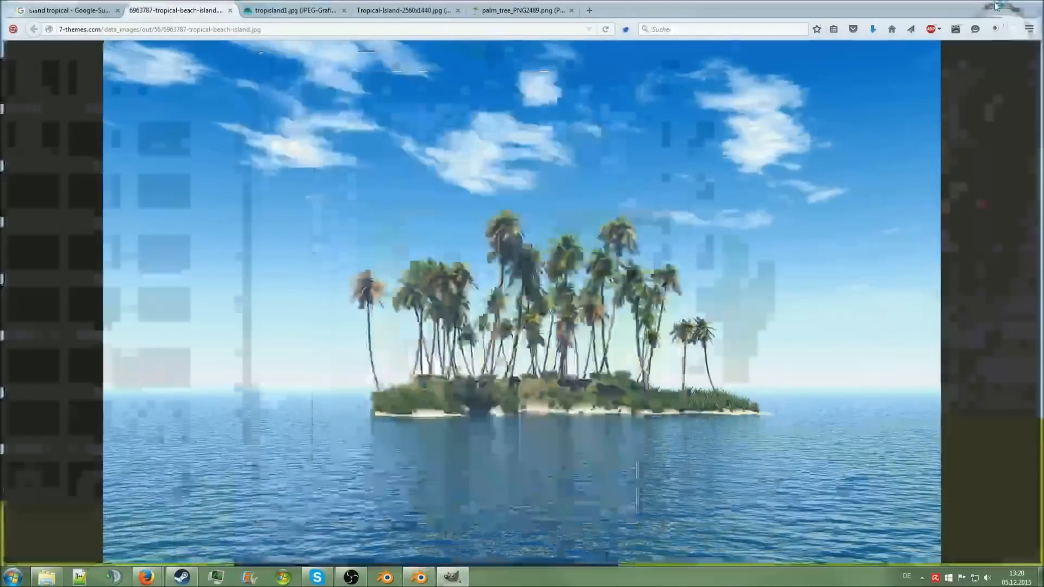
Move the GIMP image window higher up on the desktop.
left_click(592, 56)
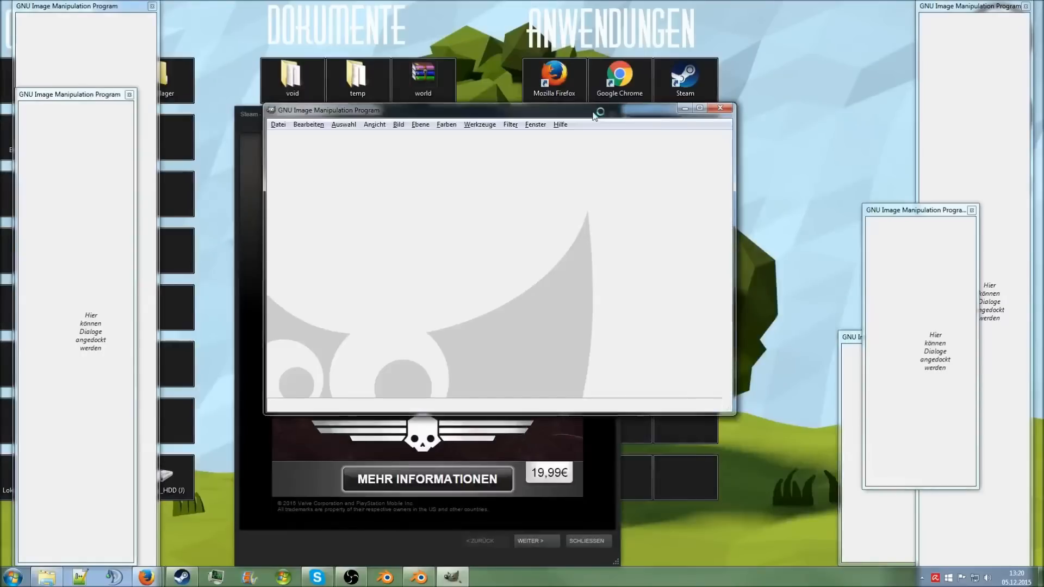
left_click_drag(593, 116, 512, 51)
left_click(610, 116)
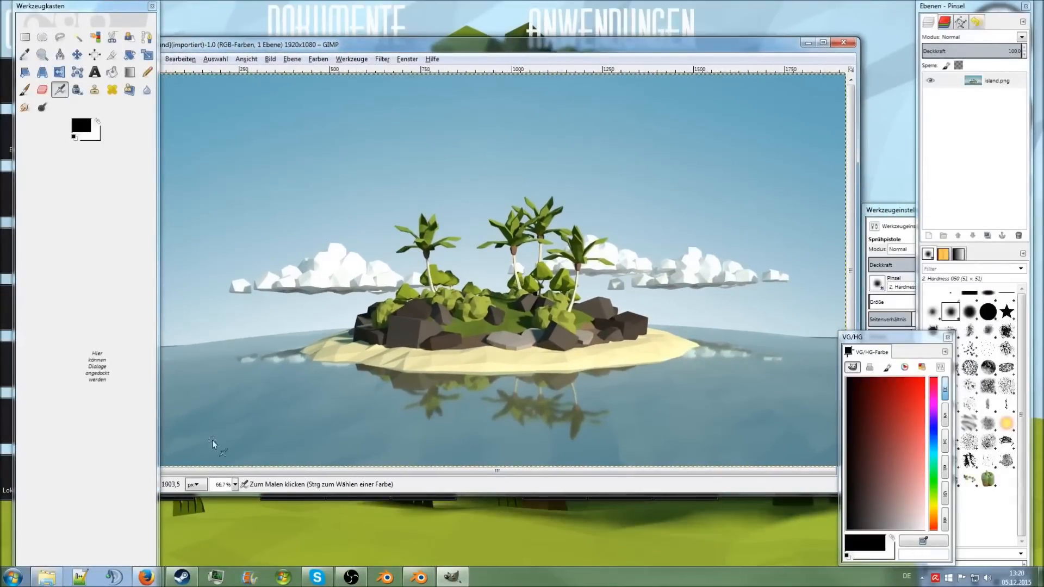
Pick the pale sky colour above the left end of the horizon as foreground colour and switch to the Paintbrush.
scroll(313, 397, "down", 4, "ctrl")
scroll(261, 356, "up", 5, "ctrl")
scroll(262, 358, "up", 2, "ctrl")
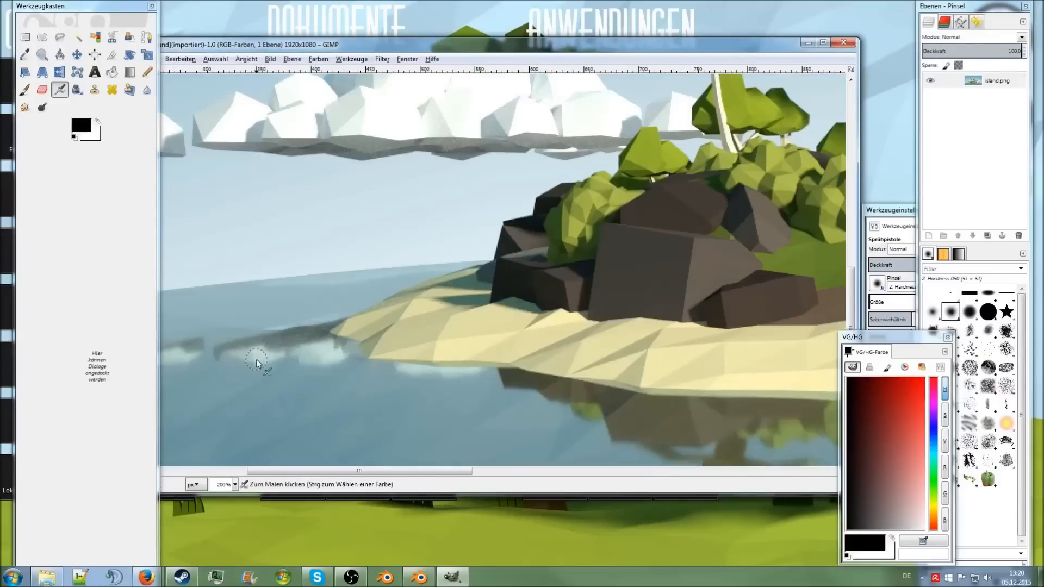
scroll(269, 360, "up", 3, "ctrl")
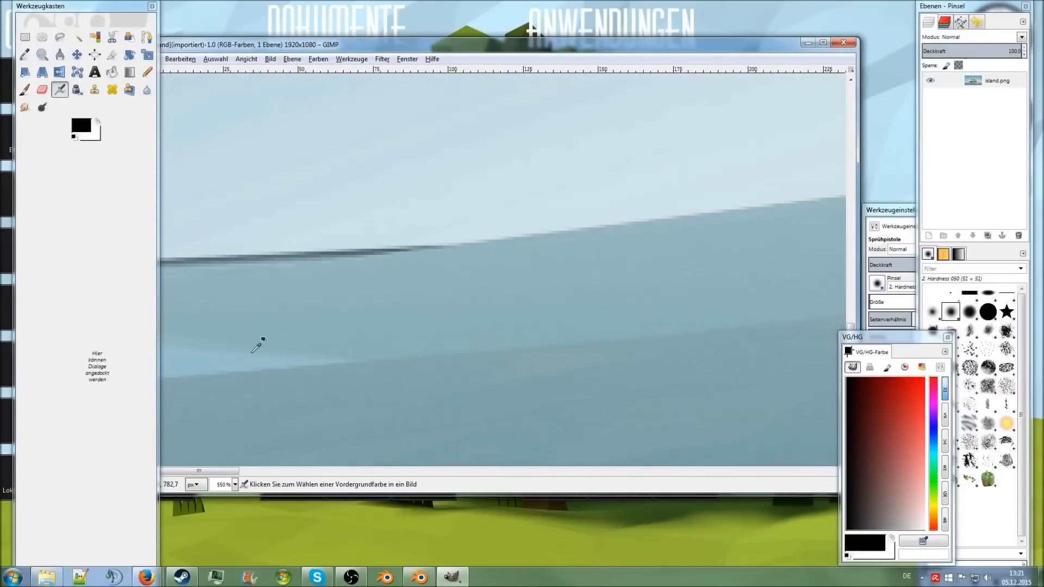
scroll(275, 328, "down", 1, "ctrl")
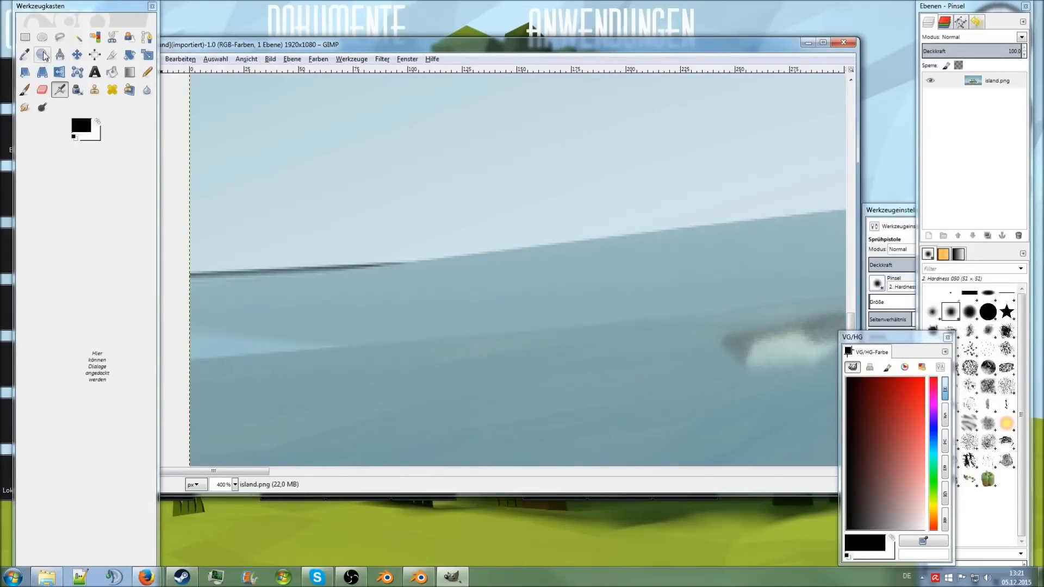
left_click(25, 55)
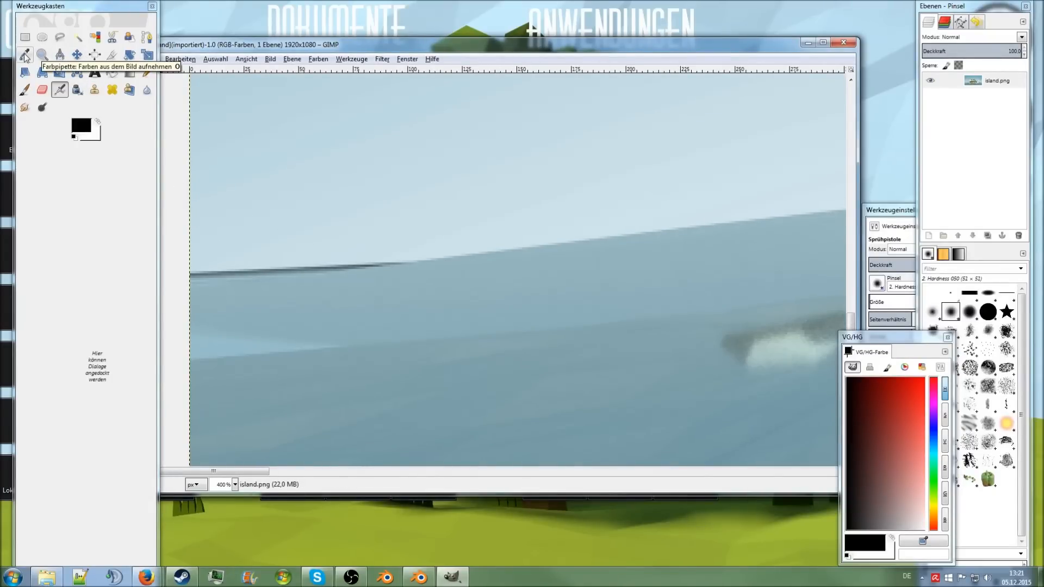
left_click(315, 160)
left_click(26, 91)
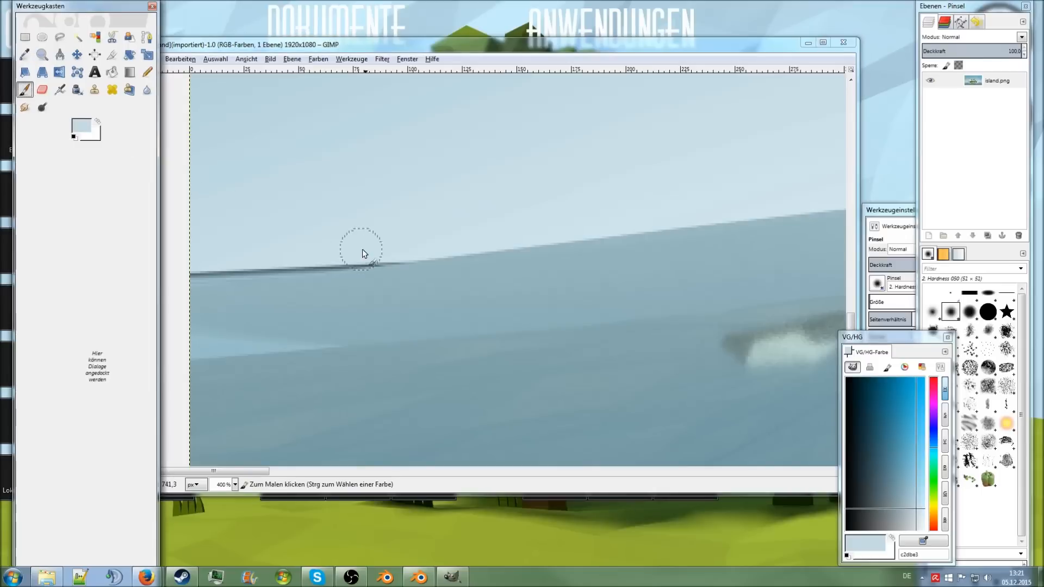
Try to paint over the dark line at the left end of the horizon directly on the island image.
left_click_drag(280, 259, 200, 269)
mouse_move(268, 262)
left_mouse_down()
mouse_move(425, 242)
mouse_move(341, 252)
left_mouse_up()
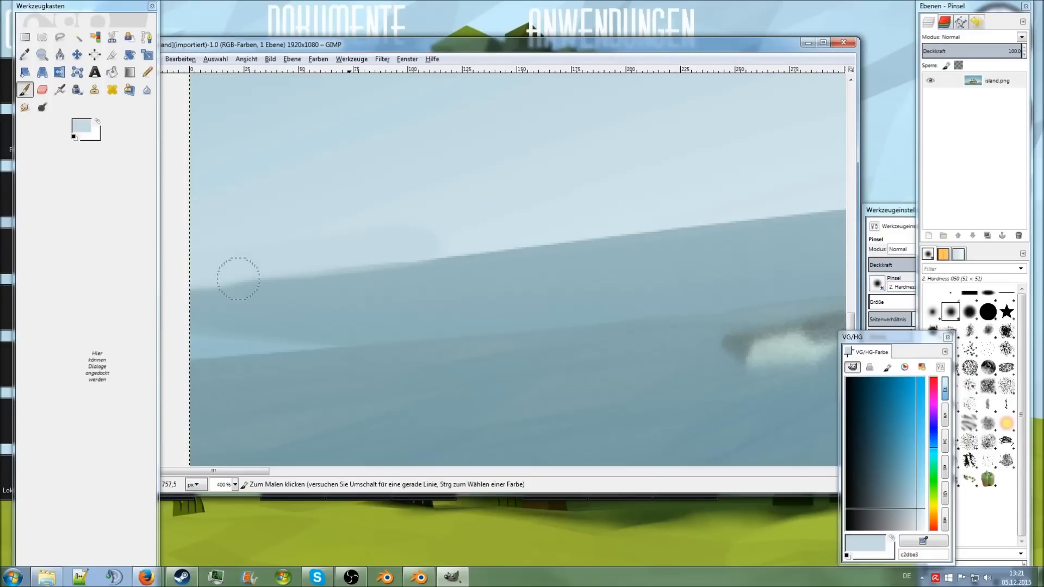
scroll(238, 275, "down", 6, "ctrl")
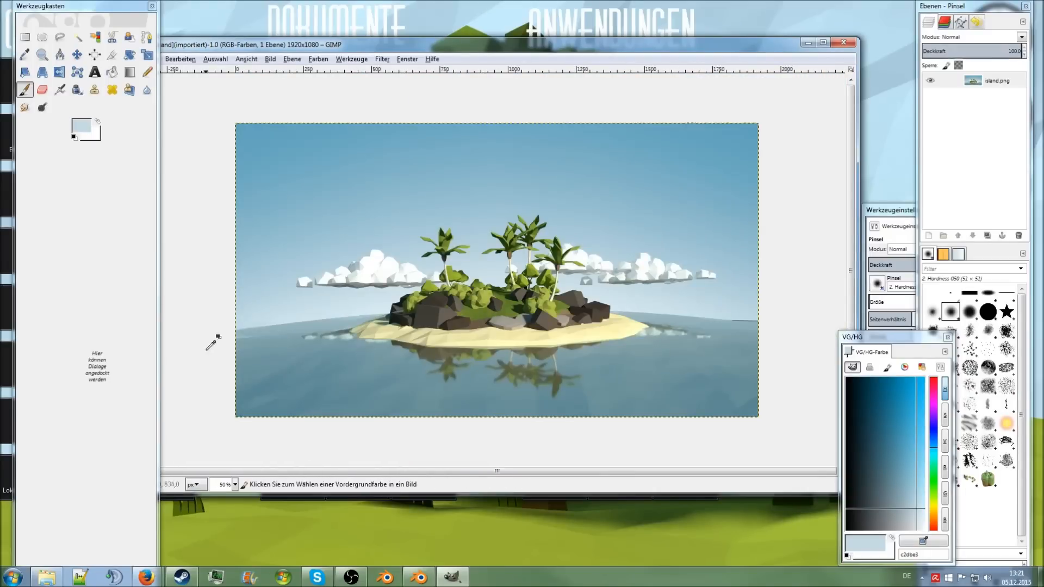
scroll(213, 346, "up", 5, "ctrl")
scroll(230, 349, "down", 10, "shift")
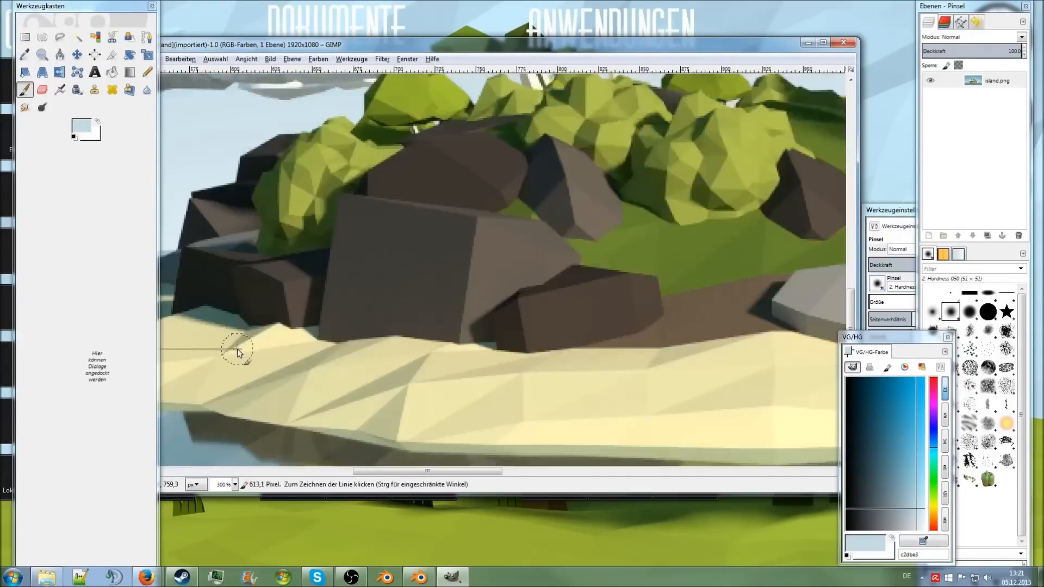
scroll(231, 349, "up", 13, "shift")
left_click(310, 330, "shift")
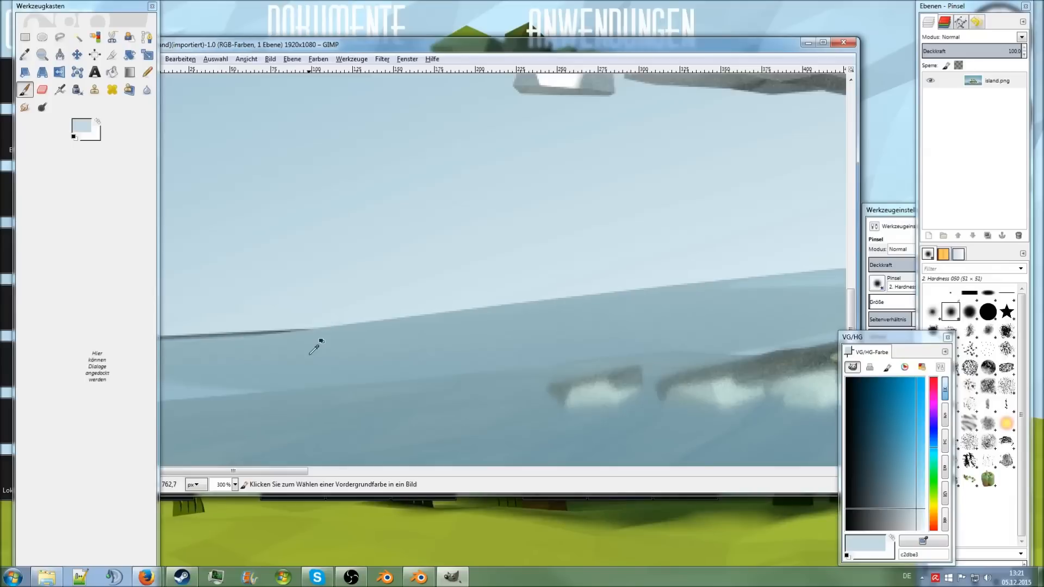
Add a transparent 1920 × 1080 px layer above the island image and choose the 2. Hardness 075 brush.
left_click(928, 237)
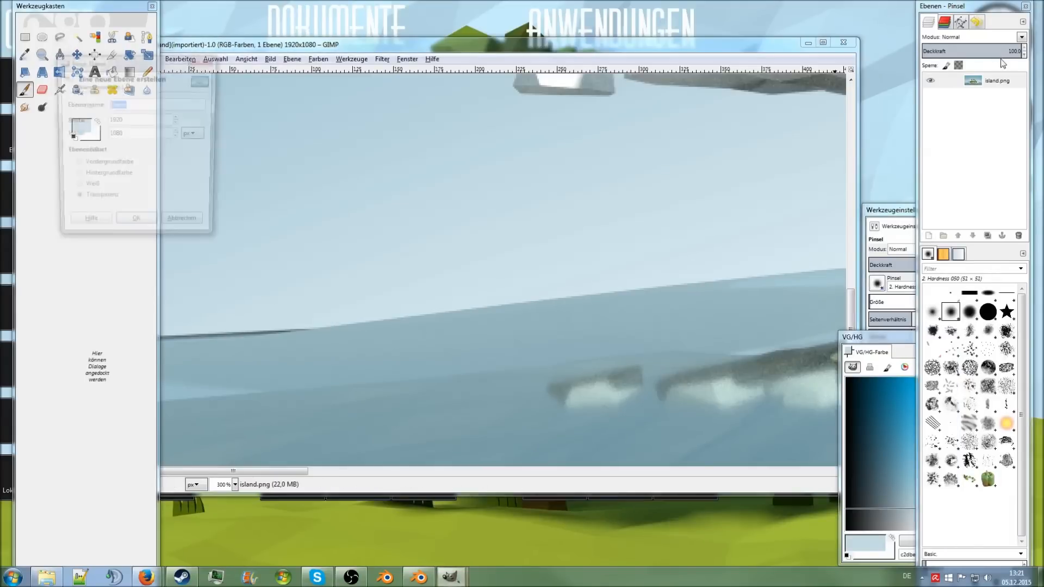
left_click(146, 229)
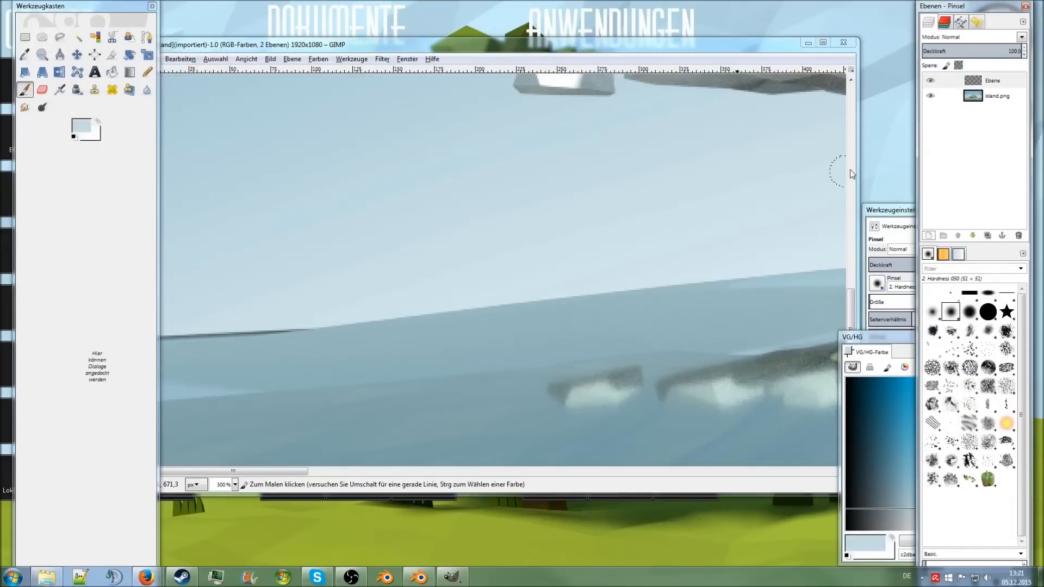
scroll(255, 355, "up", 1, "ctrl")
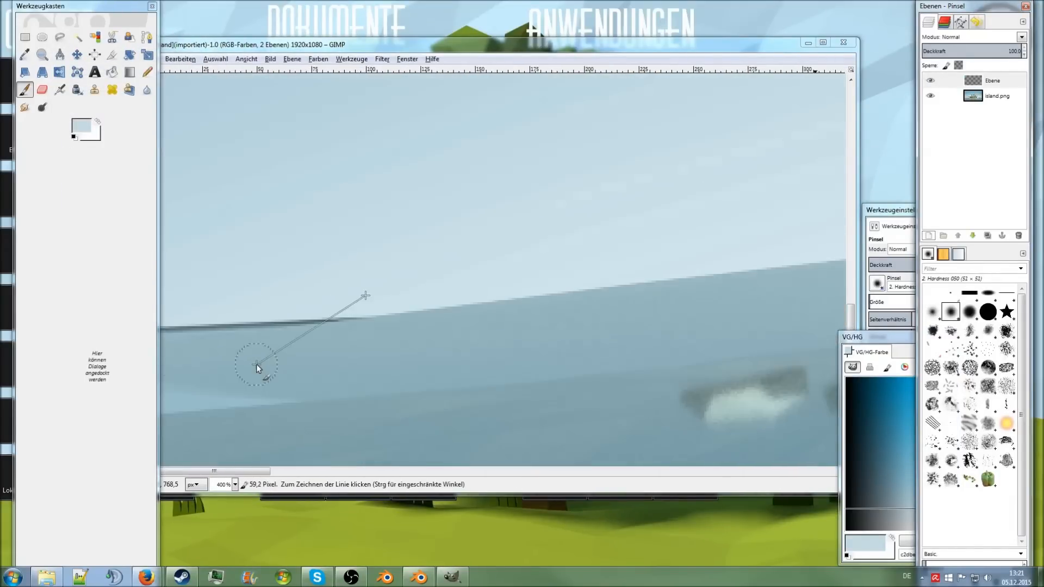
left_click(971, 313)
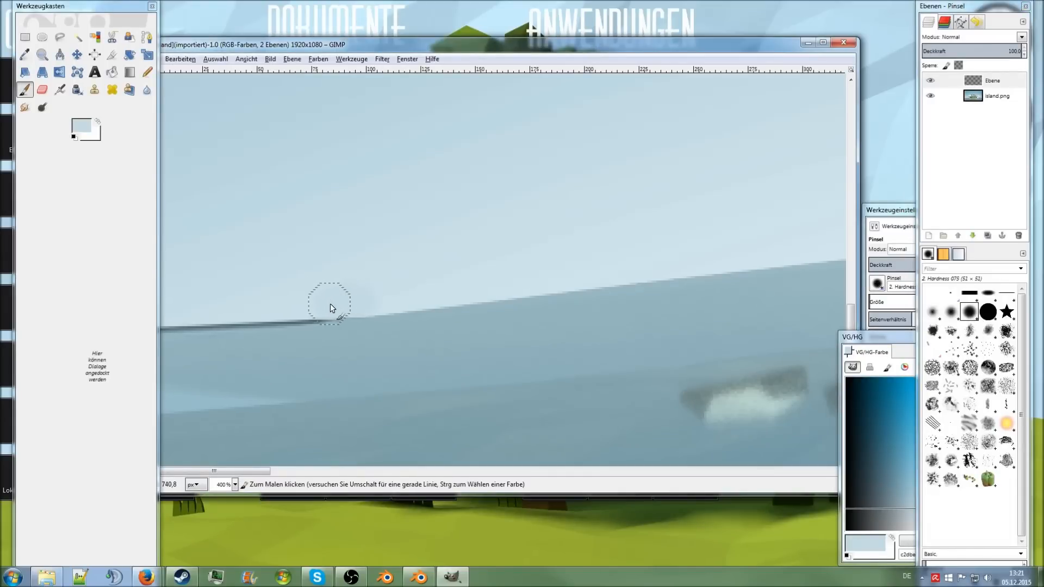
mouse_move(305, 306)
left_mouse_down()
mouse_move(275, 309)
mouse_move(351, 296)
mouse_move(386, 308)
left_mouse_up()
key("ctrl+z")
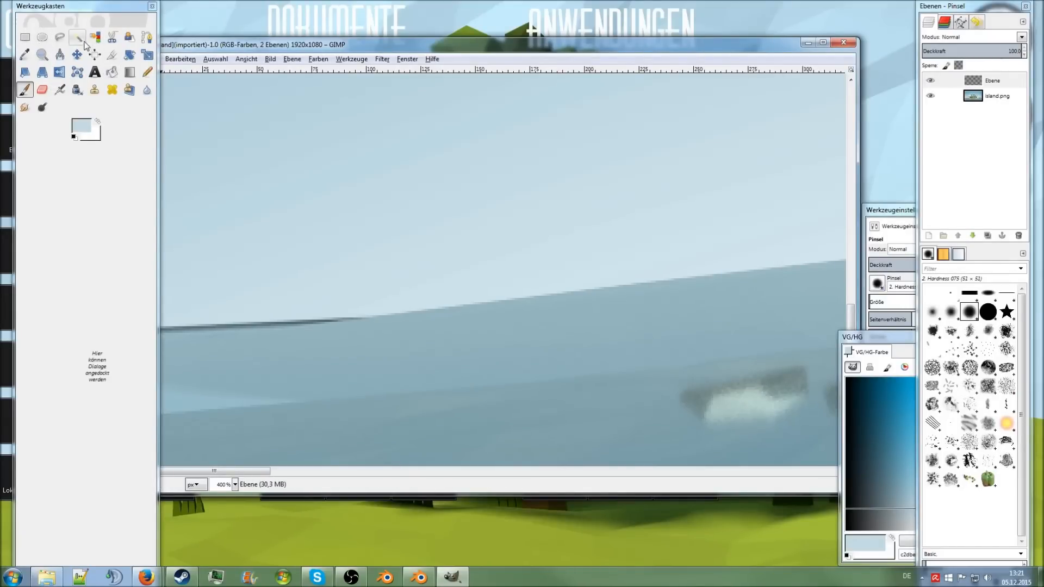
left_click(24, 55)
key("d")
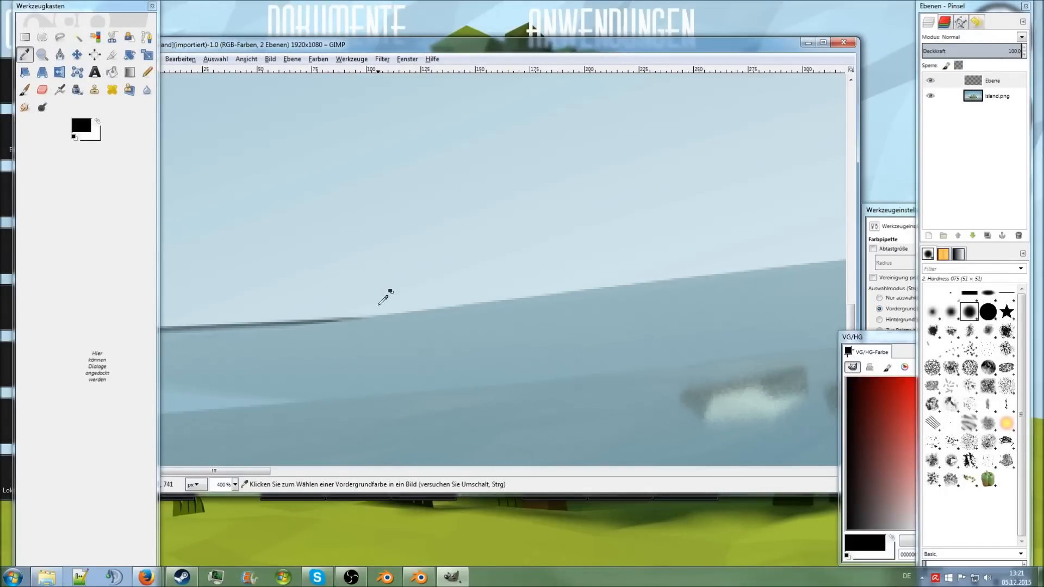
left_click(25, 90)
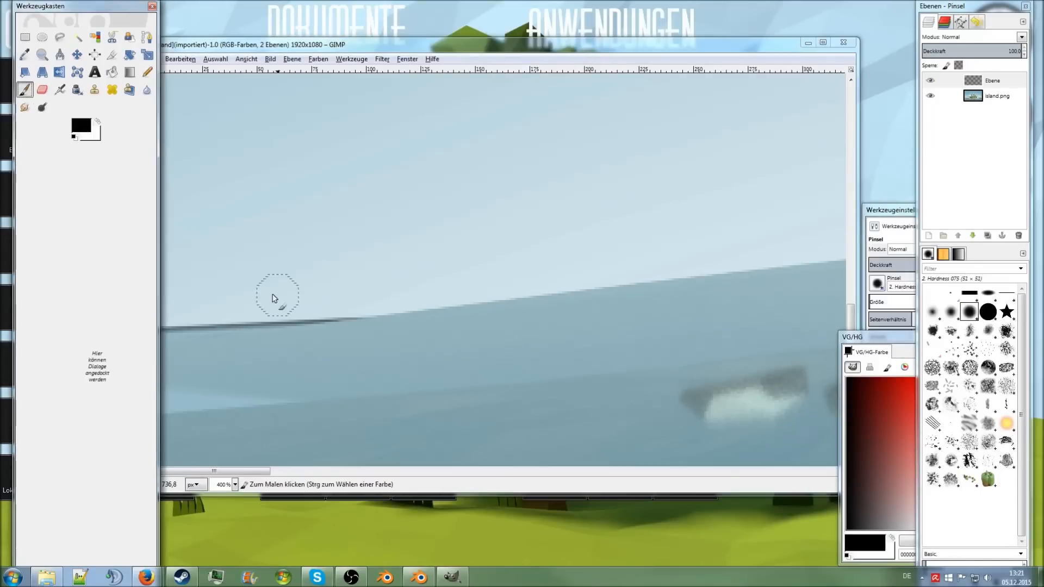
left_click(329, 304)
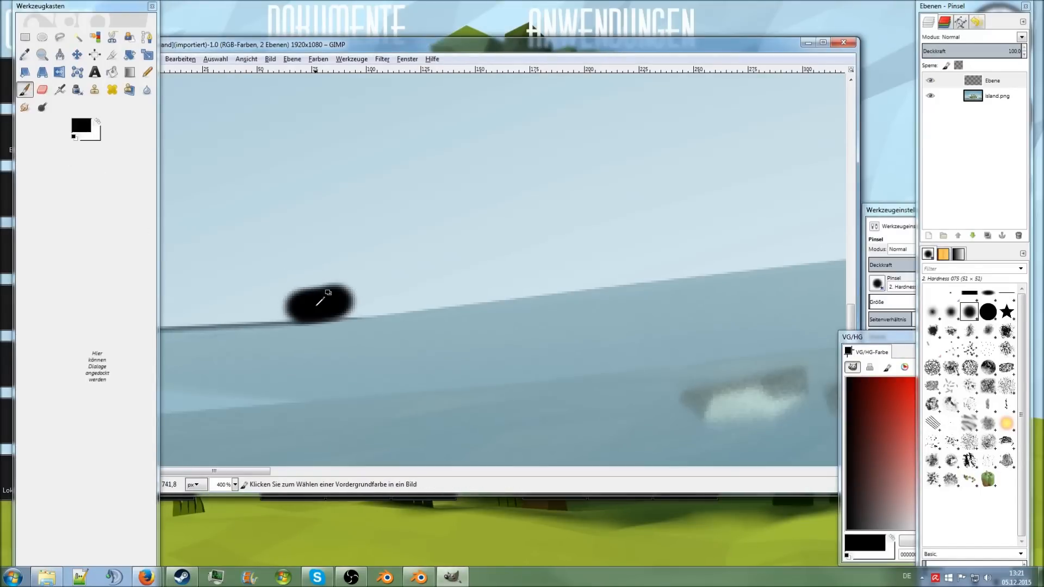
key("ctrl+z")
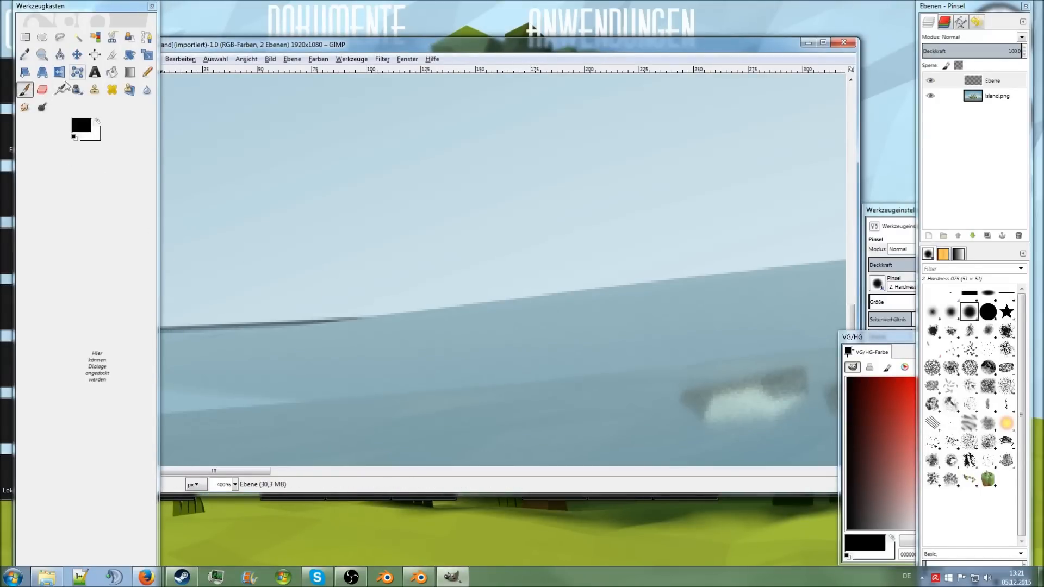
Sample the pale sky colour right above the horizon from the island.png layer, then make the Ebene layer active again.
left_click(24, 55)
left_click(998, 96)
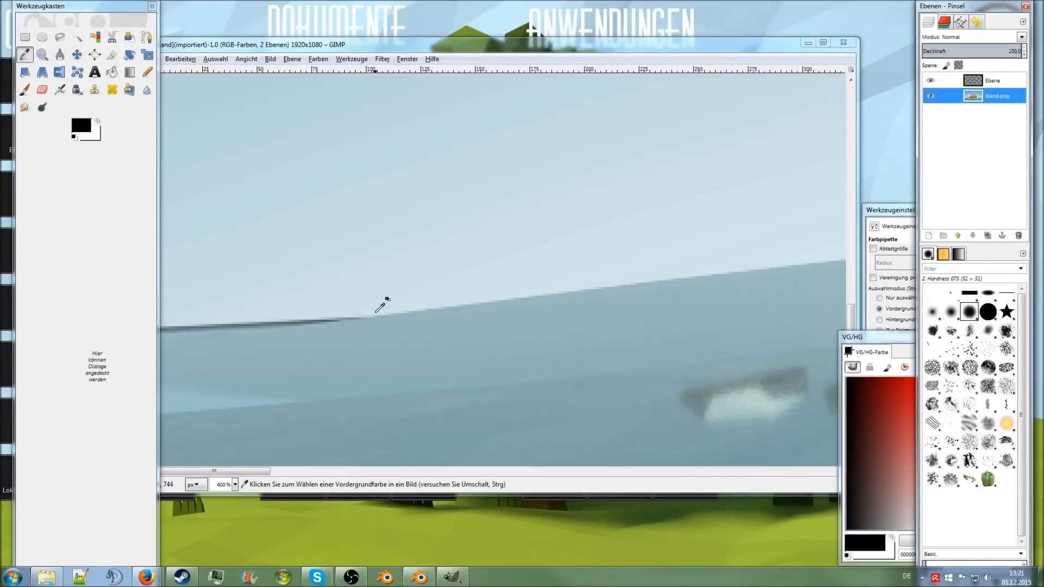
left_click(377, 313)
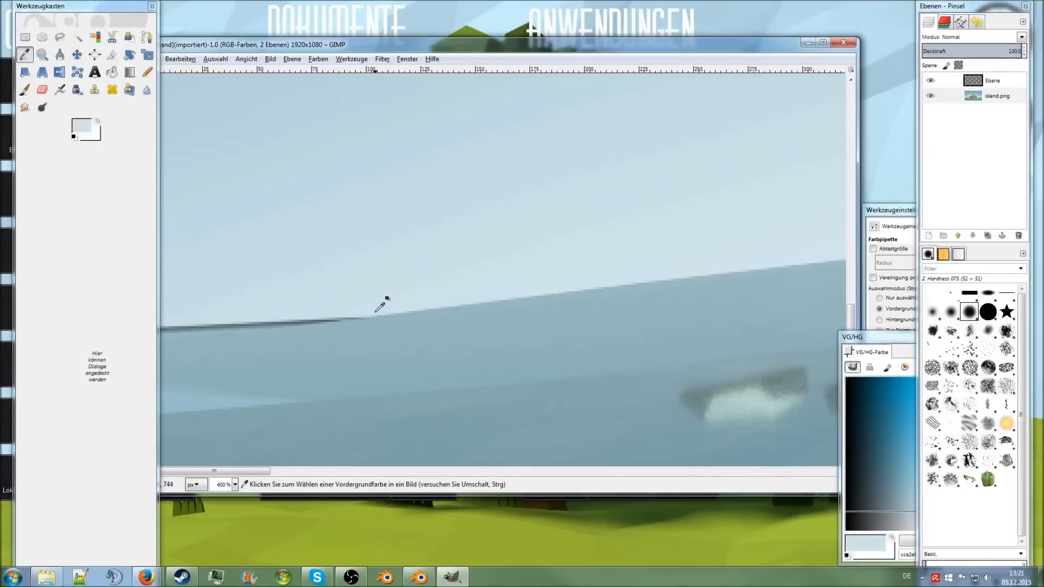
left_click(993, 82)
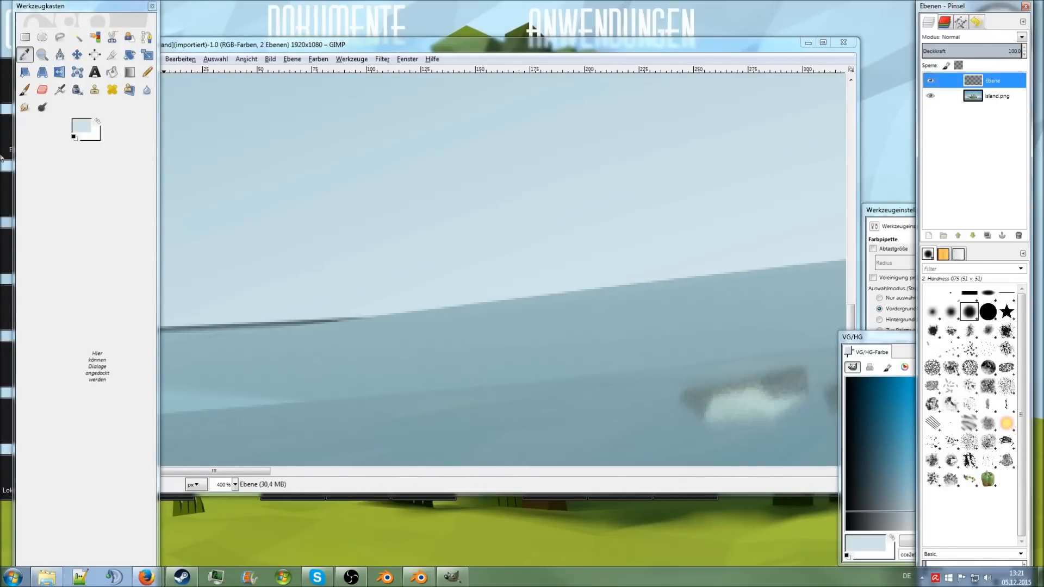
Paint over the dark line at the left end of the horizon on the Ebene layer with the Paintbrush.
left_click(25, 89)
left_click_drag(319, 309, 263, 311)
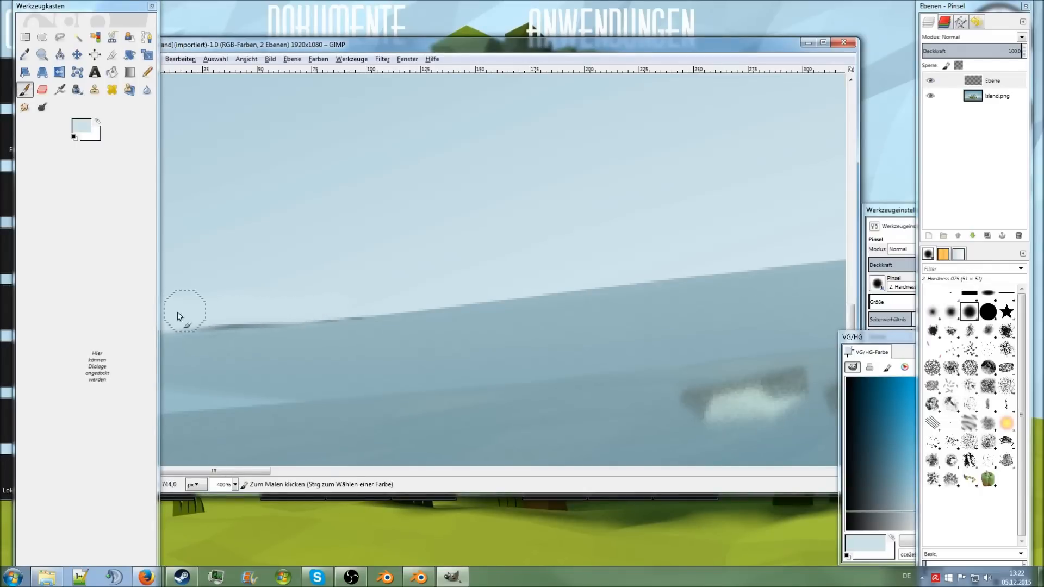
mouse_move(193, 314)
left_mouse_down()
mouse_move(303, 308)
mouse_move(215, 317)
left_mouse_up()
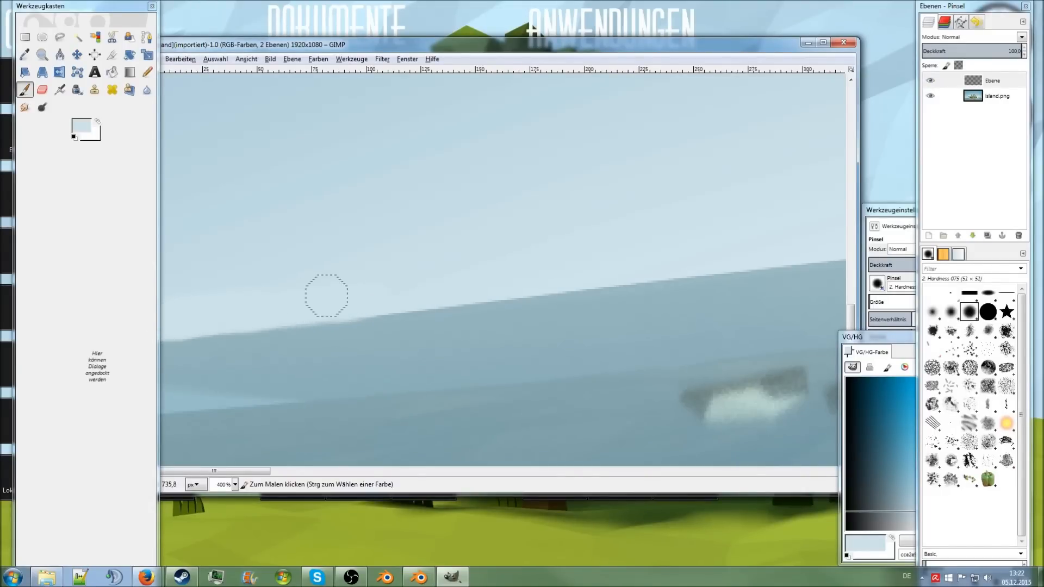
scroll(497, 357, "down", 5, "ctrl")
scroll(386, 384, "up", 2, "ctrl")
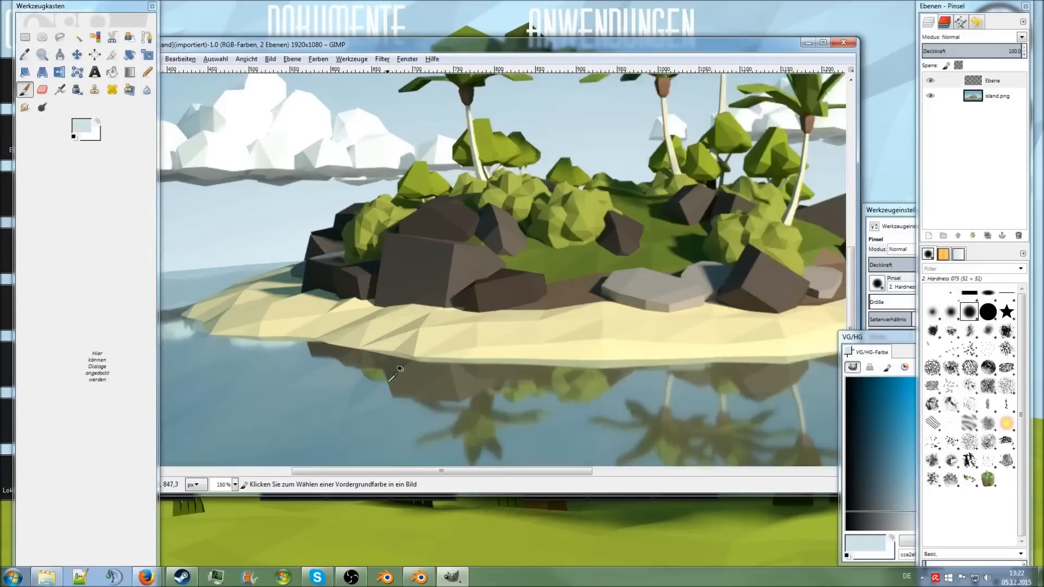
scroll(389, 385, "down", 7, "shift")
scroll(388, 384, "up", 11, "shift")
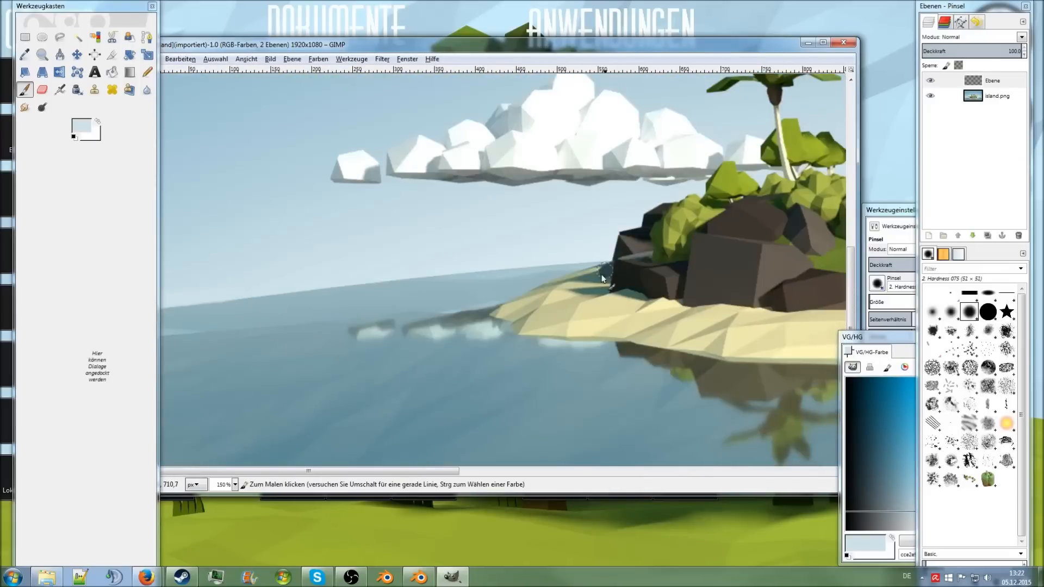
scroll(536, 321, "down", 4, "ctrl")
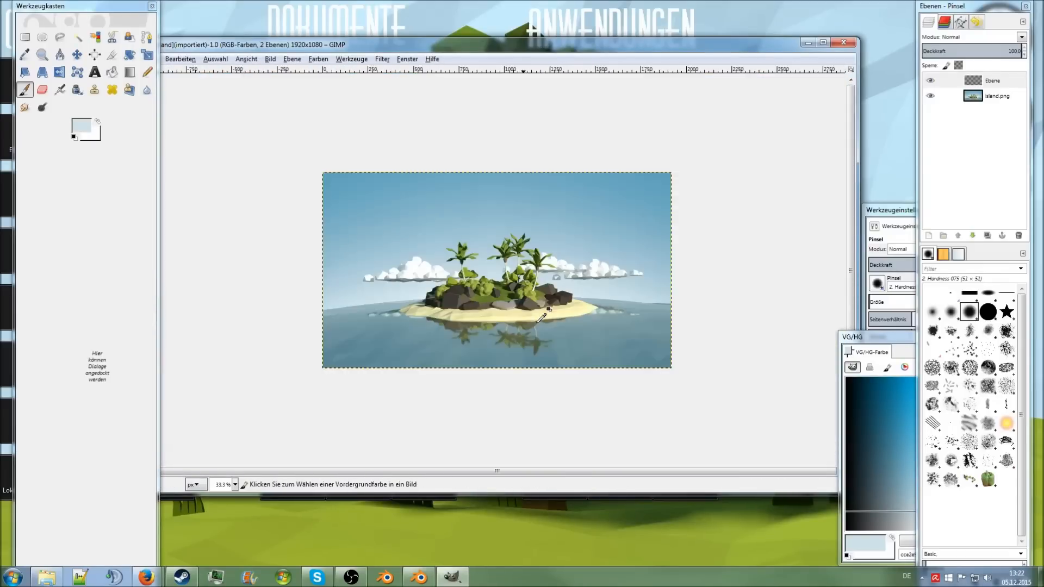
Cover the dark line at the right end of the horizon with the sampled sky colour on the Ebene layer.
scroll(636, 364, "up", 2, "ctrl")
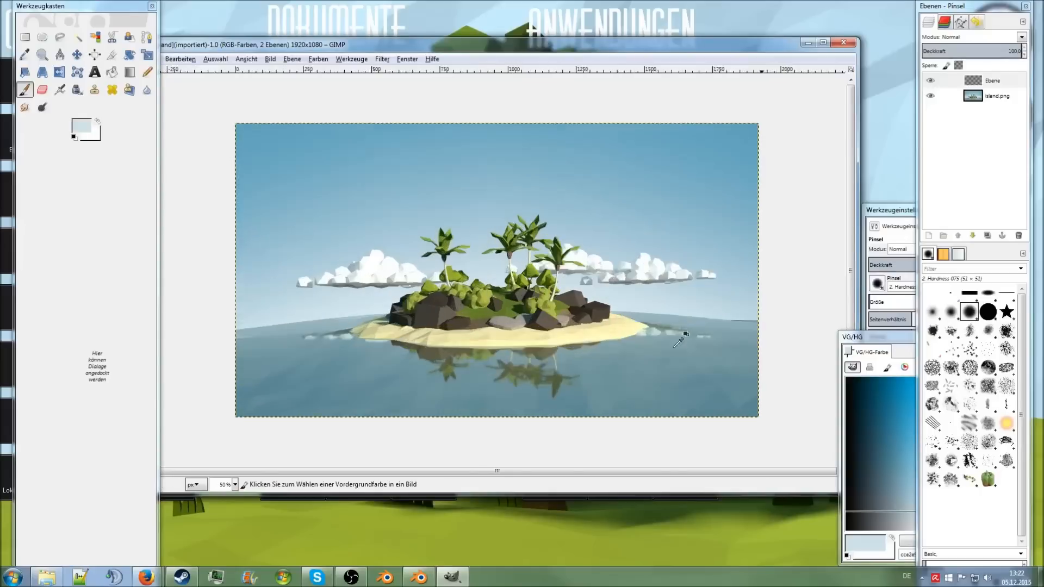
scroll(656, 346, "down", 1, "ctrl")
scroll(736, 374, "up", 4, "ctrl")
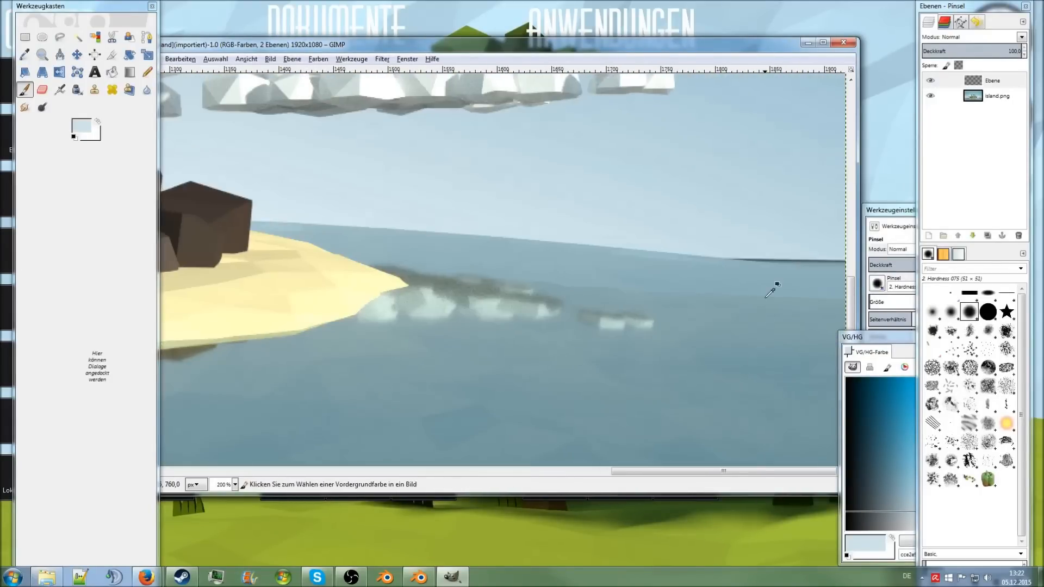
scroll(764, 298, "up", 2, "ctrl")
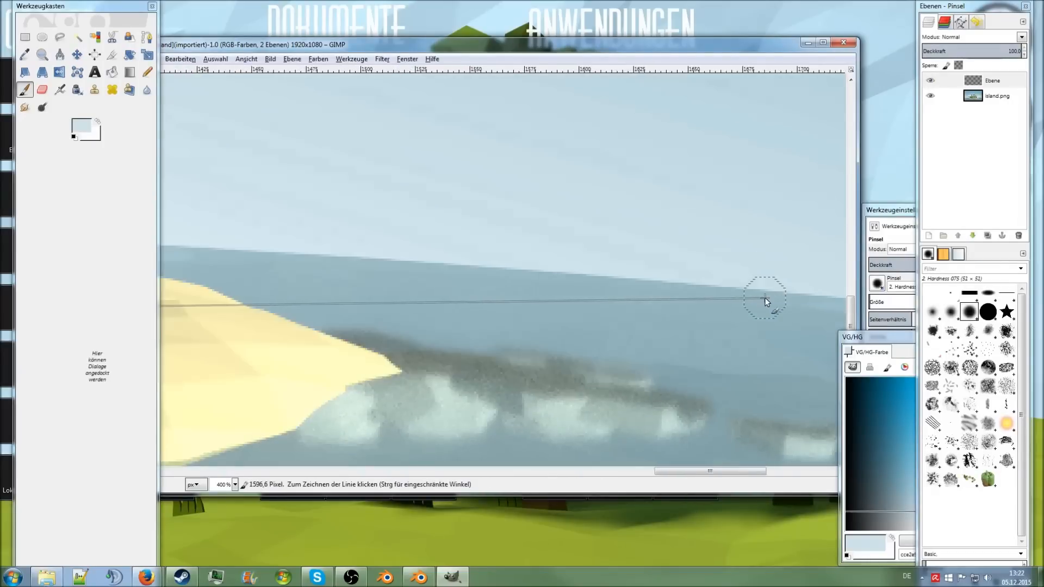
scroll(763, 299, "right", 5, "shift")
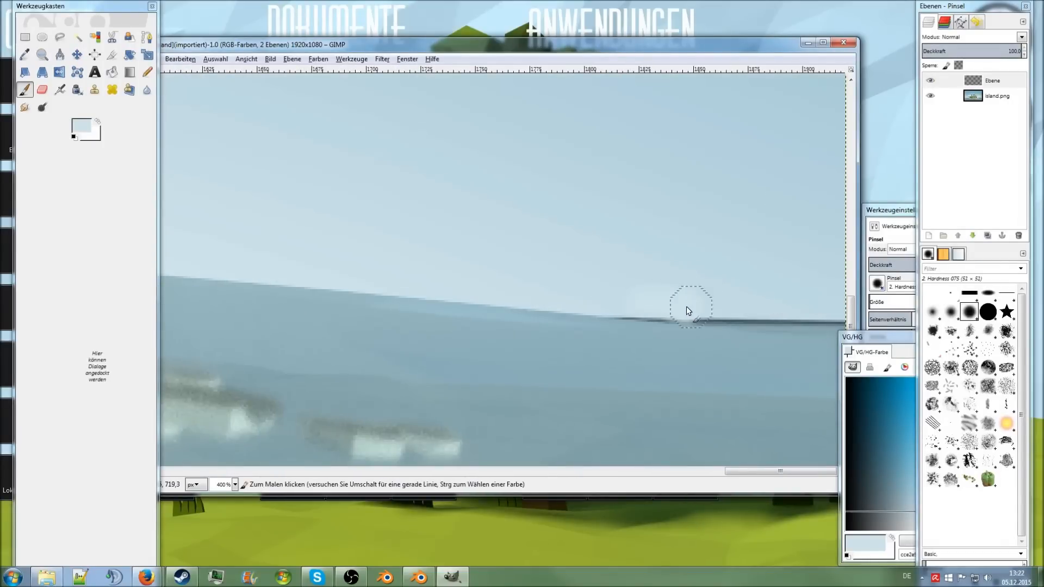
mouse_move(730, 311)
left_mouse_down()
mouse_move(791, 313)
mouse_move(727, 317)
left_mouse_up()
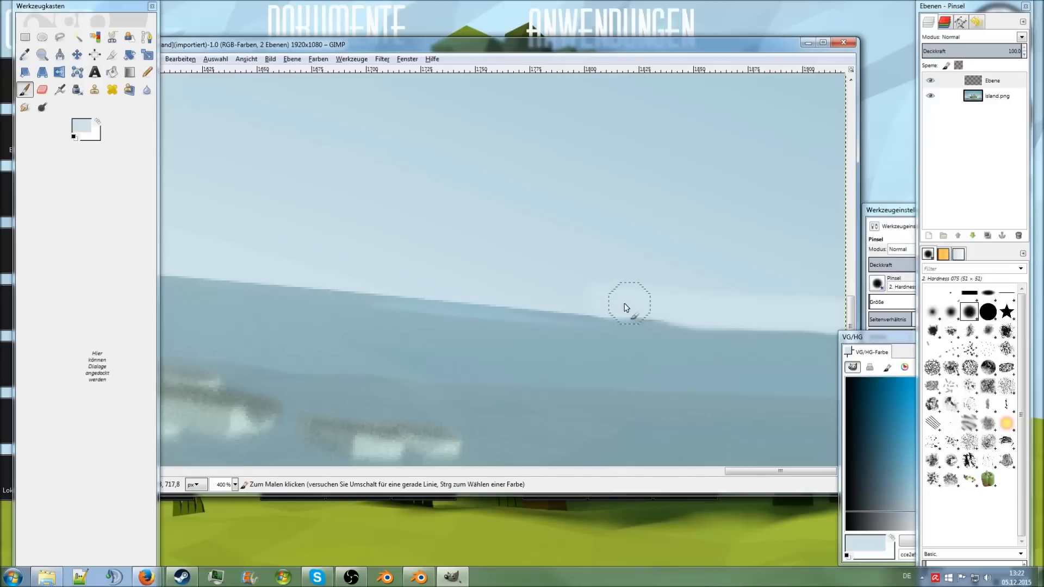
left_click_drag(697, 307, 602, 305)
scroll(644, 307, "down", 5, "ctrl")
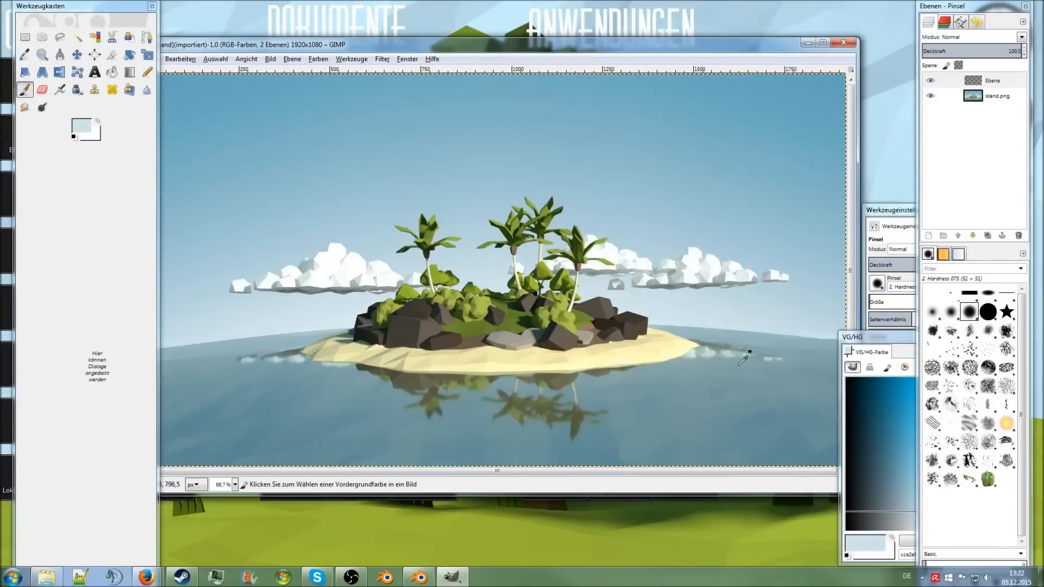
scroll(743, 361, "up", 5, "ctrl")
scroll(811, 348, "down", 1, "ctrl")
scroll(811, 348, "up", 1, "ctrl")
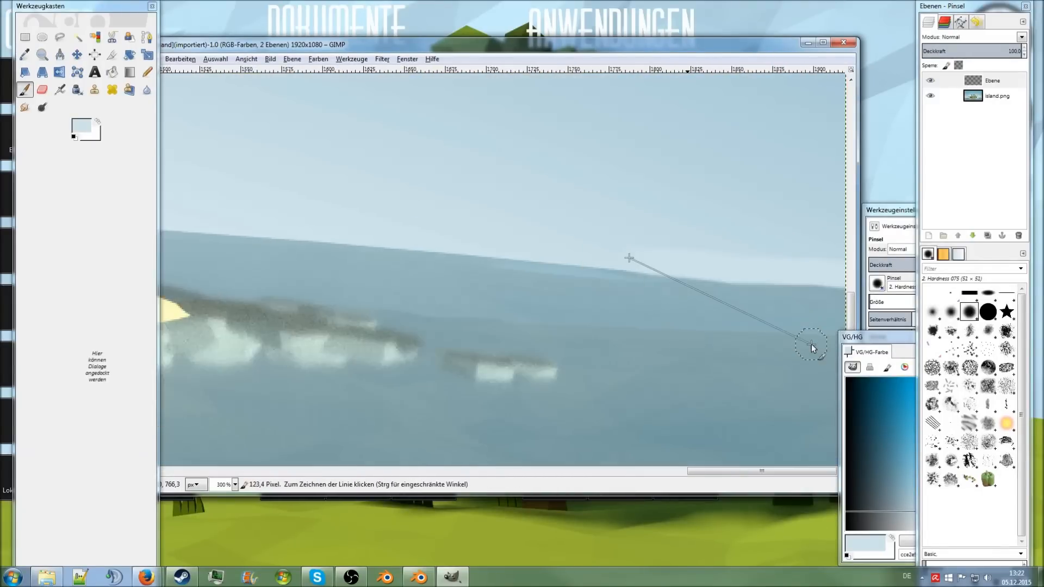
Soften the painted sky colour at the right end of the horizon with the Eraser and the 2. Hardness 025 brush.
scroll(811, 345, "up", 3)
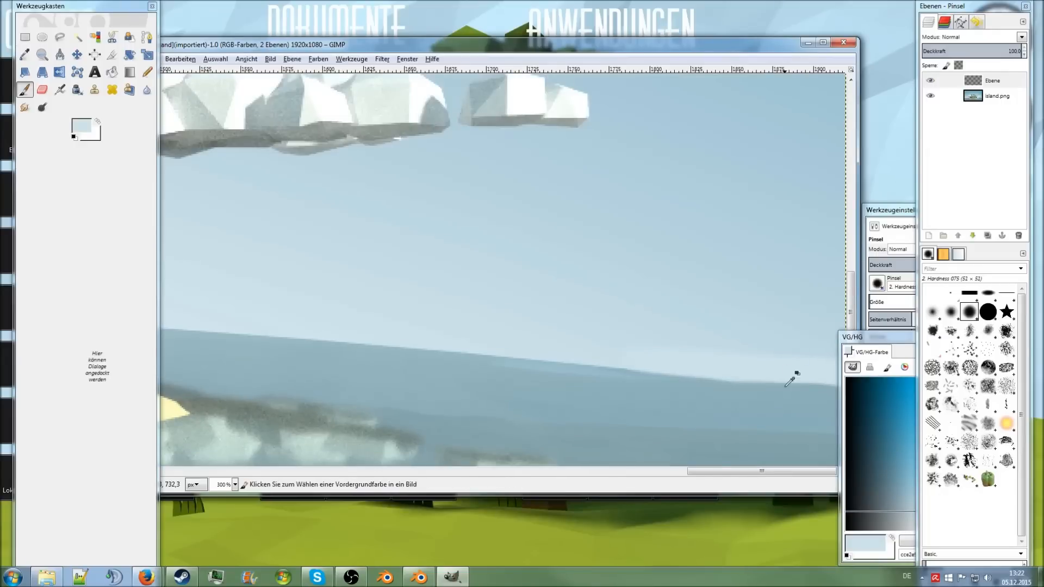
scroll(790, 381, "up", 1, "ctrl")
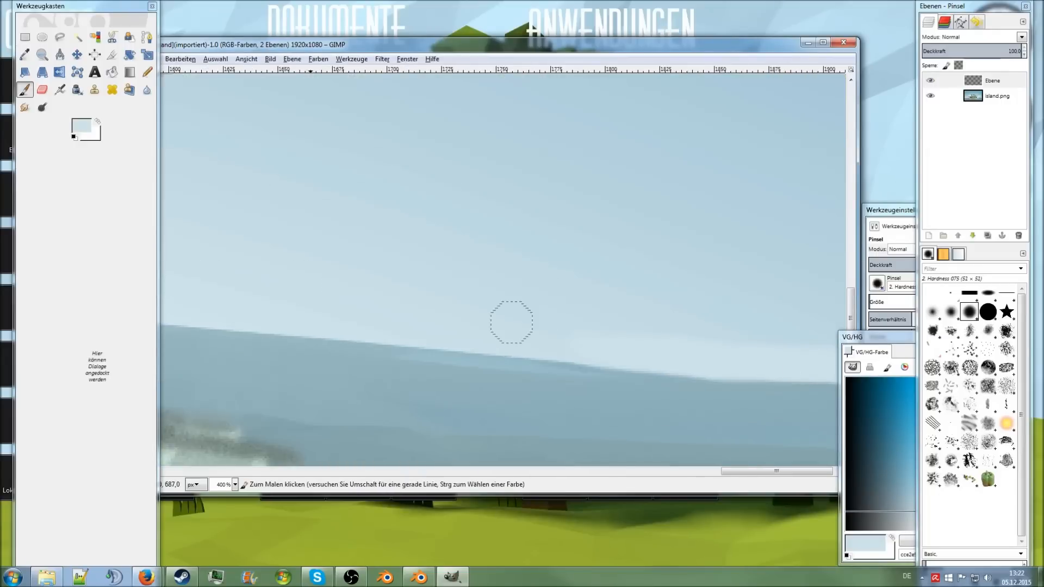
left_click(40, 90)
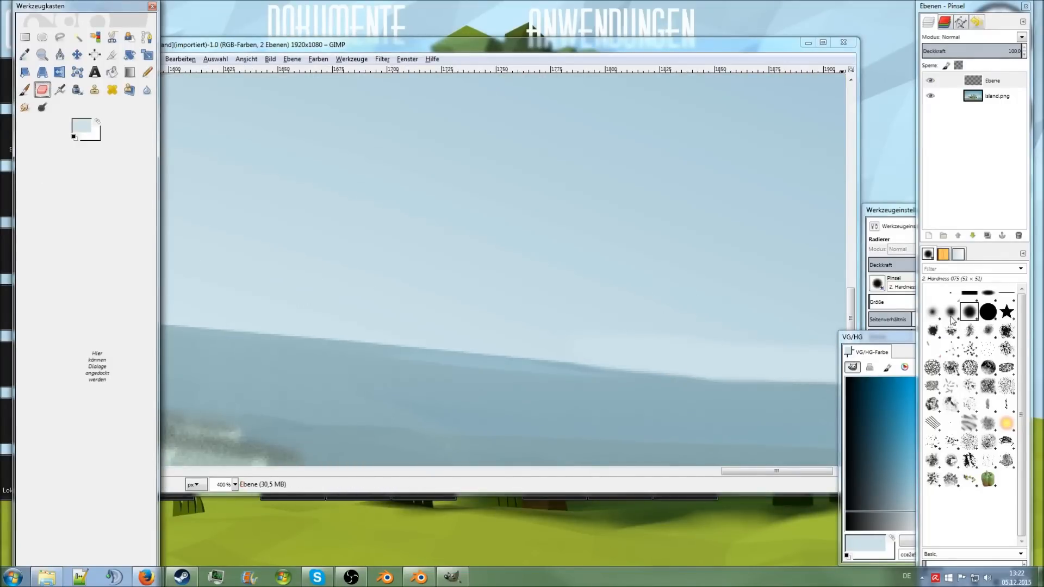
left_click(932, 312)
scroll(814, 320, "down", 3)
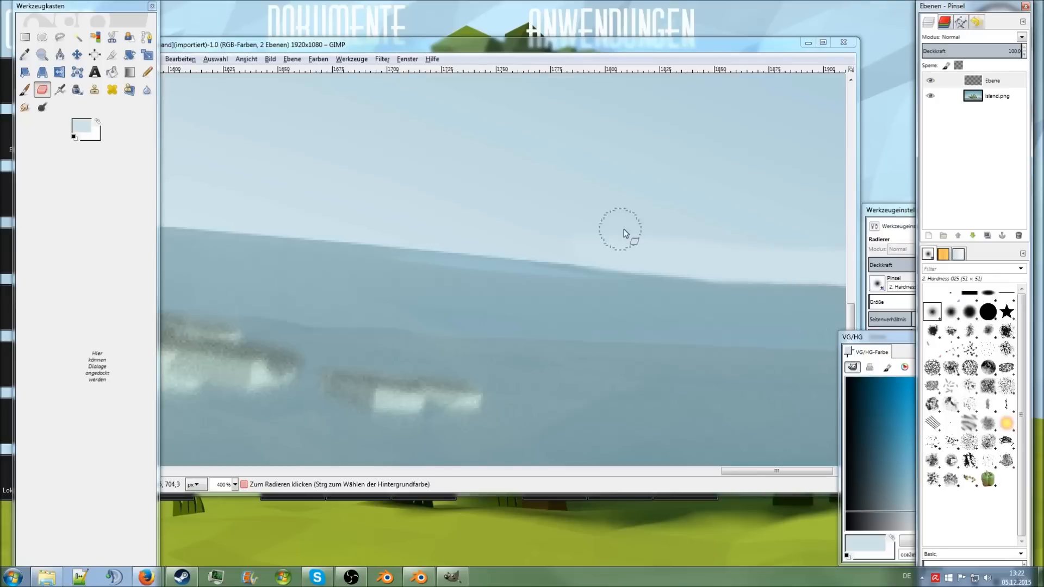
left_click(598, 231)
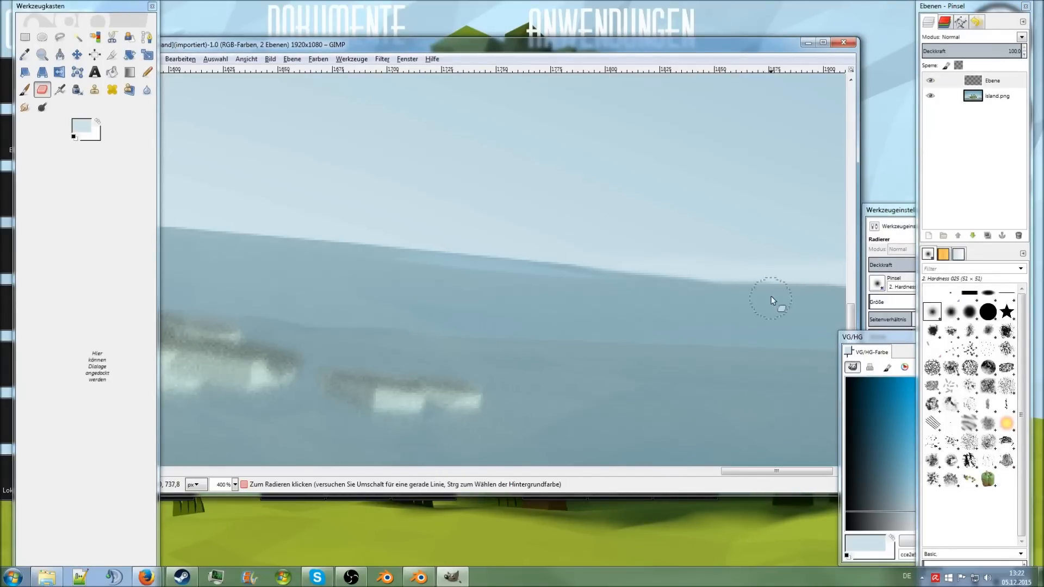
Examine the retouched horizon at both ends of the island image, close up and as a whole.
scroll(767, 327, "down", 5, "ctrl")
scroll(794, 352, "up", 7, "ctrl")
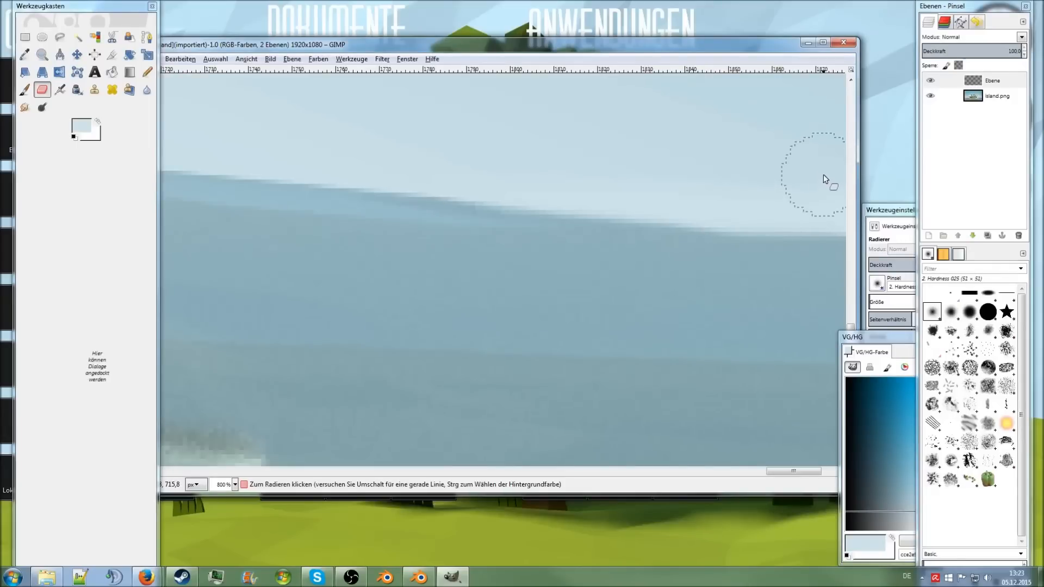
scroll(366, 366, "down", 8, "ctrl")
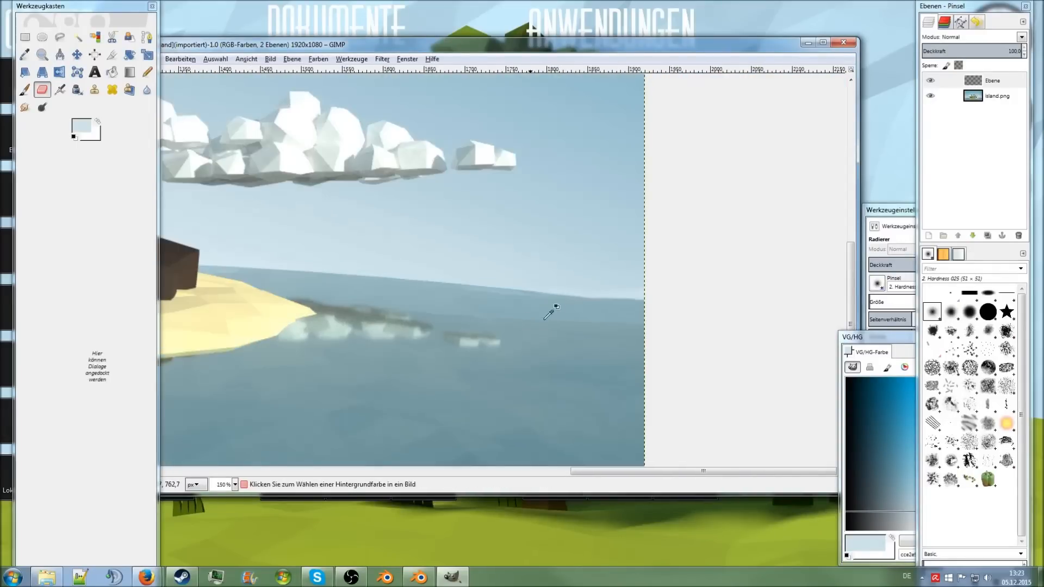
scroll(365, 367, "up", 1, "ctrl")
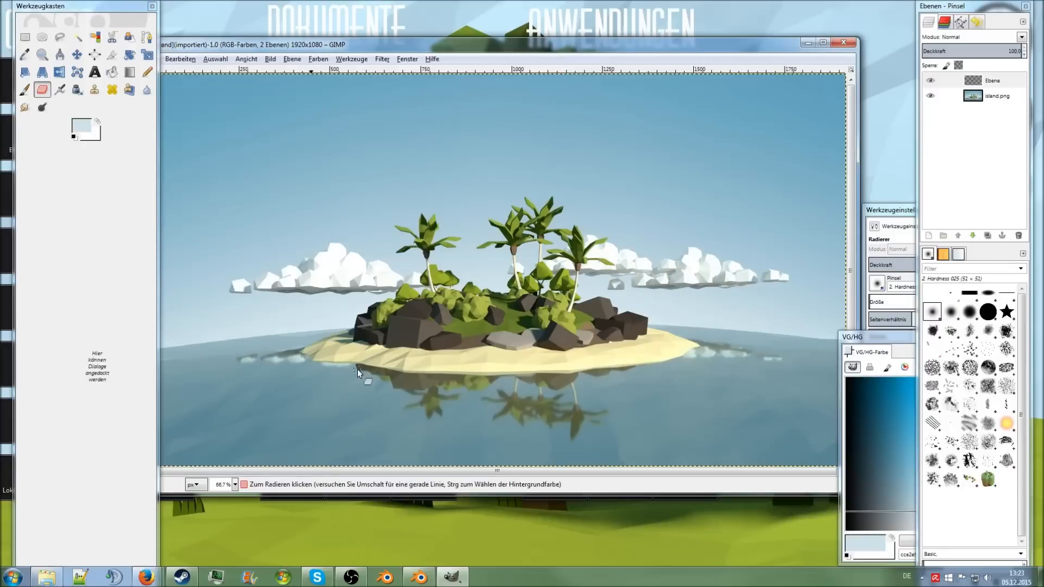
scroll(357, 370, "up", 5, "ctrl")
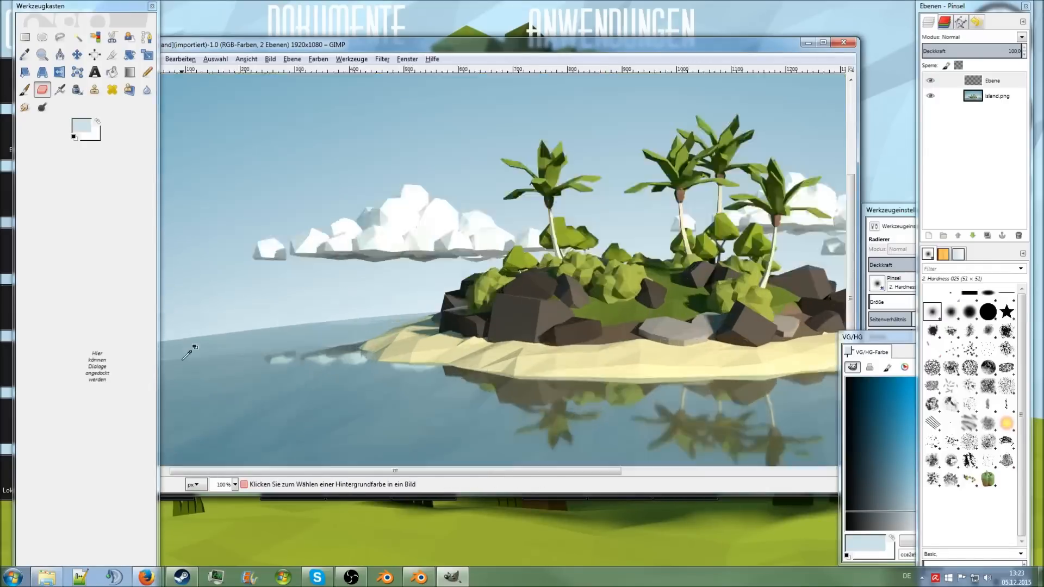
scroll(231, 358, "left", 6, "shift")
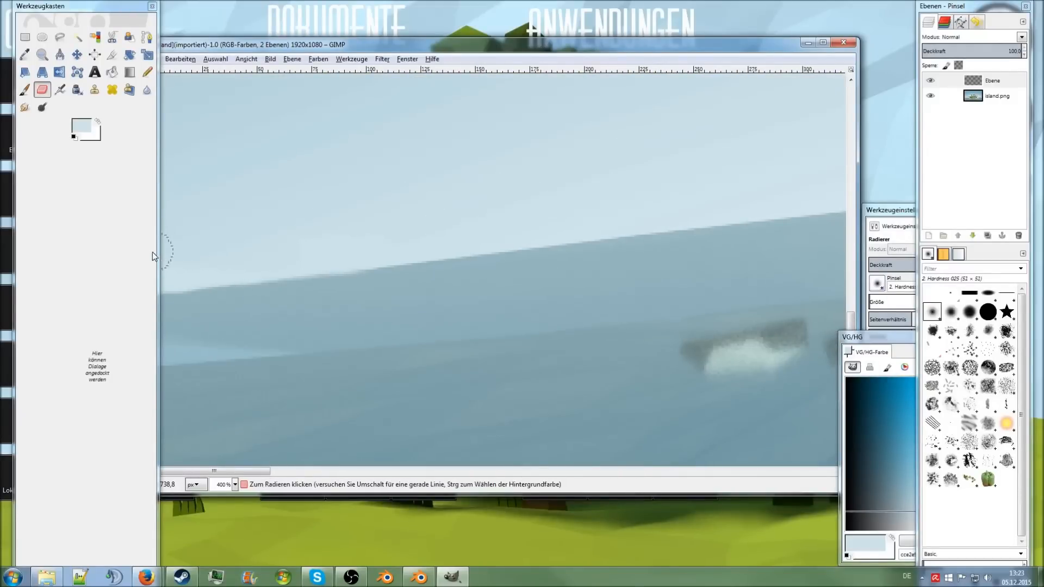
scroll(475, 401, "down", 6, "ctrl")
scroll(506, 457, "up", 1, "ctrl")
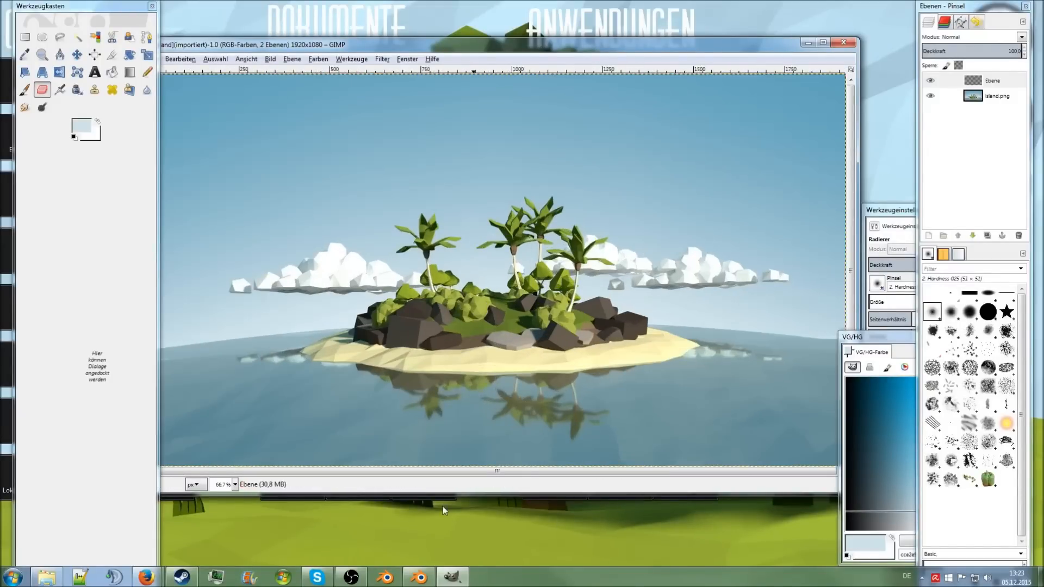
Switch to Blender, move the curved sky backdrop to a different scene layer and show only that layer.
left_click(419, 577)
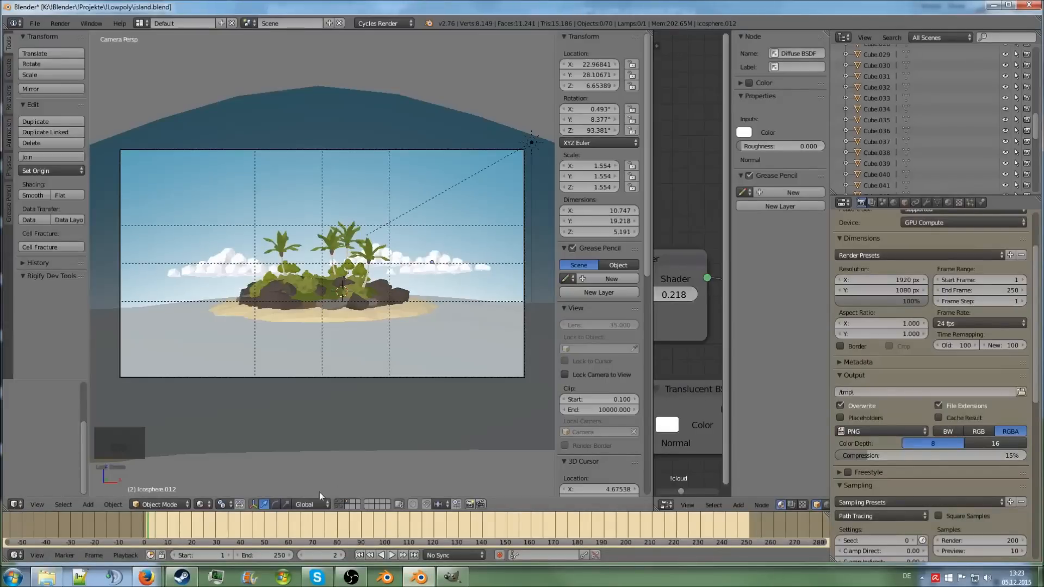
left_click(337, 502)
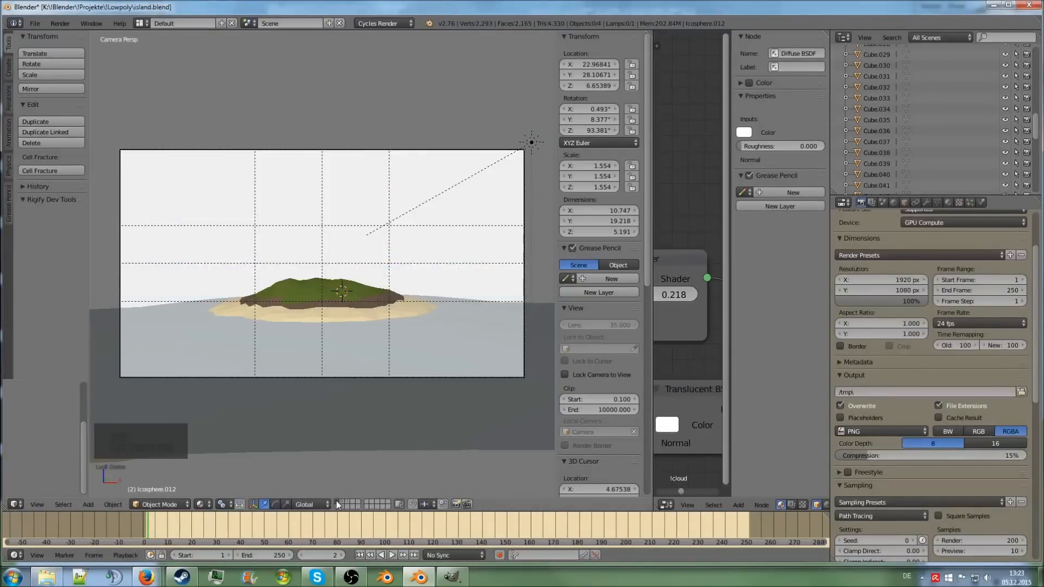
left_click(343, 504)
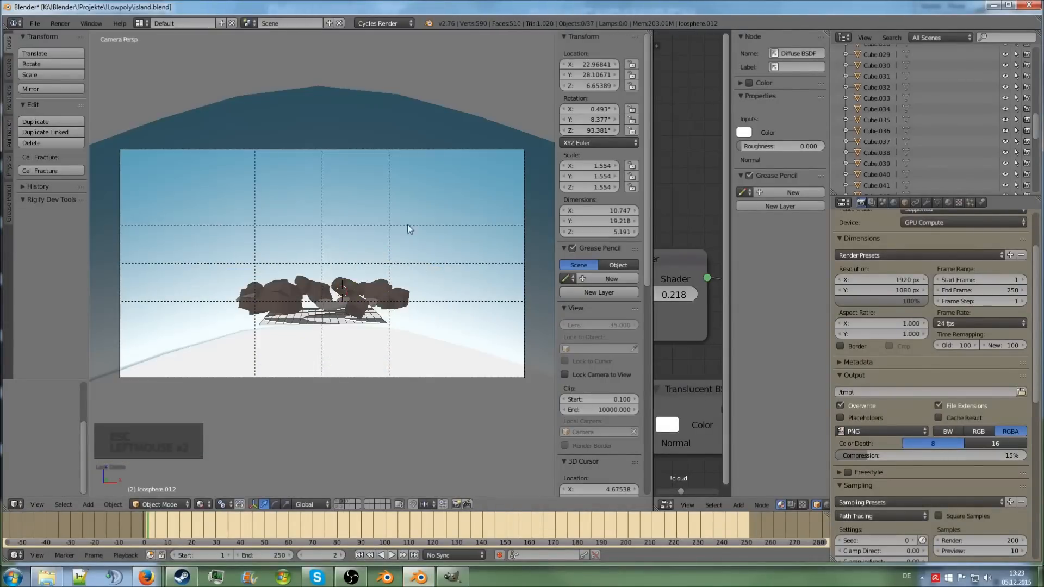
right_click(349, 132)
key("m")
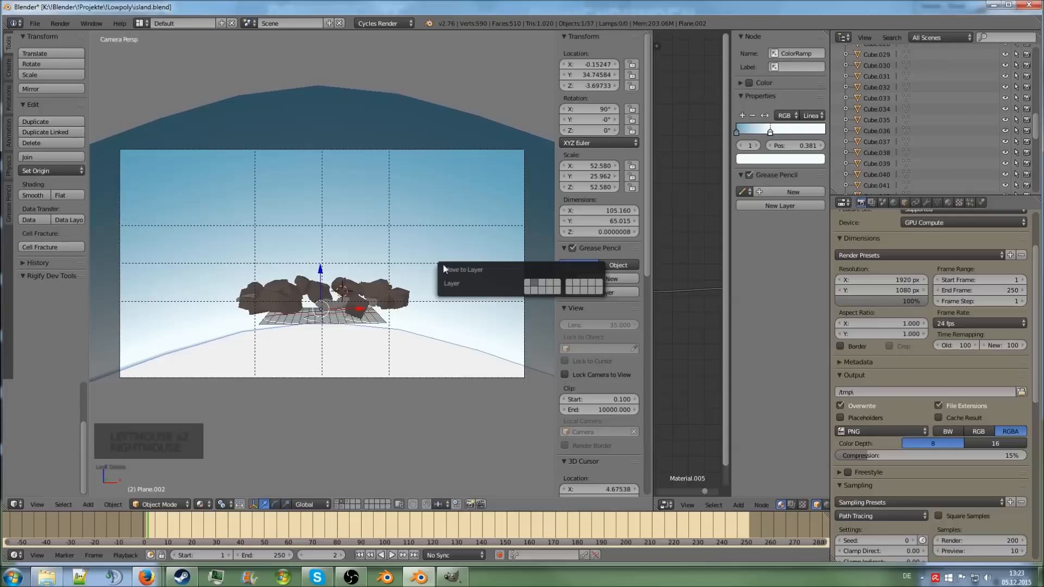
left_click(547, 285)
left_click(359, 502)
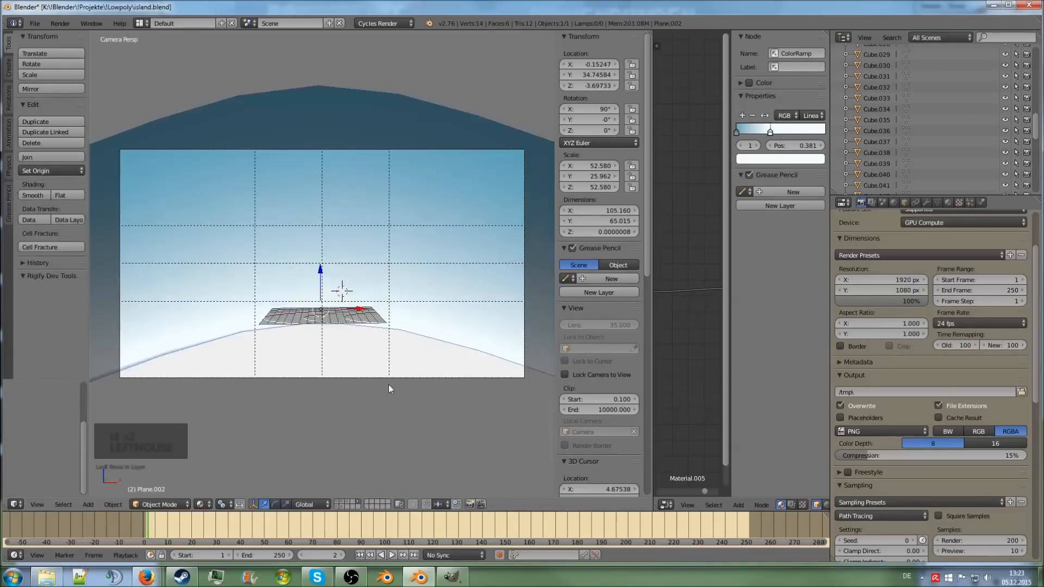
Render the sky backdrop on its own and save the image as islandbg.png in the !Lowpoly folder.
key("F12")
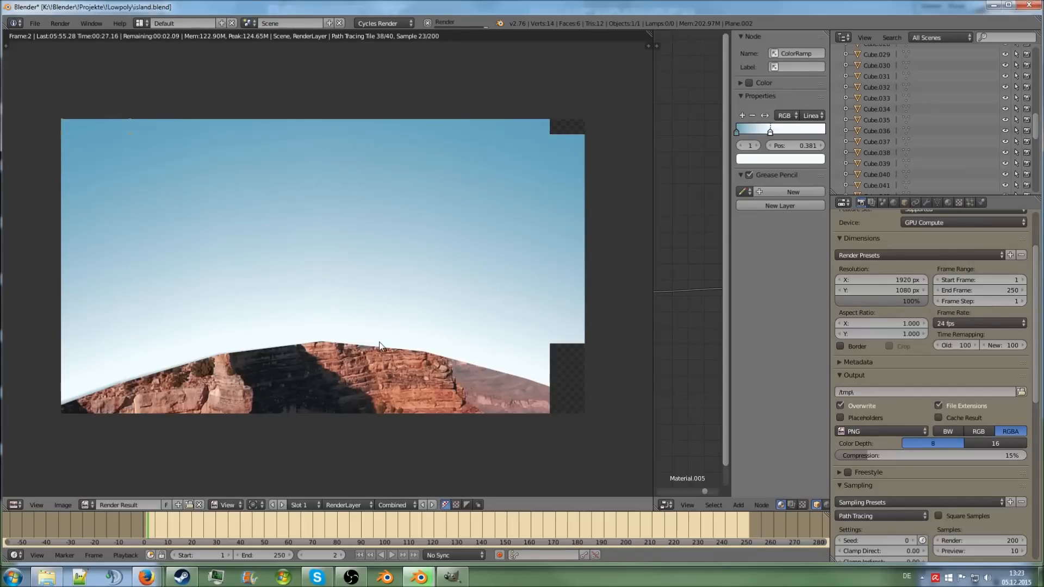
key("F3")
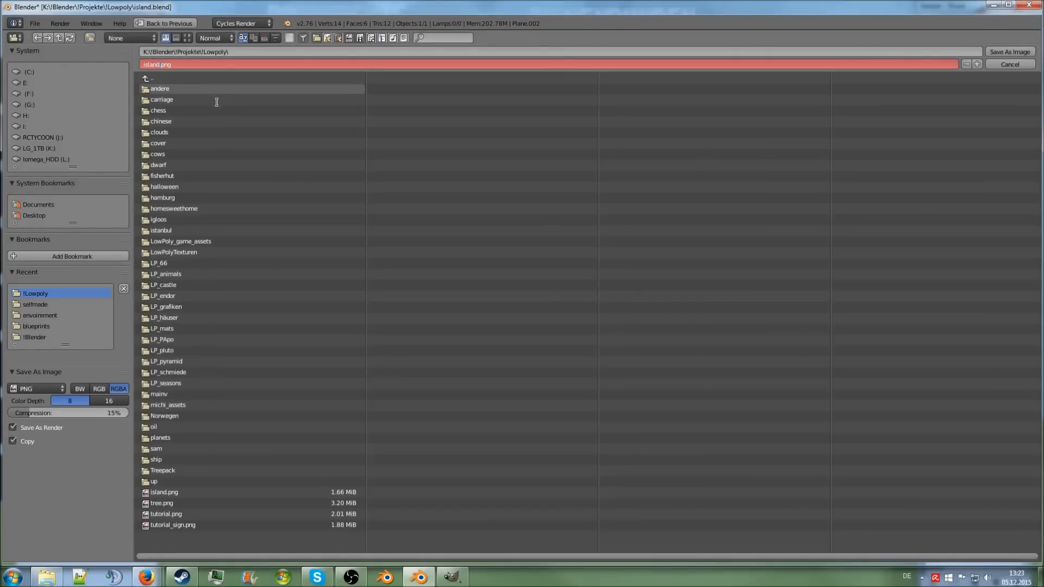
key("Return")
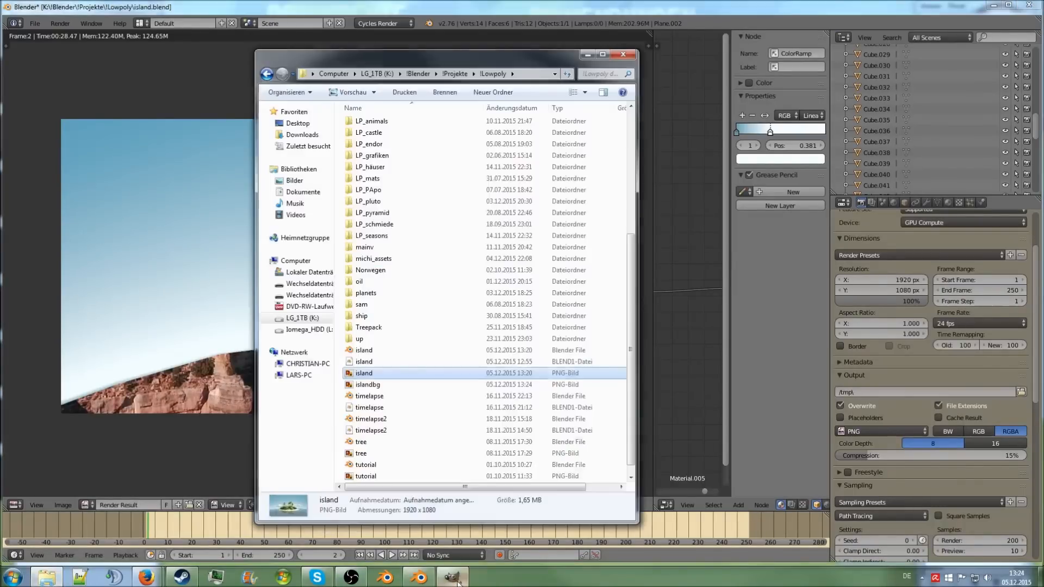
Switch back to GIMP, add islandbg.png to the island image as a layer and place it beneath island.png.
left_click(453, 579)
left_click(46, 577)
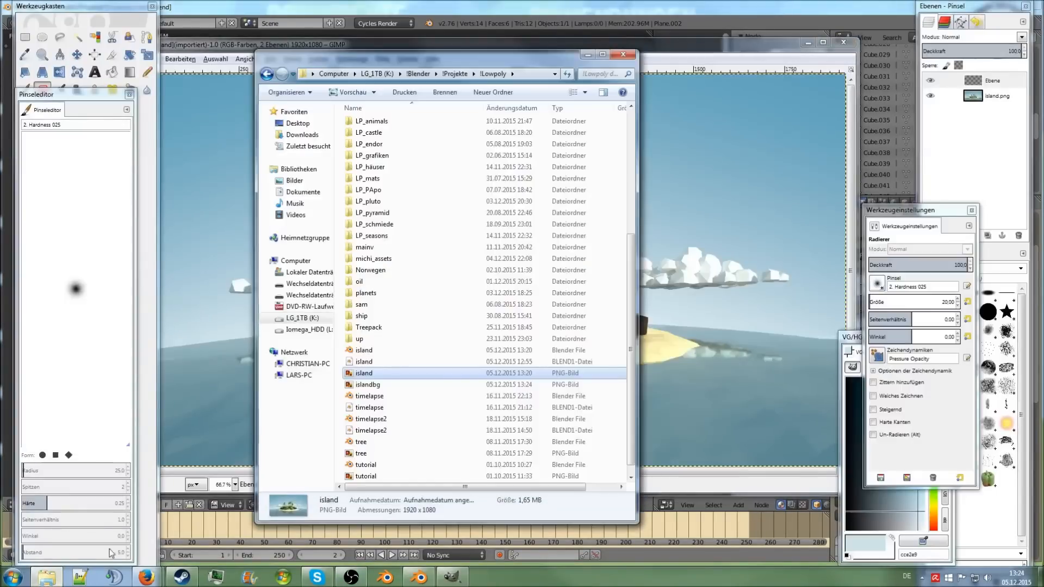
left_click(369, 385)
left_click_drag(385, 386, 793, 334)
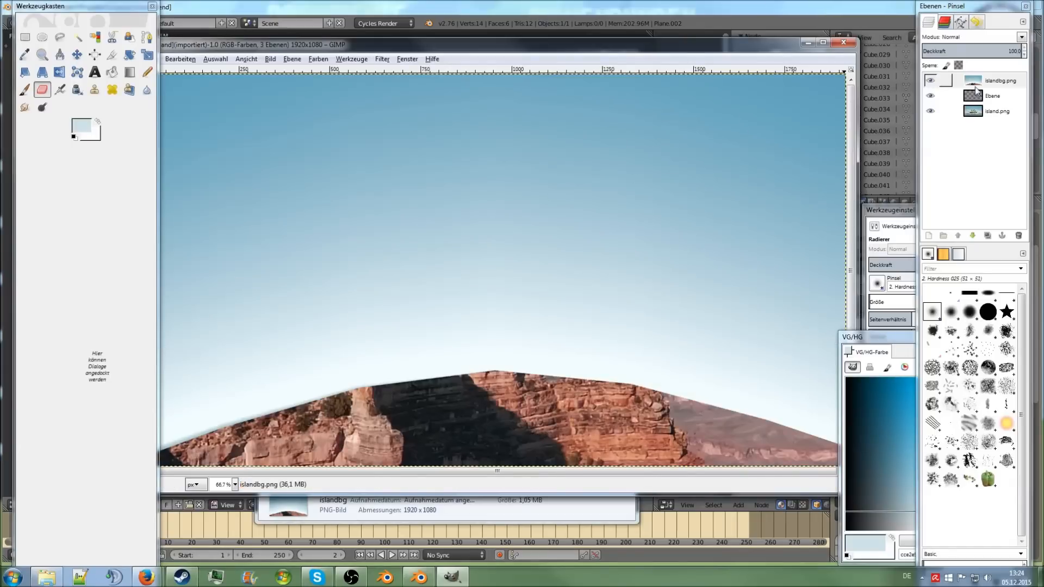
left_click(972, 236)
left_click(972, 236)
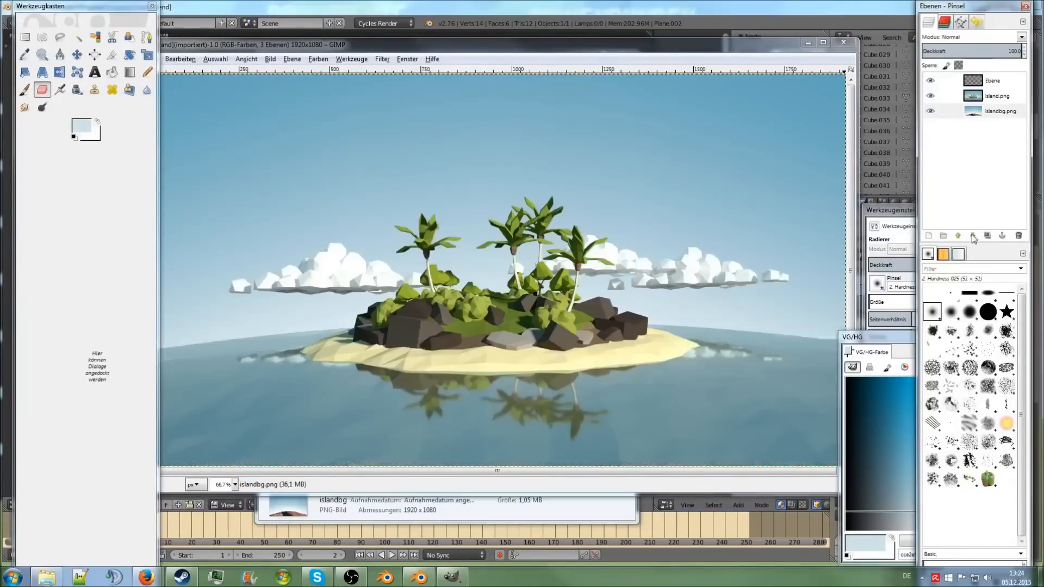
Delete the Ebene retouching layer and make island.png the active layer.
left_click(1001, 81)
left_click(1020, 236)
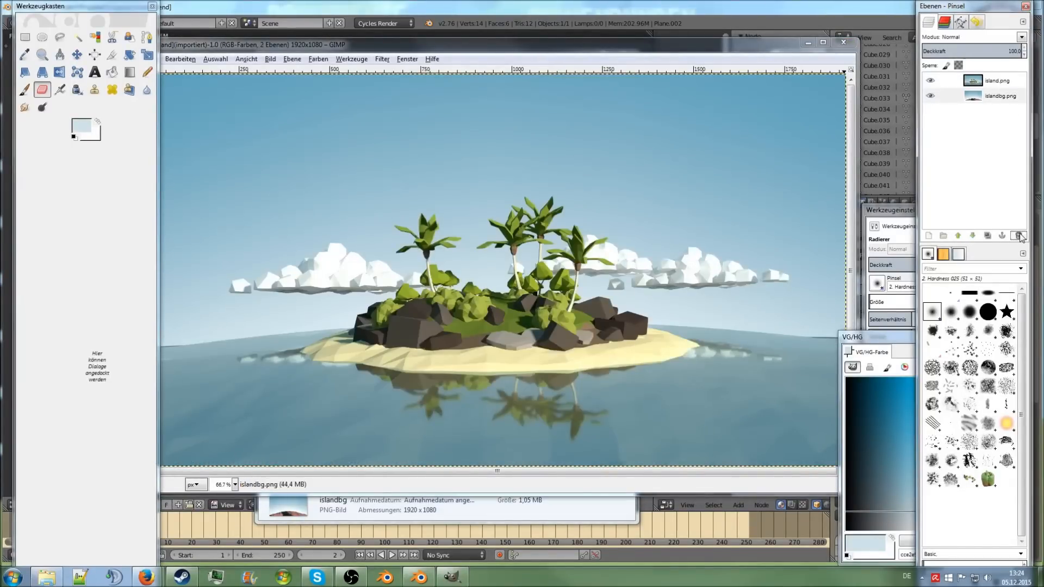
left_click(994, 85)
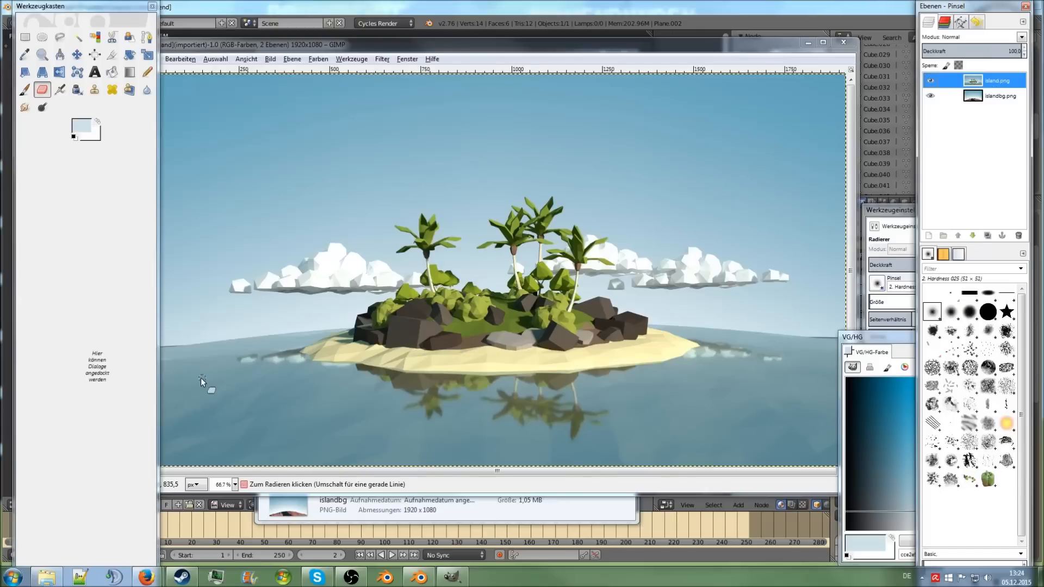
Erase the dark line at the left end of the horizon on island.png with the 2. Hardness 100 brush.
scroll(199, 377, "up", 7, "ctrl")
scroll(205, 372, "up", 7)
scroll(215, 371, "down", 12, "shift")
scroll(217, 371, "up", 20, "shift")
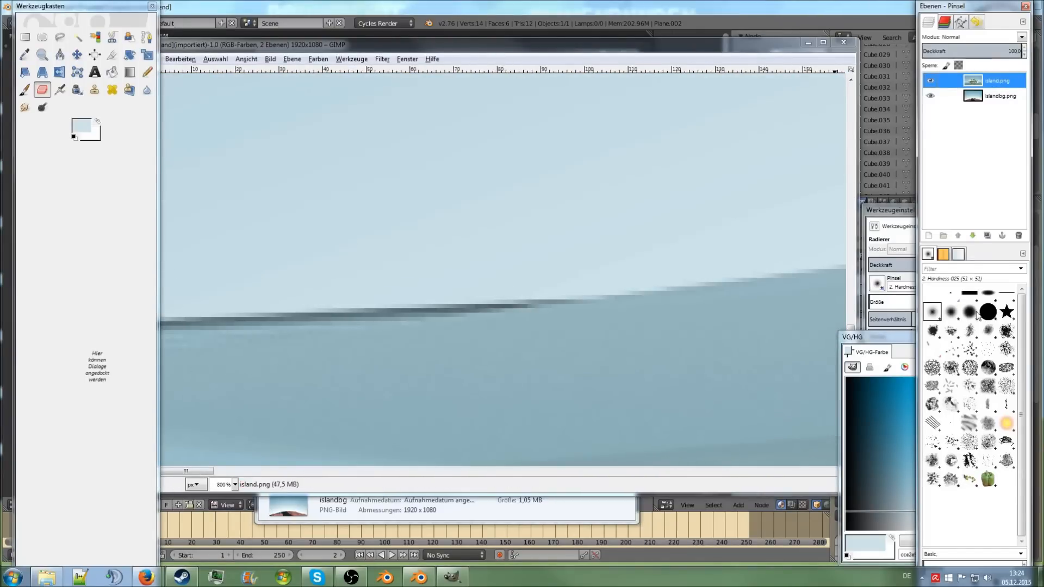
left_click(987, 312)
mouse_move(562, 262)
left_mouse_down()
mouse_move(162, 282)
mouse_move(291, 280)
left_mouse_up()
left_click_drag(362, 275, 461, 270)
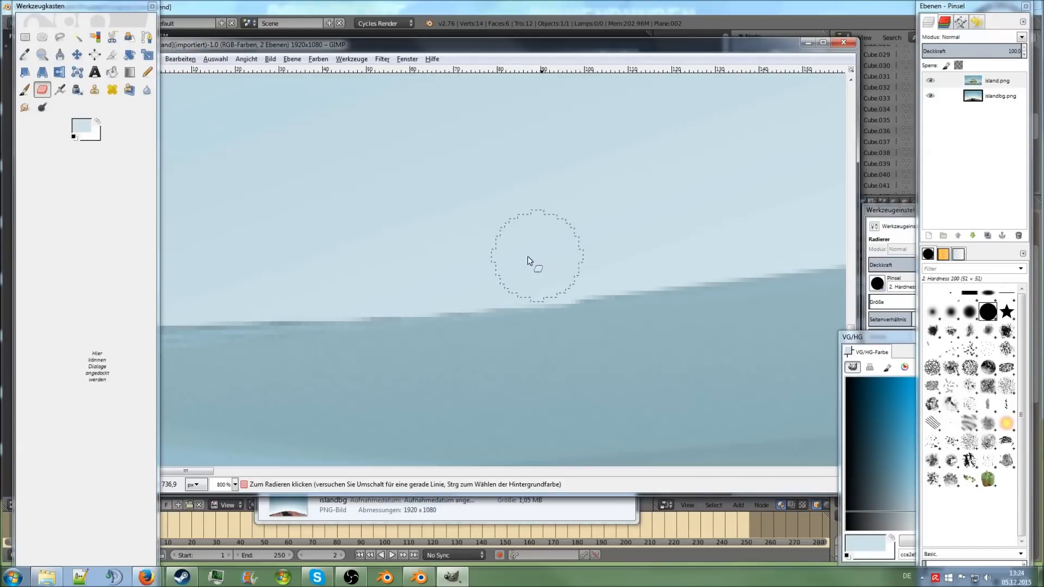
left_click_drag(573, 259, 659, 252)
Erase the dark line at the right end of the horizon on the island.png layer, revealing the sky layer beneath.
scroll(582, 338, "down", 4, "ctrl")
scroll(583, 337, "down", 8, "ctrl")
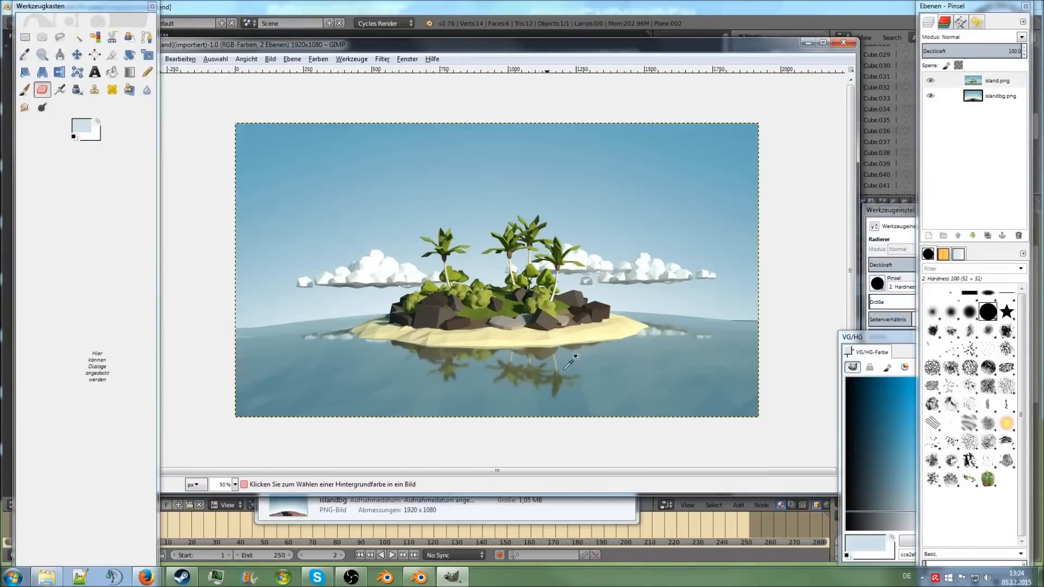
scroll(758, 344, "up", 6, "ctrl")
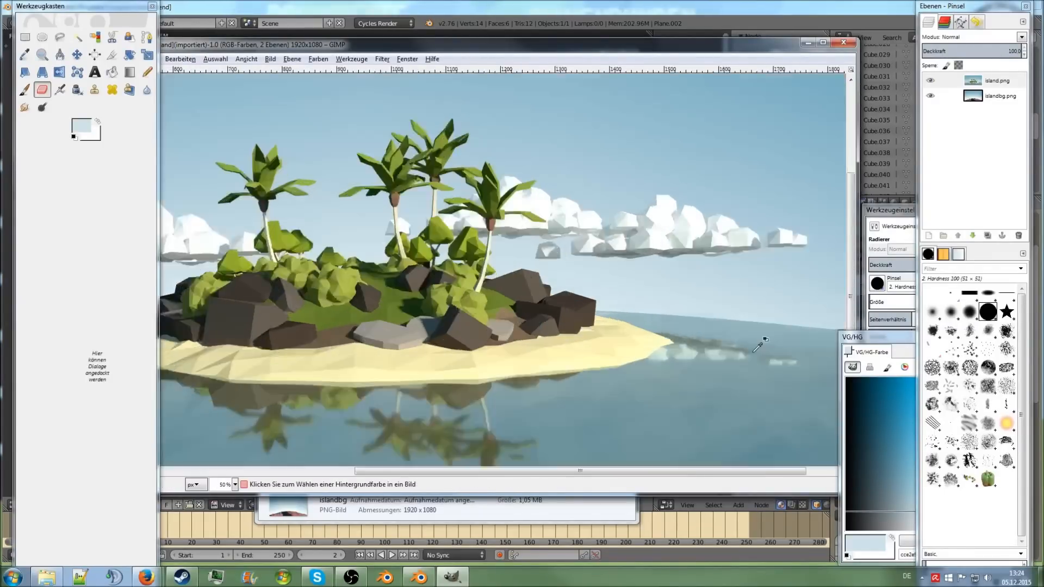
scroll(754, 352, "up", 1, "ctrl")
scroll(741, 353, "up", 5, "shift")
scroll(740, 352, "down", 14, "shift")
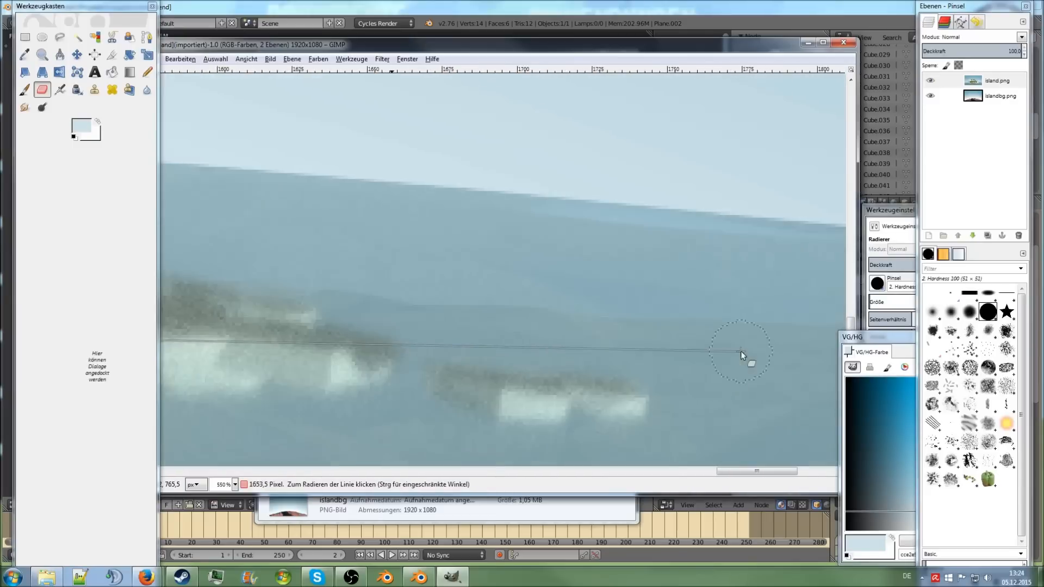
scroll(746, 326, "up", 1, "ctrl")
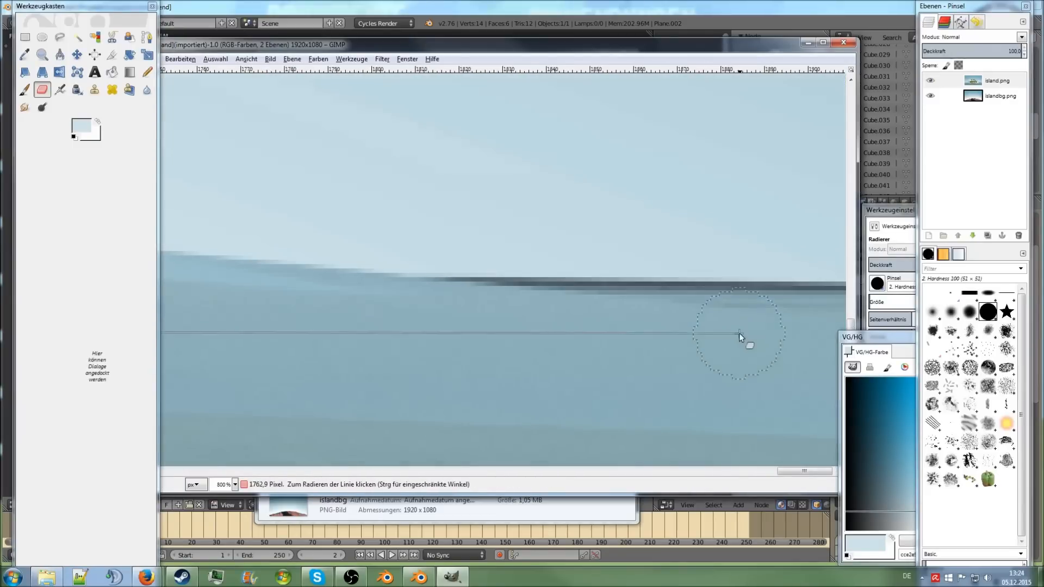
scroll(739, 334, "down", 5, "shift")
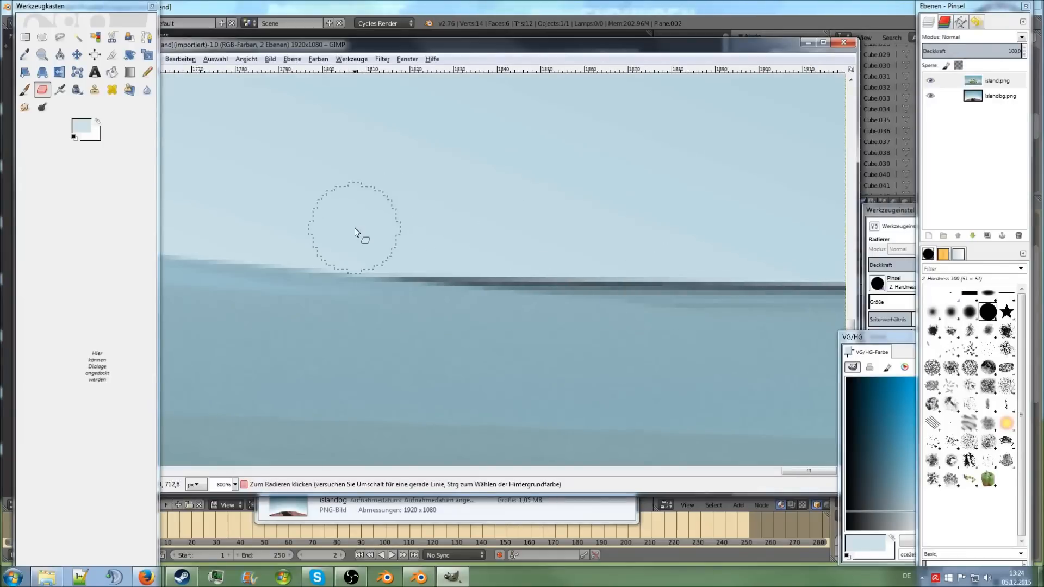
mouse_move(380, 234)
left_mouse_down()
mouse_move(506, 248)
mouse_move(851, 251)
mouse_move(647, 248)
left_mouse_up()
Sample the blue-grey sea colour just below the left end of the horizon as the foreground colour.
scroll(502, 266, "down", 6, "ctrl")
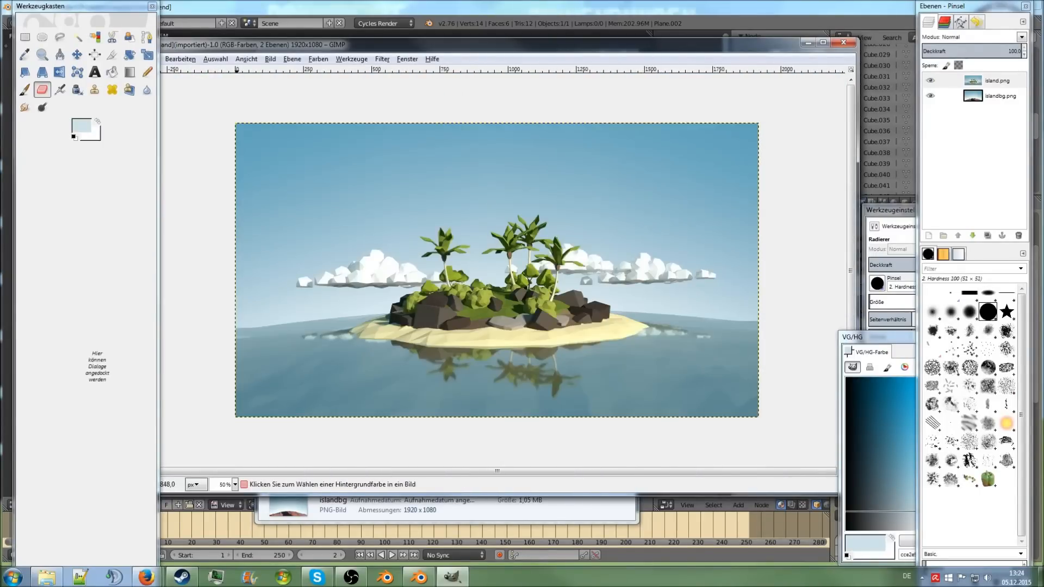
scroll(201, 345, "up", 9, "ctrl")
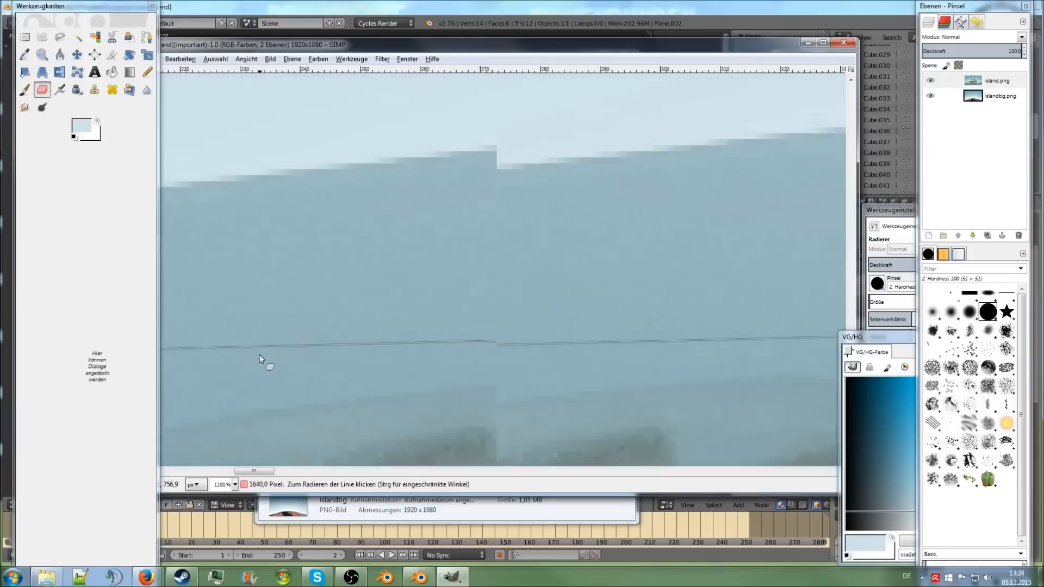
scroll(272, 349, "down", 2)
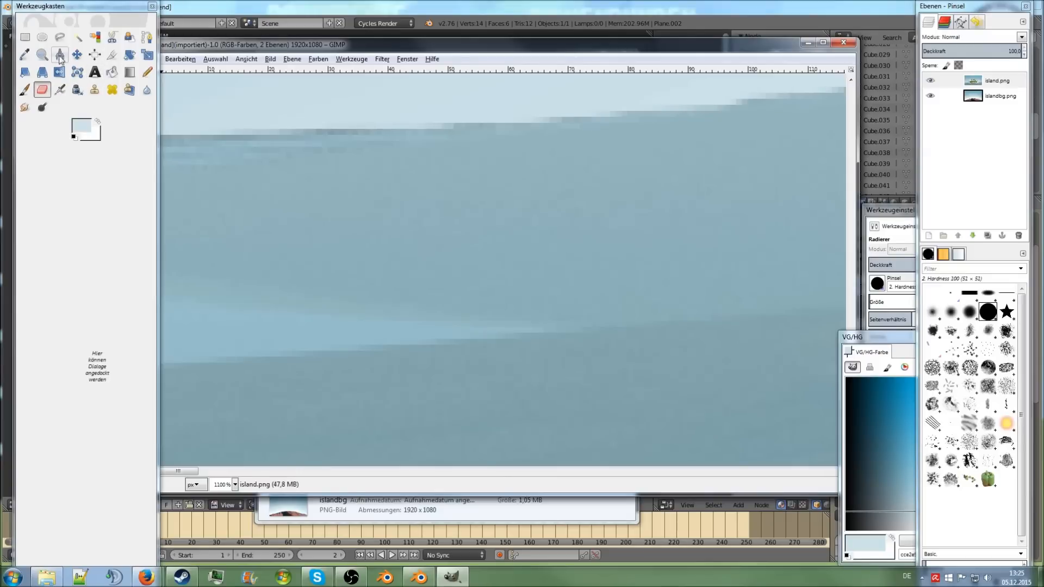
left_click(22, 55)
left_click(350, 168)
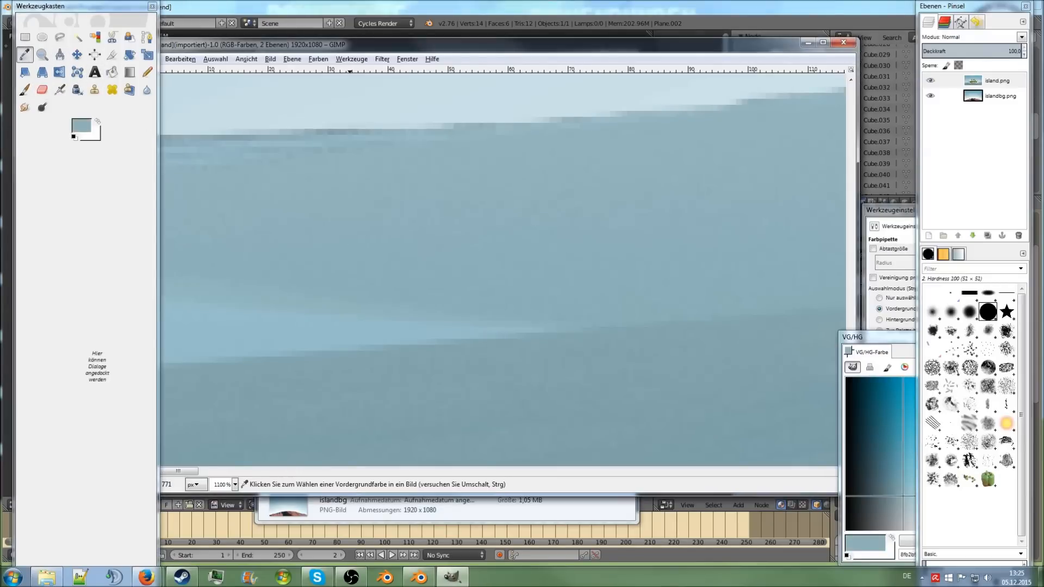
Paint over the light blue patch in the water below the left end of the horizon with the sampled blue-grey colour, using the Paintbrush.
left_click(24, 89)
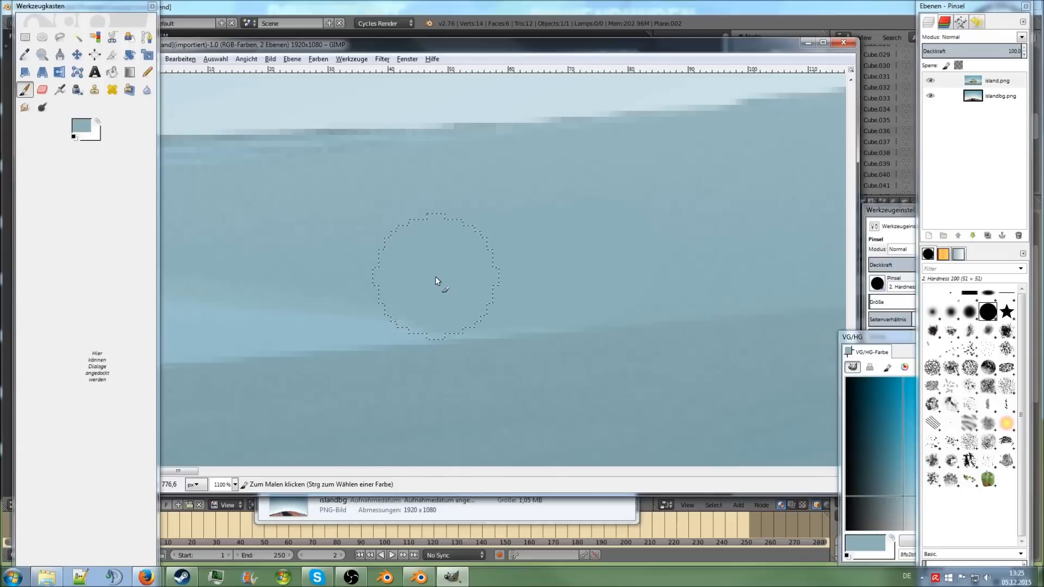
left_click_drag(328, 285, 138, 306)
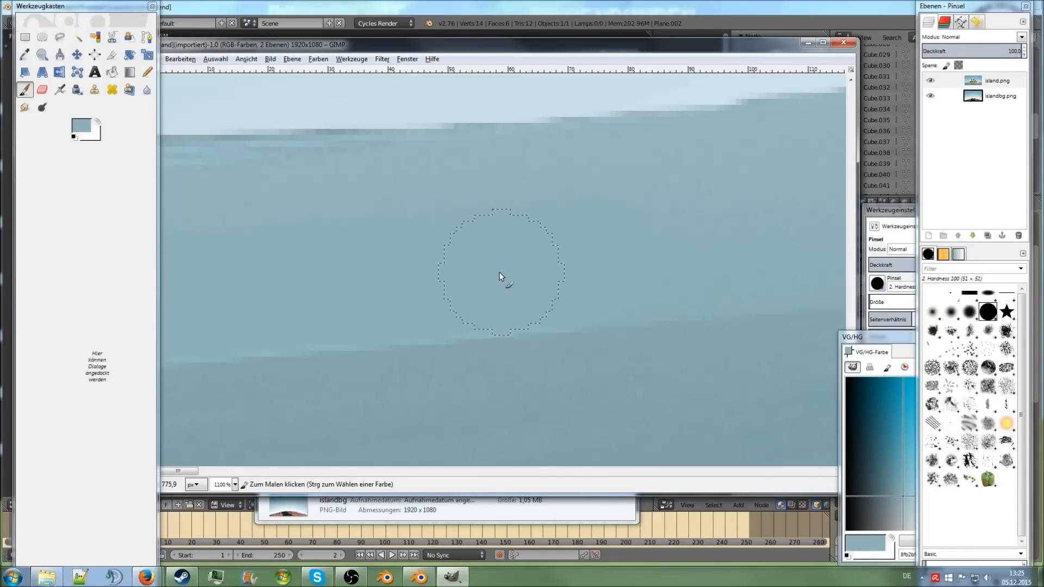
scroll(506, 355, "down", 8, "ctrl")
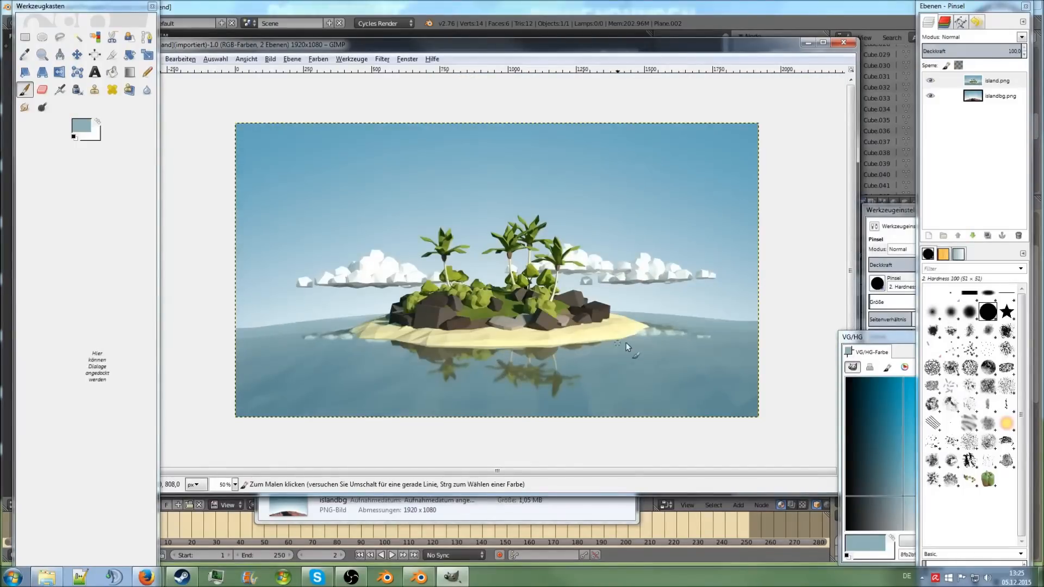
Examine the horizon and water edge close up, from the beach back to the far left end, for leftover flaws.
scroll(288, 335, "up", 9, "ctrl")
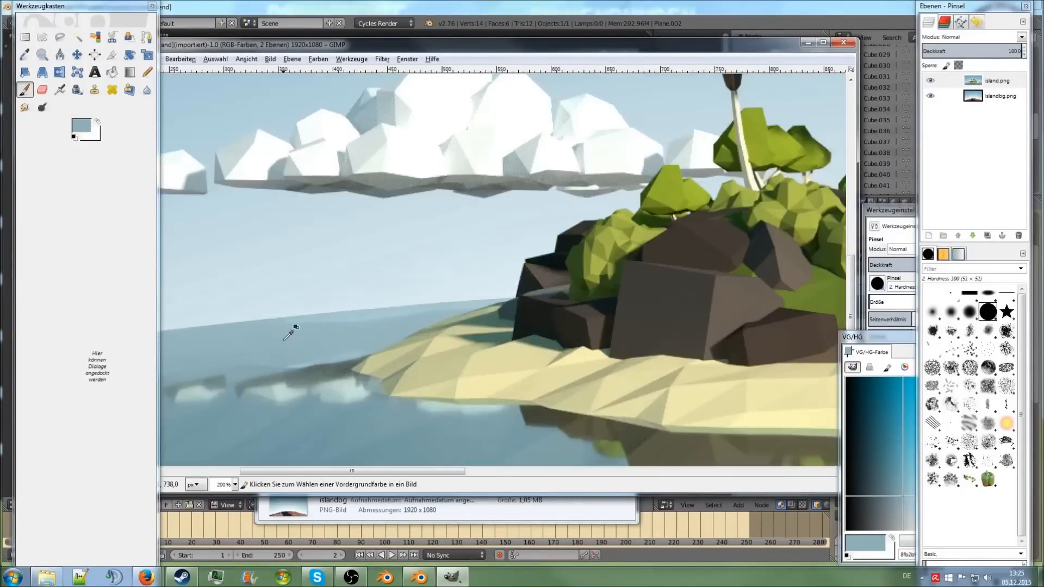
left_click_drag(248, 361, 343, 355)
key("ctrl+z")
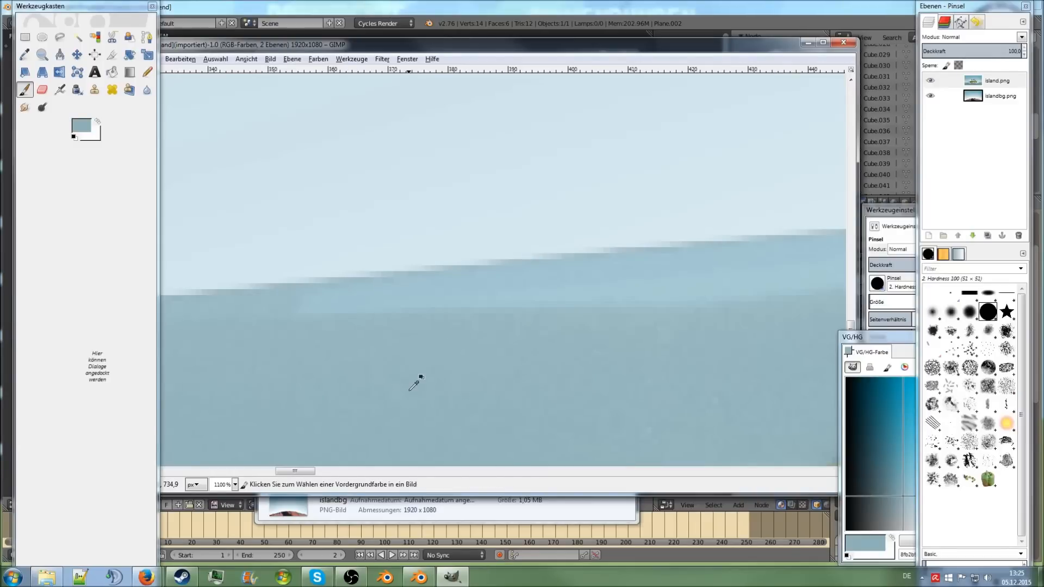
scroll(481, 363, "right", 10, "shift")
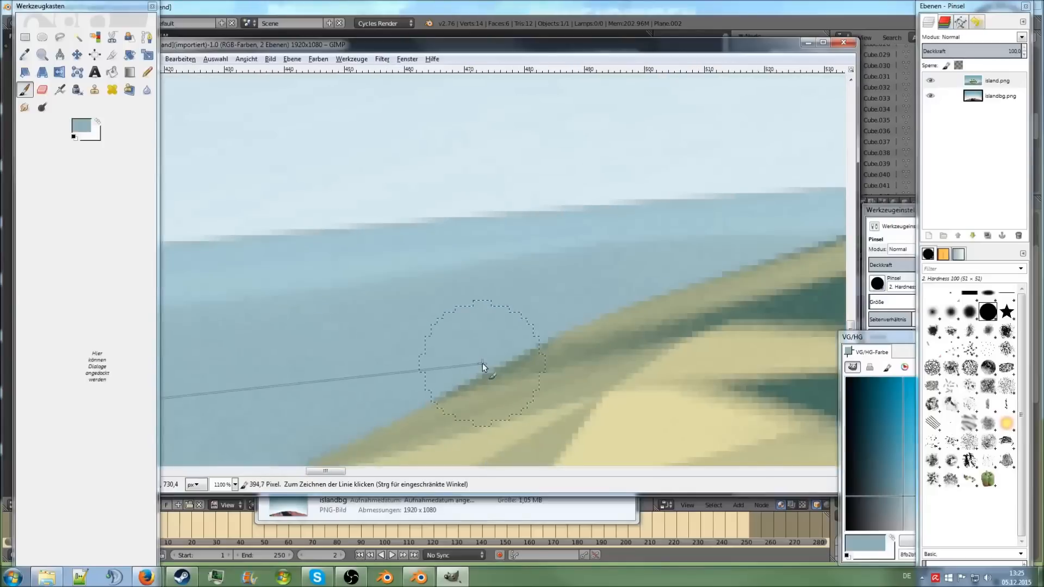
scroll(488, 359, "down", 9, "ctrl")
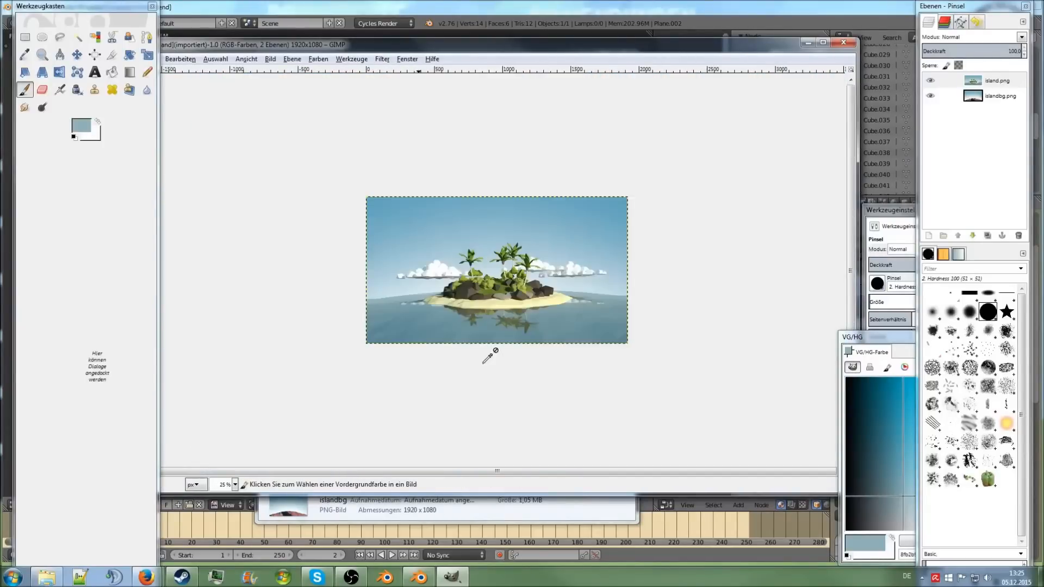
scroll(488, 359, "up", 3, "ctrl")
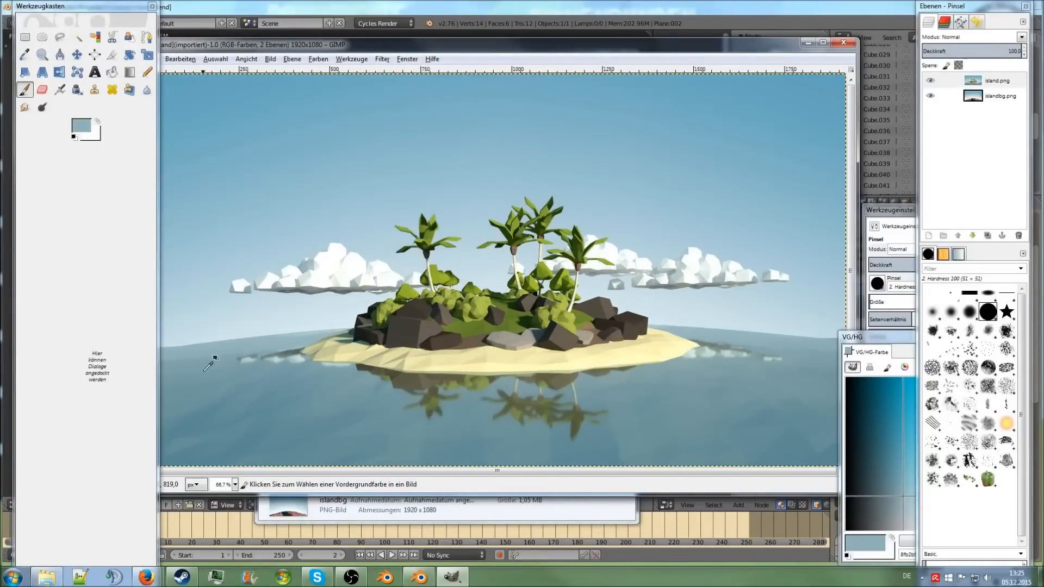
scroll(204, 362, "up", 6, "ctrl")
scroll(240, 372, "left", 8, "shift")
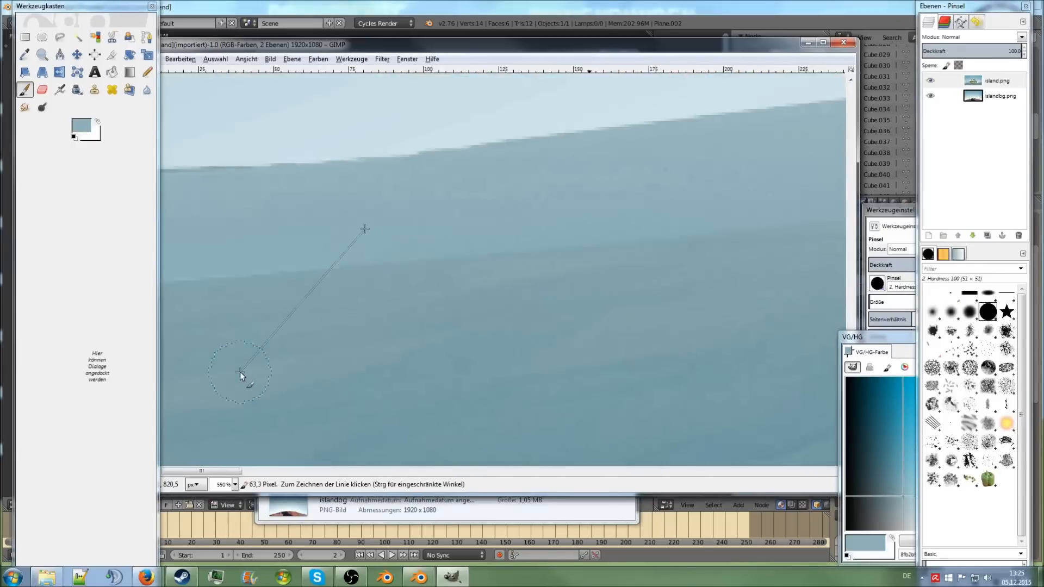
left_click(24, 107)
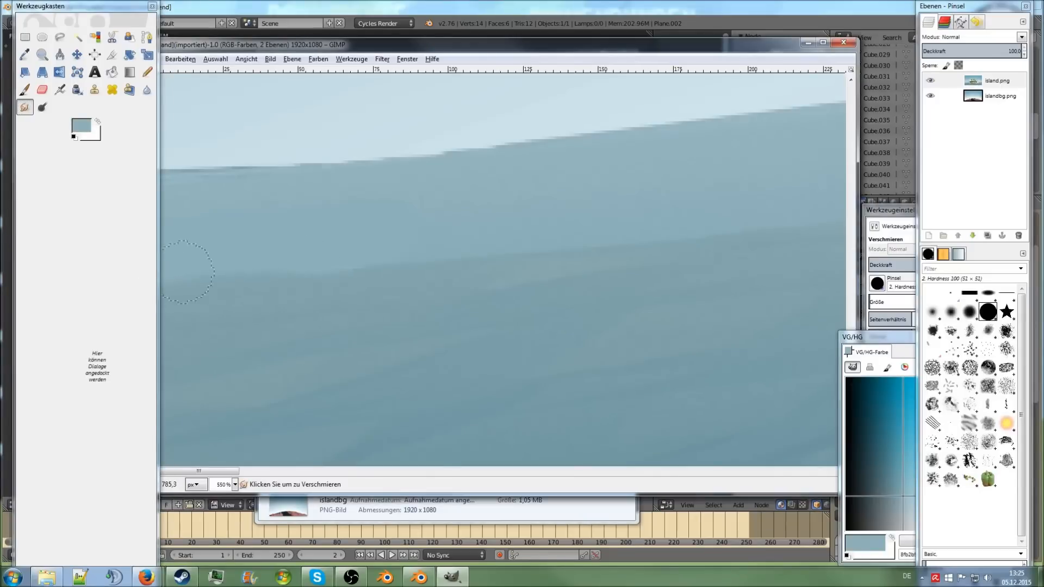
scroll(539, 279, "down", 6, "ctrl")
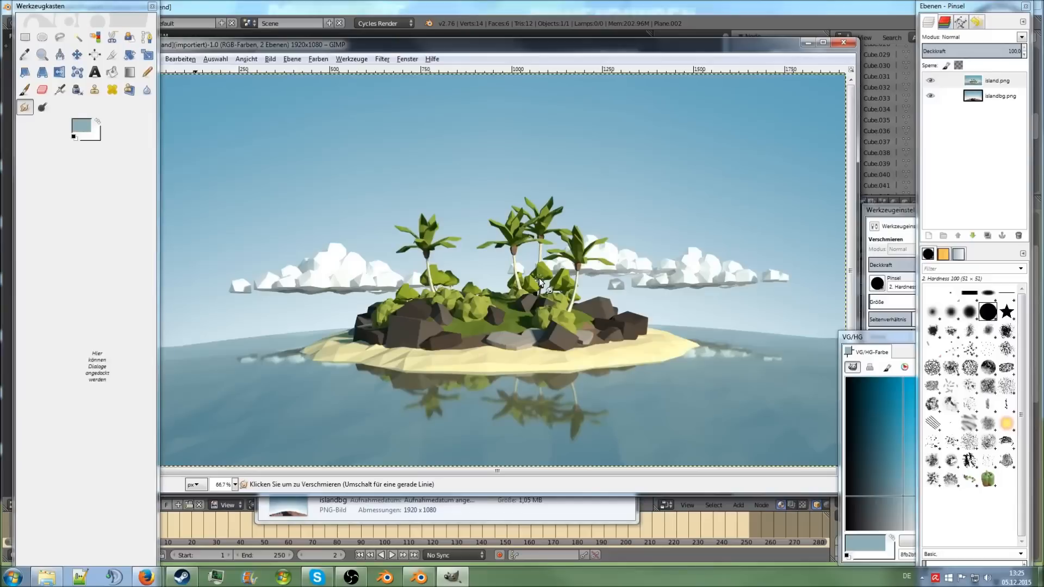
scroll(804, 373, "down", 1, "ctrl")
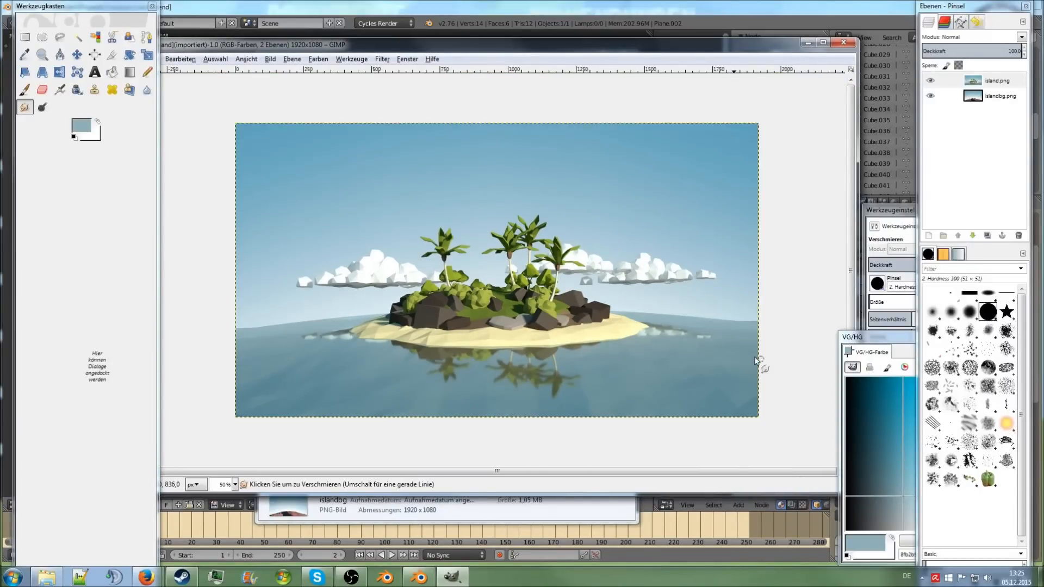
Inspect the composite close up across the clouds, palms, rocks, beach and water reflections, plus the overall view.
scroll(653, 334, "up", 5, "ctrl")
scroll(646, 333, "up", 2)
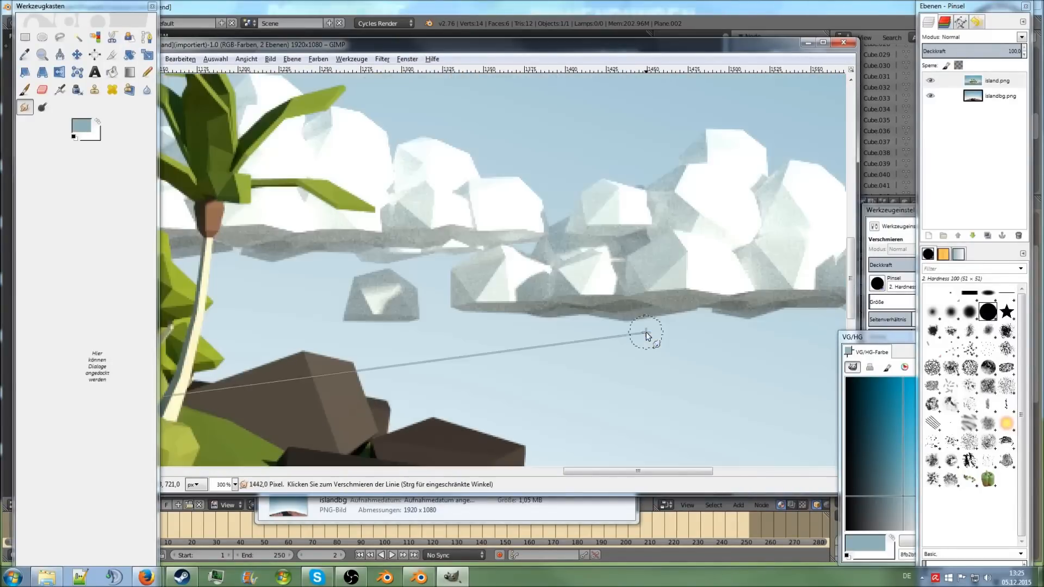
scroll(646, 333, "down", 3, "shift")
scroll(646, 333, "up", 14, "shift")
scroll(646, 333, "down", 14, "shift")
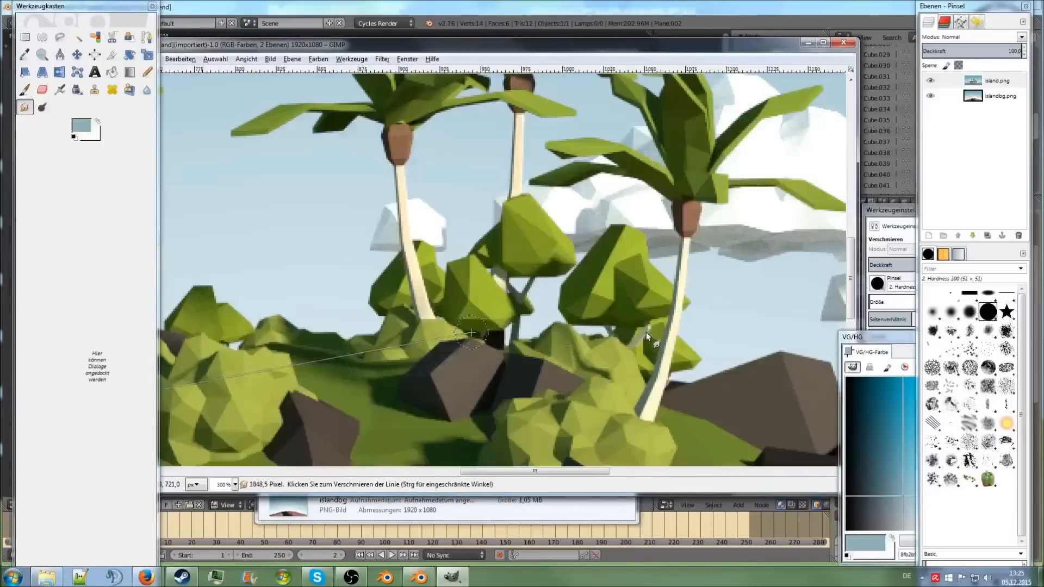
scroll(646, 331, "up", 11, "shift")
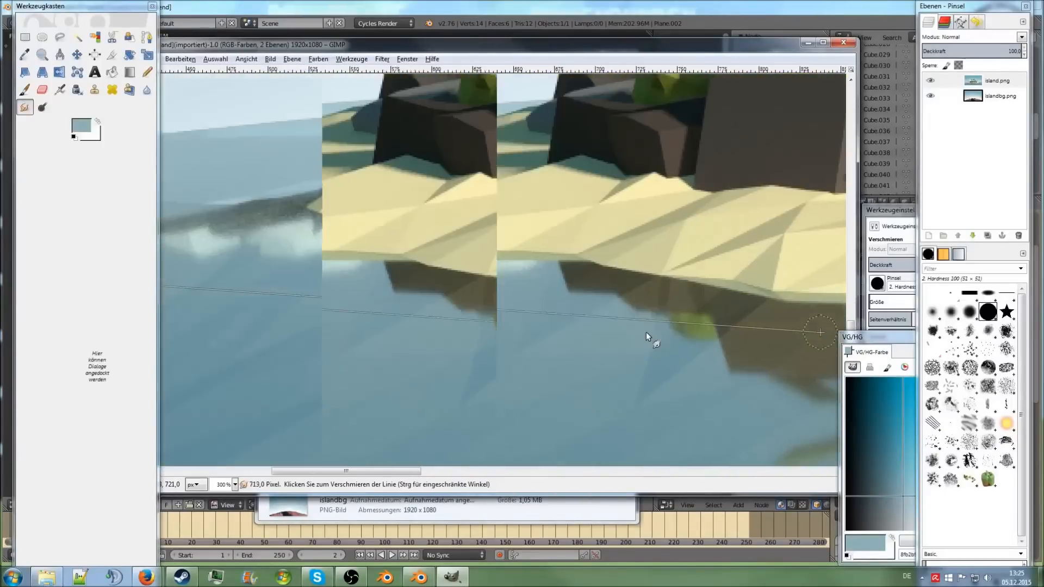
scroll(646, 331, "down", 16, "shift")
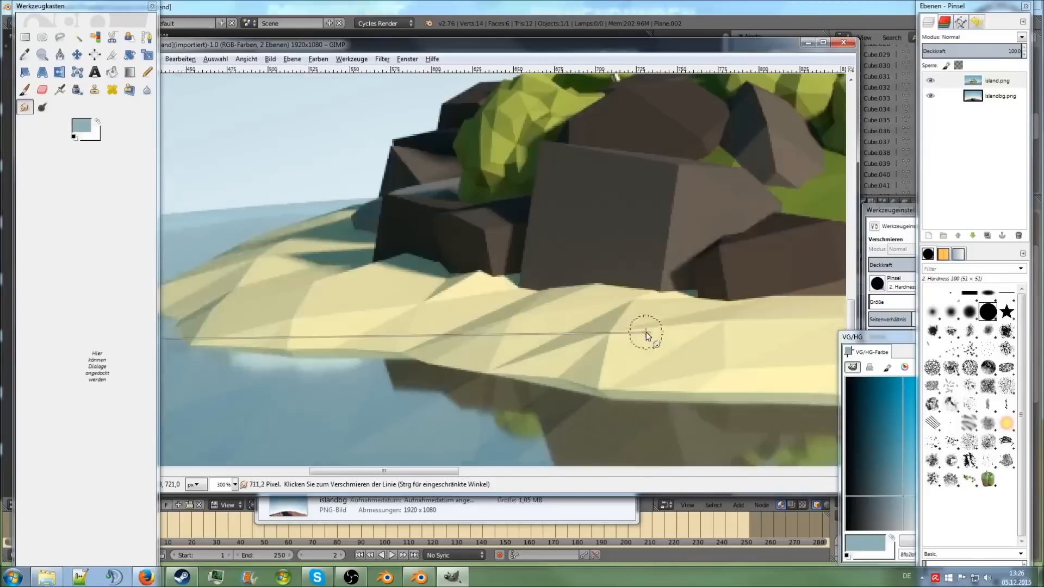
scroll(646, 334, "up", 2)
scroll(646, 334, "up", 5, "shift")
scroll(646, 332, "up", 5)
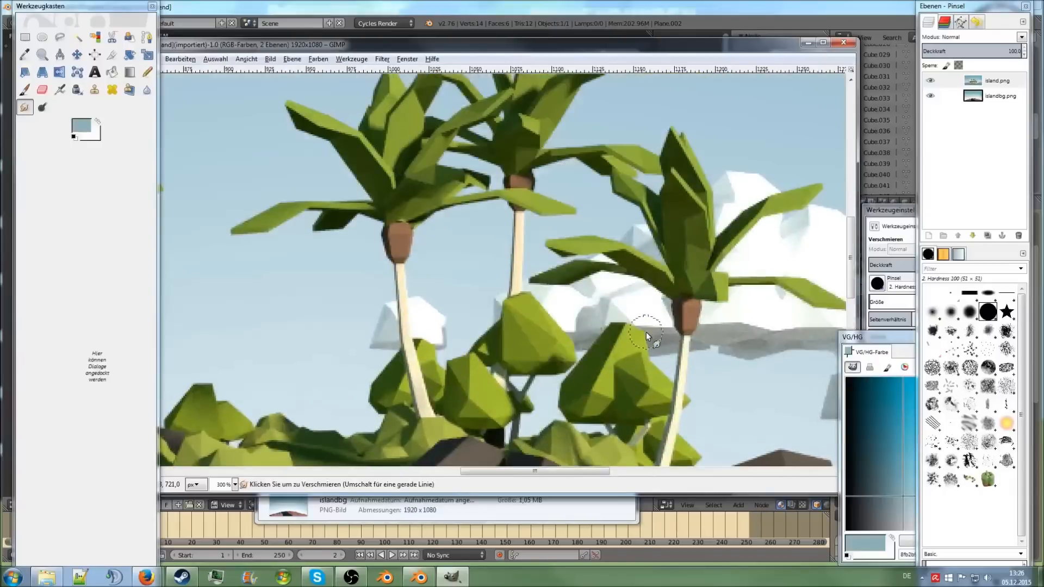
scroll(646, 332, "down", 3, "shift")
scroll(646, 332, "down", 7, "shift")
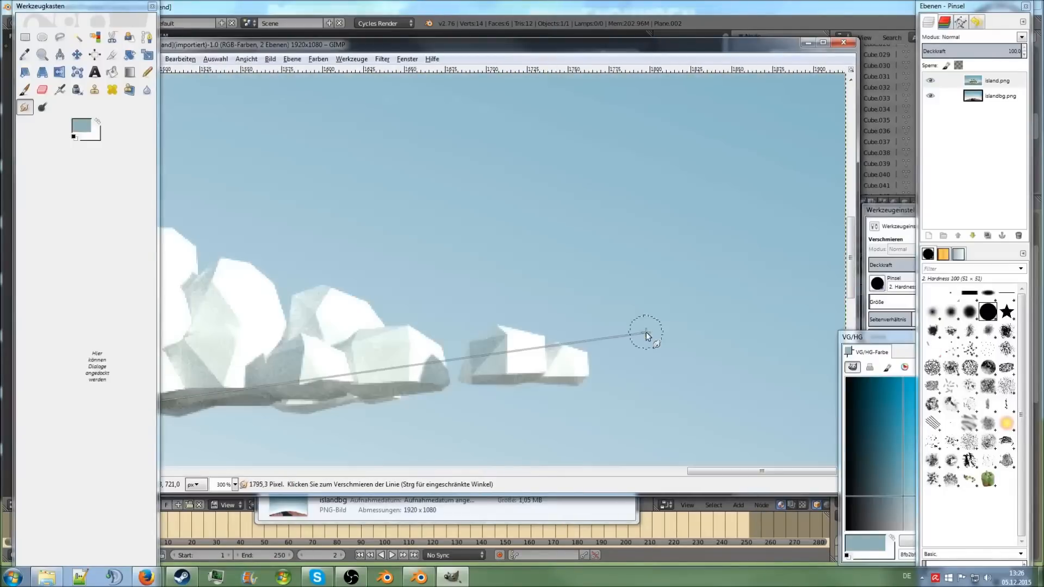
scroll(646, 331, "up", 2, "shift")
scroll(646, 332, "down", 2)
scroll(646, 332, "down", 4, "ctrl")
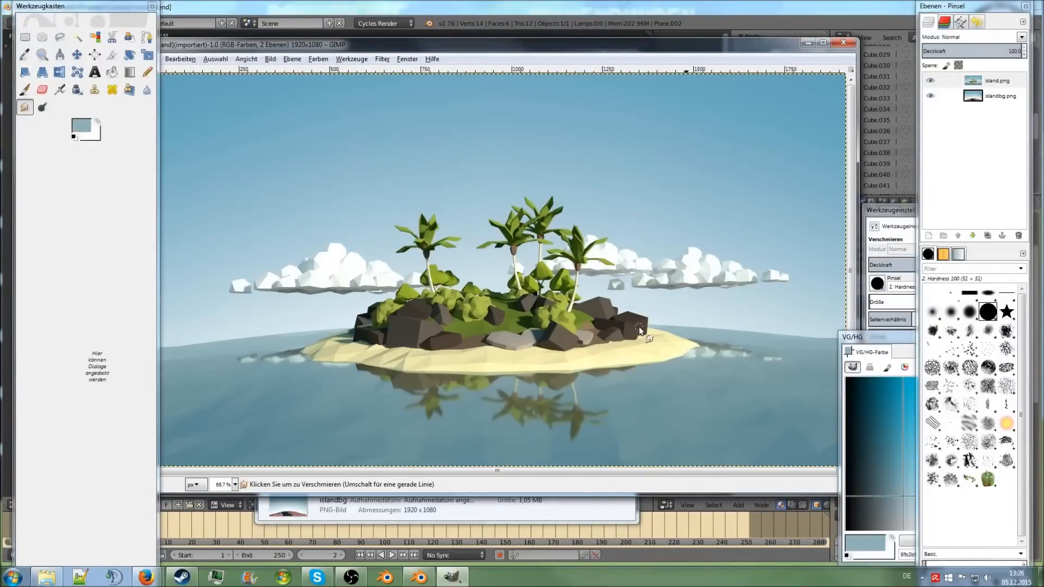
scroll(640, 331, "up", 1, "ctrl")
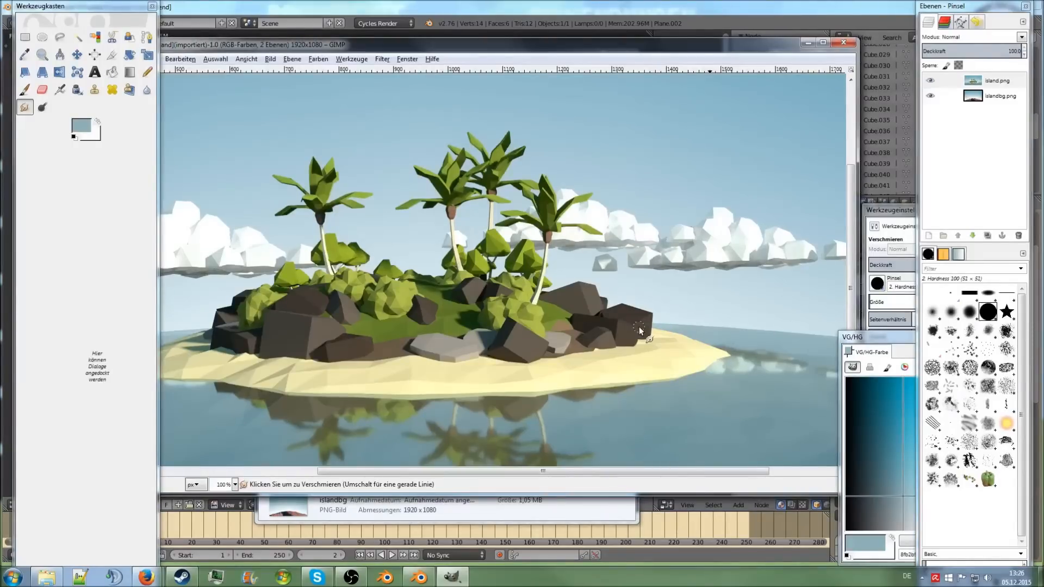
Merge the island.png layer down into islandbg.png.
scroll(639, 330, "down", 2, "ctrl")
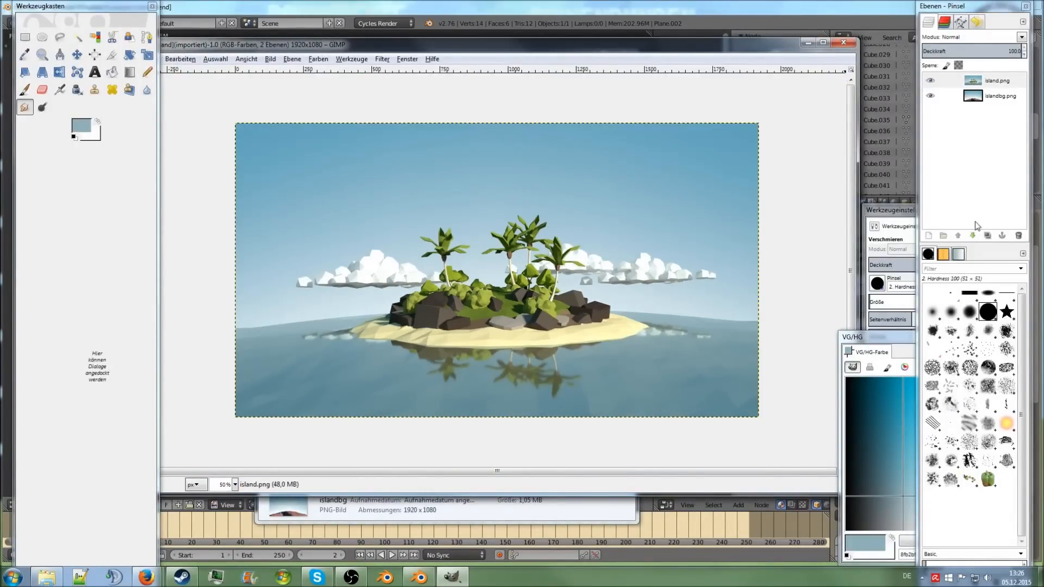
right_click(974, 82)
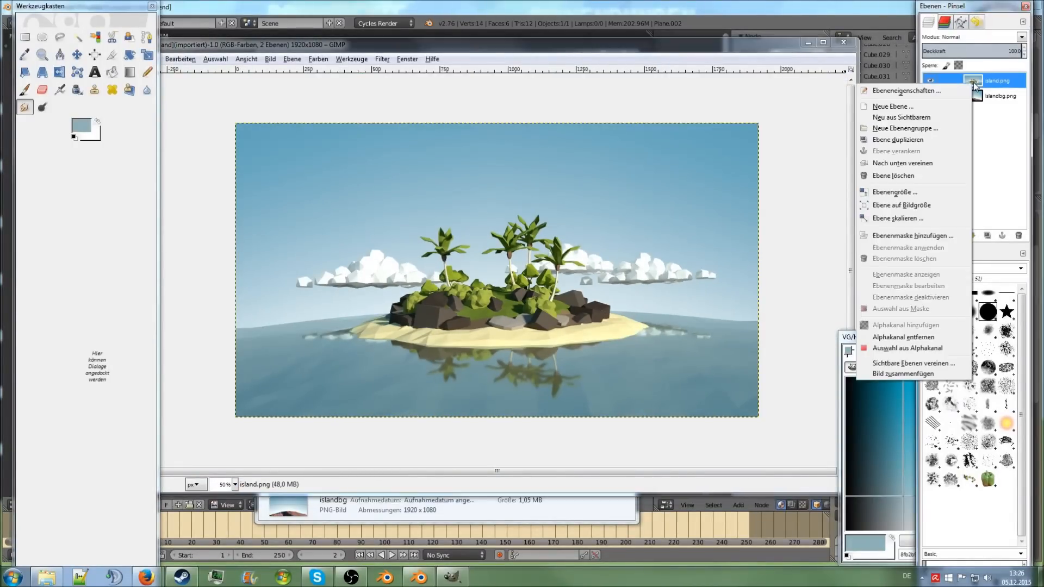
left_click(921, 165)
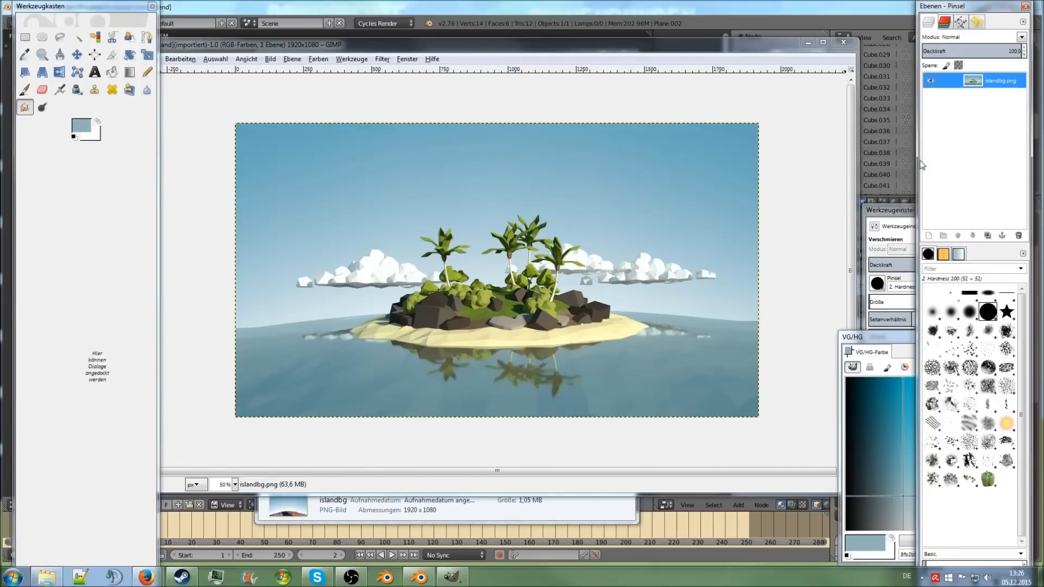
Apply a Brightness-Contrast adjustment to the merged layer with brightness 11 and contrast 20.
left_click(318, 58)
left_click(335, 119)
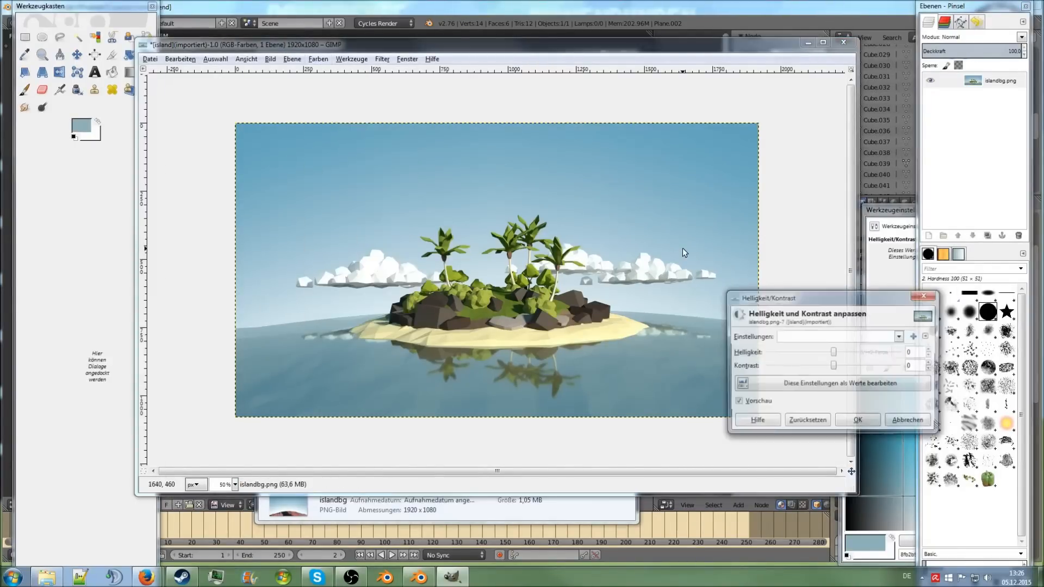
mouse_move(835, 357)
left_mouse_down()
mouse_move(850, 358)
mouse_move(847, 367)
left_mouse_up()
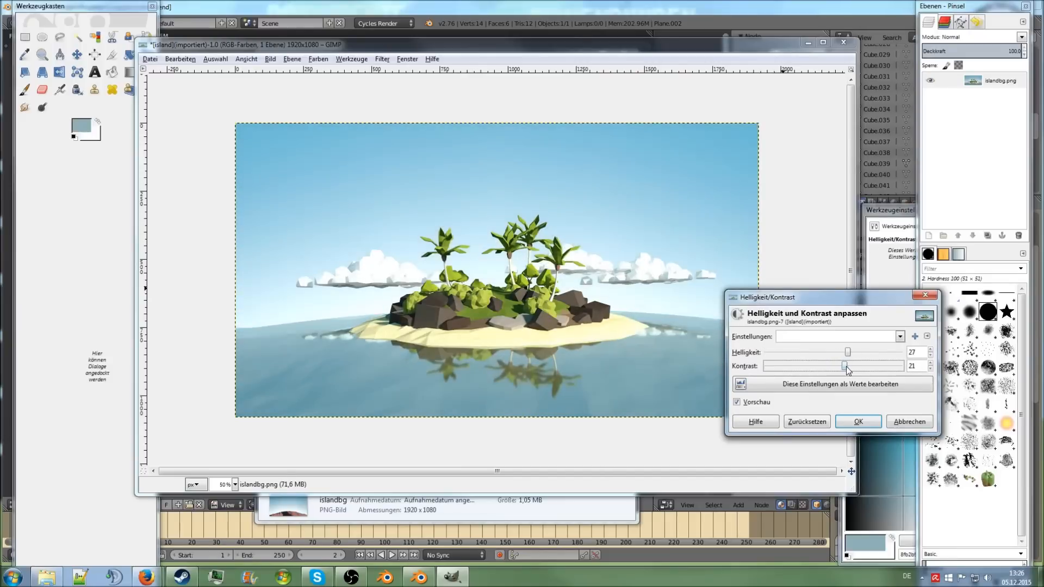
left_click_drag(848, 352, 838, 355)
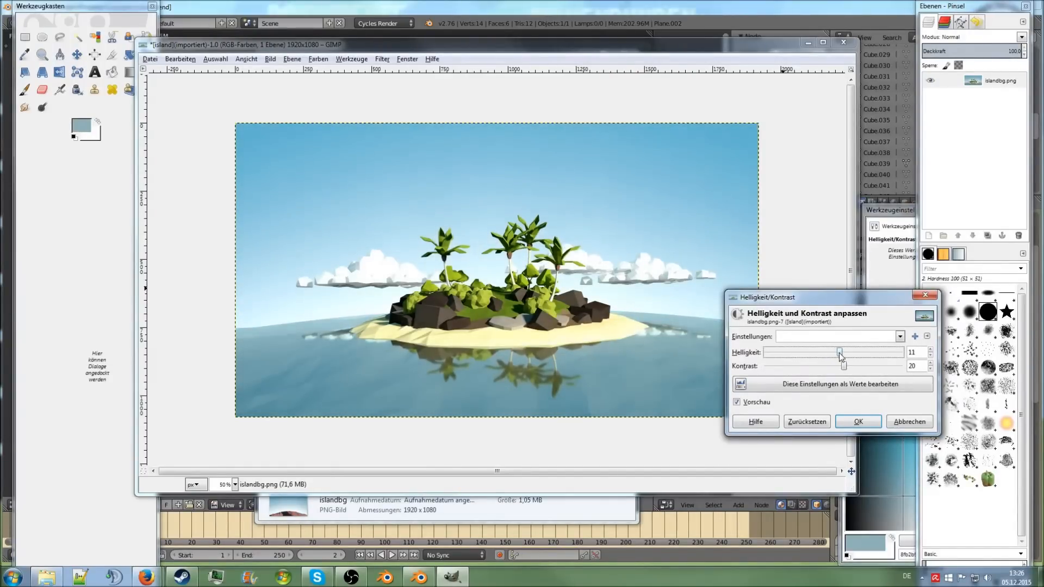
left_click(857, 422)
Compare the image with and without the Brightness-Contrast adjustment through the undo history, ending with the adjustment undone.
left_click(974, 23)
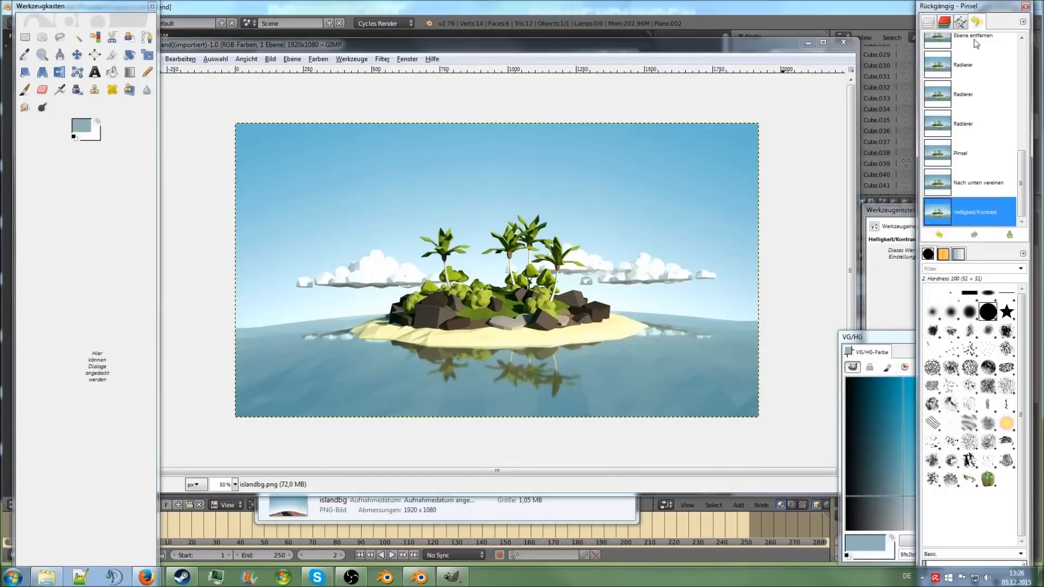
left_click(946, 236)
left_click(962, 236)
left_click(947, 238)
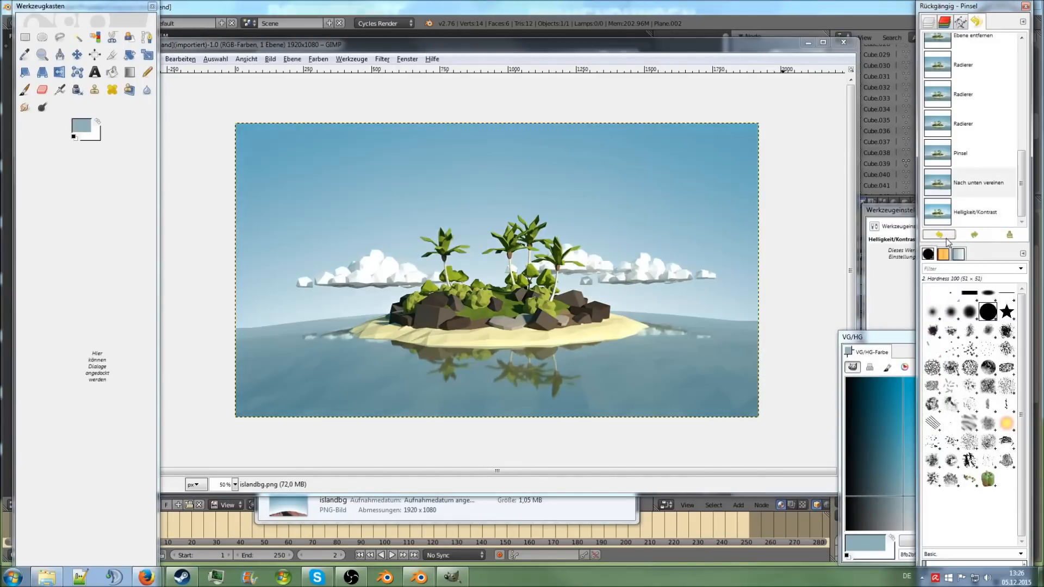
left_click(962, 239)
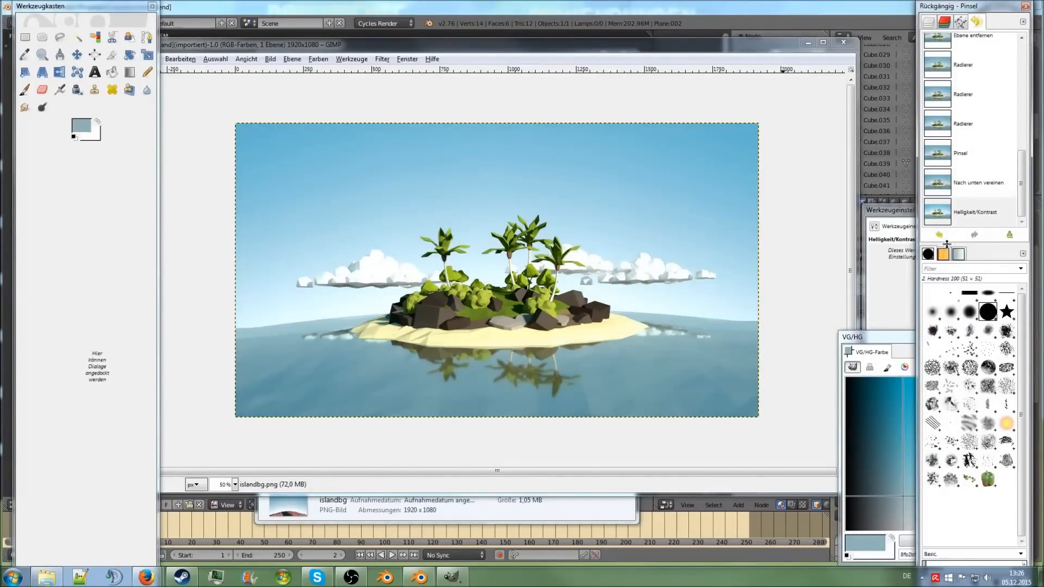
left_click(946, 236)
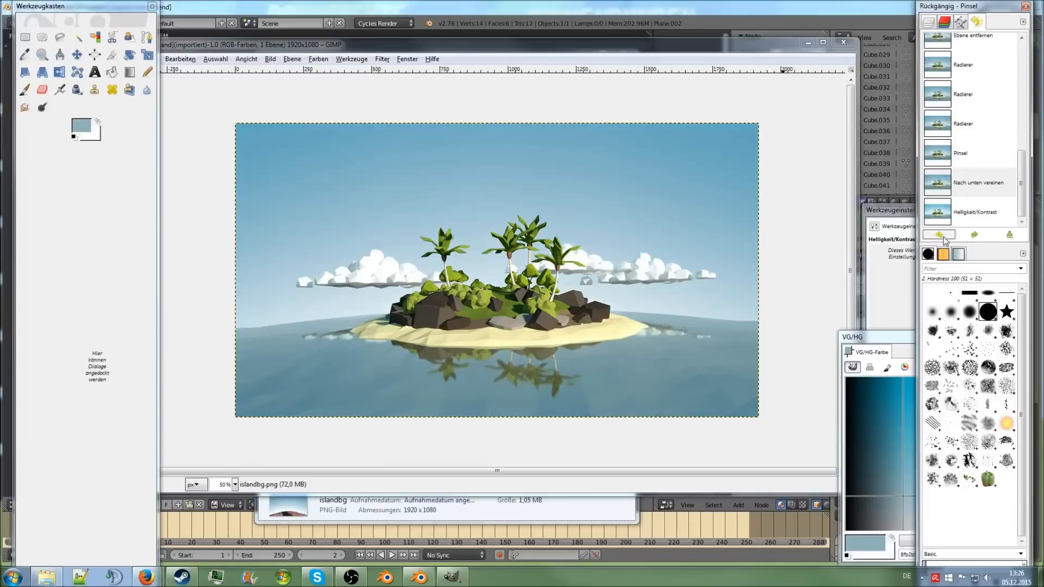
left_click(963, 239)
left_click(947, 237)
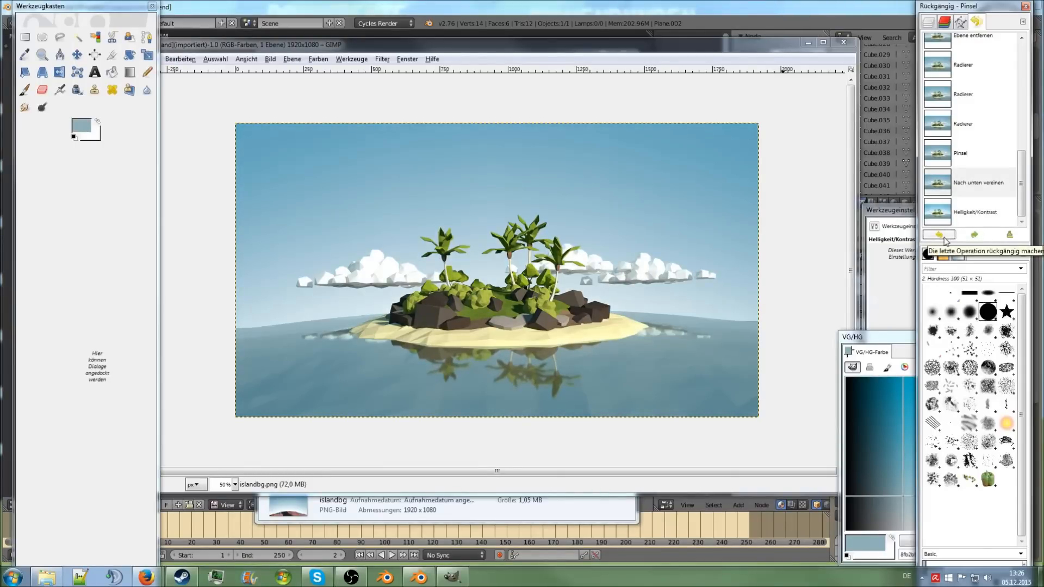
Apply a Curves adjustment on the value channel, anchoring the darker midtones at about 102/102 and raising the curve through the upper midtones.
left_click(339, 60)
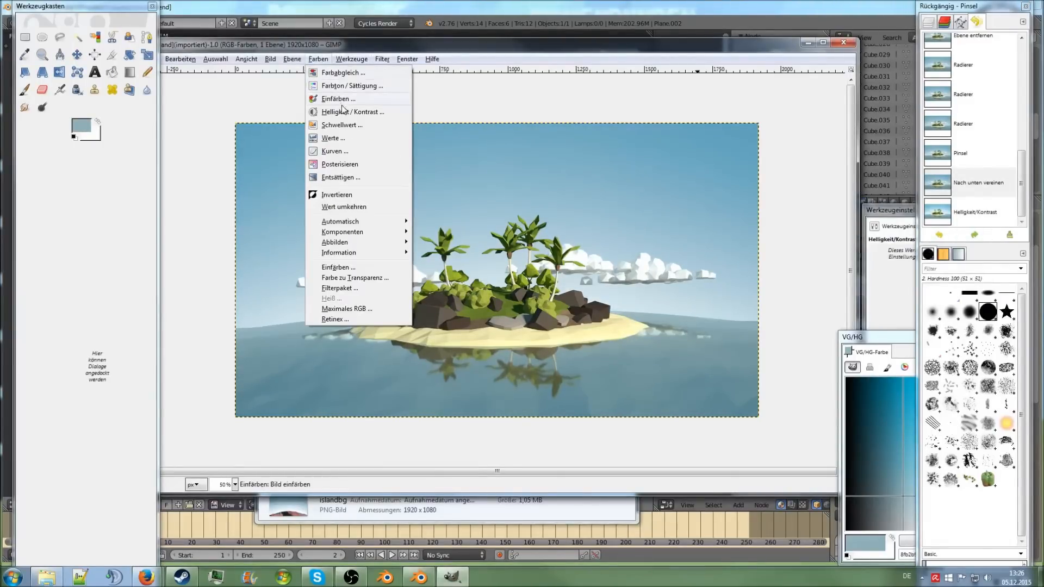
left_click(333, 151)
left_click(846, 306)
left_click(846, 296)
mouse_move(918, 352)
left_mouse_down()
mouse_move(919, 340)
mouse_move(900, 353)
left_mouse_up()
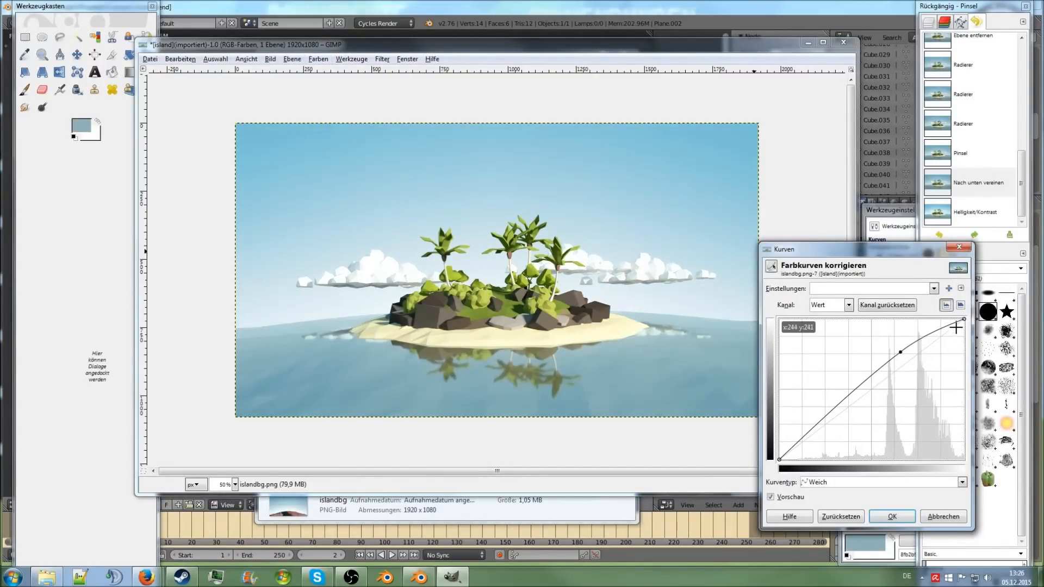
left_click_drag(963, 321, 970, 319)
left_click_drag(867, 393, 869, 390)
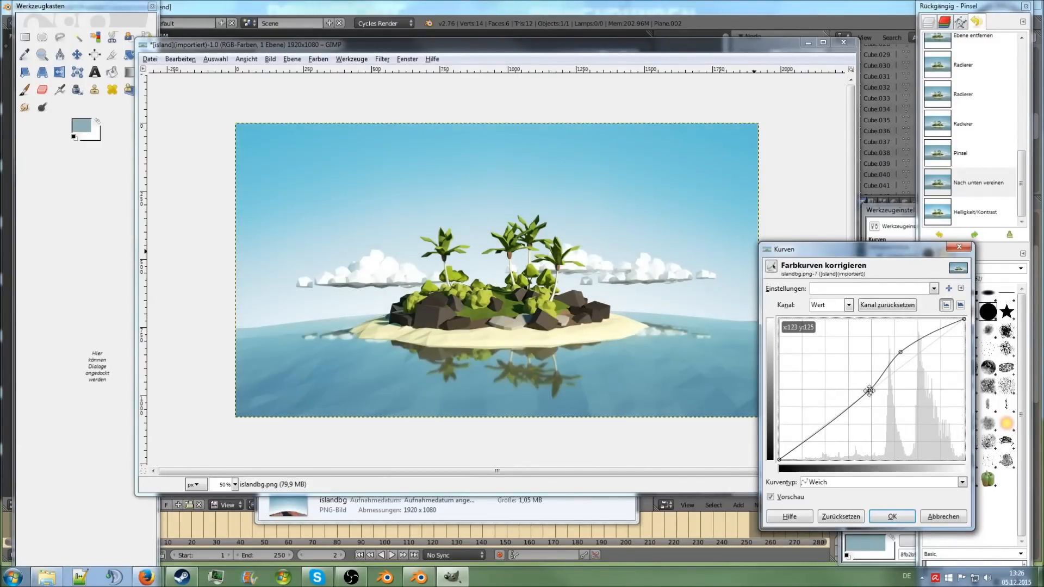
left_click_drag(900, 352, 891, 362)
left_click_drag(869, 391, 853, 403)
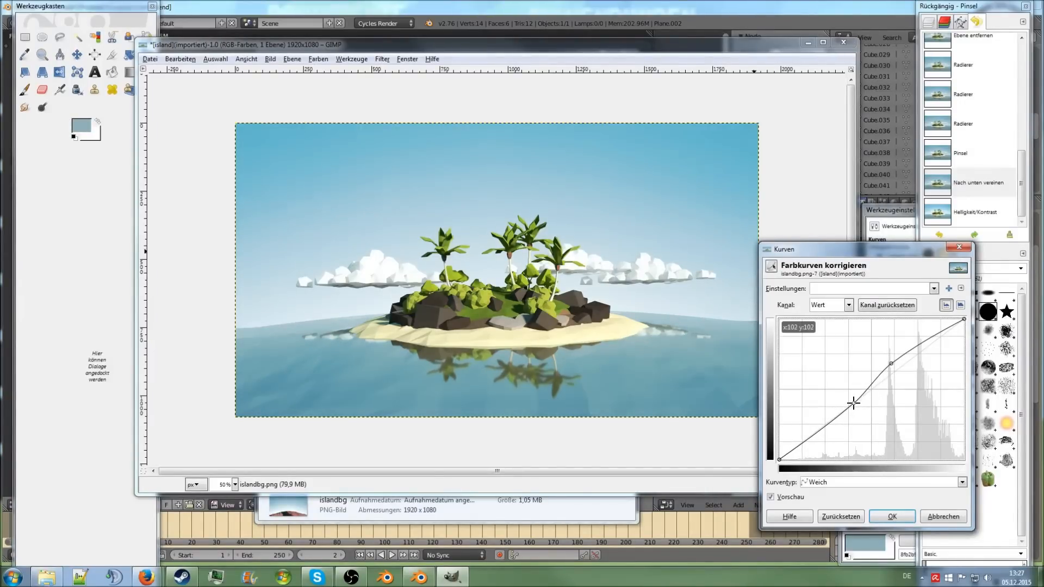
left_click(892, 517)
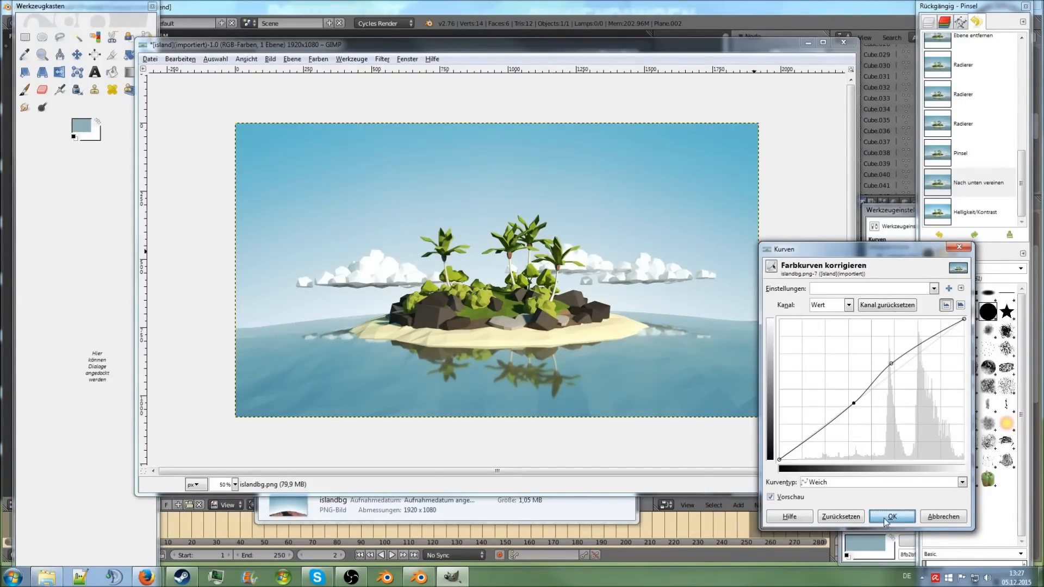
Compare the image with and without the Curves adjustment through the undo history, ending with the adjustment applied.
left_click(941, 237)
left_click(968, 238)
left_click(940, 236)
left_click(973, 237)
left_click(940, 236)
left_click(973, 236)
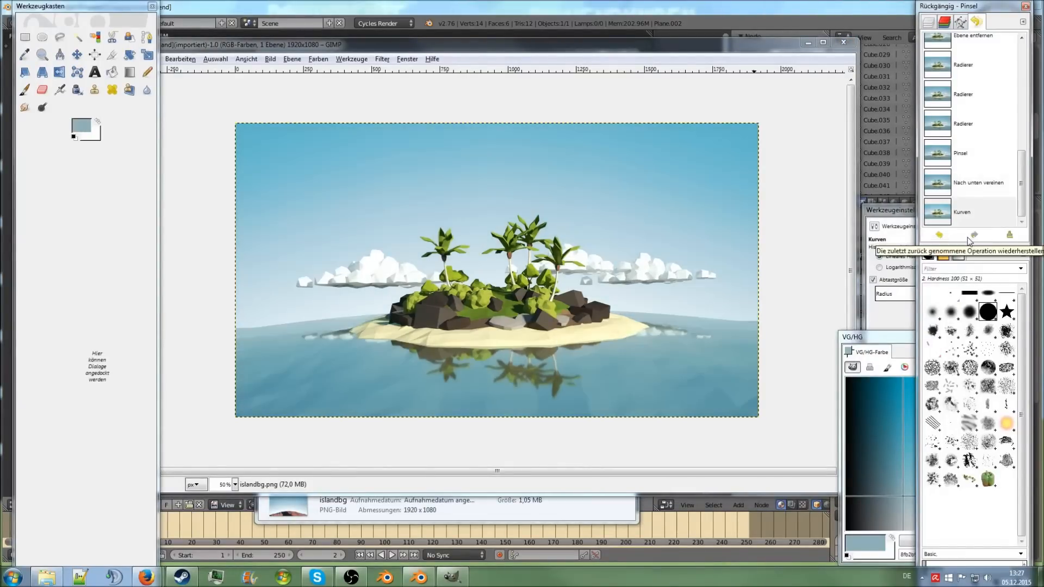
Apply a Hue-Saturation adjustment to all colours with saturation 15.
left_click(363, 61)
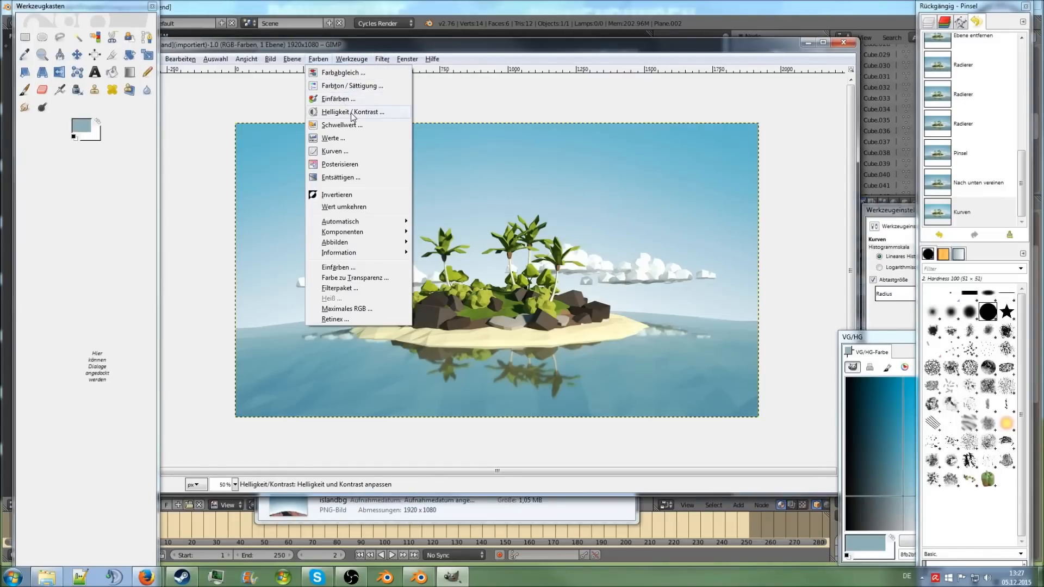
left_click(354, 87)
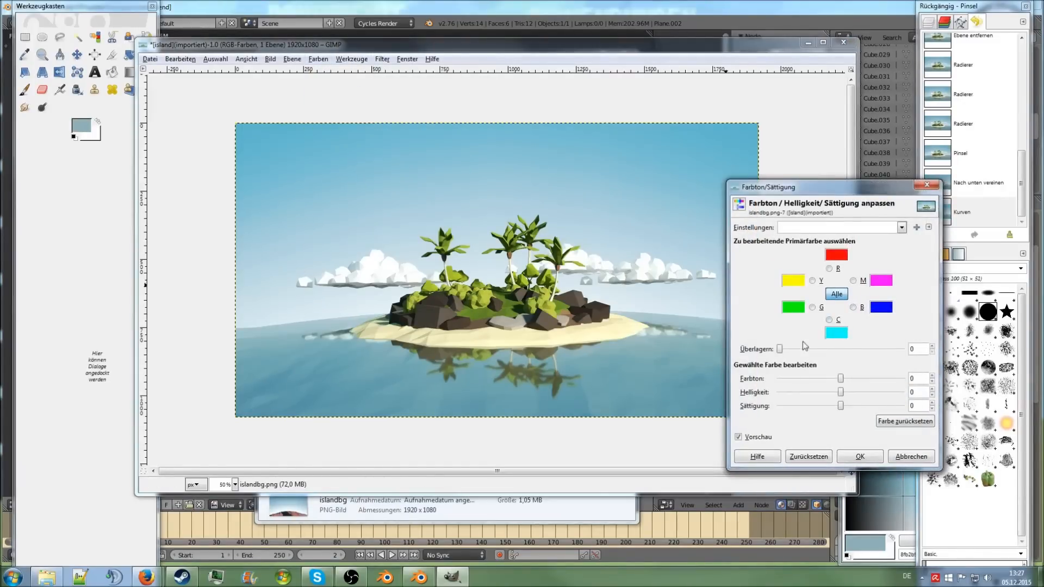
mouse_move(841, 408)
left_mouse_down()
mouse_move(875, 409)
mouse_move(844, 407)
mouse_move(853, 410)
left_mouse_up()
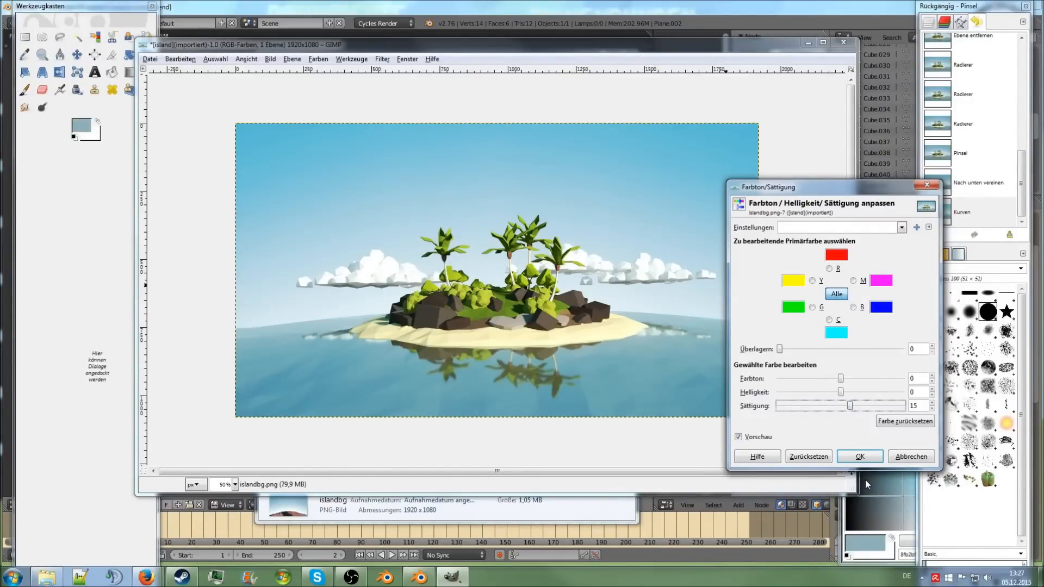
left_click(860, 456)
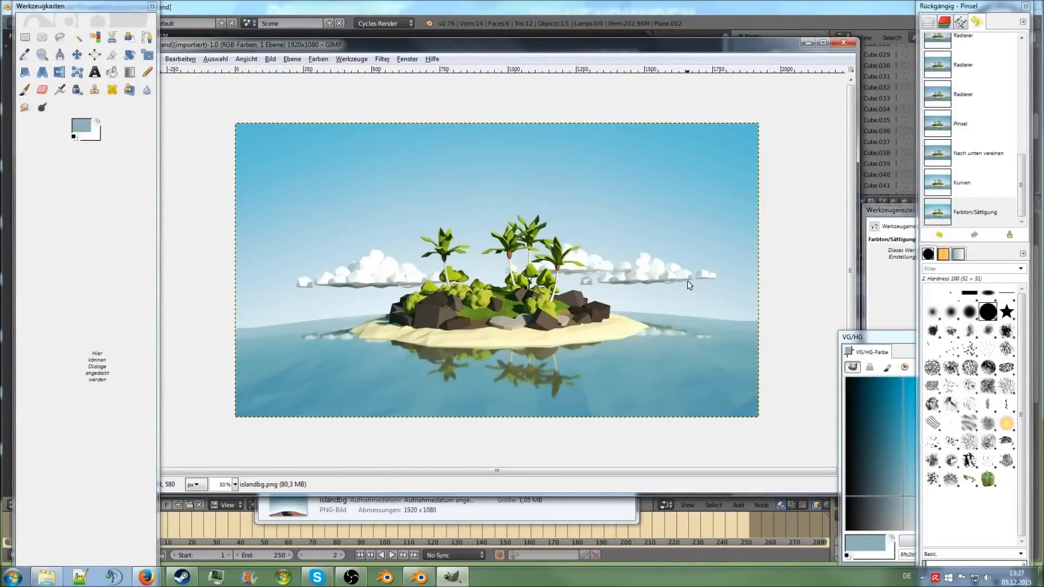
Draw an elliptical selection spanning nearly the whole image and invert it to select the outer corners.
left_click(42, 36)
left_click_drag(241, 128, 753, 415)
left_click(270, 58)
left_click(274, 61)
left_click(215, 59)
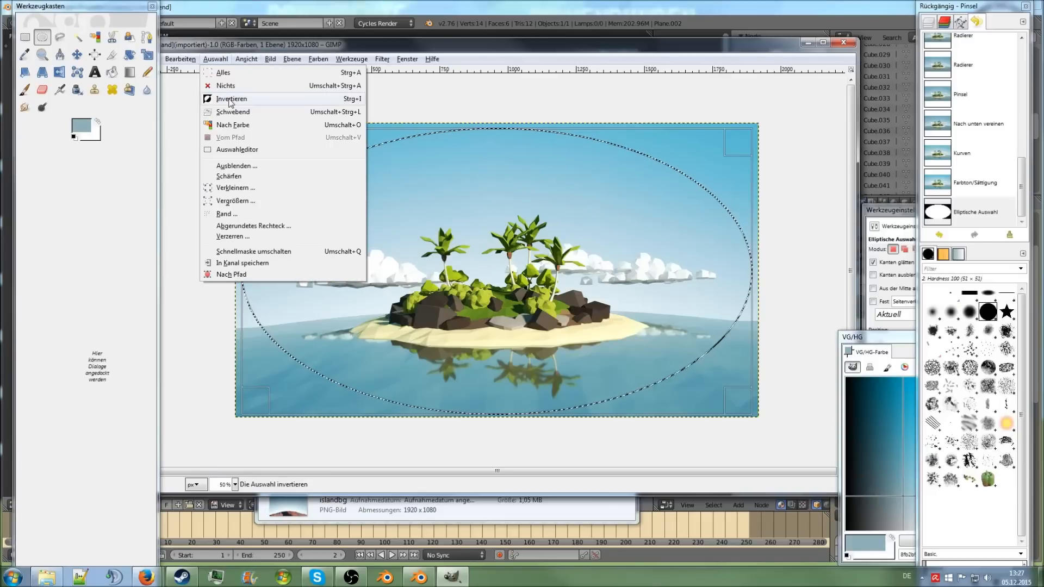
left_click(231, 98)
Feather the inverted selection by 500 px.
left_click(215, 60)
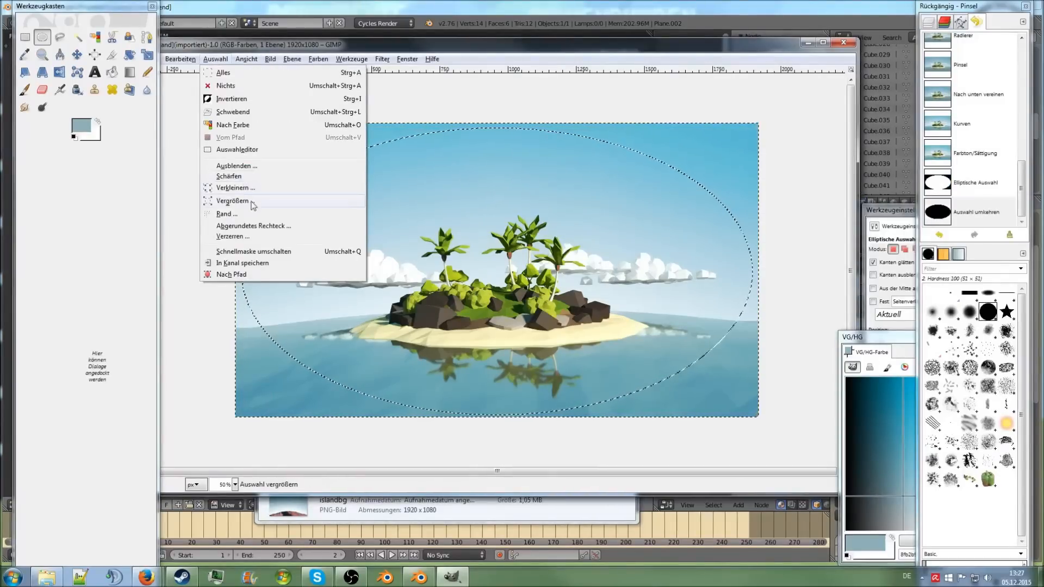
left_click(237, 165)
type("500")
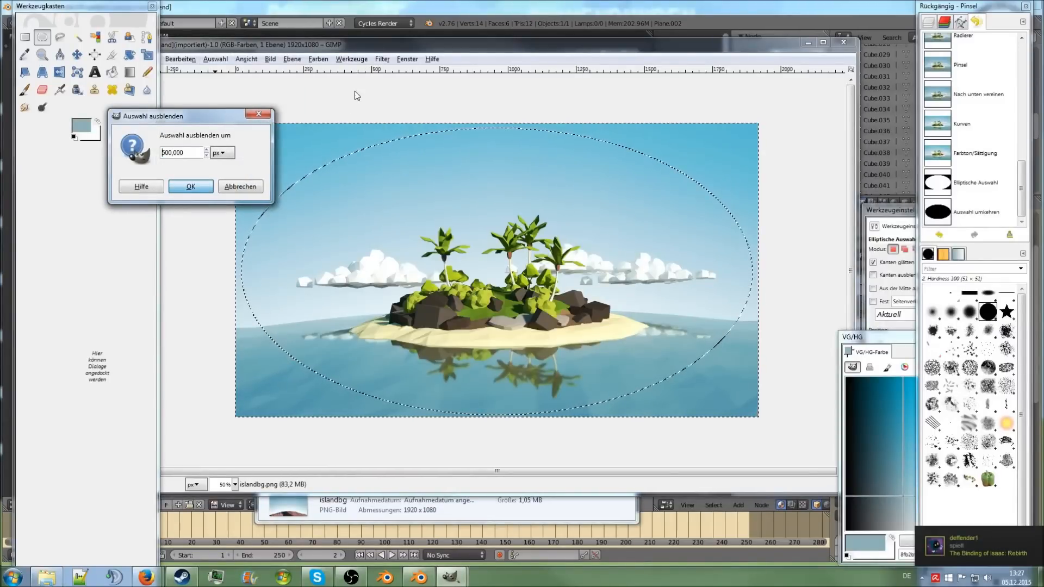
key("Return")
Darken the feathered border area into a vignette using Brightness-Contrast with brightness -17.
left_click(352, 59)
left_click(335, 109)
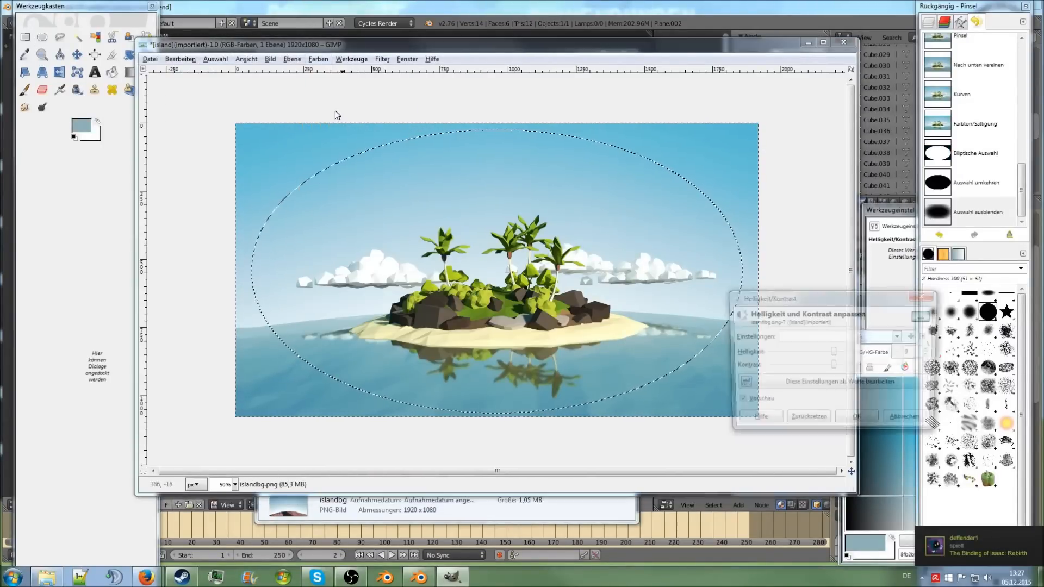
left_click_drag(834, 352, 761, 353)
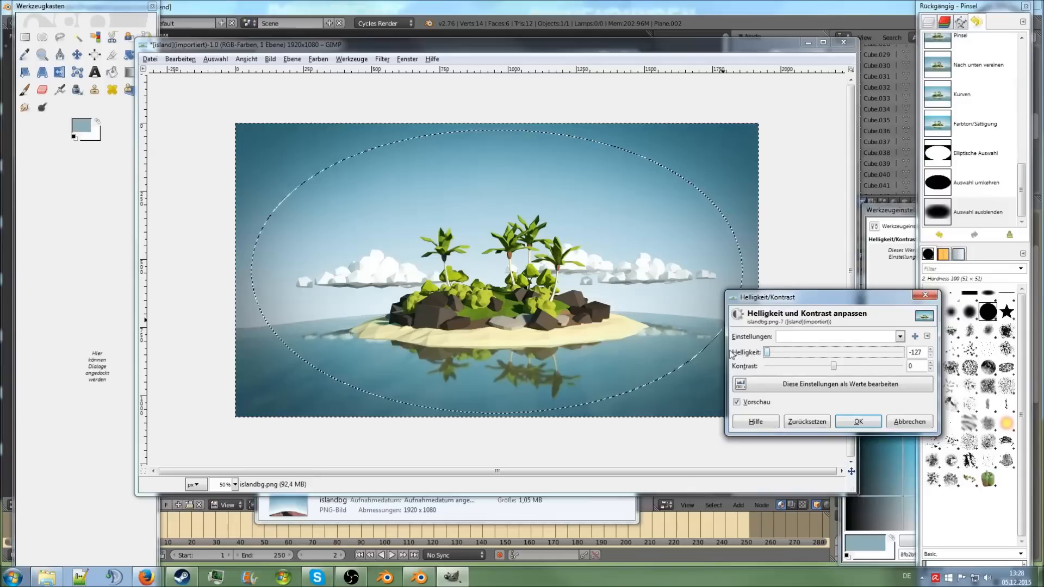
left_click_drag(767, 353, 827, 362)
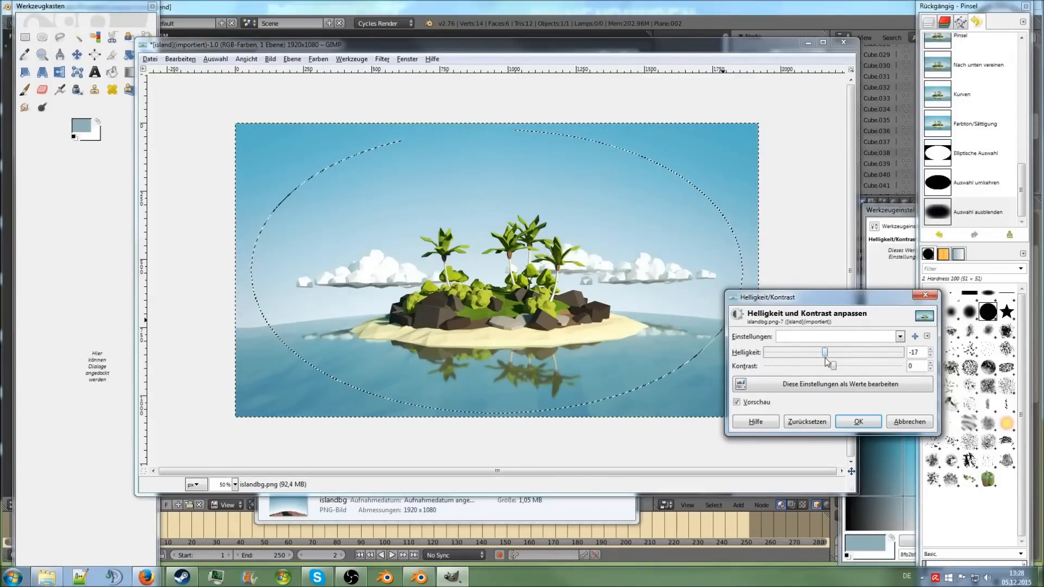
left_click(858, 423)
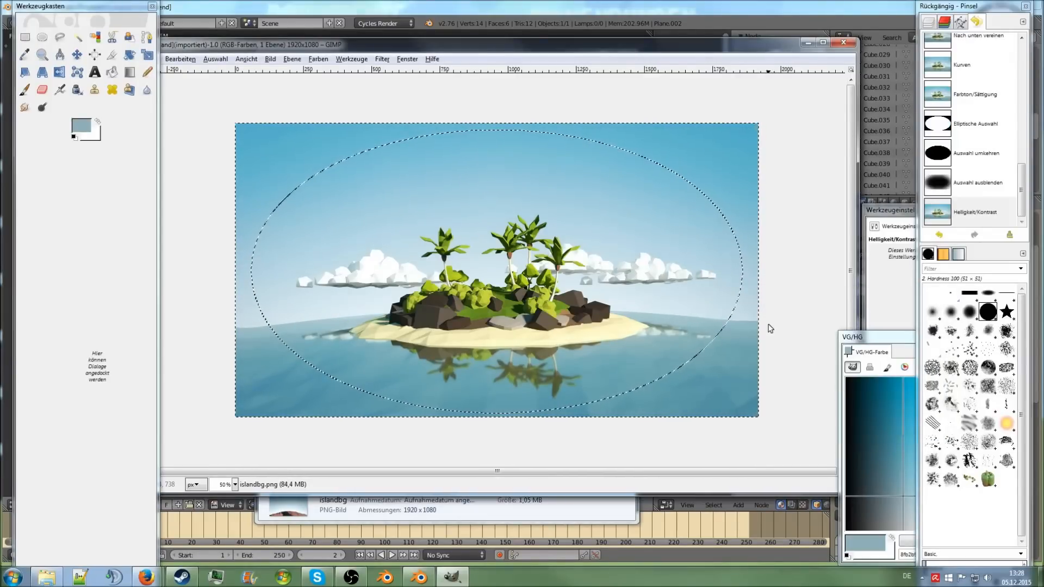
Clear the elliptical selection with the Rectangle Select tool.
key("ctrl+a")
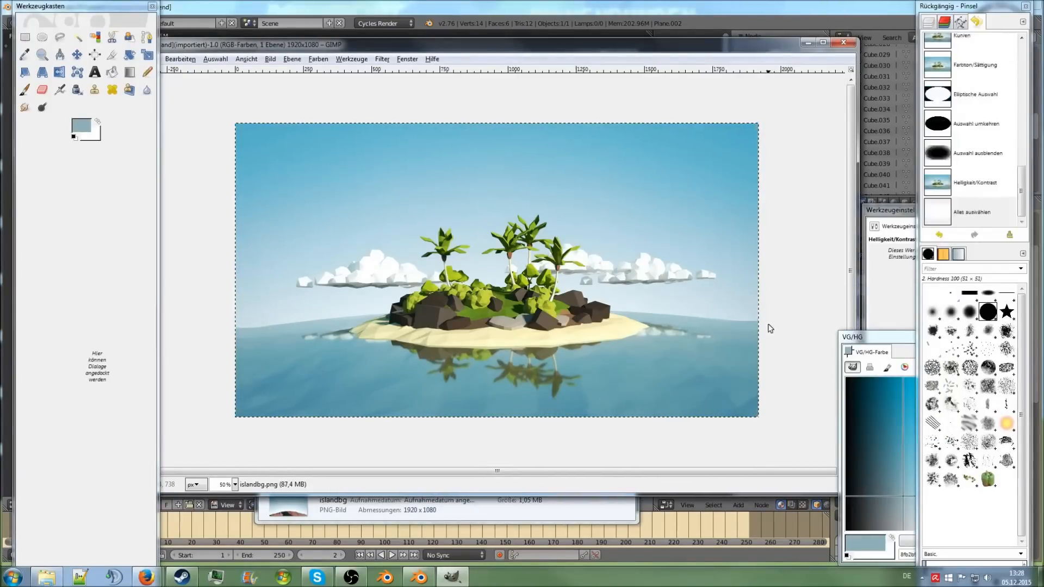
left_click(940, 235)
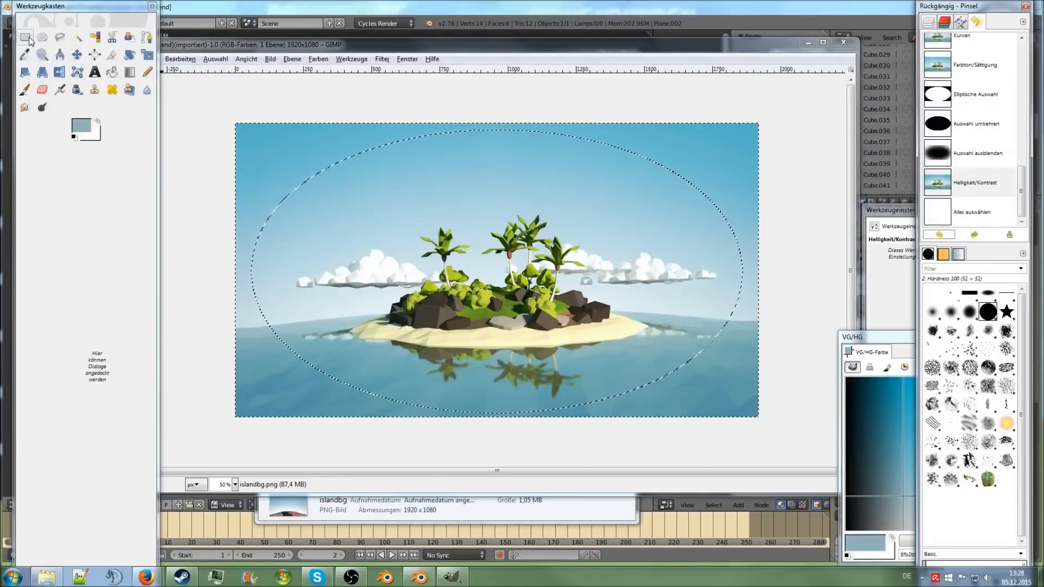
left_click(30, 41)
left_click(576, 185)
Compare the image with and without the vignette through the undo history, ending with the vignette applied and nothing selected.
left_click(945, 236)
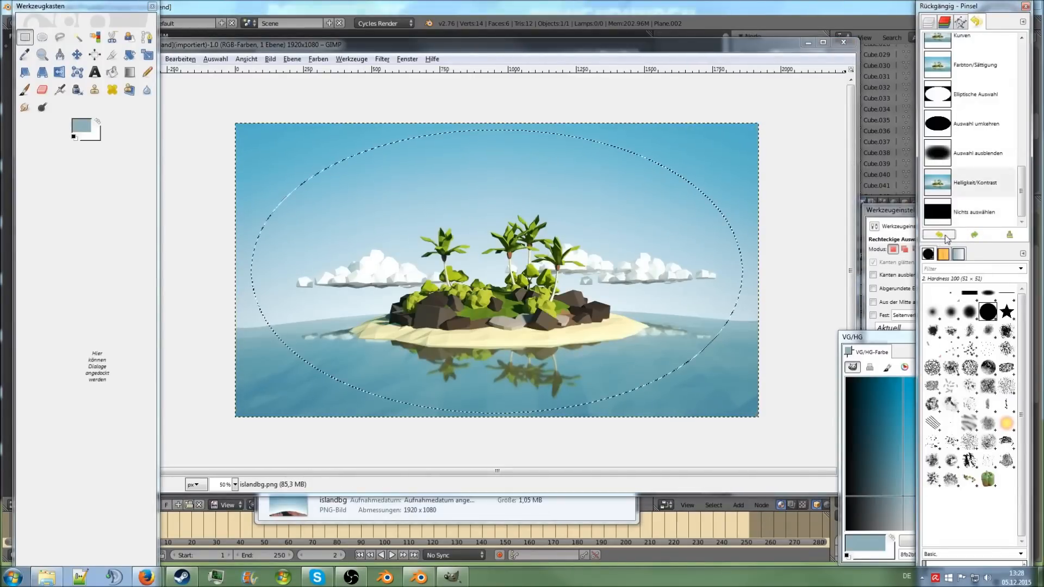
left_click(946, 237)
left_click(974, 237)
left_click(940, 236)
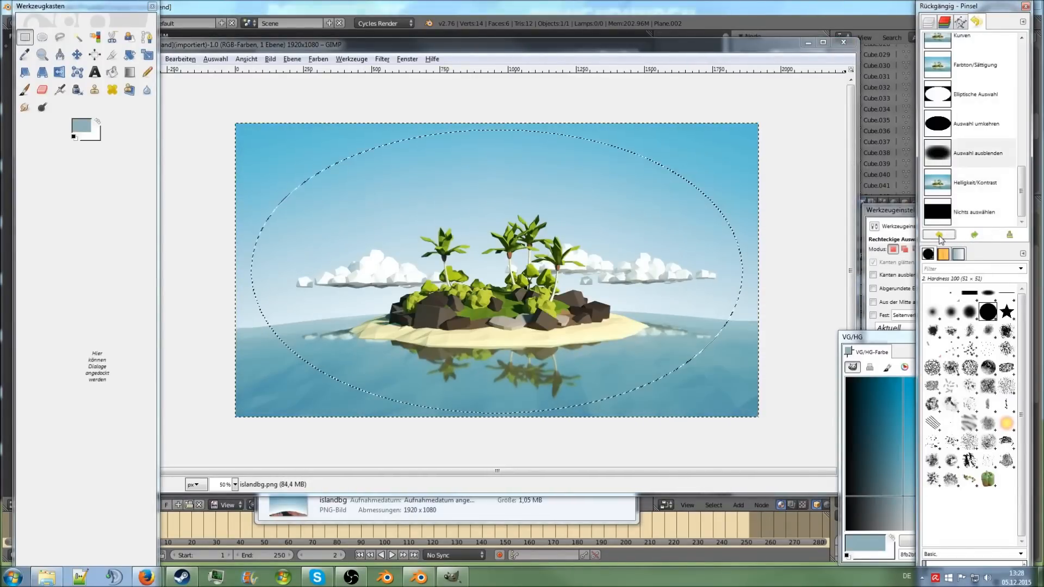
left_click(943, 238)
left_click(974, 237)
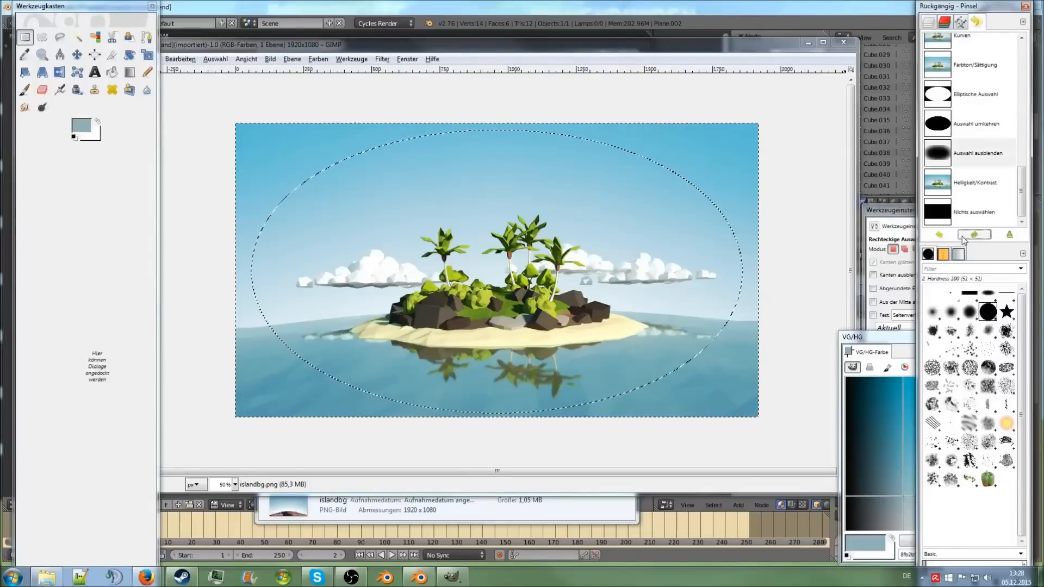
left_click(940, 237)
left_click(941, 237)
left_click(963, 237)
left_click(963, 237)
left_click(964, 237)
left_click(940, 236)
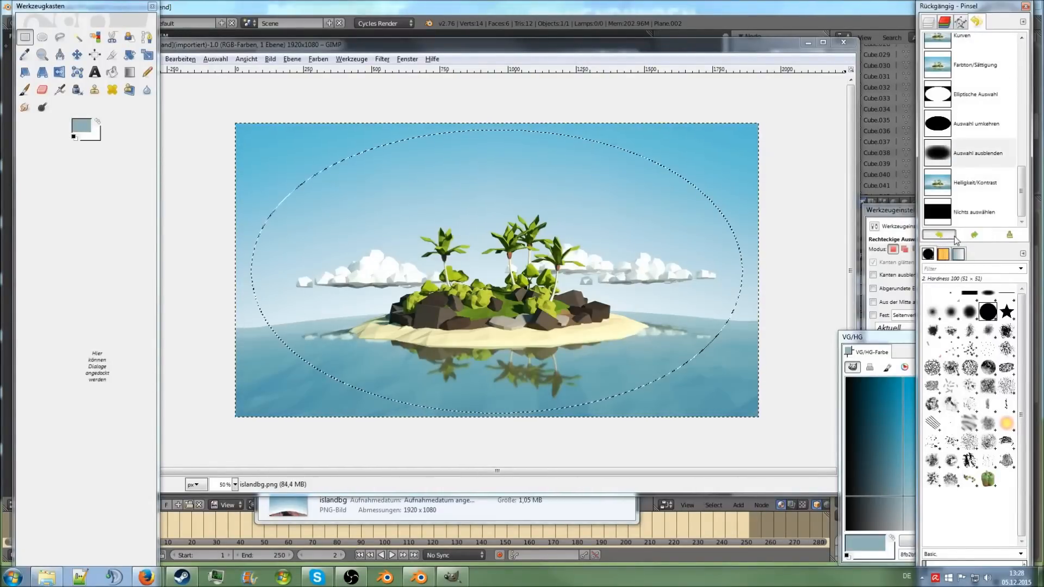
left_click(940, 236)
left_click(963, 235)
left_click(963, 235)
left_click(964, 236)
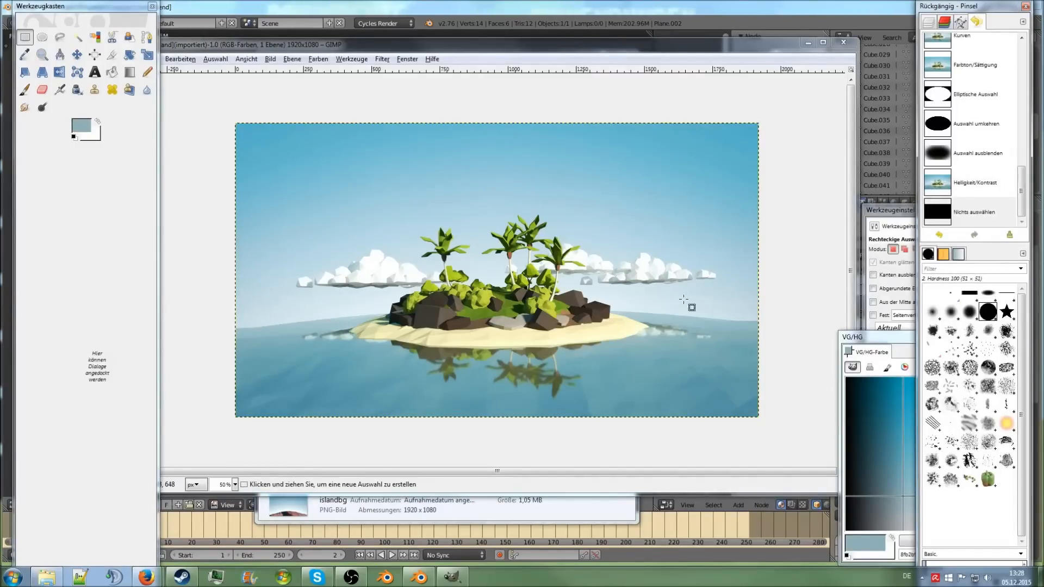
Examine the water and reflections close up, as well as the overall image.
scroll(694, 305, "down", 2, "ctrl")
scroll(707, 304, "up", 2, "ctrl")
scroll(315, 396, "up", 6, "ctrl")
scroll(321, 369, "down", 4, "shift")
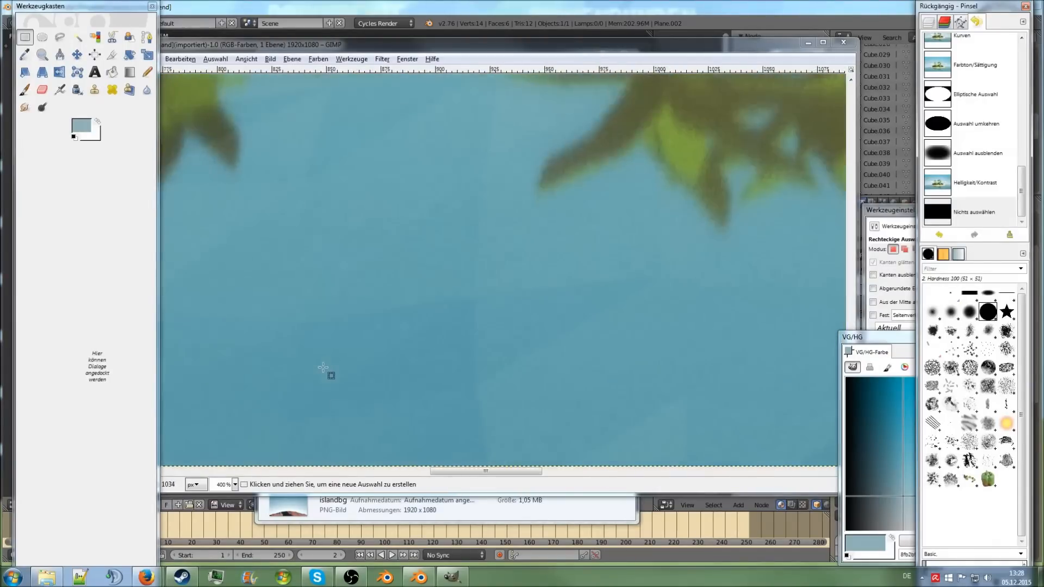
scroll(321, 368, "up", 9, "shift")
scroll(380, 370, "down", 8, "ctrl")
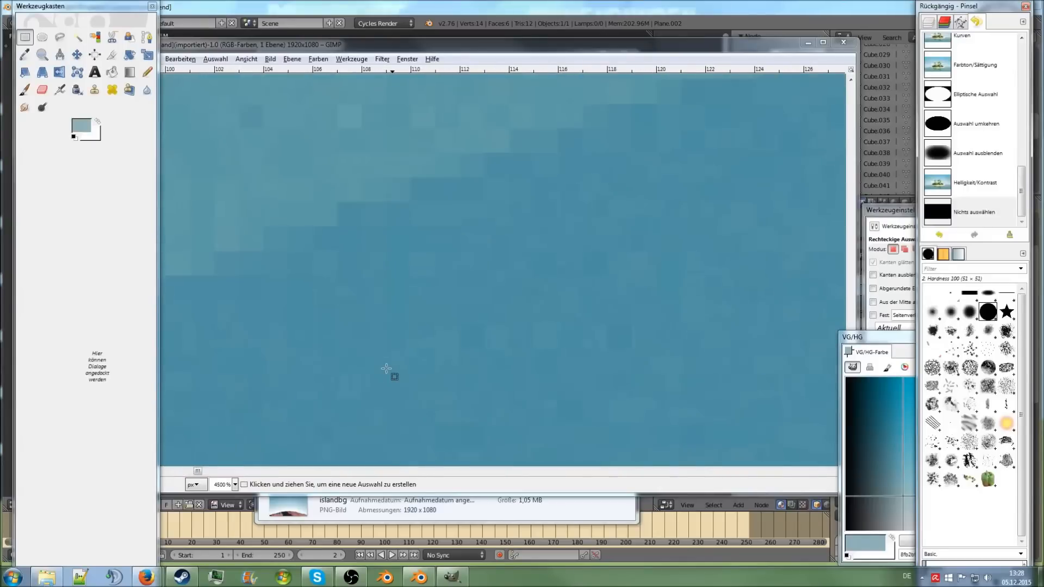
scroll(386, 369, "up", 7, "ctrl")
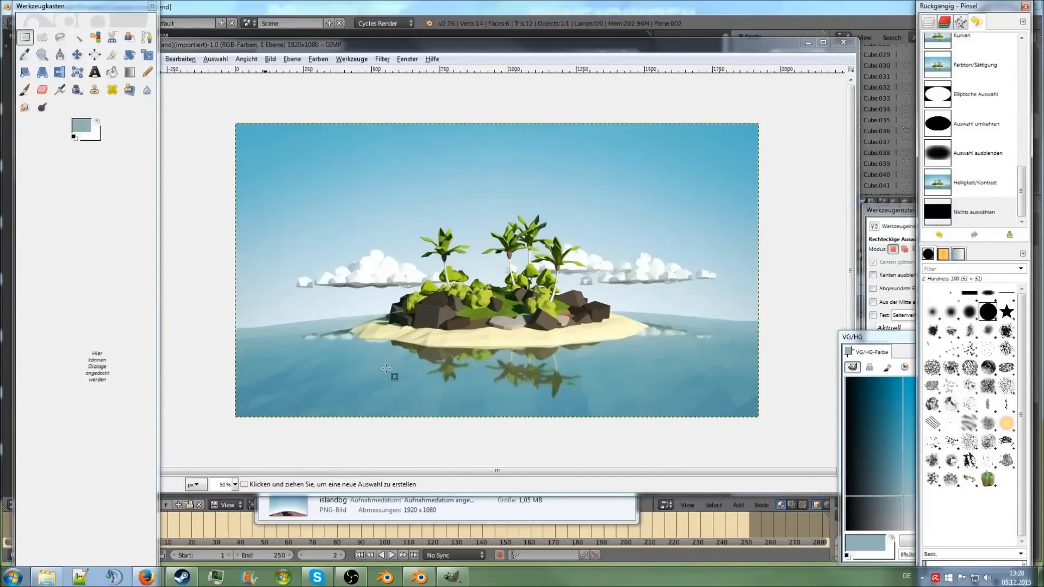
scroll(386, 370, "down", 5, "ctrl")
scroll(636, 310, "up", 1, "ctrl")
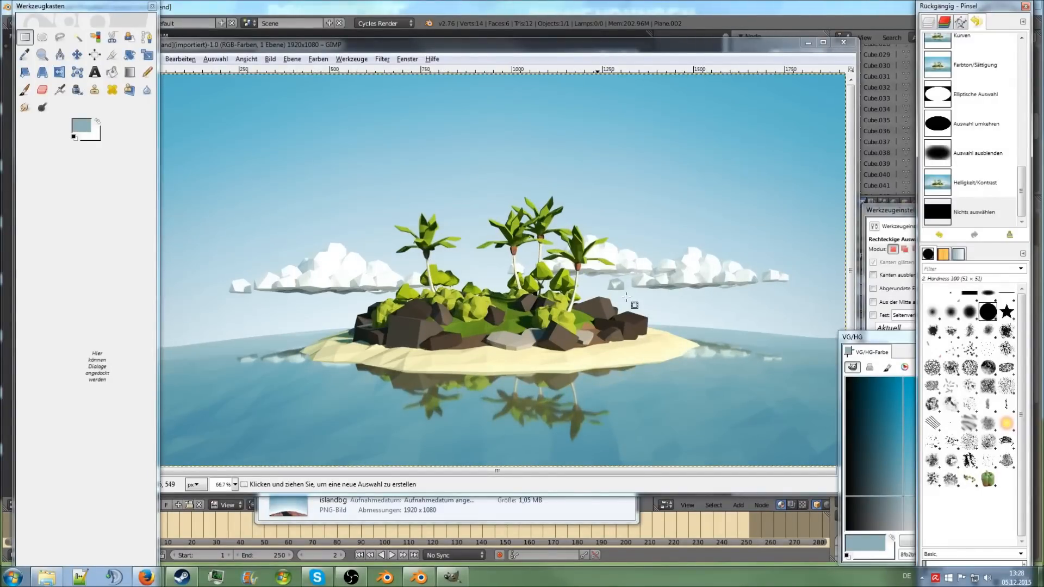
scroll(483, 191, "down", 1, "ctrl")
Try the Softglow filter on the island image with glow radius 4.29, brightness 0.34 and sharpness 0.90.
left_click(318, 59)
mouse_move(389, 63)
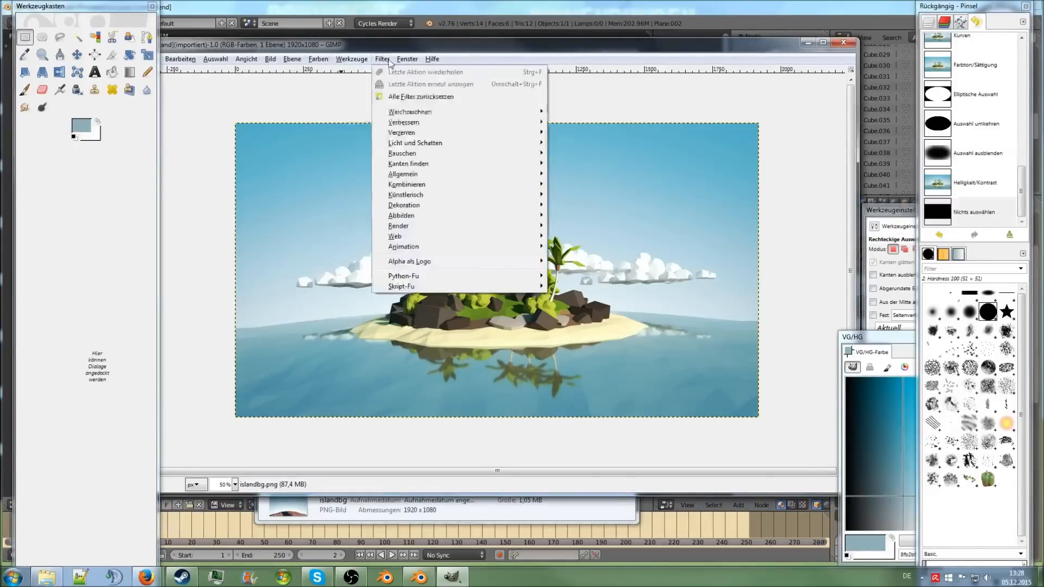
mouse_move(441, 210)
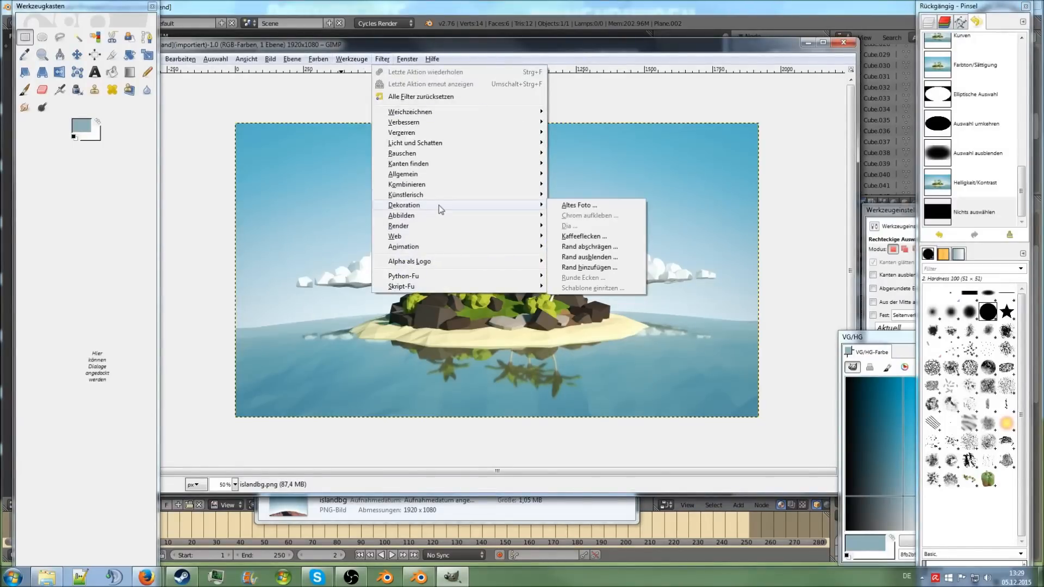
mouse_move(431, 150)
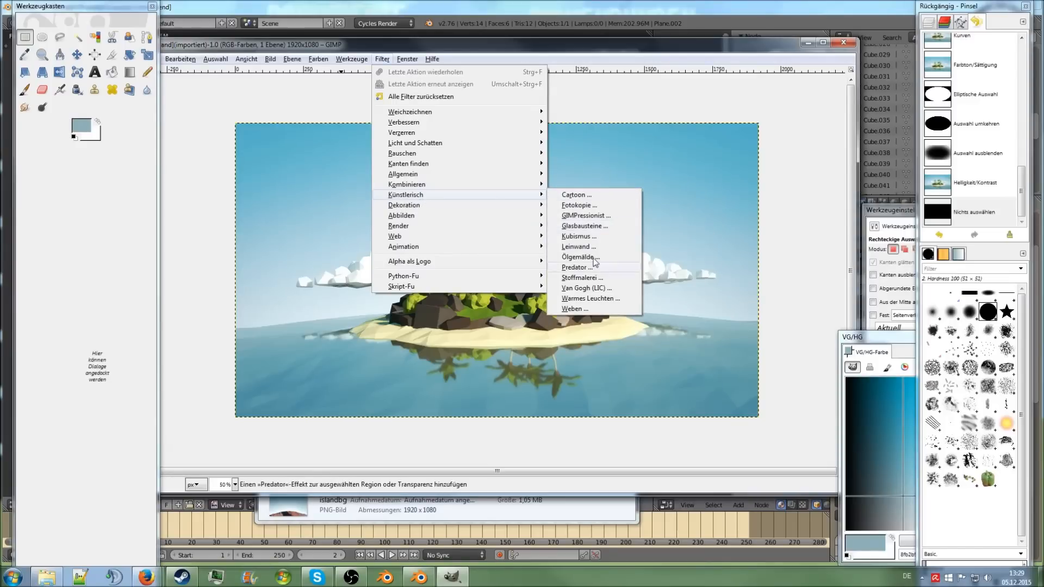
left_click(598, 301)
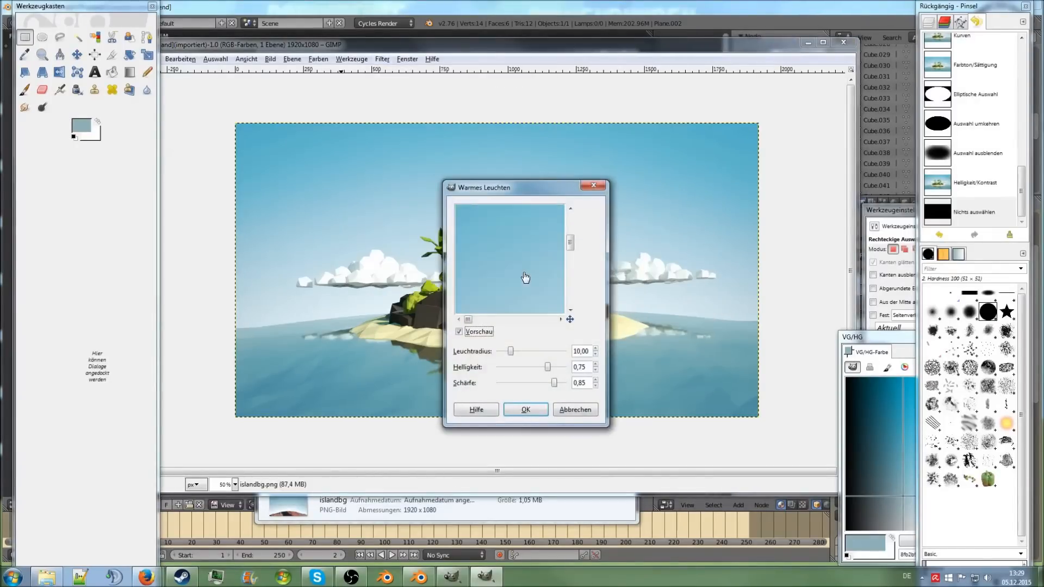
left_click_drag(467, 320, 489, 321)
scroll(508, 294, "up", 3)
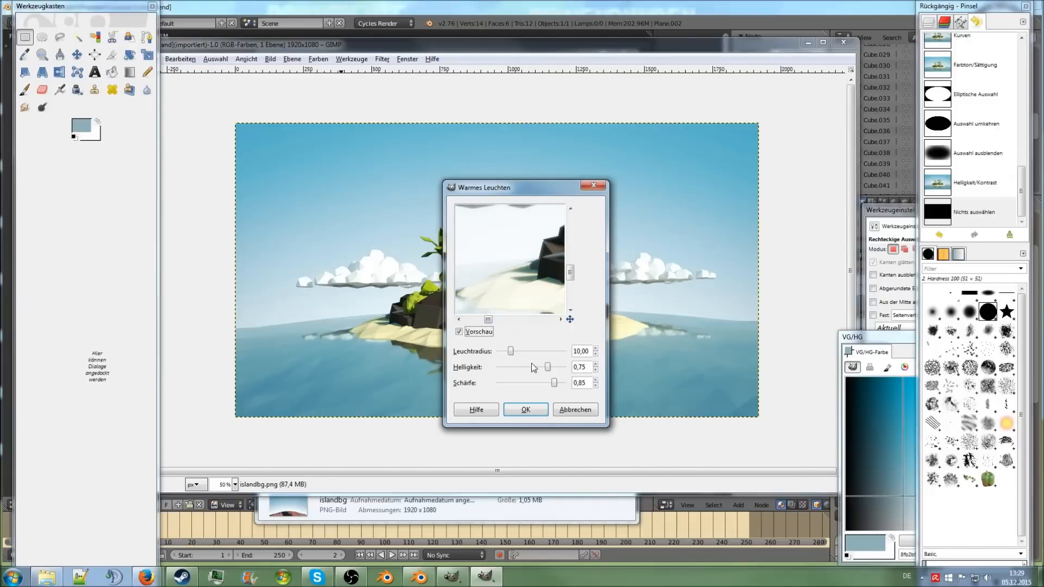
left_click_drag(548, 367, 560, 388)
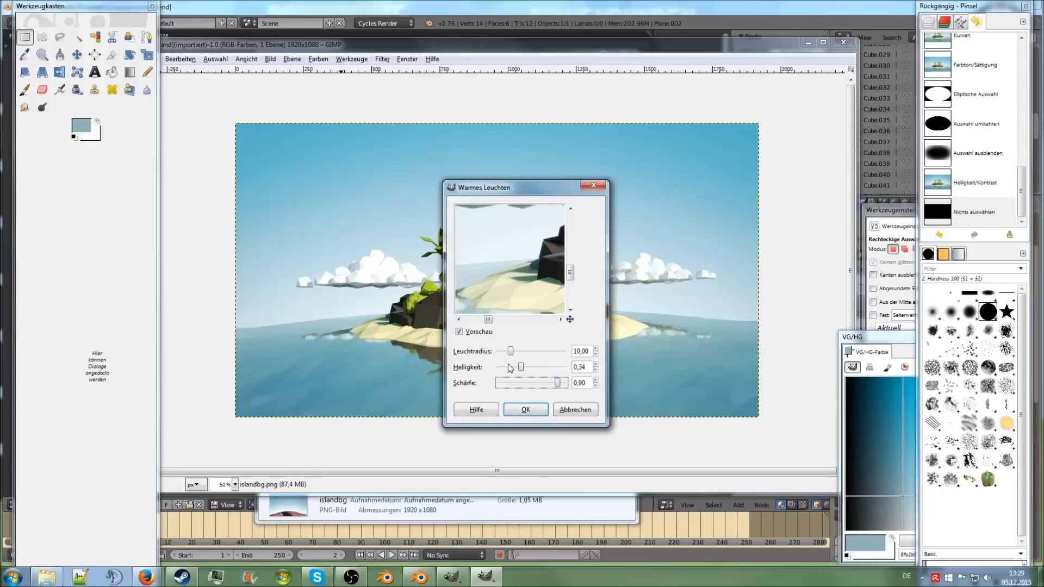
left_click_drag(510, 352, 504, 357)
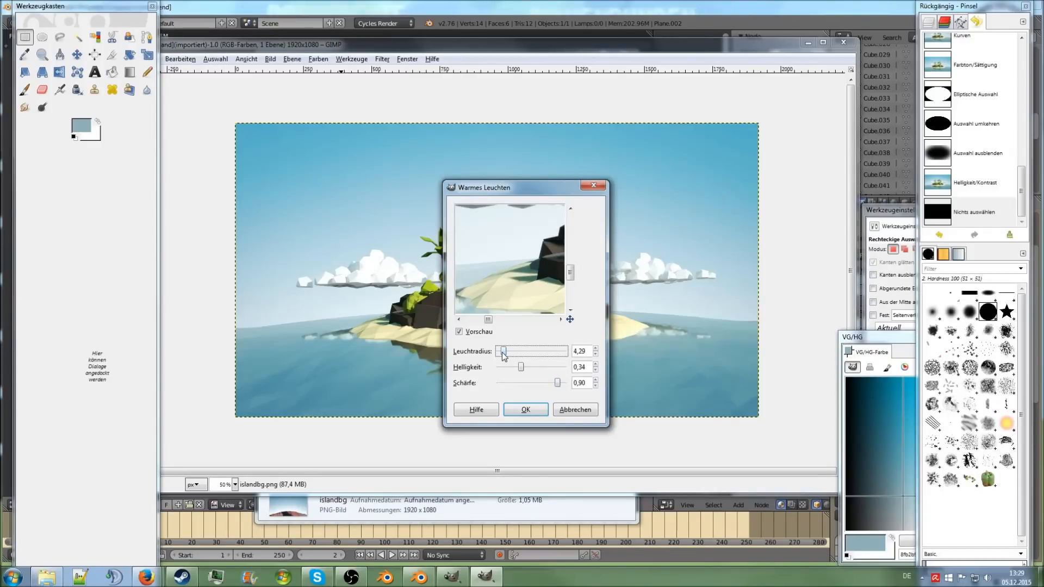
left_click(526, 409)
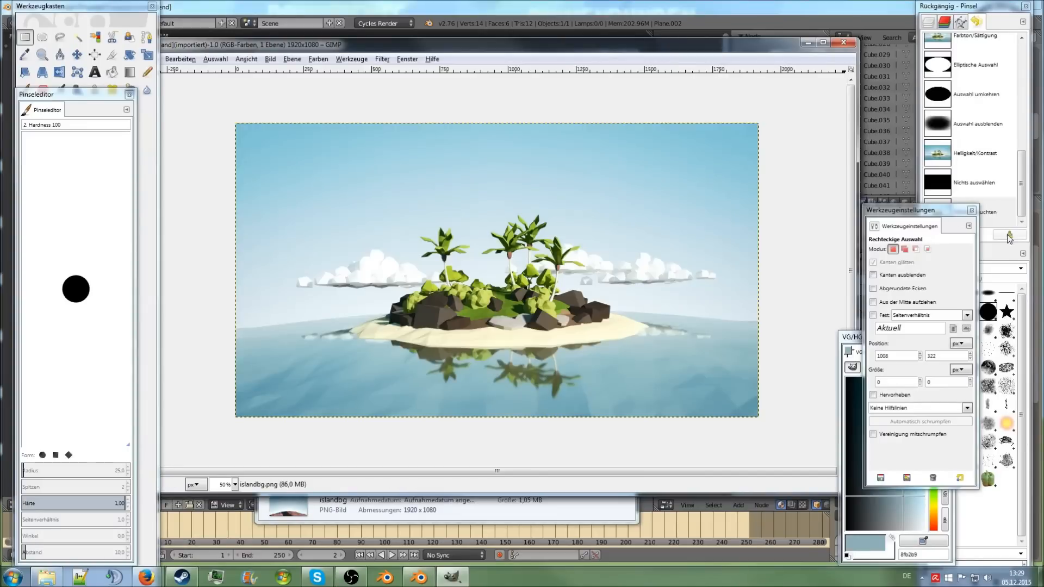
Compare the image with and without the soft glow through the undo history, ending with the glow undone.
left_click(1003, 254)
left_click(939, 234)
left_click(974, 234)
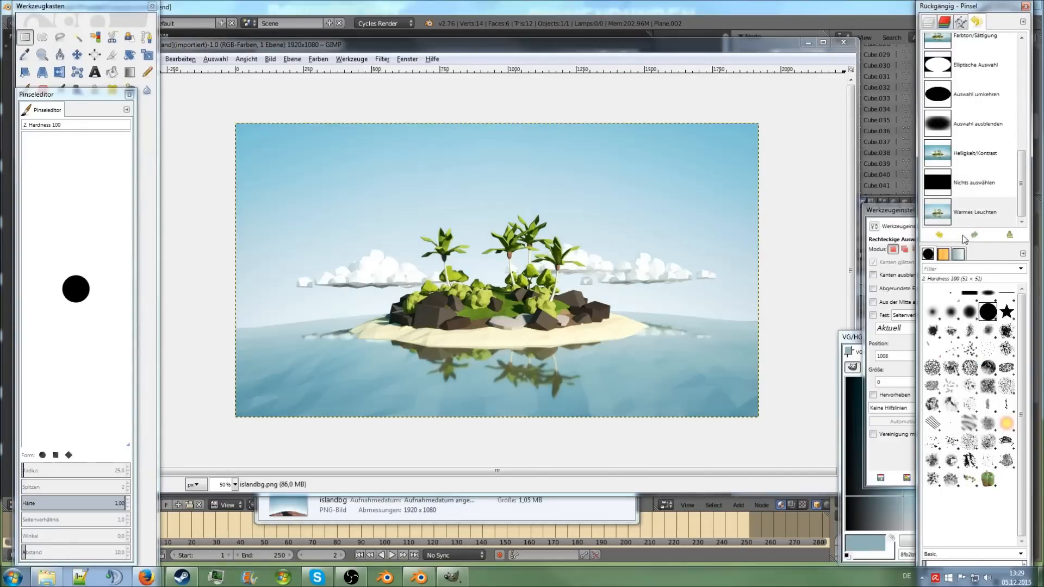
left_click(940, 236)
left_click(940, 236)
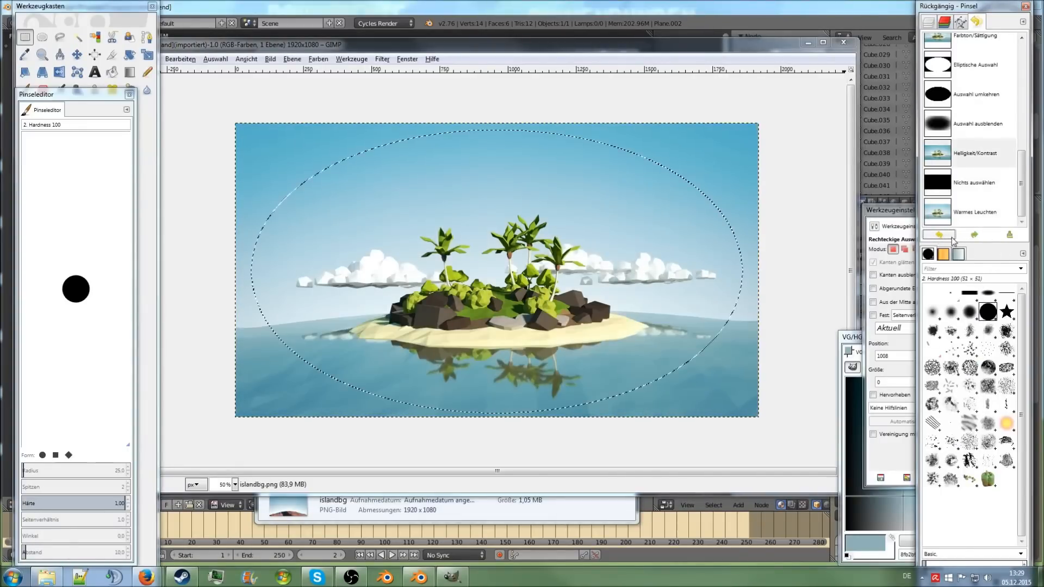
left_click(965, 237)
left_click(965, 237)
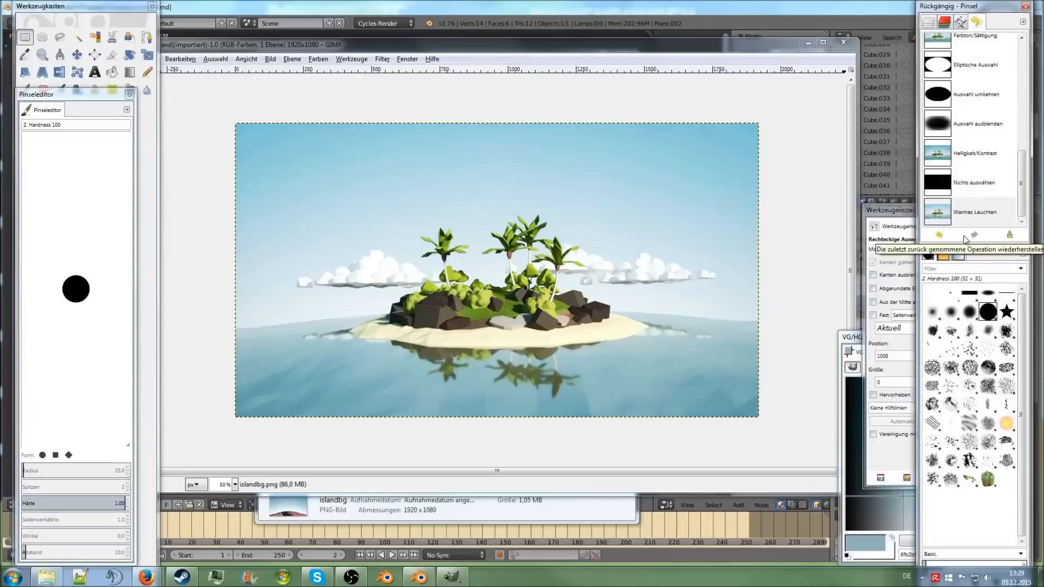
left_click(940, 235)
left_click(964, 238)
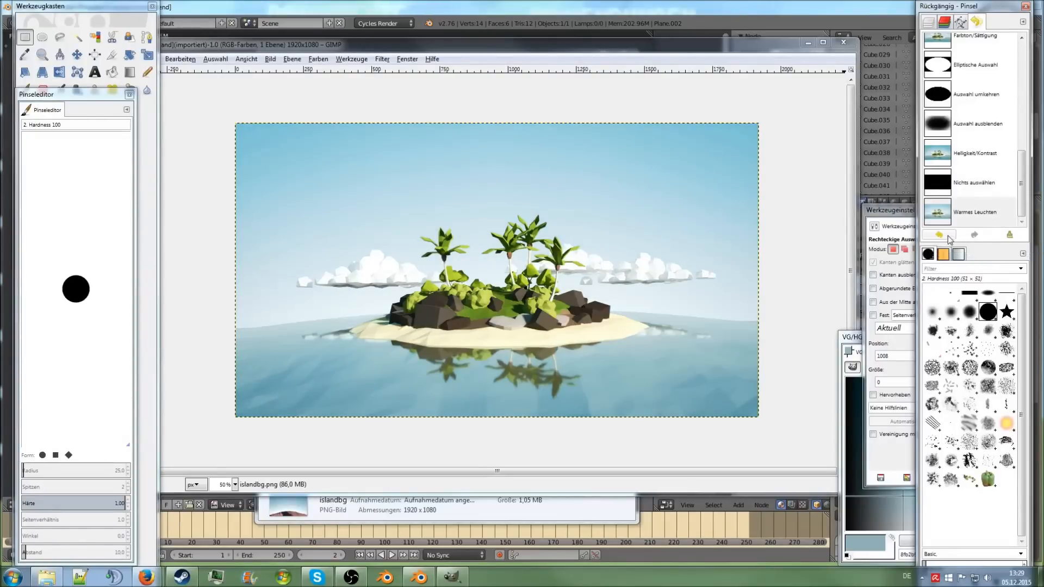
left_click(945, 238)
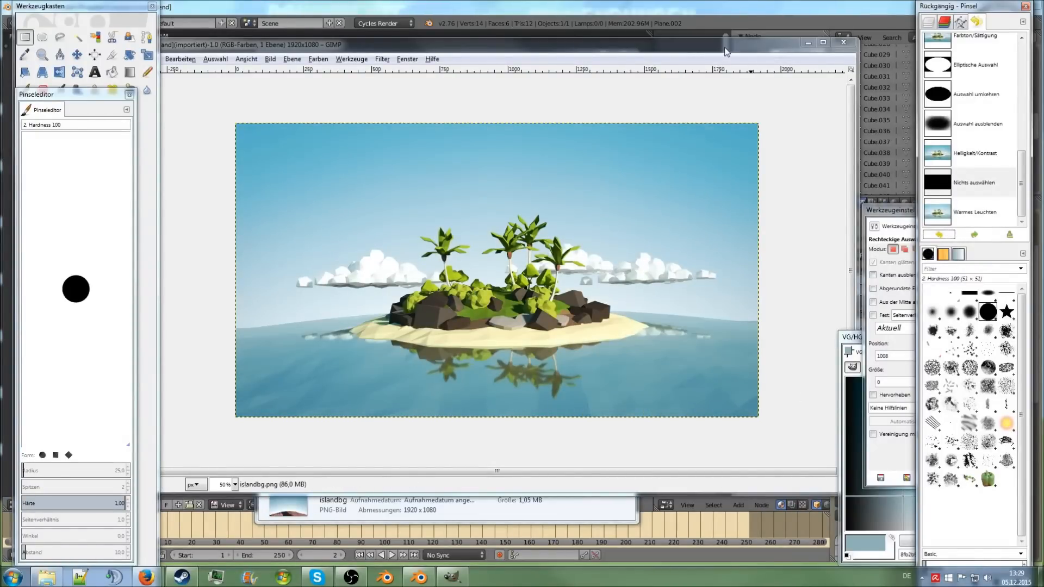
Add the signature image sign.png from the !Blender folder to the island image as a new layer.
left_click_drag(727, 48, 731, 69)
left_click(56, 575)
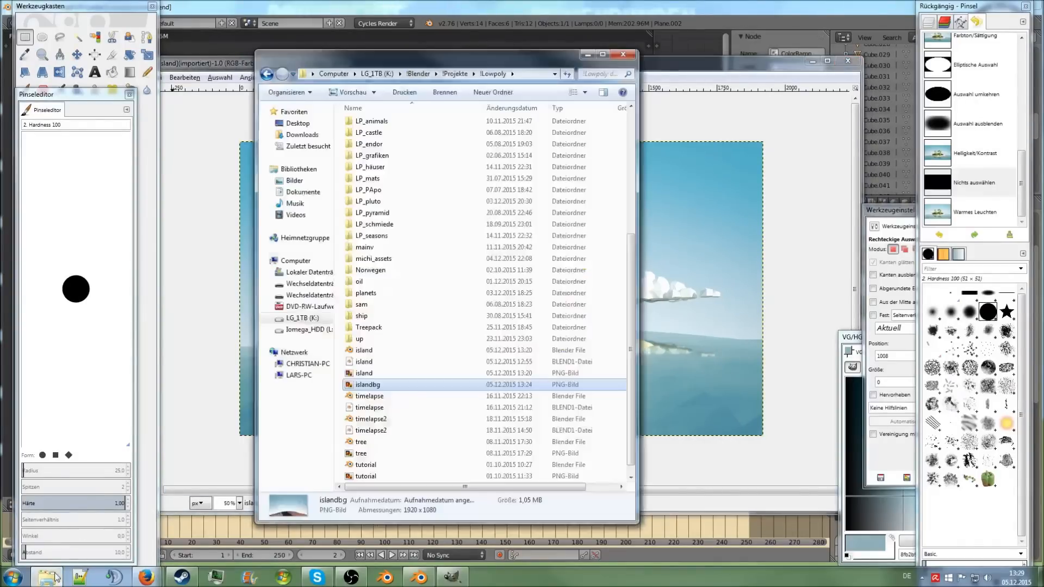
left_click(418, 73)
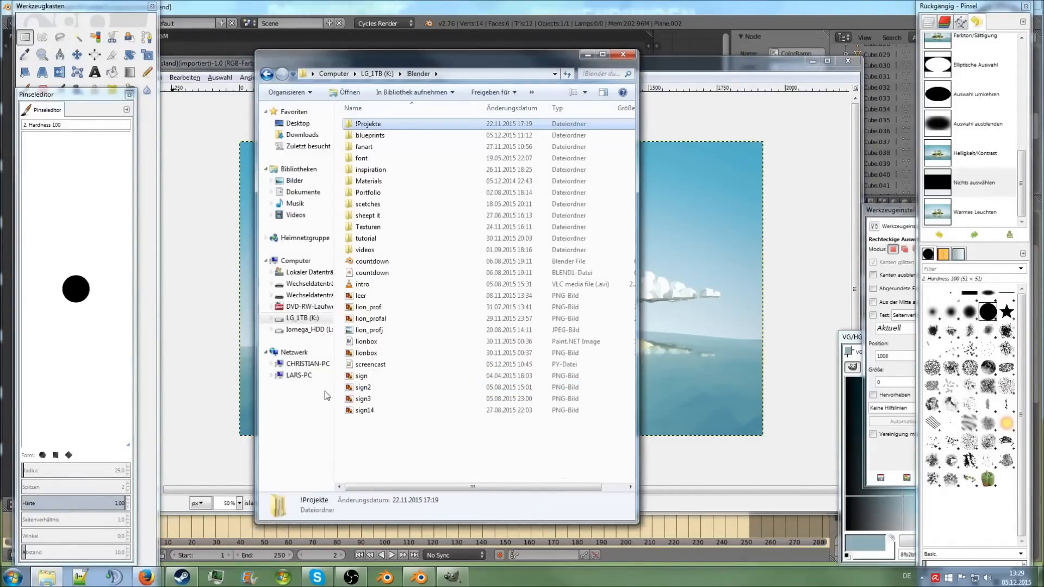
left_click_drag(380, 376, 599, 179)
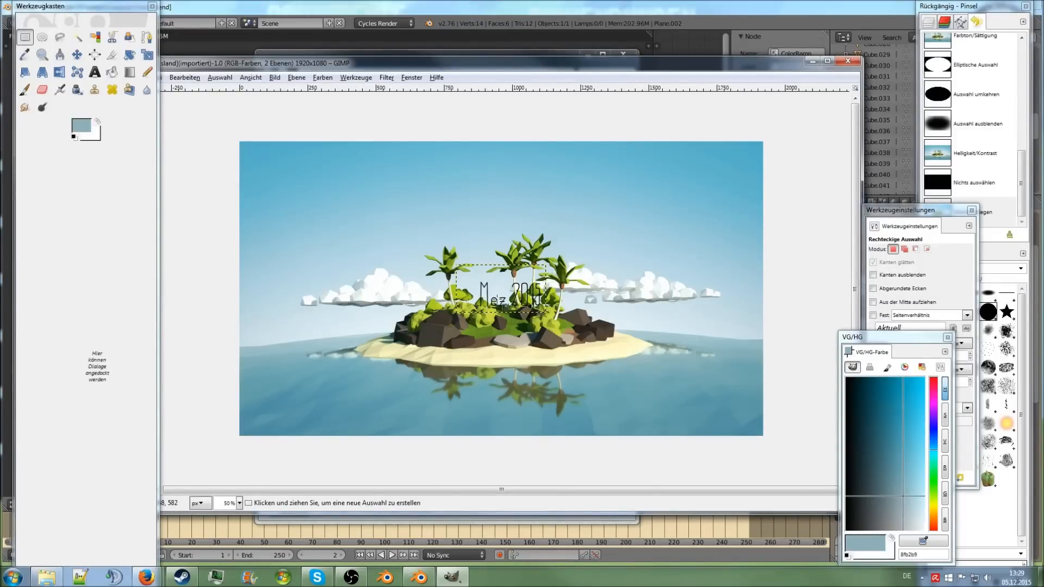
Move the signature layer into the lower-right corner of the island image and switch back to the Rectangle Select tool.
left_click(76, 55)
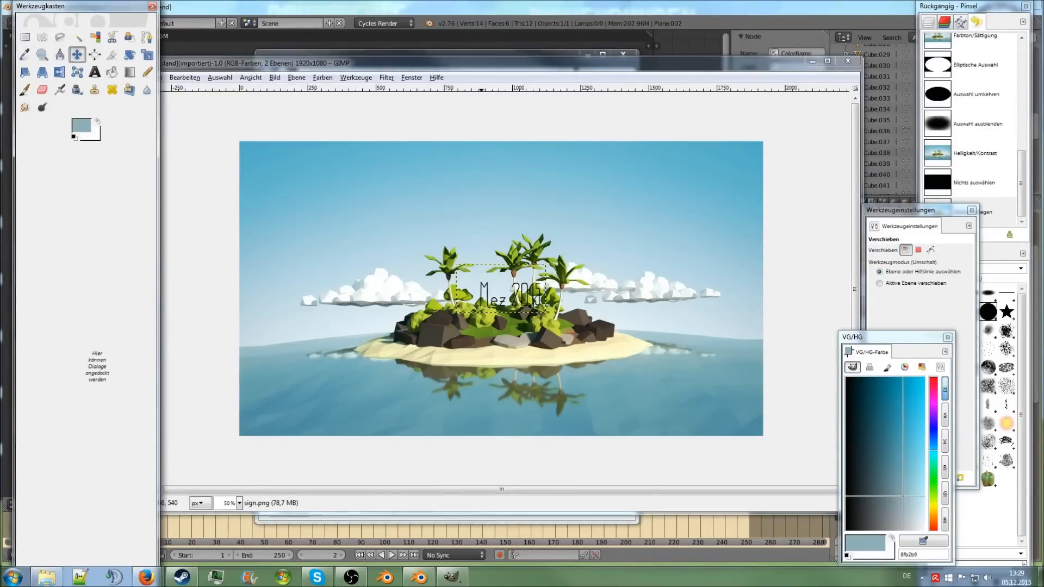
left_click_drag(482, 294, 695, 411)
left_click(25, 37)
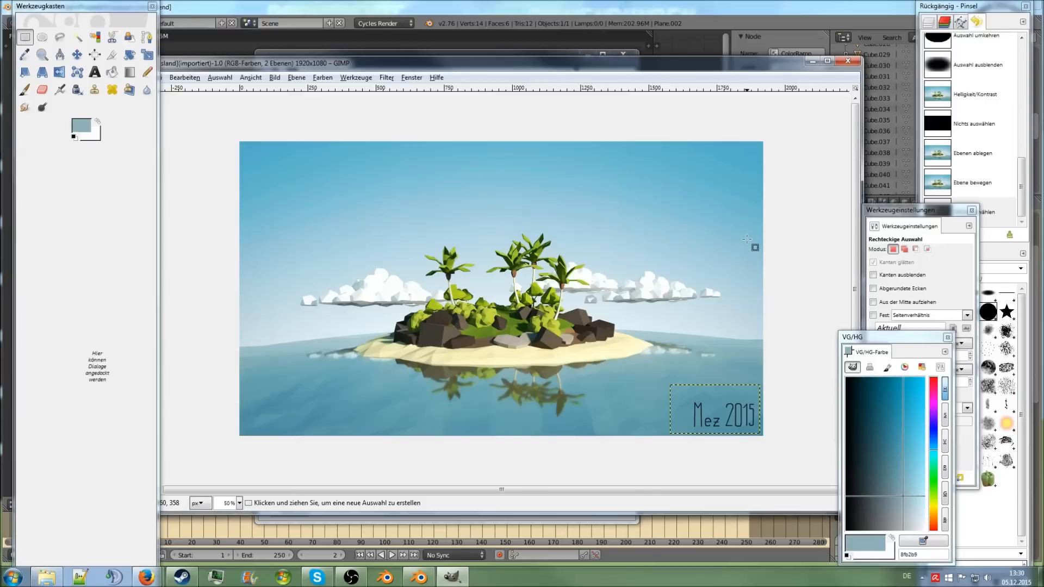
Invert the colours of the signature layer so its dark lettering turns light.
left_click(322, 77)
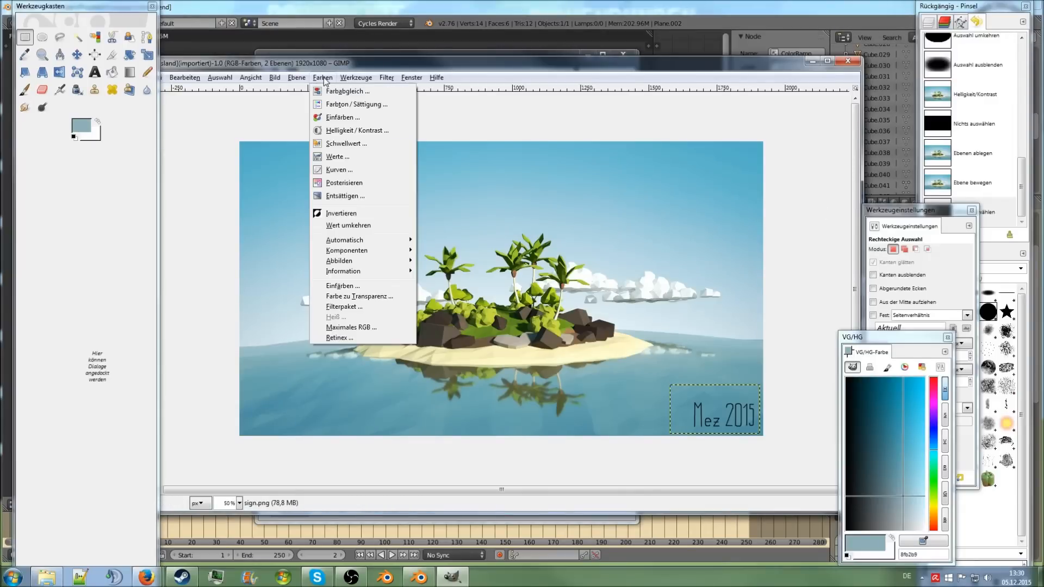
mouse_move(322, 77)
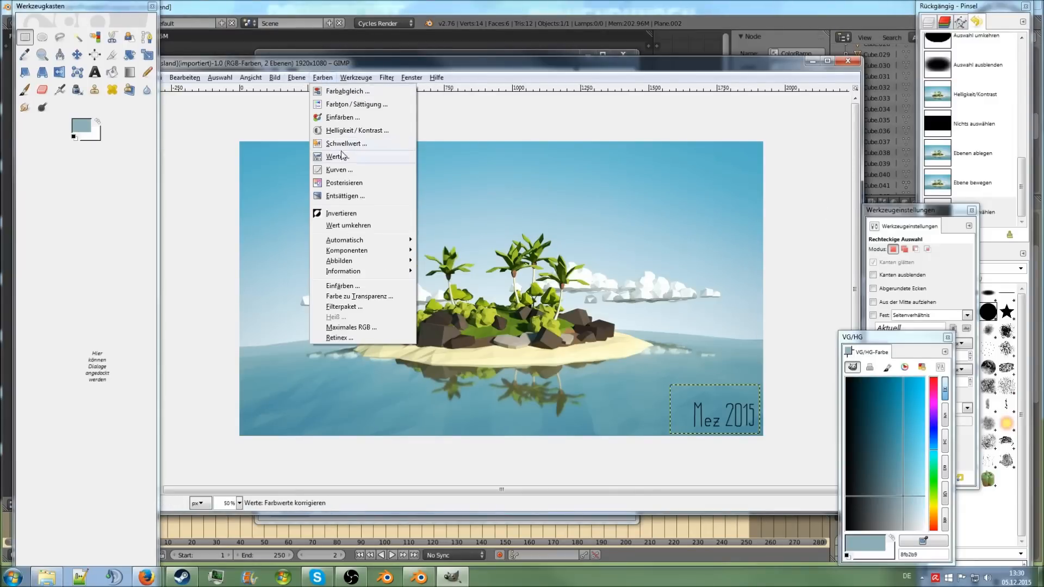
left_click(352, 216)
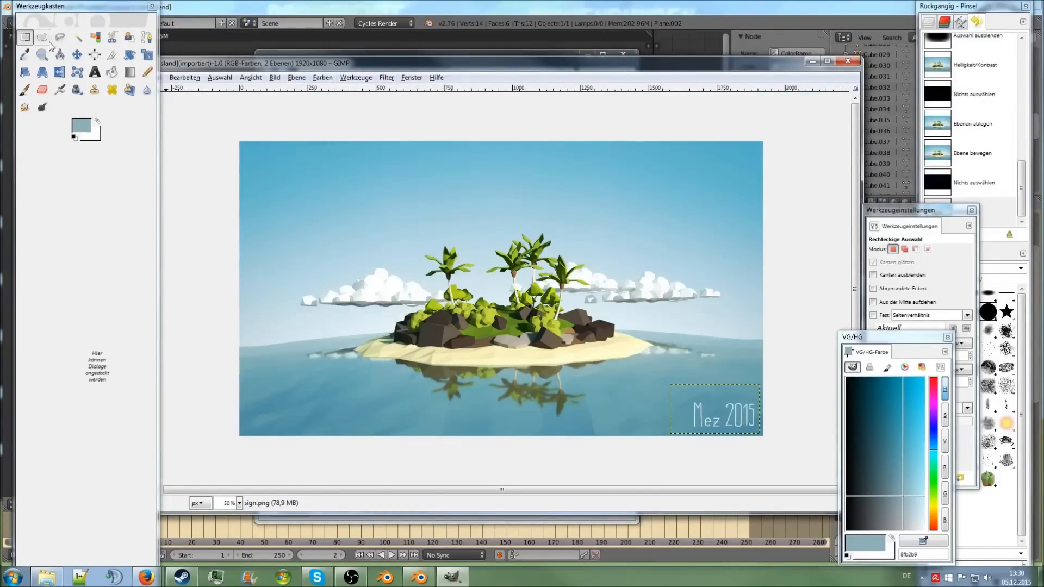